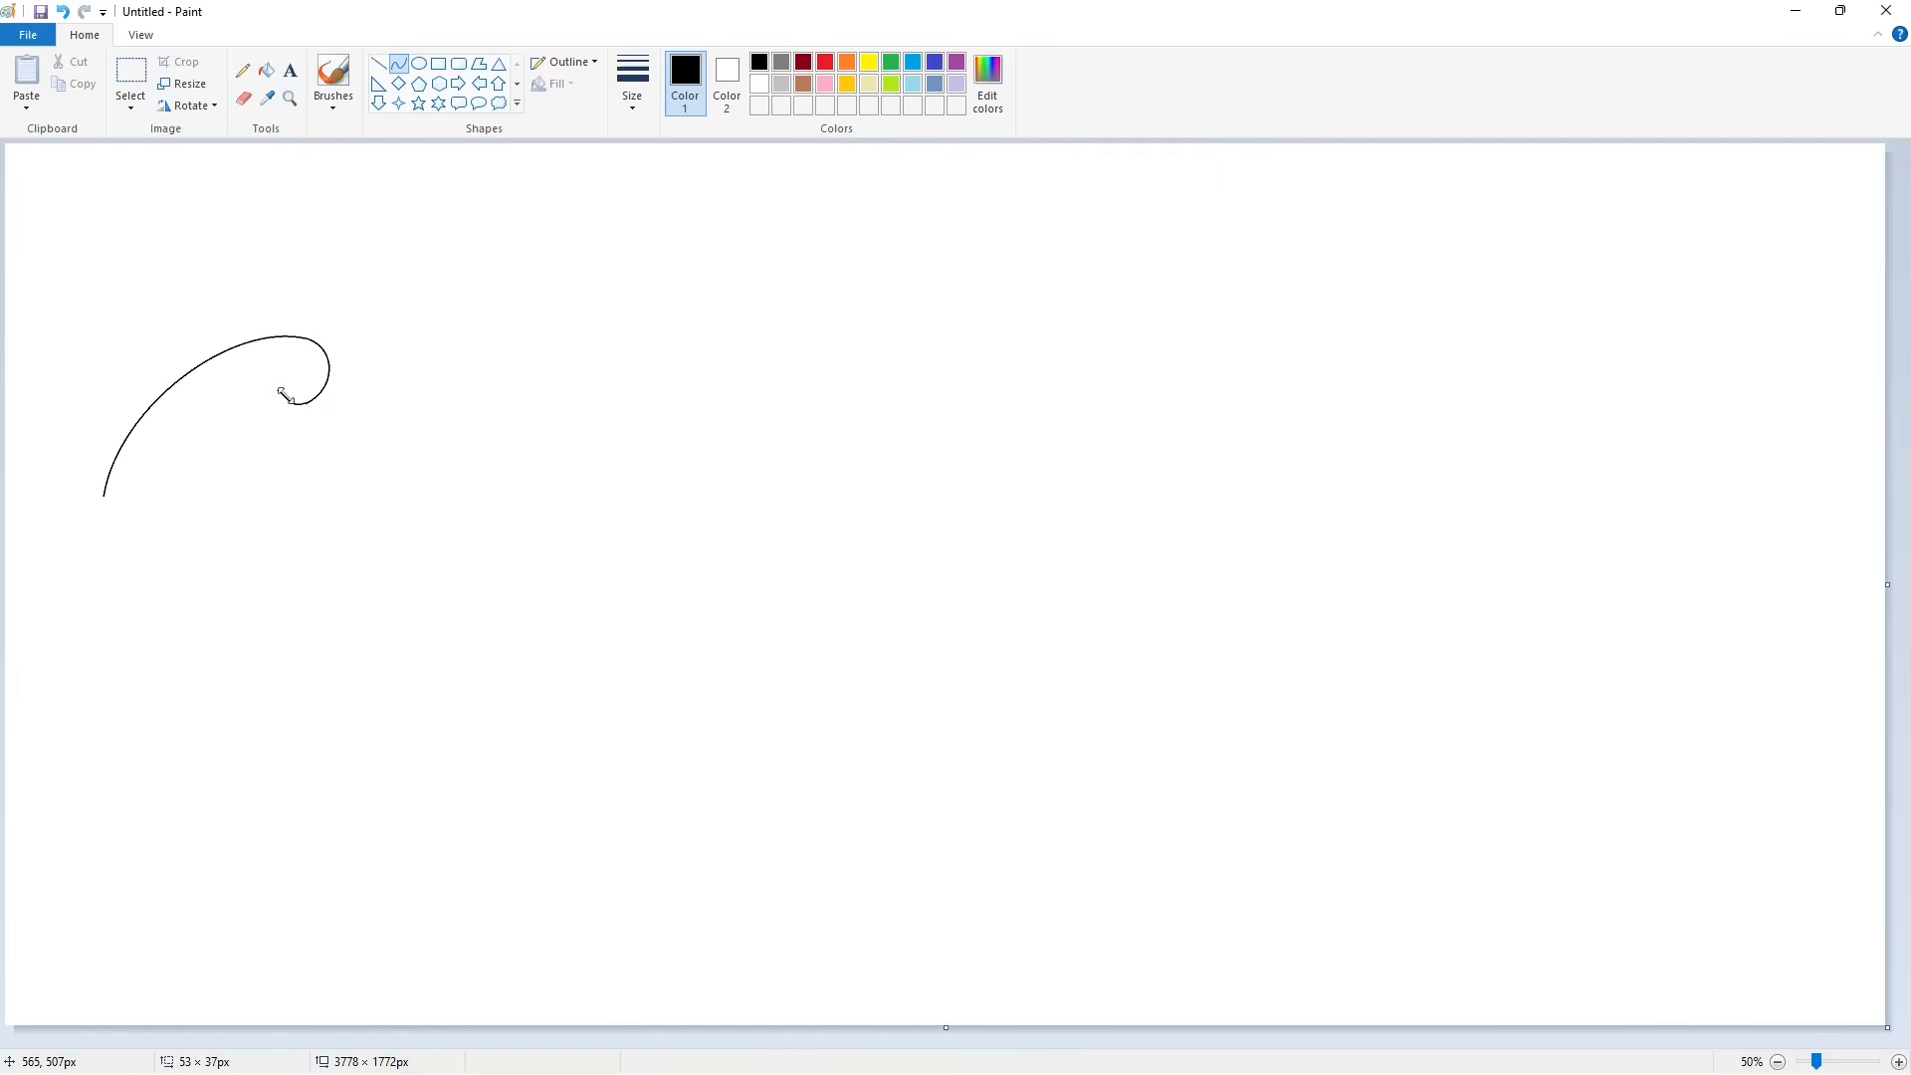
Step: Draw the outline of a bold, slanted letter C with rounded ends using connected curves at the canvas's upper left
{"action": "left_click", "coordinate": [403, 394]}
{"action": "mouse_move", "coordinate": [277, 391]}
{"action": "left_mouse_down"}
{"action": "mouse_move", "coordinate": [165, 510]}
{"action": "mouse_move", "coordinate": [244, 376]}
{"action": "left_mouse_up"}
{"action": "left_click_drag", "start_coordinate": [187, 441], "coordinate": [166, 449]}
{"action": "left_click", "coordinate": [349, 442]}
{"action": "left_click_drag", "start_coordinate": [176, 521], "coordinate": [191, 531]}
{"action": "left_click", "coordinate": [278, 528]}
{"action": "left_click", "coordinate": [292, 499]}
{"action": "left_click", "coordinate": [245, 526]}
{"action": "mouse_move", "coordinate": [238, 518]}
{"action": "left_mouse_down"}
{"action": "mouse_move", "coordinate": [238, 560]}
{"action": "mouse_move", "coordinate": [104, 496]}
{"action": "mouse_move", "coordinate": [167, 614]}
{"action": "mouse_move", "coordinate": [89, 579]}
{"action": "left_mouse_up"}
Step: Fill the letter C's outline with solid black
{"action": "left_click", "coordinate": [267, 71]}
{"action": "left_click", "coordinate": [248, 370]}
{"action": "left_click", "coordinate": [1898, 1062]}
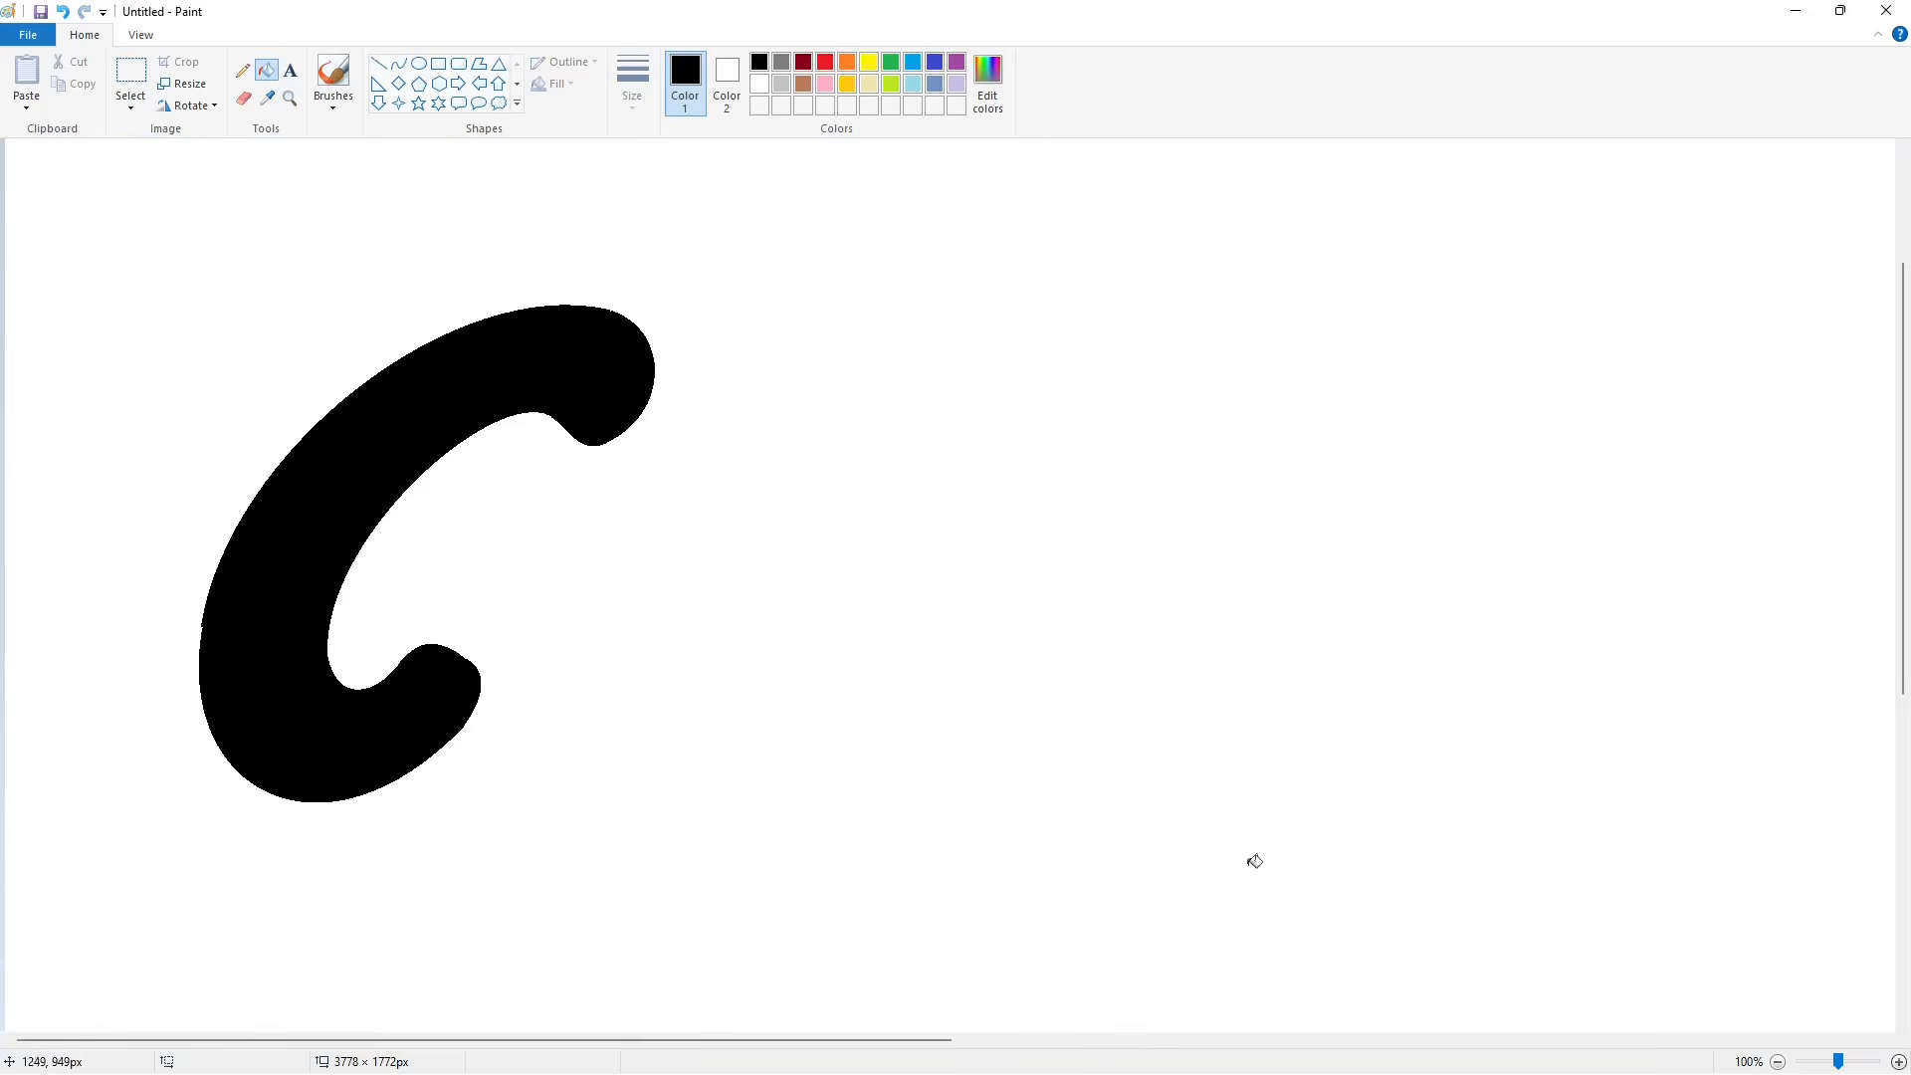
Step: Smooth the rough edge at the lower end of the C by trimming it with straight white lines
{"action": "left_click", "coordinate": [379, 64]}
{"action": "left_click", "coordinate": [759, 84]}
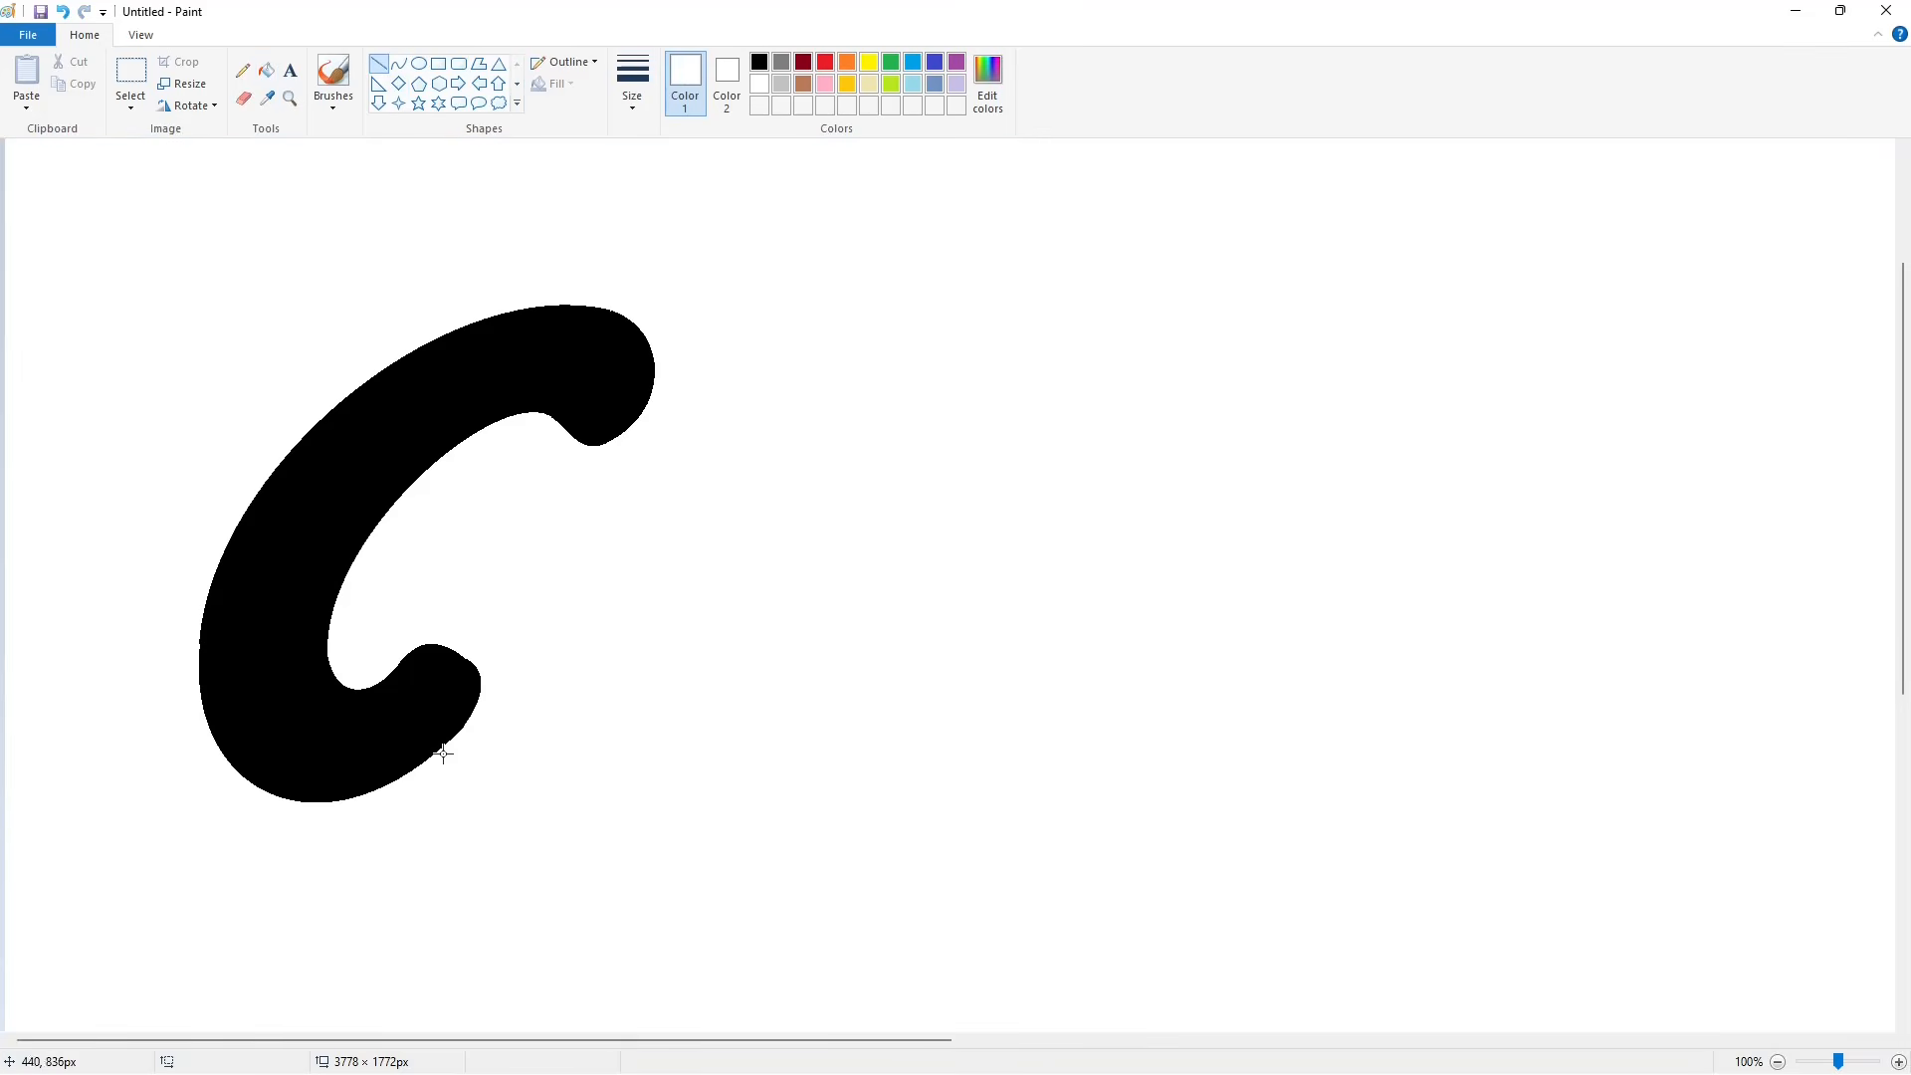
{"action": "mouse_move", "coordinate": [447, 754]}
{"action": "left_mouse_down"}
{"action": "mouse_move", "coordinate": [498, 683]}
{"action": "mouse_move", "coordinate": [471, 658]}
{"action": "left_mouse_up"}
{"action": "left_click", "coordinate": [619, 679]}
{"action": "left_click", "coordinate": [759, 64]}
{"action": "left_click", "coordinate": [576, 653]}
{"action": "left_click", "coordinate": [759, 88]}
{"action": "scroll", "coordinate": [605, 656], "scroll_direction": "up", "scroll_amount": 2}
{"action": "scroll", "coordinate": [1659, 892], "scroll_direction": "down", "scroll_amount": 1, "text": "ctrl"}
Step: Draw a long horizontal purple guide line just beneath the letter C, reaching slightly past the middle of the canvas
{"action": "left_click", "coordinate": [956, 69]}
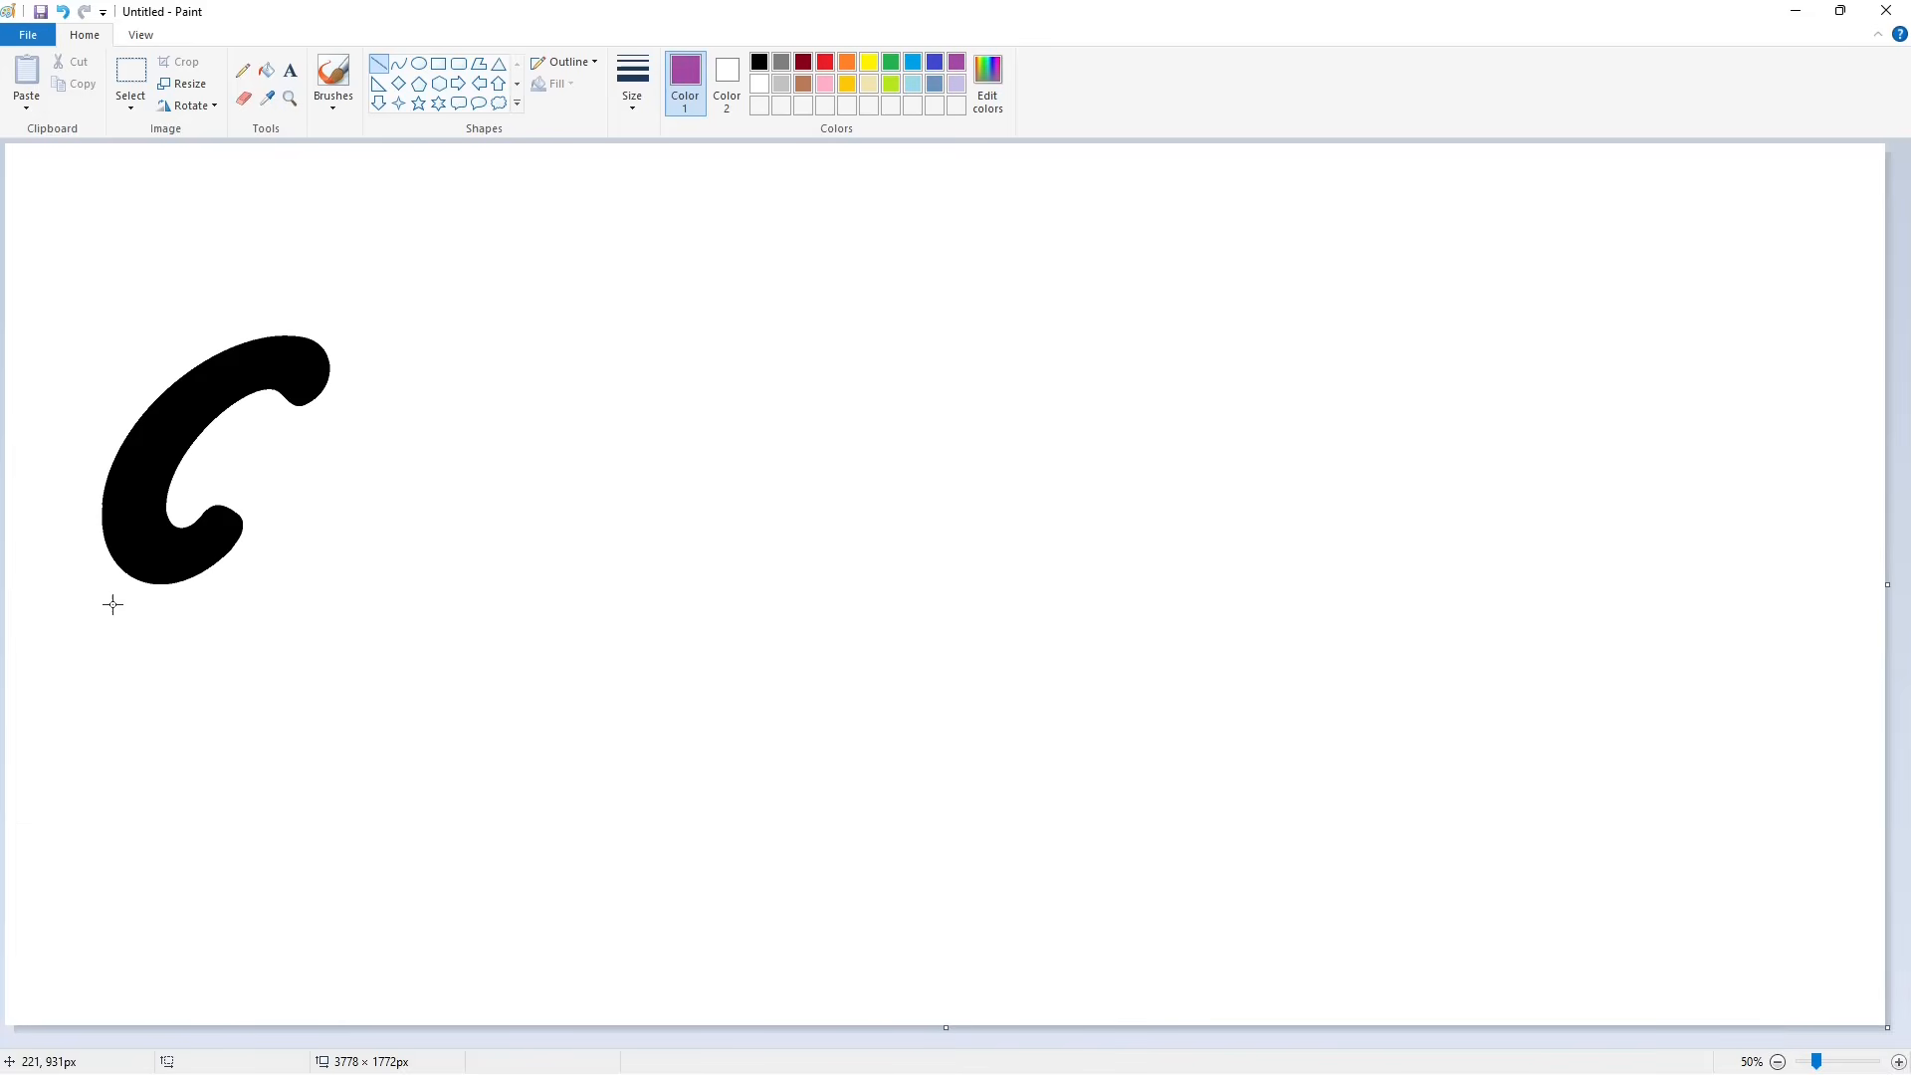
{"action": "left_click_drag", "start_coordinate": [103, 589], "coordinate": [1090, 588]}
Step: Draw the black outer arch of the letter A beside the C, with straight slanted lines for its sides
{"action": "left_click", "coordinate": [759, 63]}
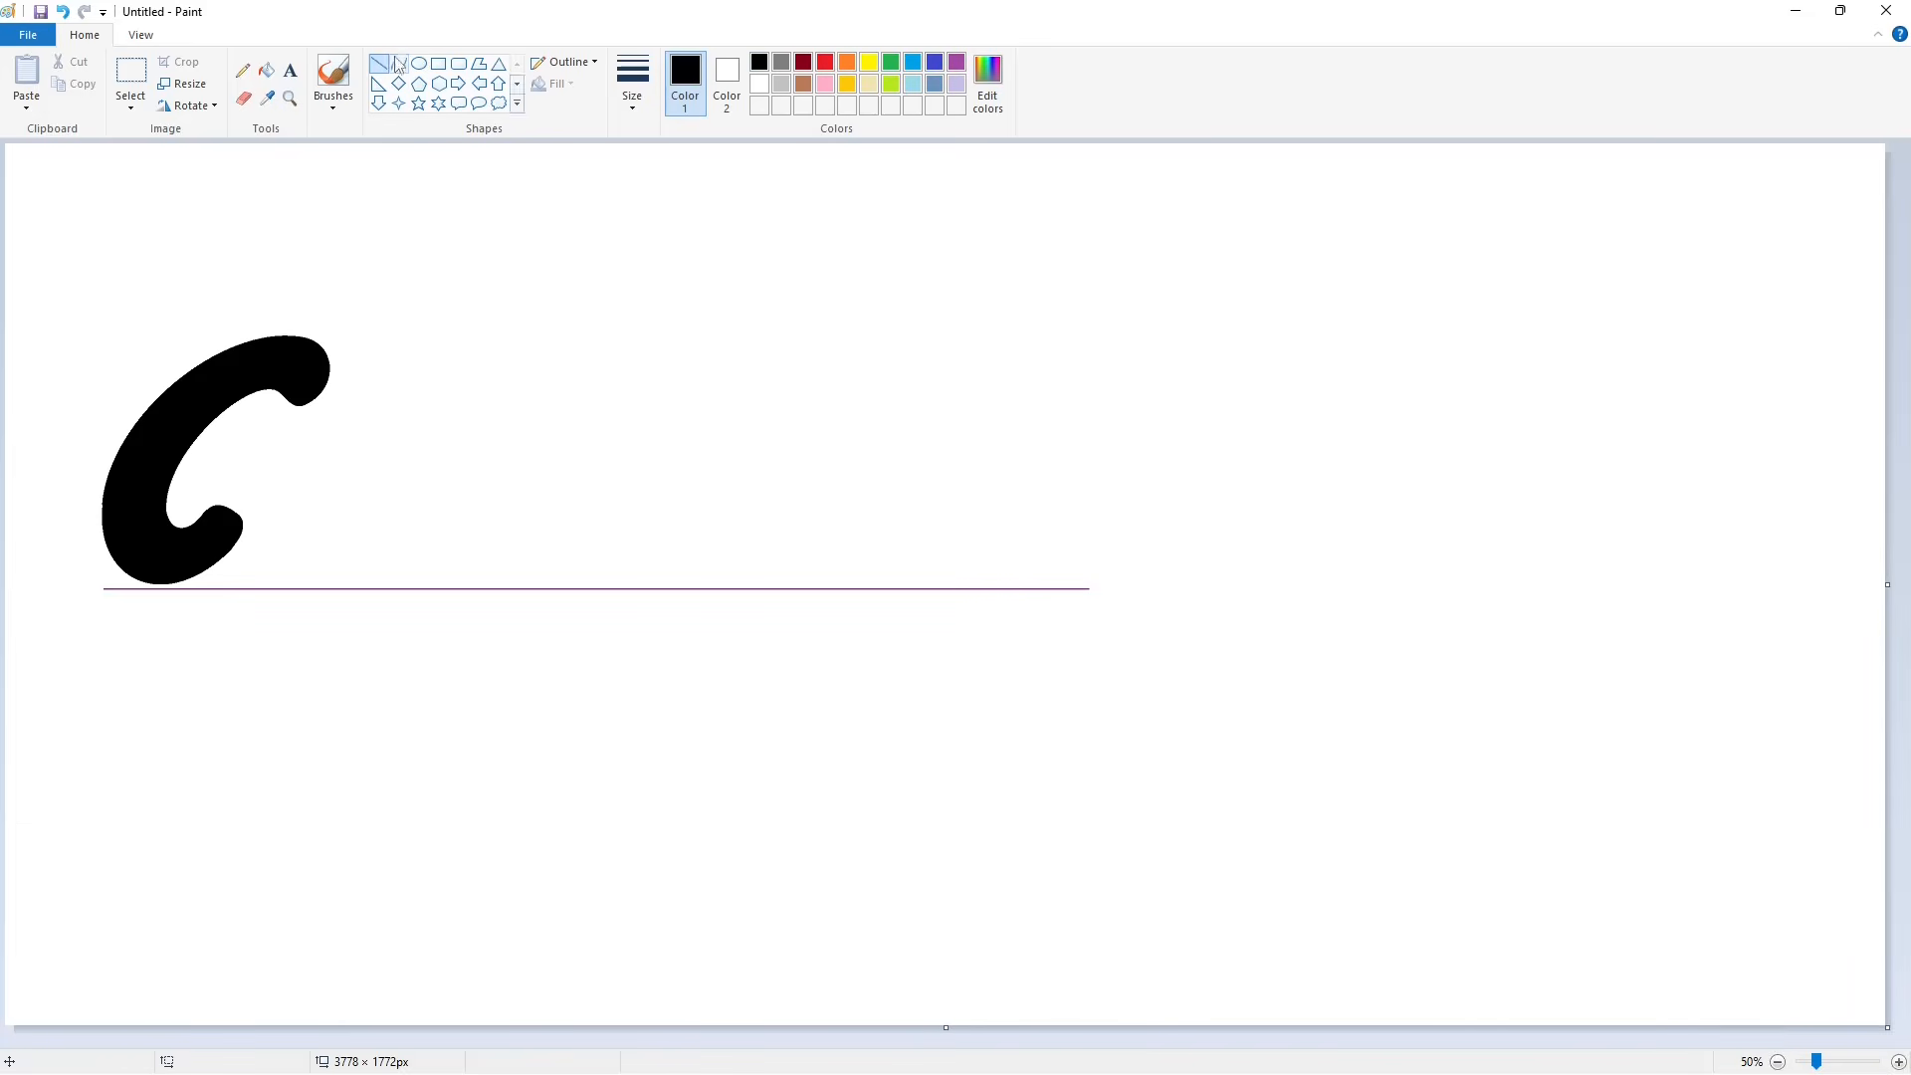
{"action": "left_click", "coordinate": [398, 63]}
{"action": "mouse_move", "coordinate": [353, 375]}
{"action": "left_mouse_down"}
{"action": "mouse_move", "coordinate": [454, 432]}
{"action": "mouse_move", "coordinate": [397, 311]}
{"action": "mouse_move", "coordinate": [491, 359]}
{"action": "left_mouse_up"}
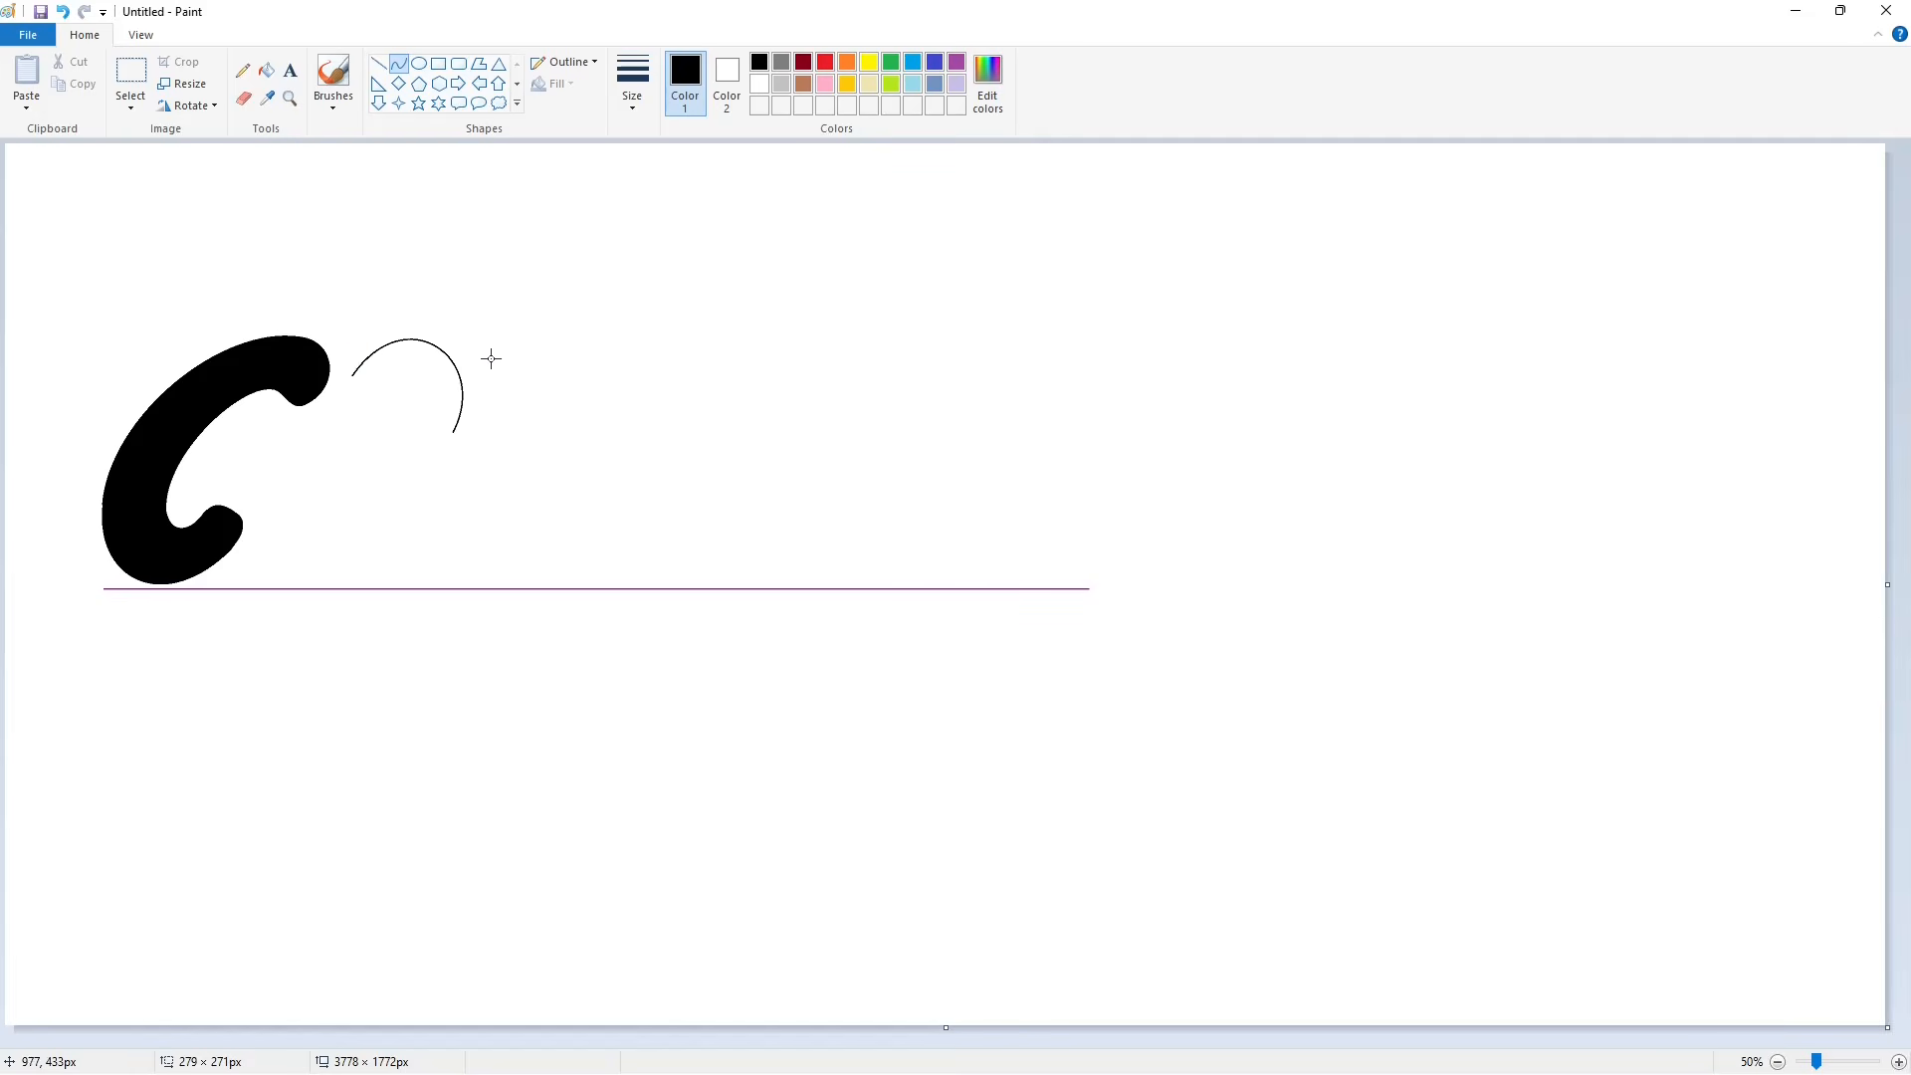
{"action": "left_click", "coordinate": [378, 63]}
{"action": "left_click_drag", "start_coordinate": [354, 374], "coordinate": [254, 529]}
{"action": "mouse_move", "coordinate": [454, 431]}
{"action": "left_mouse_down"}
{"action": "mouse_move", "coordinate": [374, 557]}
{"action": "mouse_move", "coordinate": [292, 564]}
{"action": "left_mouse_up"}
Step: Draw curves to round off both feet of the letter A above the guide line
{"action": "left_click", "coordinate": [400, 63]}
{"action": "mouse_move", "coordinate": [253, 559]}
{"action": "left_mouse_down"}
{"action": "mouse_move", "coordinate": [231, 572]}
{"action": "mouse_move", "coordinate": [277, 588]}
{"action": "mouse_move", "coordinate": [333, 545]}
{"action": "mouse_move", "coordinate": [355, 585]}
{"action": "mouse_move", "coordinate": [321, 584]}
{"action": "mouse_move", "coordinate": [393, 402]}
{"action": "left_mouse_up"}
{"action": "left_click", "coordinate": [374, 557]}
{"action": "left_click", "coordinate": [436, 583]}
Step: Draw the slanted inner edge of the A's right leg and close the top of the inner opening with a curve
{"action": "left_click", "coordinate": [378, 62]}
{"action": "left_click_drag", "start_coordinate": [332, 544], "coordinate": [412, 412]}
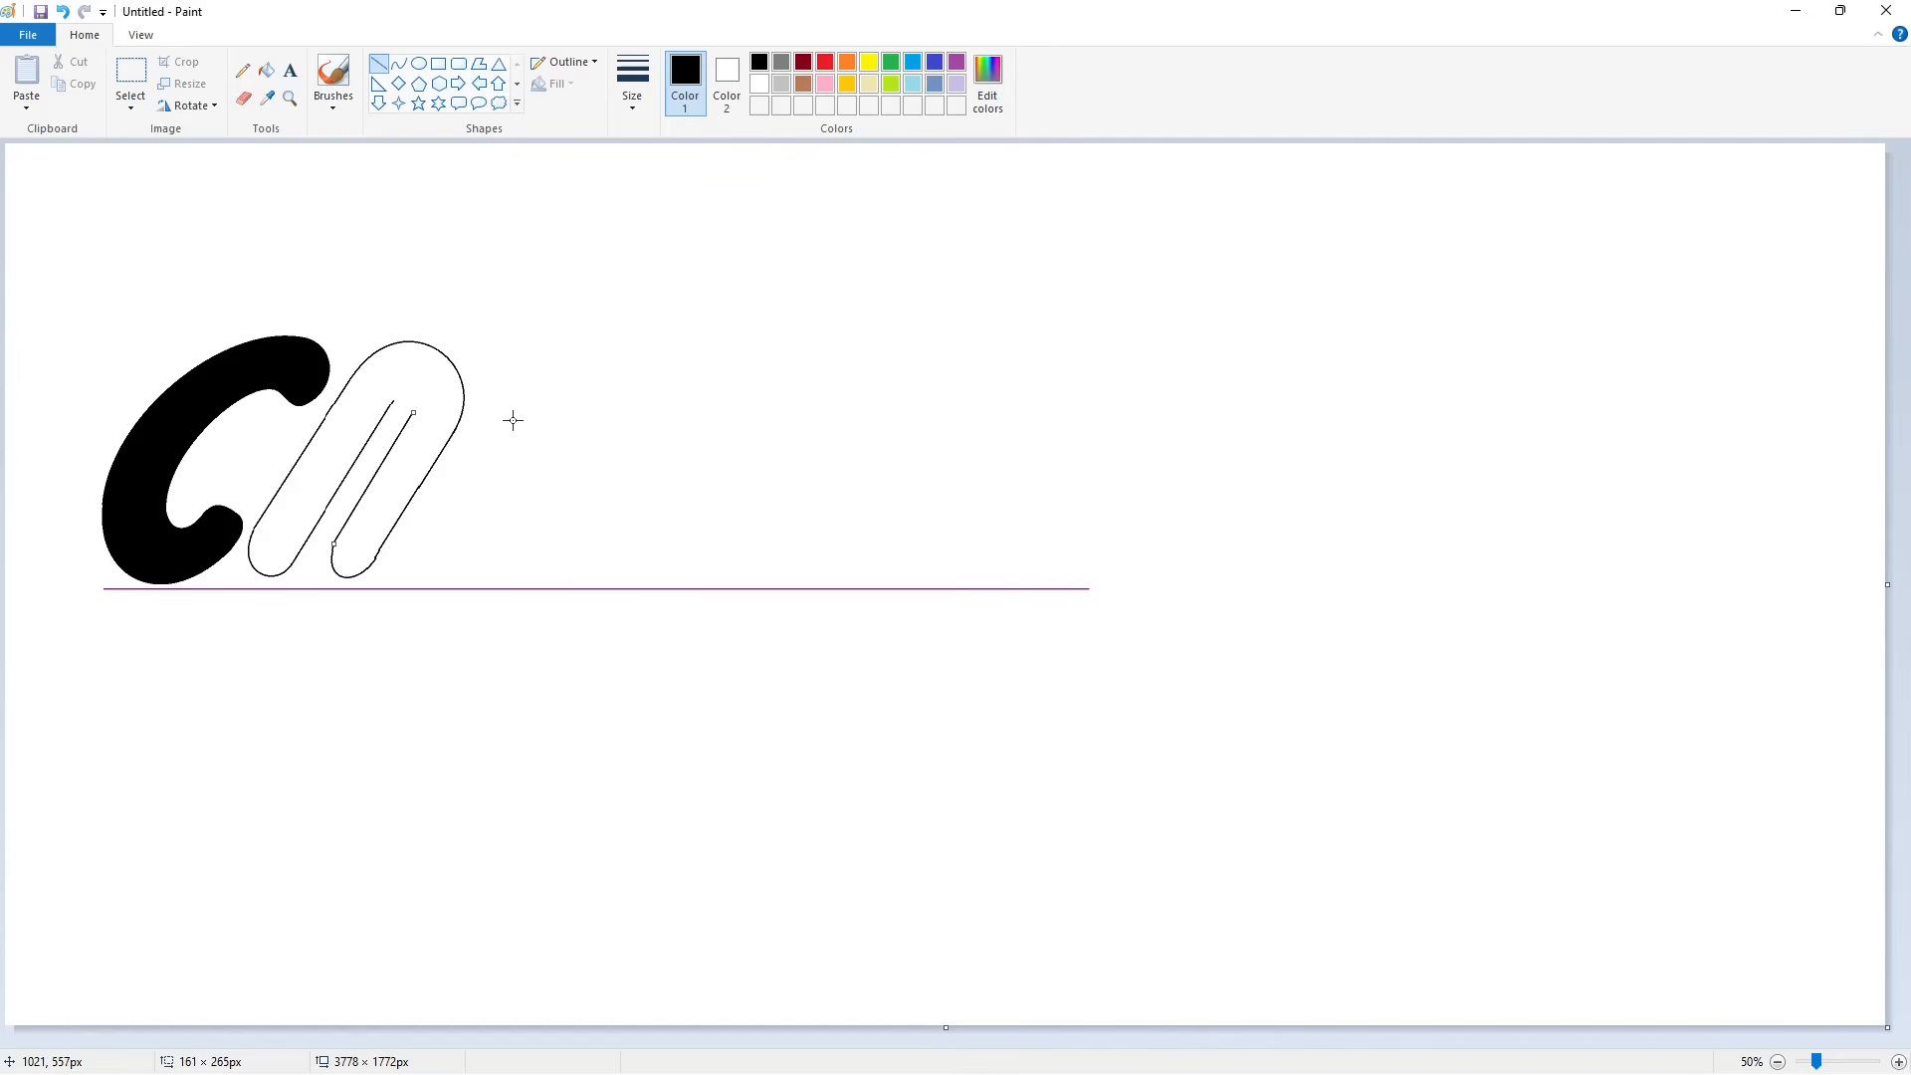
{"action": "key", "text": "ctrl+z"}
{"action": "mouse_move", "coordinate": [332, 545]}
{"action": "left_mouse_down"}
{"action": "mouse_move", "coordinate": [412, 410]}
{"action": "mouse_move", "coordinate": [349, 477]}
{"action": "mouse_move", "coordinate": [420, 394]}
{"action": "left_mouse_up"}
{"action": "left_click", "coordinate": [494, 409]}
{"action": "left_click", "coordinate": [399, 64]}
{"action": "left_click", "coordinate": [553, 393]}
Step: Draw two horizontal lines between the A's legs as the upper and lower edges of its crossbar
{"action": "left_click", "coordinate": [379, 64]}
{"action": "left_click_drag", "start_coordinate": [348, 468], "coordinate": [404, 469]}
{"action": "left_click", "coordinate": [559, 448]}
{"action": "left_click_drag", "start_coordinate": [311, 513], "coordinate": [374, 512]}
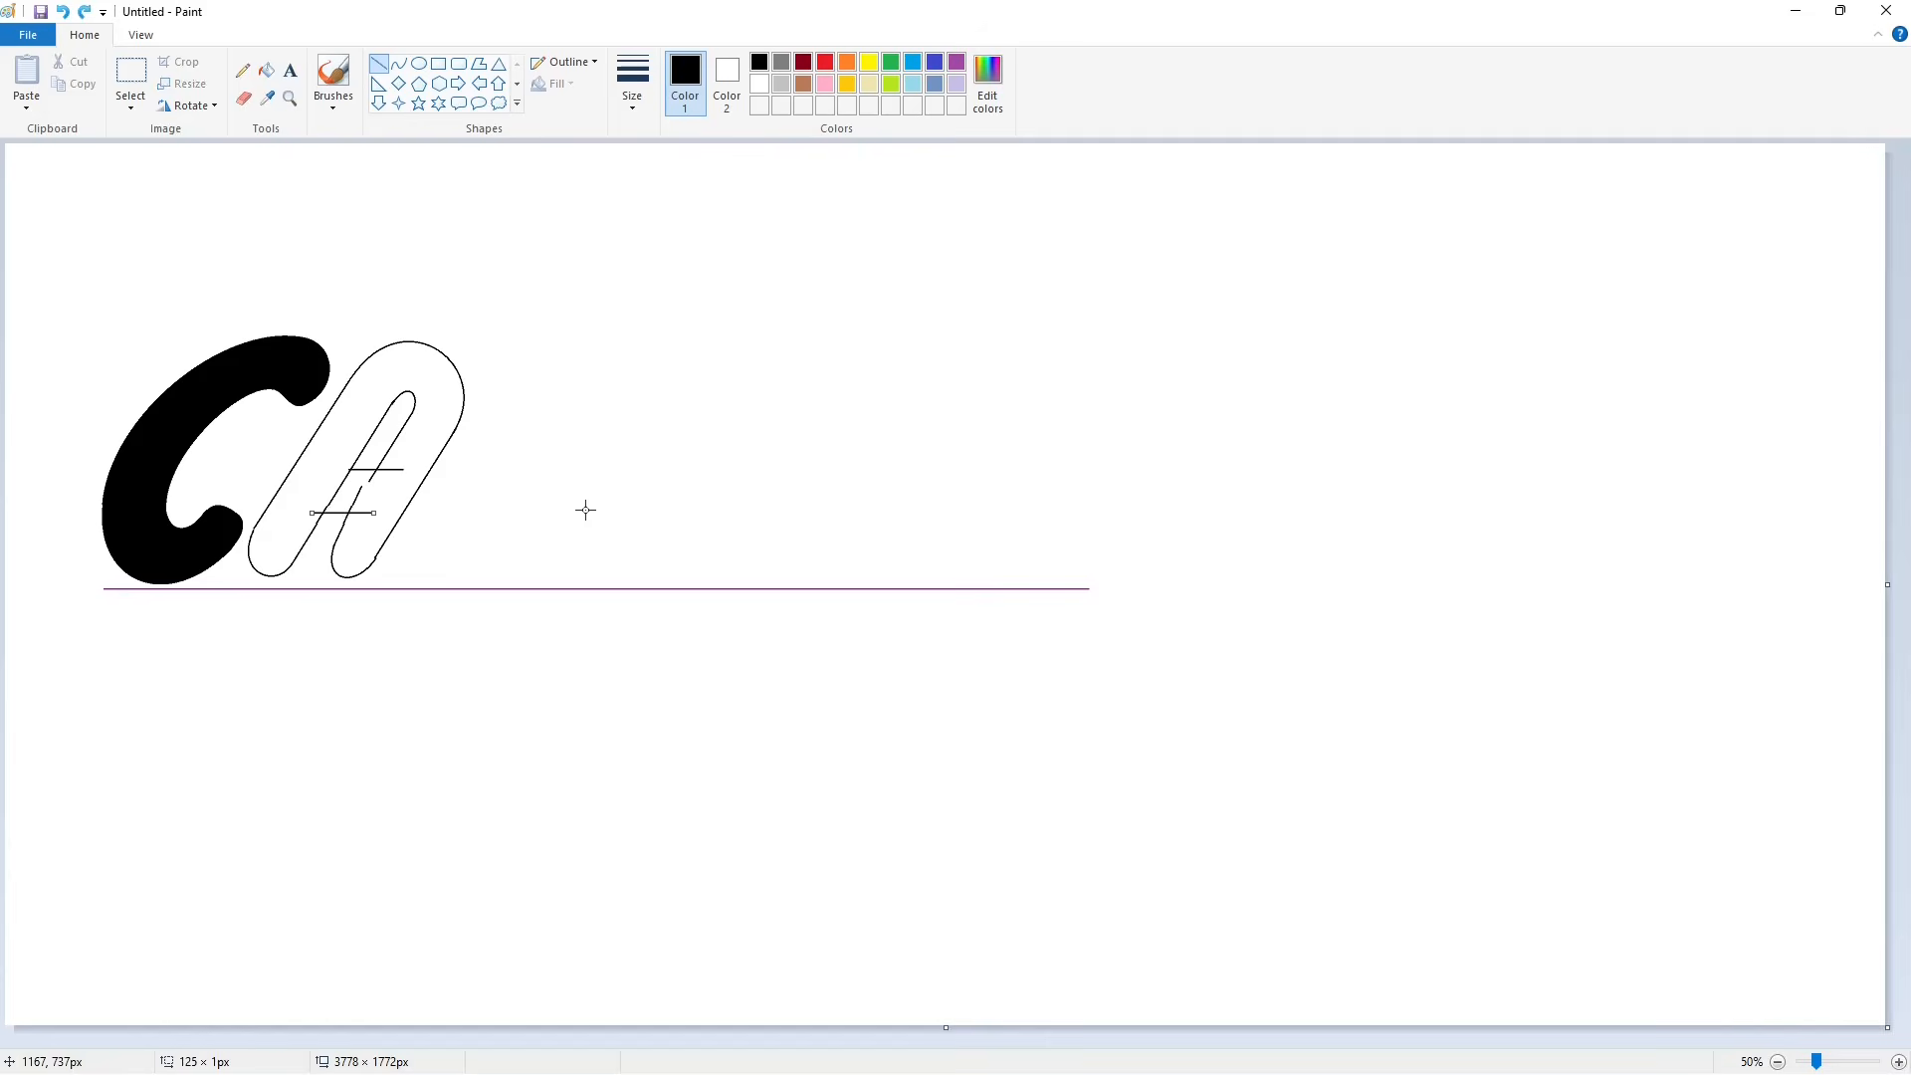
Step: Close the gaps in the A's outline with lines and fill the letter with black
{"action": "left_click", "coordinate": [265, 69]}
{"action": "scroll", "coordinate": [1006, 707], "scroll_direction": "up", "scroll_amount": 1}
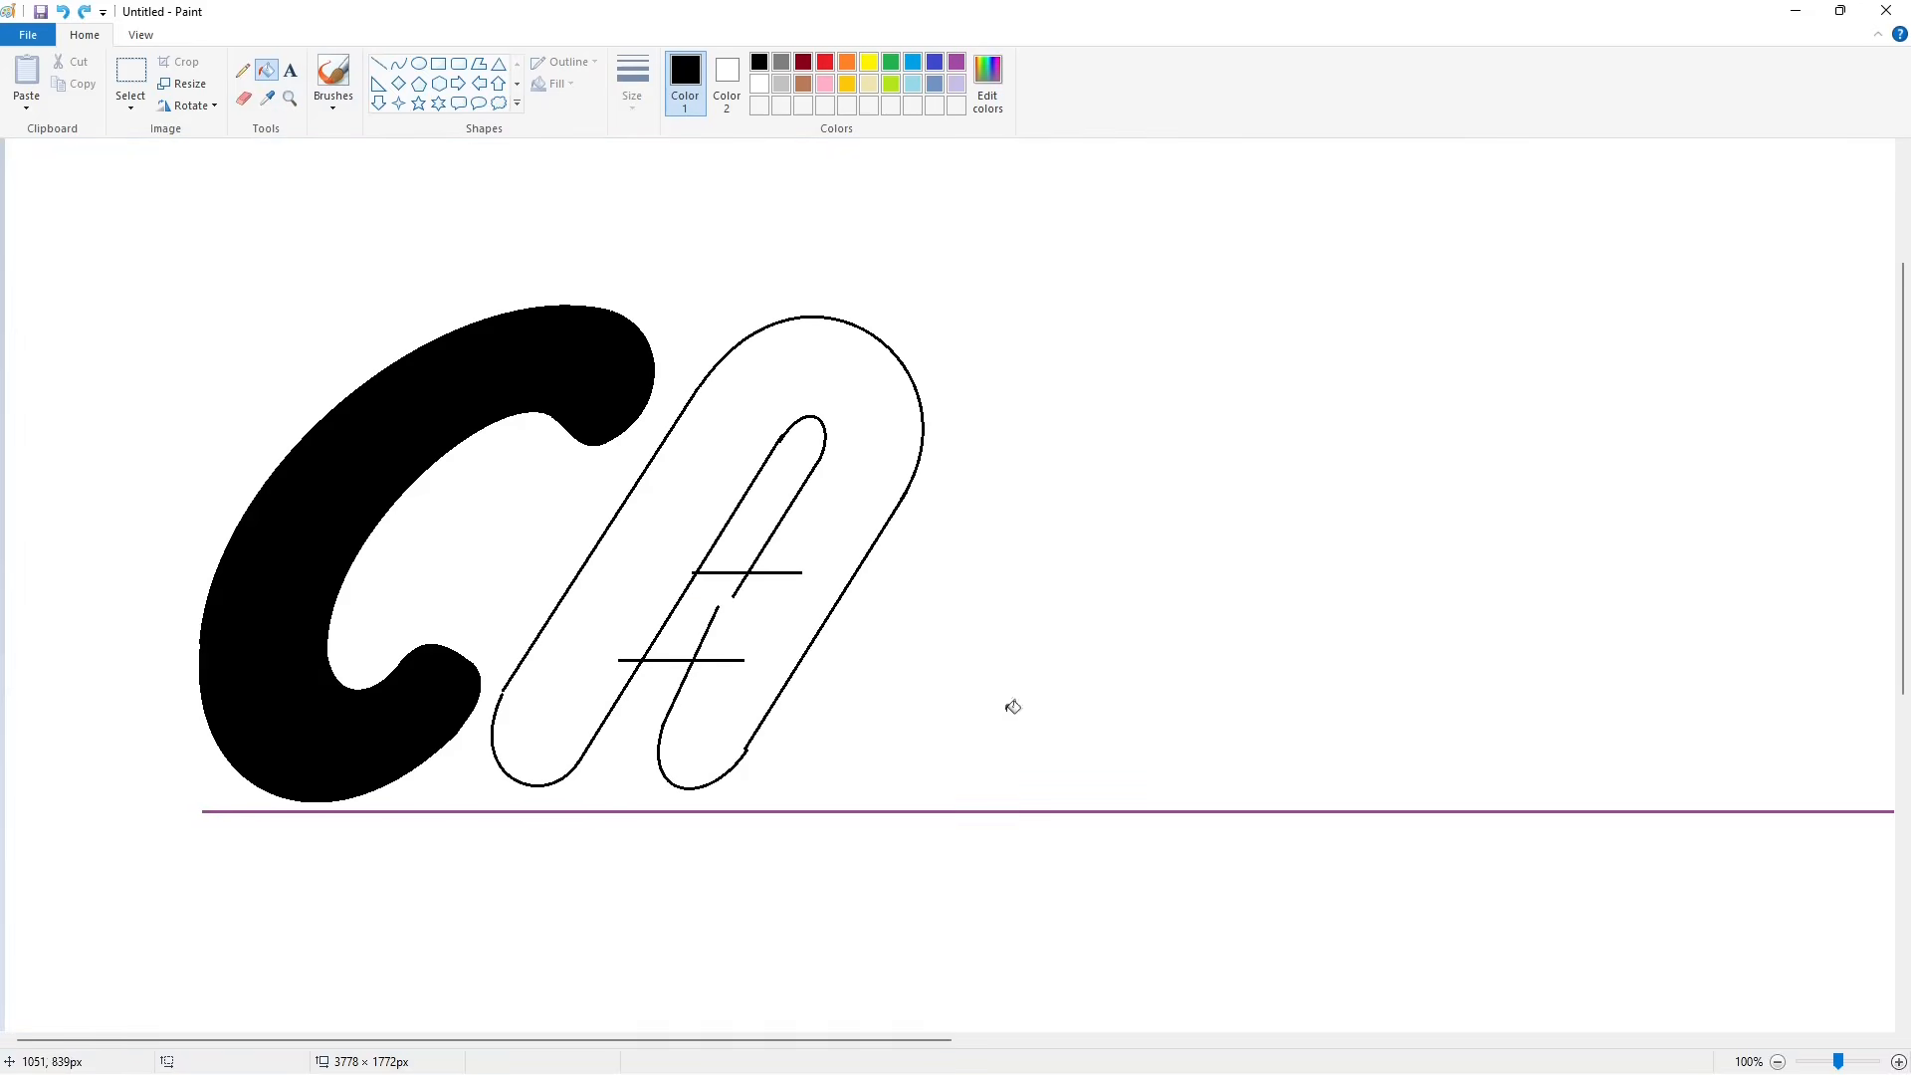
{"action": "left_click", "coordinate": [378, 64]}
{"action": "left_click", "coordinate": [266, 70]}
{"action": "left_click", "coordinate": [719, 466]}
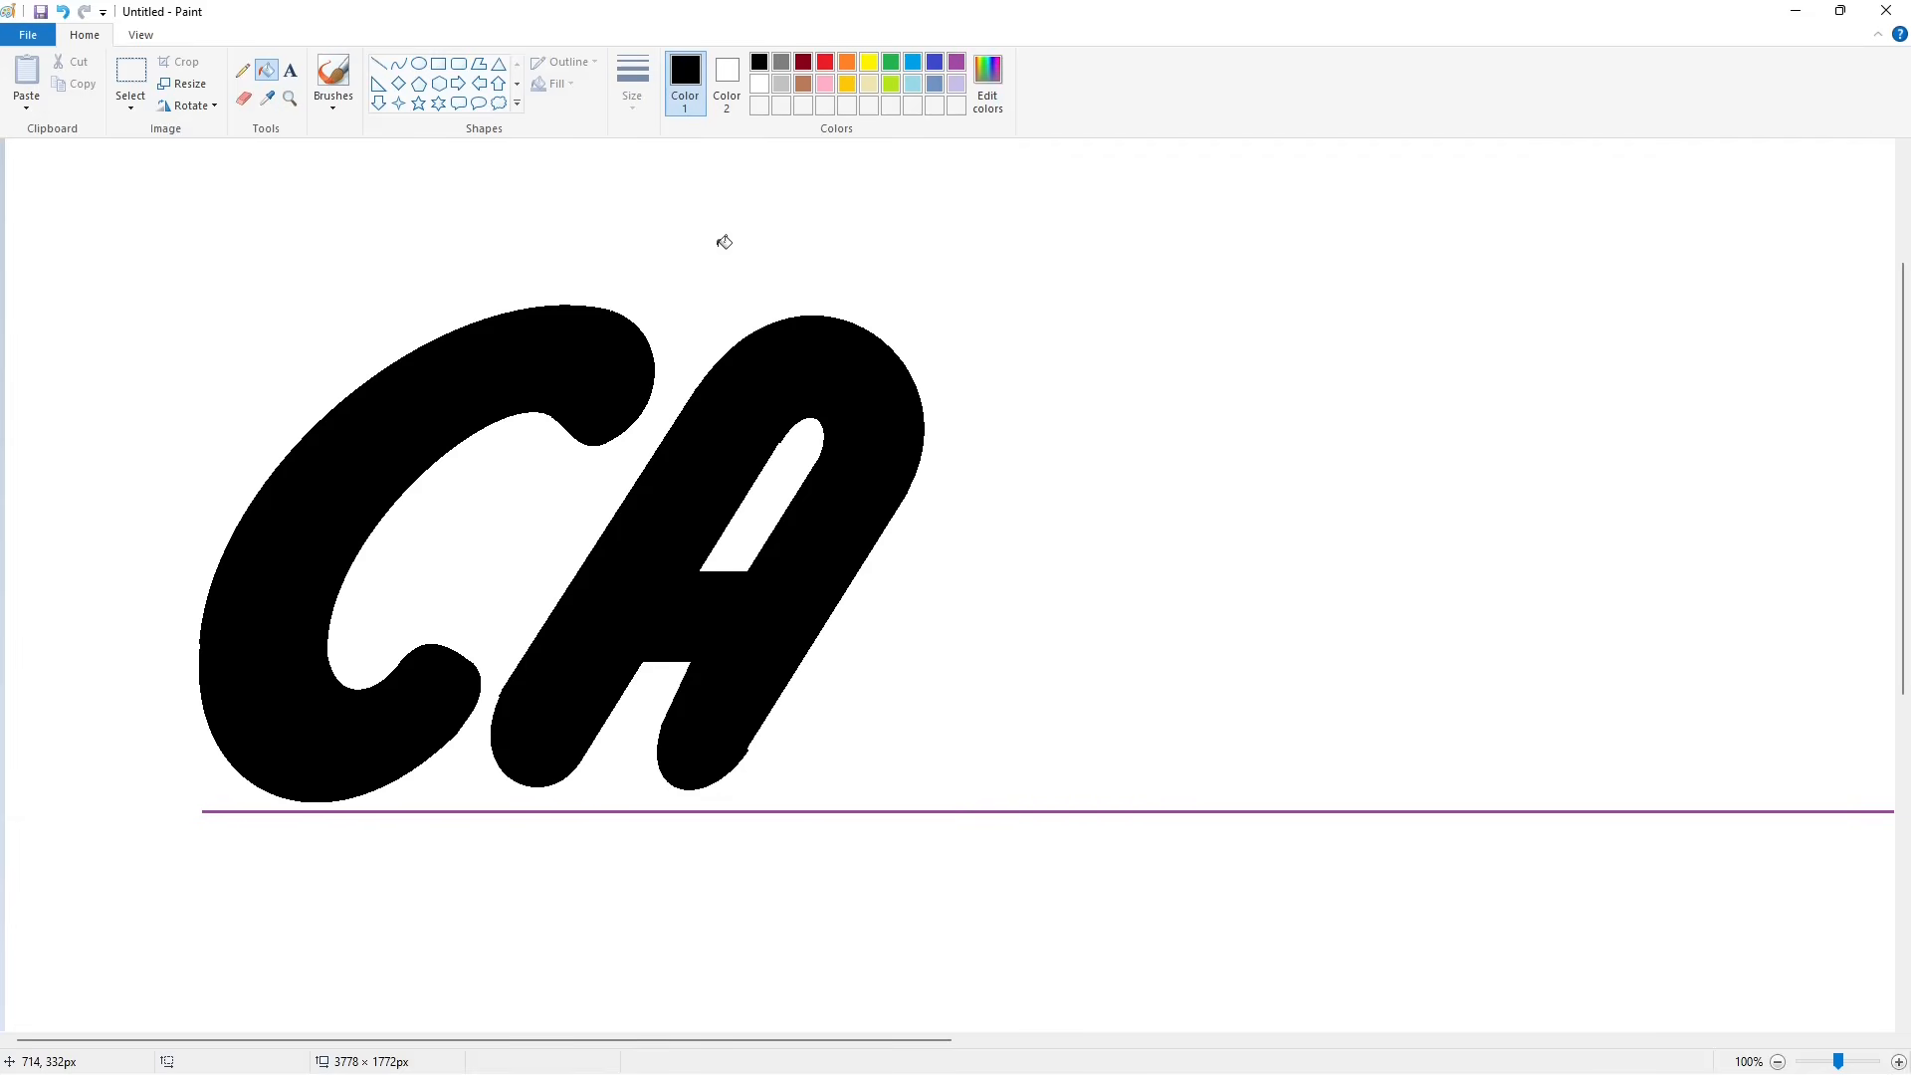
Step: Trim the rough edges on both sides of the A's right foot with straight white lines
{"action": "left_click", "coordinate": [378, 64]}
{"action": "left_click", "coordinate": [760, 84]}
{"action": "left_click_drag", "start_coordinate": [774, 711], "coordinate": [722, 794]}
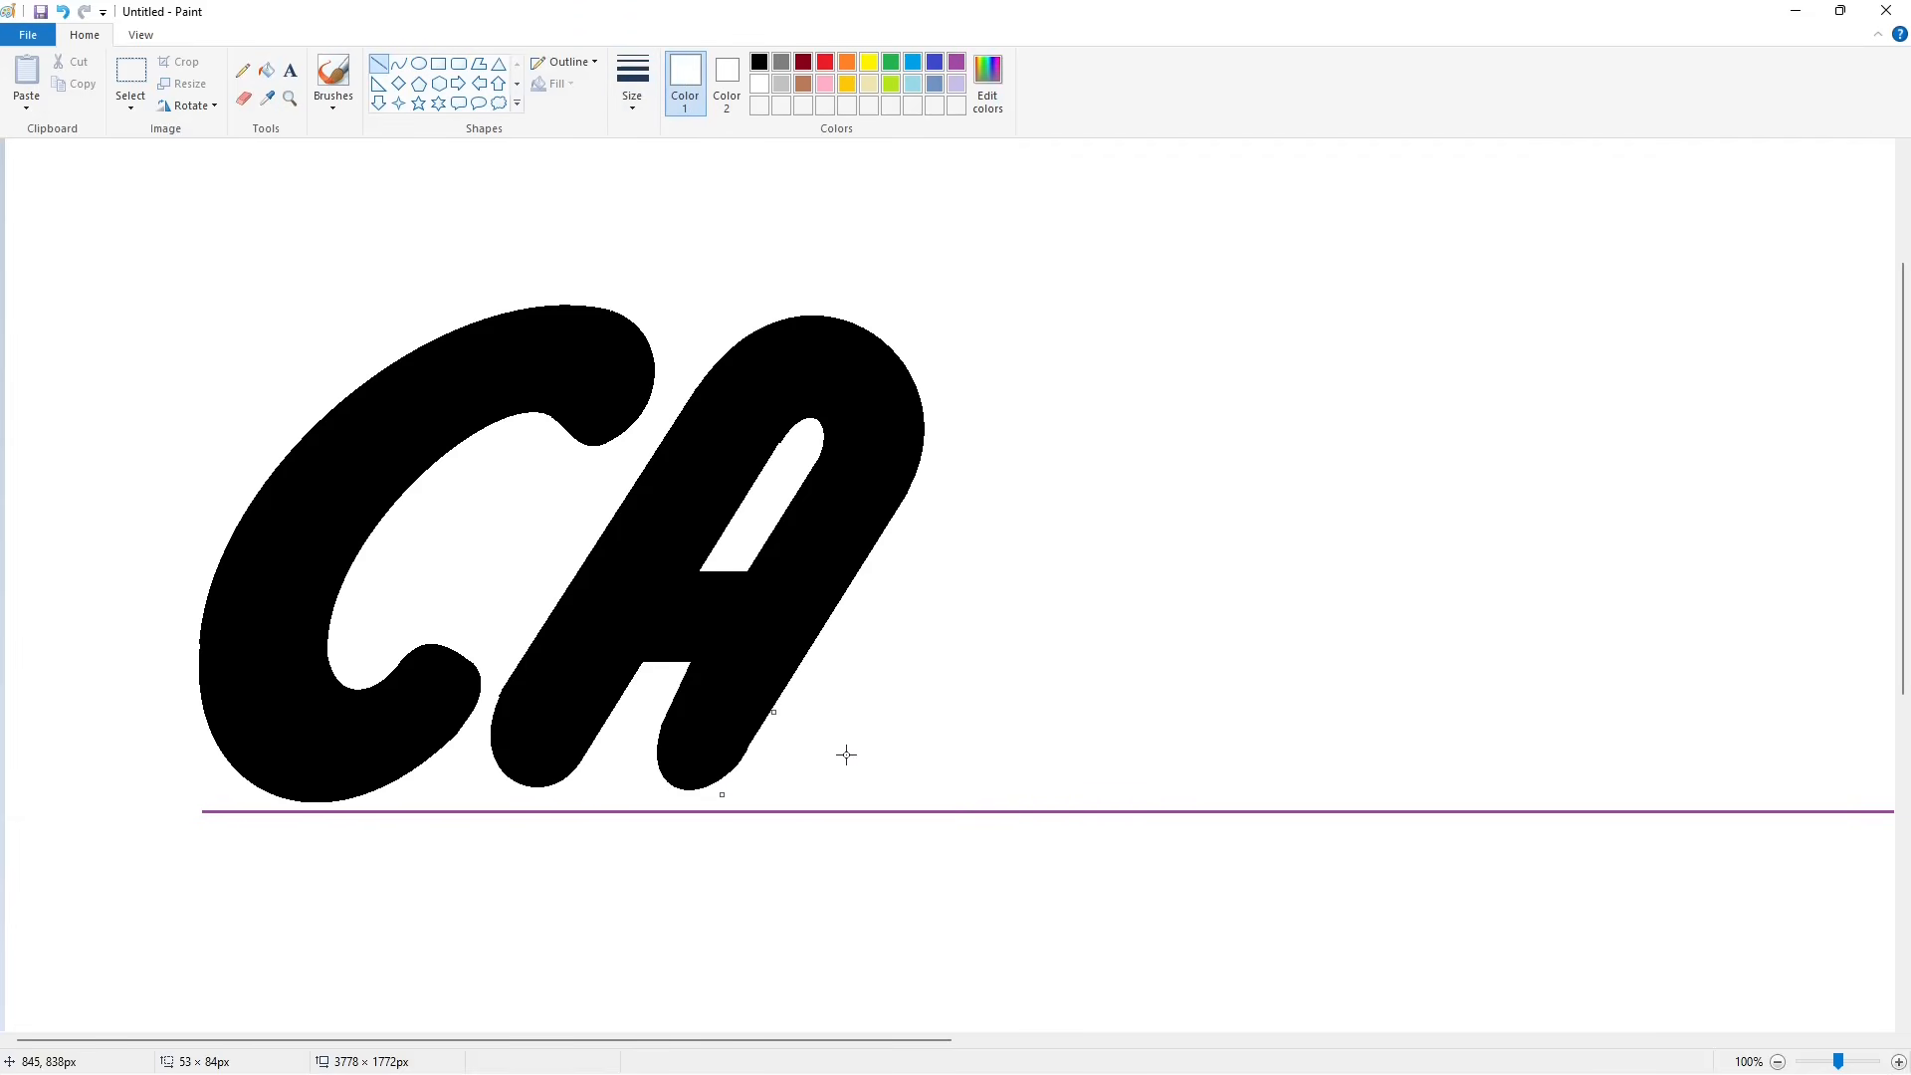
{"action": "left_click", "coordinate": [780, 770]}
{"action": "left_click_drag", "start_coordinate": [668, 687], "coordinate": [647, 775]}
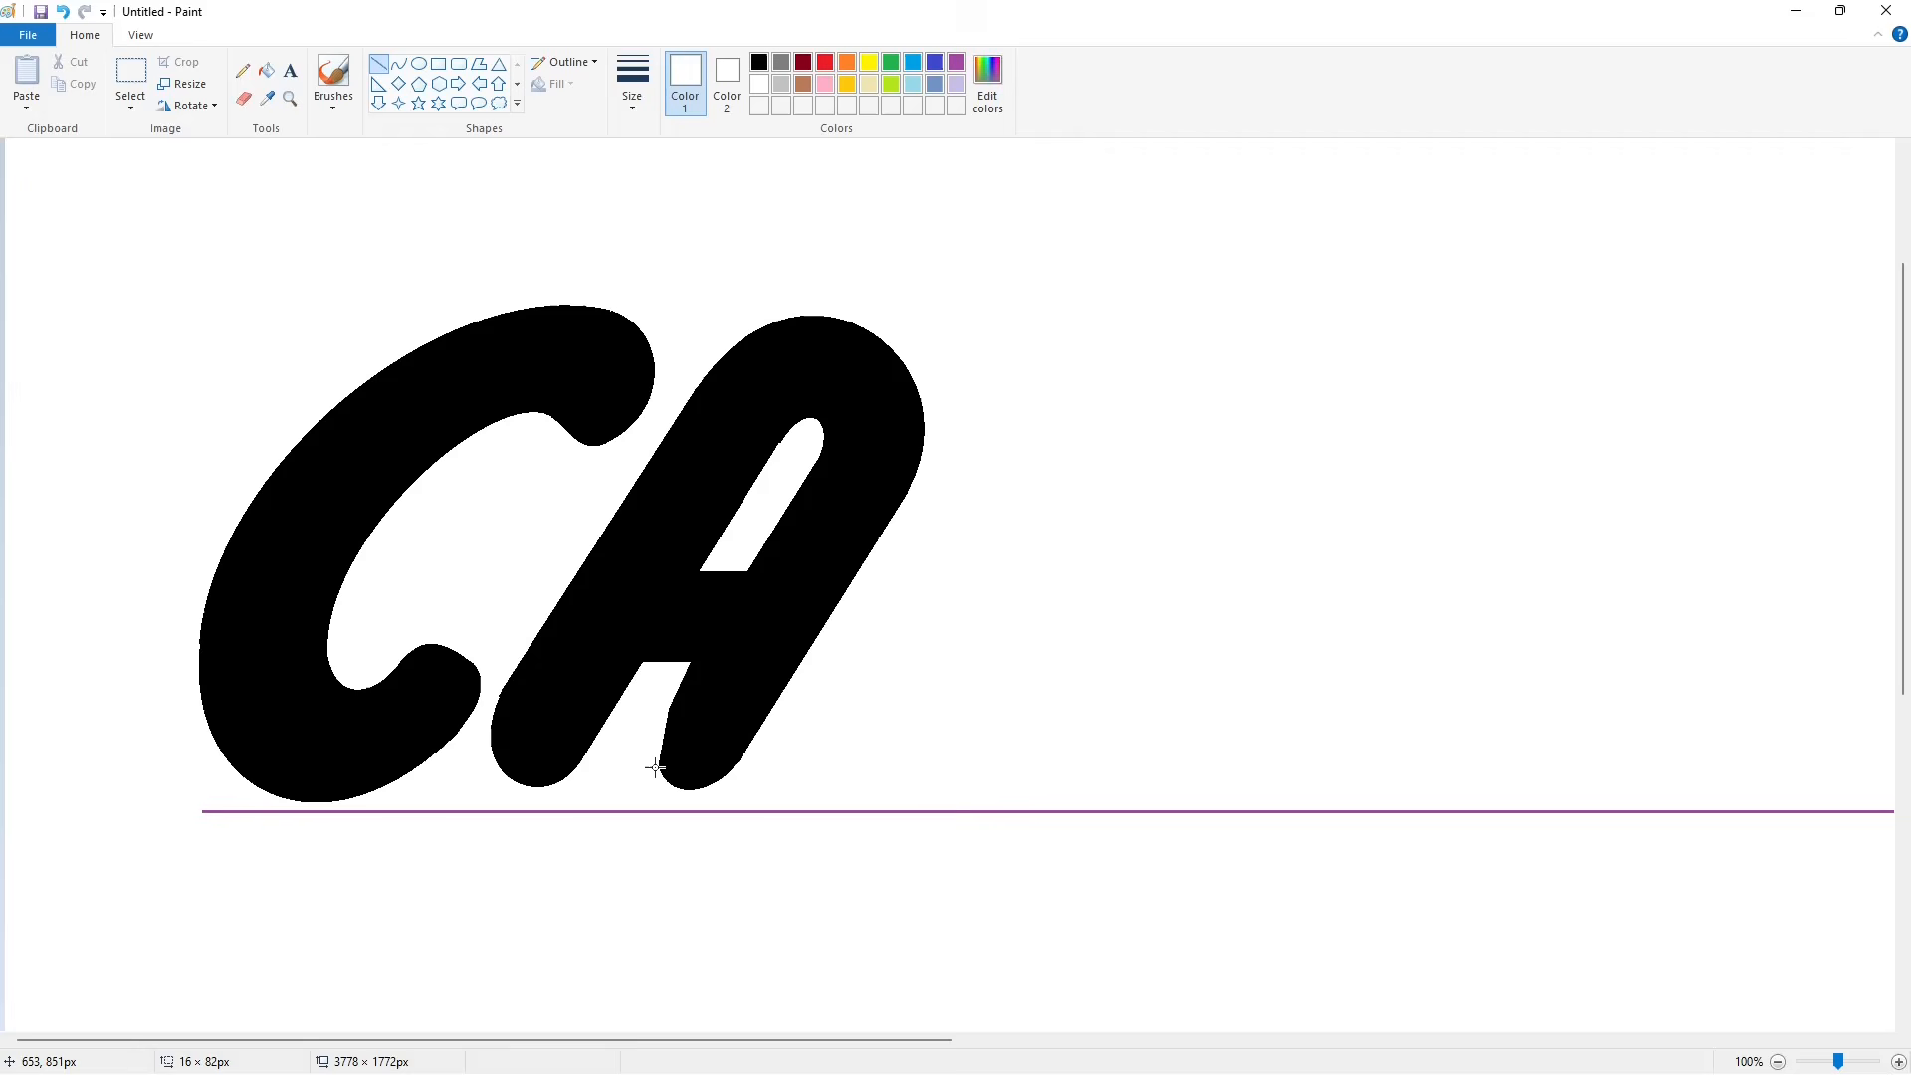
{"action": "left_click", "coordinate": [951, 764]}
{"action": "left_click_drag", "start_coordinate": [487, 724], "coordinate": [517, 653]}
{"action": "left_click", "coordinate": [845, 665]}
{"action": "key", "text": "ctrl+z"}
Step: Smooth the top of the A's inner opening with a short white line
{"action": "scroll", "coordinate": [835, 581], "scroll_direction": "up", "scroll_amount": 3}
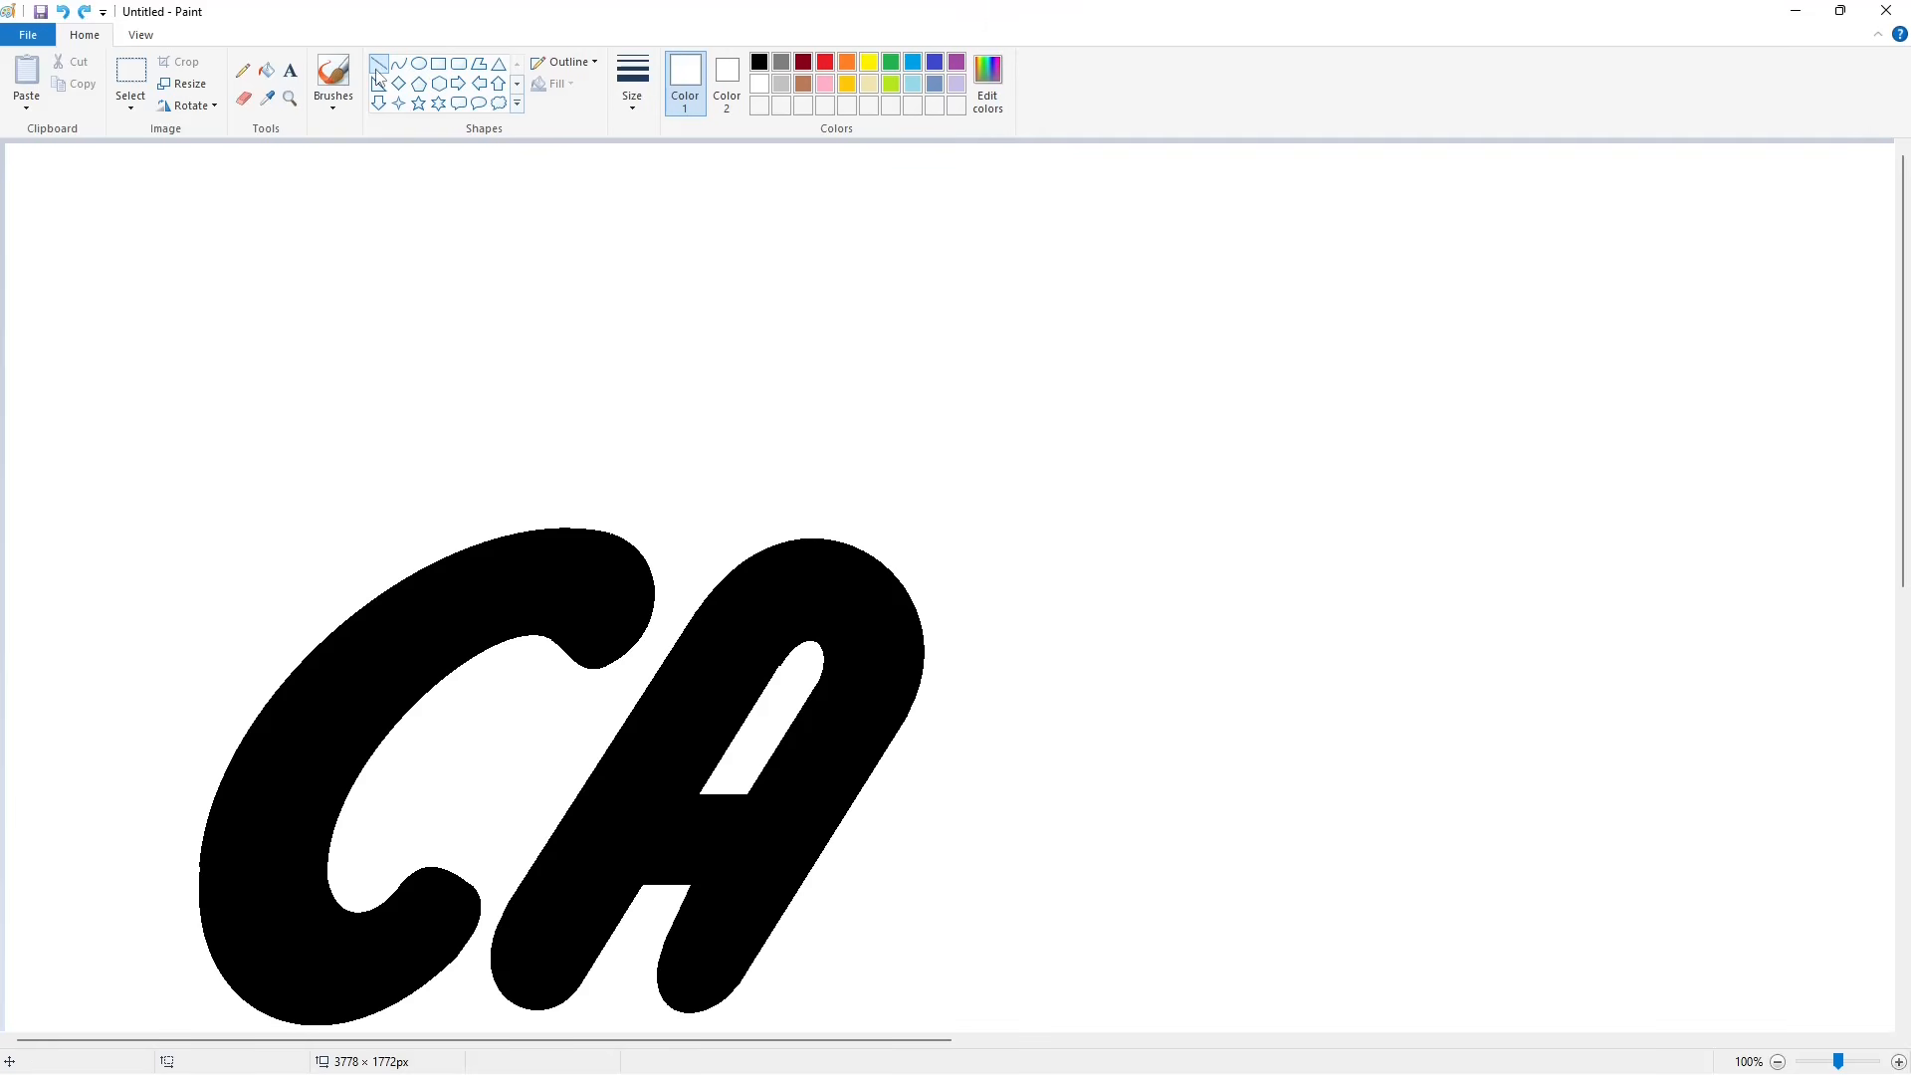
{"action": "left_click_drag", "start_coordinate": [781, 666], "coordinate": [804, 640]}
{"action": "left_click", "coordinate": [917, 668]}
{"action": "scroll", "coordinate": [951, 687], "scroll_direction": "down", "scroll_amount": 2}
{"action": "scroll", "coordinate": [952, 687], "scroll_direction": "up", "scroll_amount": 2}
Step: Soften the inner corners beneath the A's crossbar with short black lines
{"action": "left_click", "coordinate": [760, 62]}
{"action": "key", "text": "Left"}
{"action": "key", "text": "Left"}
{"action": "key", "text": "Left"}
{"action": "key", "text": "Left"}
{"action": "key", "text": "Left"}
{"action": "key", "text": "Left"}
{"action": "key", "text": "Left"}
{"action": "key", "text": "Left"}
{"action": "key", "text": "Left"}
{"action": "key", "text": "Left"}
{"action": "key", "text": "Left"}
{"action": "key", "text": "Left"}
{"action": "scroll", "coordinate": [1042, 339], "scroll_direction": "down", "scroll_amount": 2}
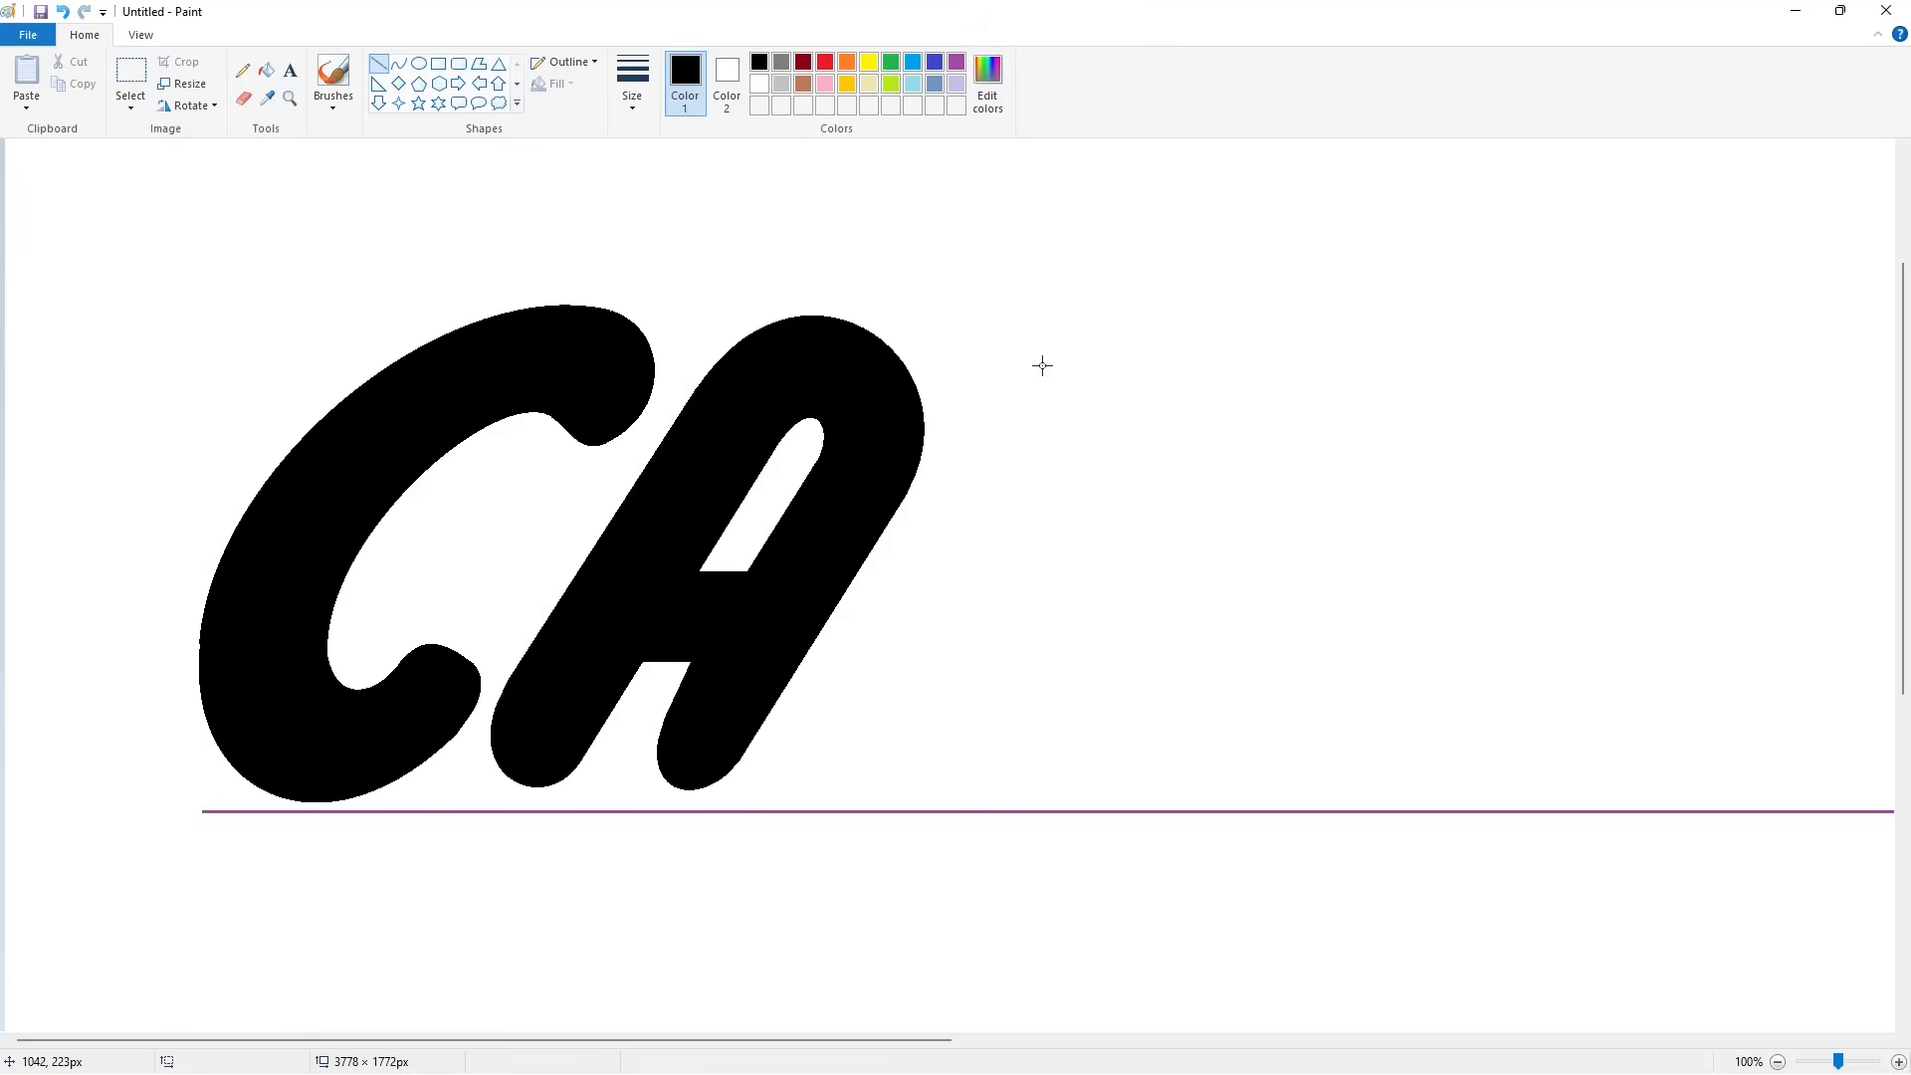
{"action": "left_click_drag", "start_coordinate": [634, 668], "coordinate": [696, 673]}
{"action": "left_click", "coordinate": [845, 663]}
{"action": "left_click", "coordinate": [837, 674]}
Step: Soften the lower corners of the A's inner opening, just above the crossbar, with short black lines
{"action": "left_click", "coordinate": [742, 584]}
{"action": "mouse_move", "coordinate": [696, 561]}
{"action": "left_mouse_down"}
{"action": "mouse_move", "coordinate": [700, 578]}
{"action": "mouse_move", "coordinate": [787, 552]}
{"action": "left_mouse_up"}
{"action": "left_click", "coordinate": [900, 561]}
{"action": "left_click", "coordinate": [1110, 725]}
{"action": "scroll", "coordinate": [1113, 725], "scroll_direction": "down", "scroll_amount": 2}
{"action": "left_click", "coordinate": [1778, 1062]}
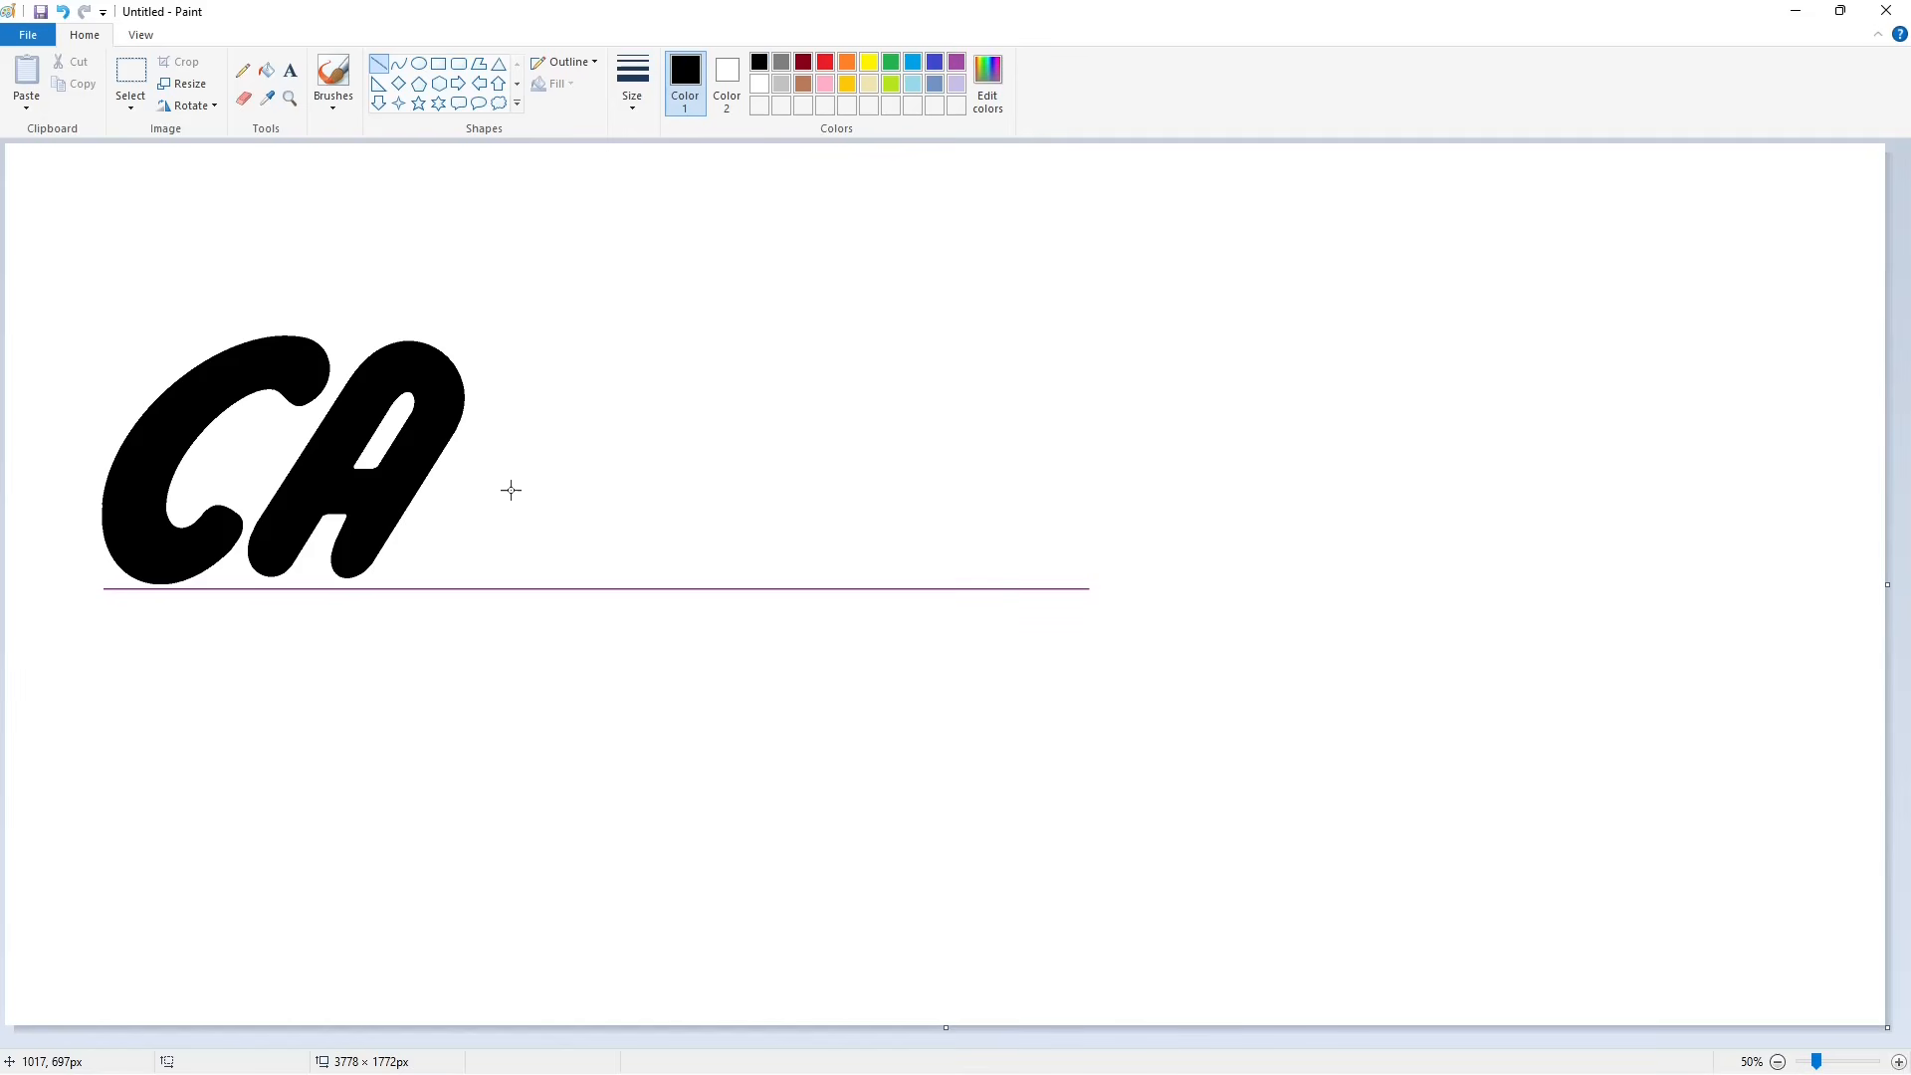
{"action": "left_click_drag", "start_coordinate": [412, 531], "coordinate": [520, 370]}
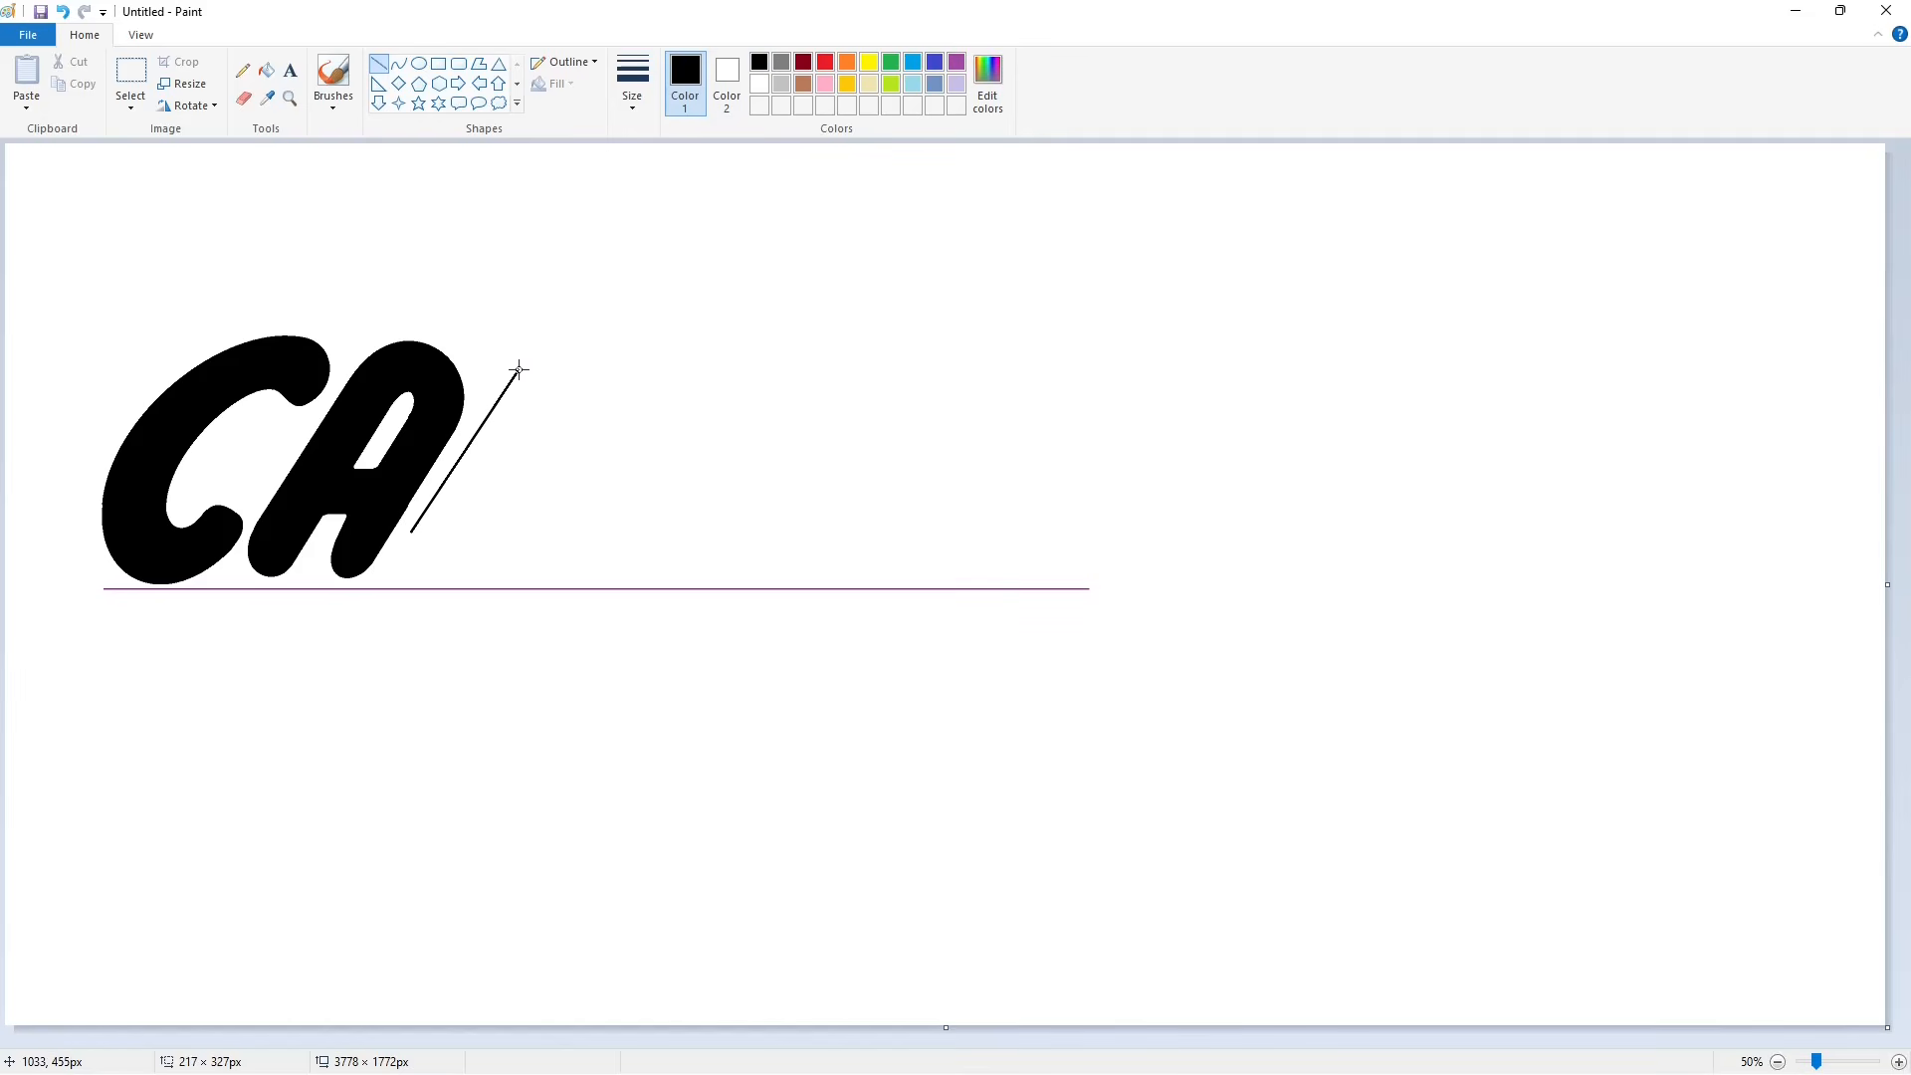
{"action": "left_click", "coordinate": [756, 303]}
{"action": "key", "text": "ctrl+z"}
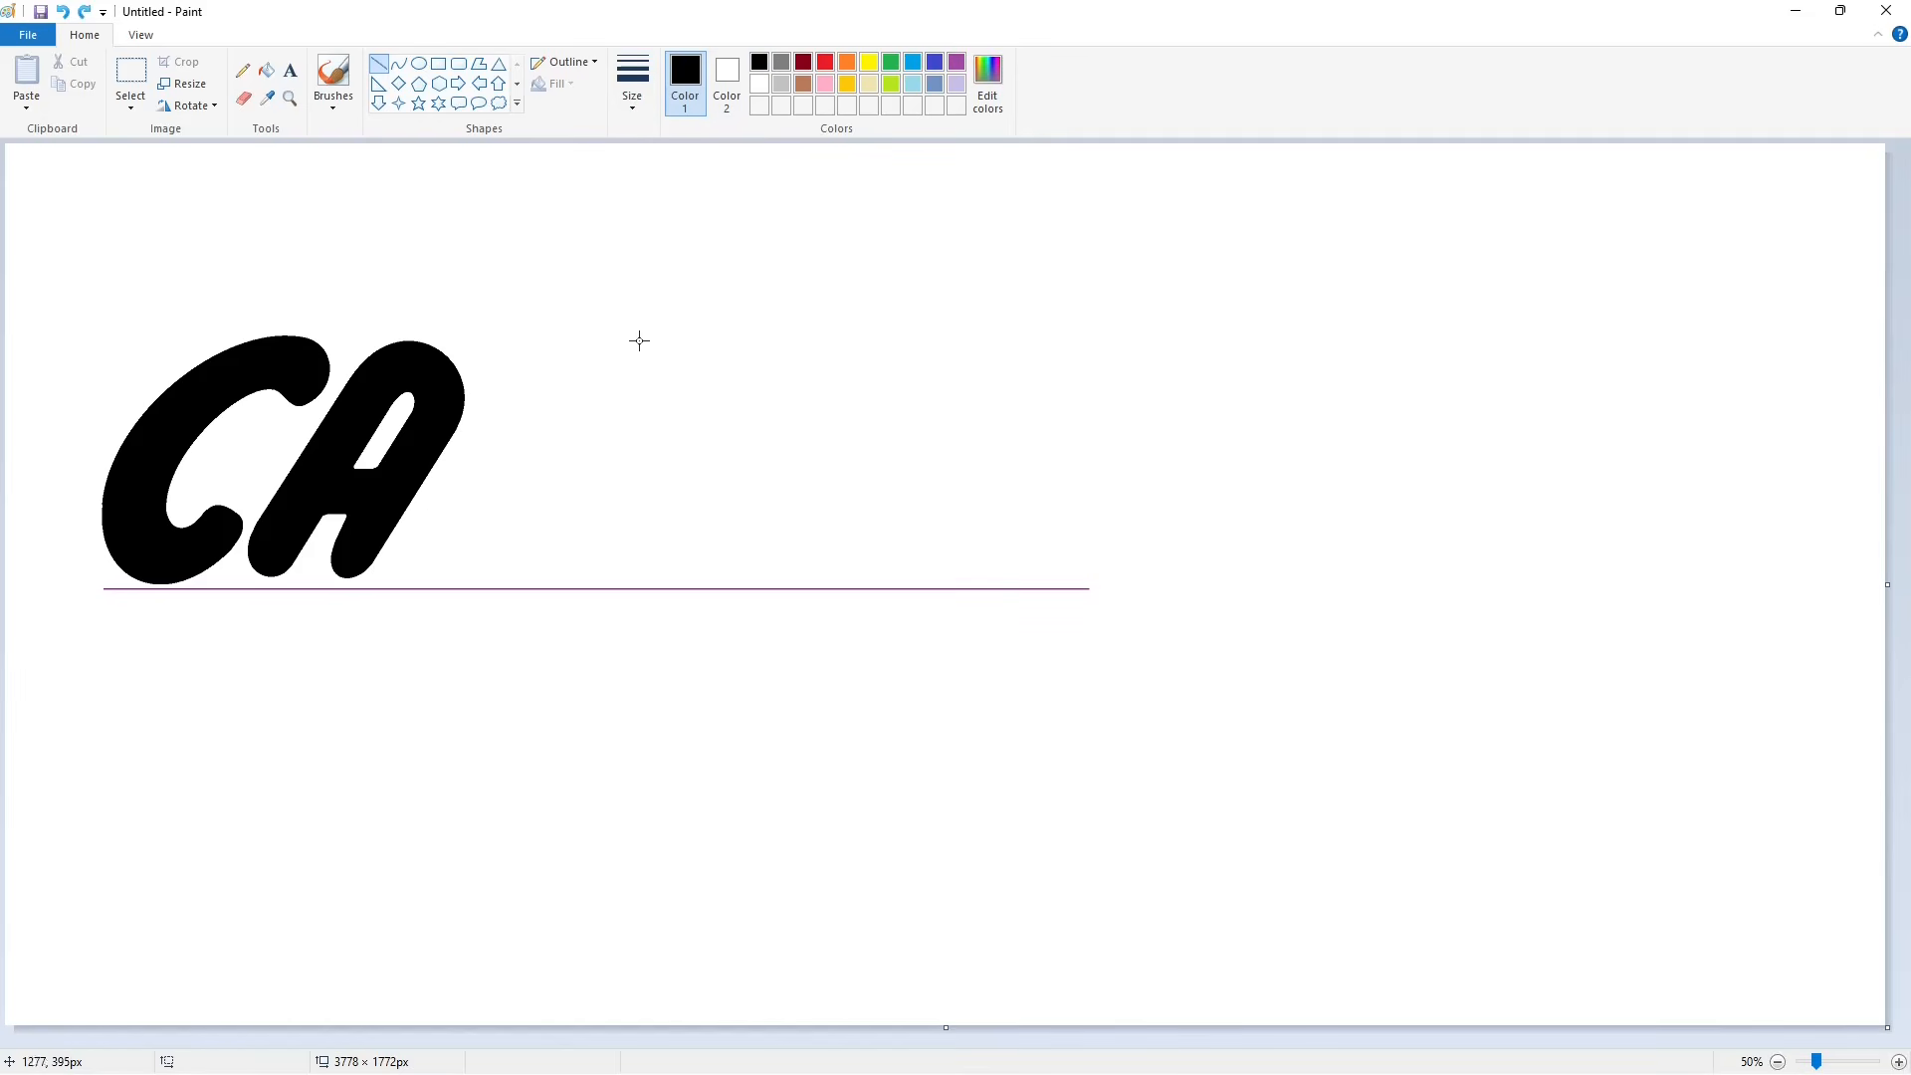
Step: Draw the slanted outer stem line of the letter R beside the A and curve its large outer bowl
{"action": "mouse_move", "coordinate": [412, 532]}
{"action": "left_mouse_down"}
{"action": "mouse_move", "coordinate": [508, 376]}
{"action": "mouse_move", "coordinate": [623, 388]}
{"action": "mouse_move", "coordinate": [546, 507]}
{"action": "left_mouse_up"}
{"action": "left_click", "coordinate": [399, 62]}
{"action": "left_click_drag", "start_coordinate": [525, 435], "coordinate": [698, 411]}
{"action": "left_click", "coordinate": [856, 426]}
Step: Draw the R's short leg with straight sides and a rounded bottom above the guide line
{"action": "left_click", "coordinate": [379, 63]}
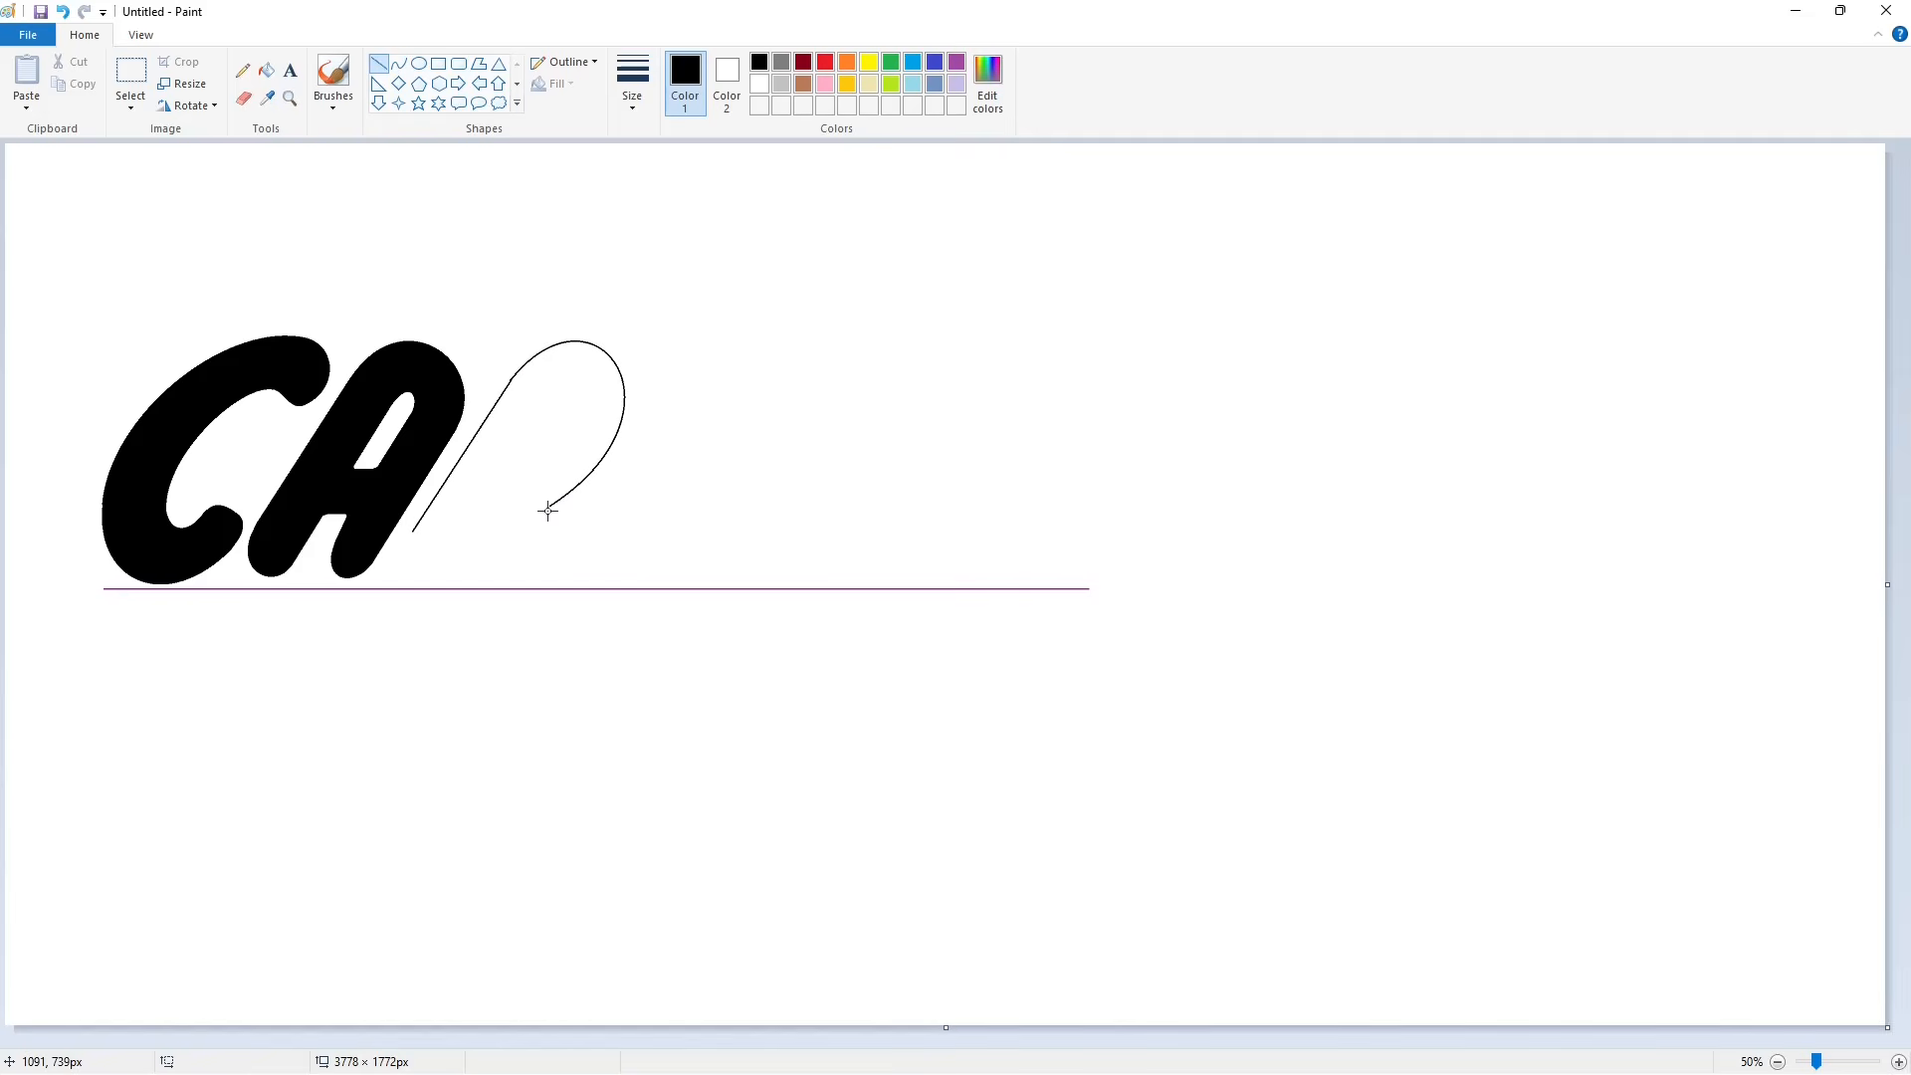
{"action": "mouse_move", "coordinate": [545, 558]}
{"action": "left_mouse_down"}
{"action": "mouse_move", "coordinate": [524, 573]}
{"action": "mouse_move", "coordinate": [551, 583]}
{"action": "mouse_move", "coordinate": [495, 514]}
{"action": "left_mouse_up"}
{"action": "left_click", "coordinate": [398, 64]}
{"action": "left_click", "coordinate": [631, 576]}
Step: Draw the inner slanted edge of the R's stem and round off the stem's foot with curves
{"action": "mouse_move", "coordinate": [506, 562]}
{"action": "left_mouse_down"}
{"action": "mouse_move", "coordinate": [490, 578]}
{"action": "mouse_move", "coordinate": [572, 377]}
{"action": "left_mouse_up"}
{"action": "left_click", "coordinate": [380, 63]}
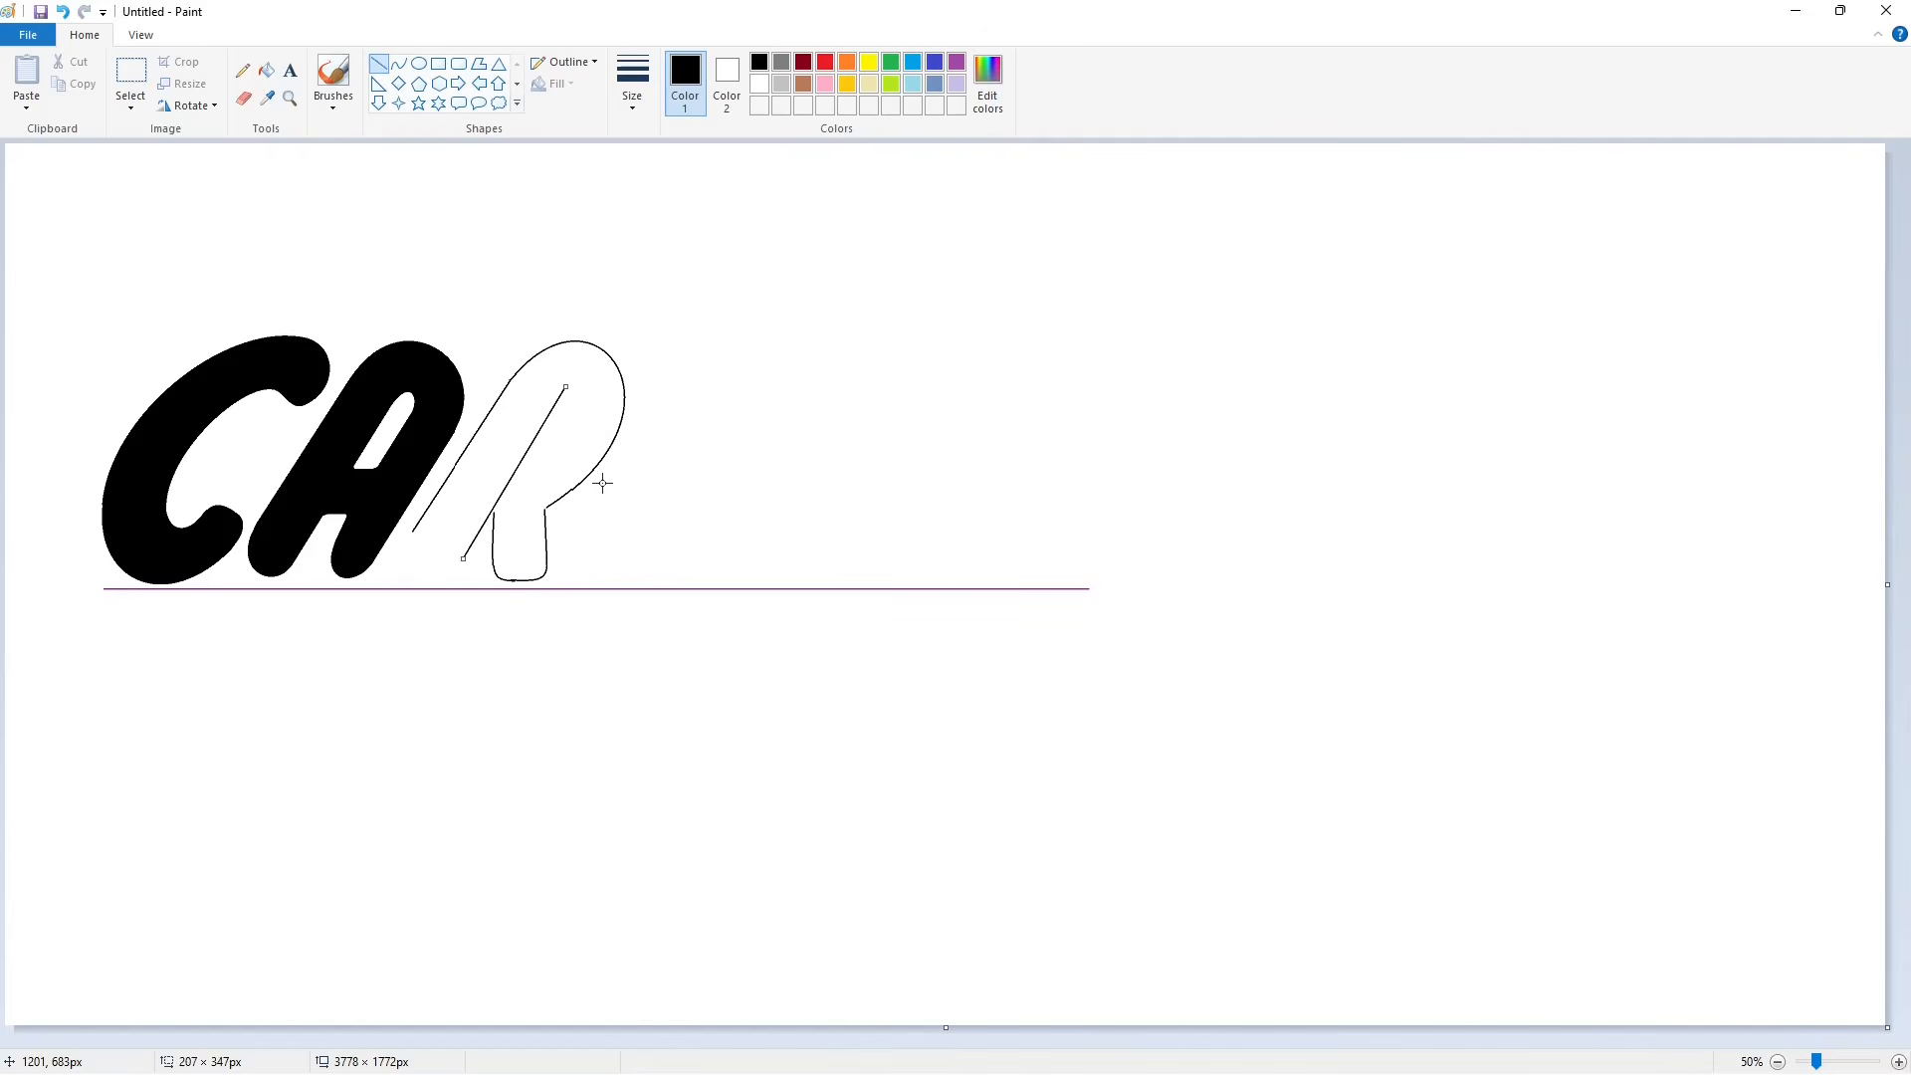
{"action": "left_click", "coordinate": [398, 64]}
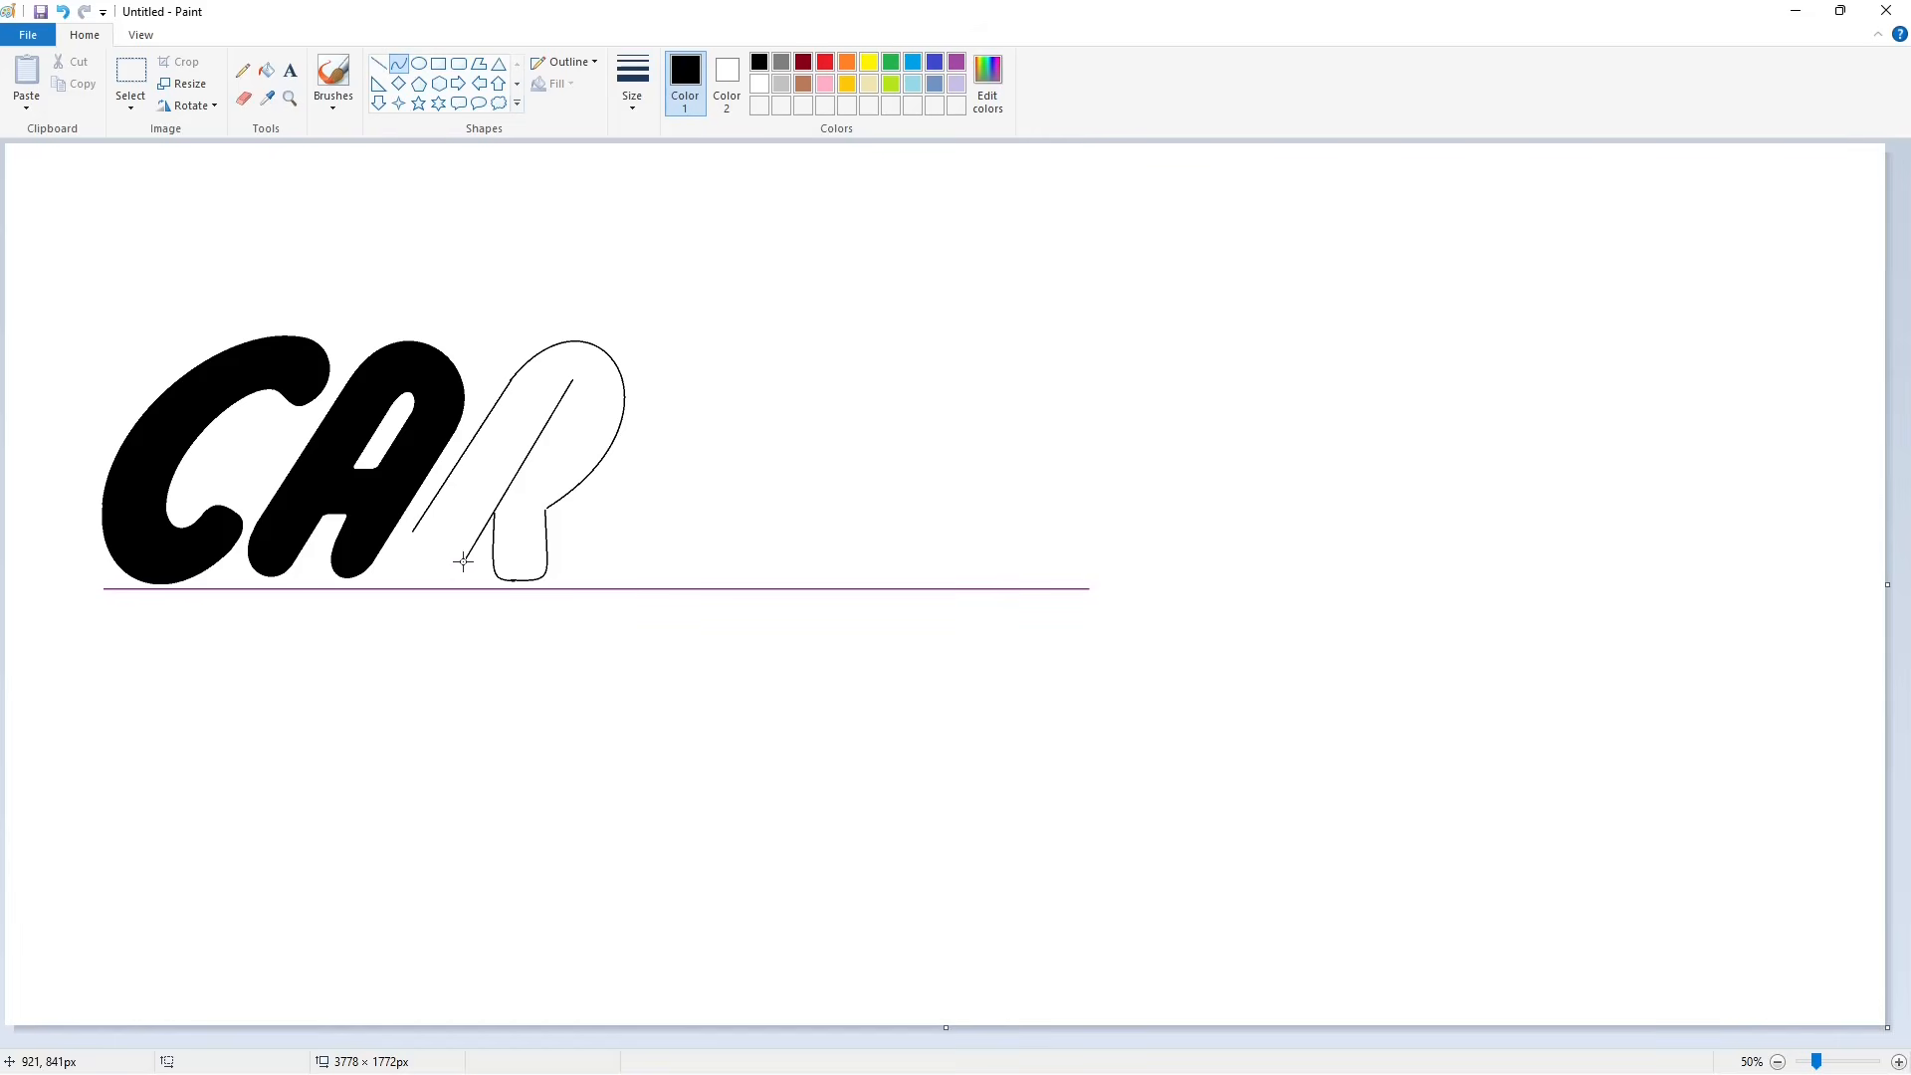
{"action": "mouse_move", "coordinate": [465, 558]}
{"action": "left_mouse_down"}
{"action": "mouse_move", "coordinate": [412, 533]}
{"action": "mouse_move", "coordinate": [445, 597]}
{"action": "left_mouse_up"}
{"action": "left_click", "coordinate": [397, 579]}
{"action": "left_click", "coordinate": [653, 597]}
Step: Draw the curved inner opening of the R's bowl against the slanted stem line
{"action": "left_click_drag", "start_coordinate": [566, 388], "coordinate": [522, 473]}
{"action": "left_click", "coordinate": [580, 388]}
{"action": "left_click", "coordinate": [590, 431]}
{"action": "left_click", "coordinate": [623, 439]}
{"action": "left_click", "coordinate": [659, 488]}
Step: Close the remaining gaps in the R's outline with lines and fill the letter with black
{"action": "left_click", "coordinate": [1898, 1062]}
{"action": "left_click_drag", "start_coordinate": [1379, 1040], "coordinate": [1097, 1044]}
{"action": "left_click", "coordinate": [379, 63]}
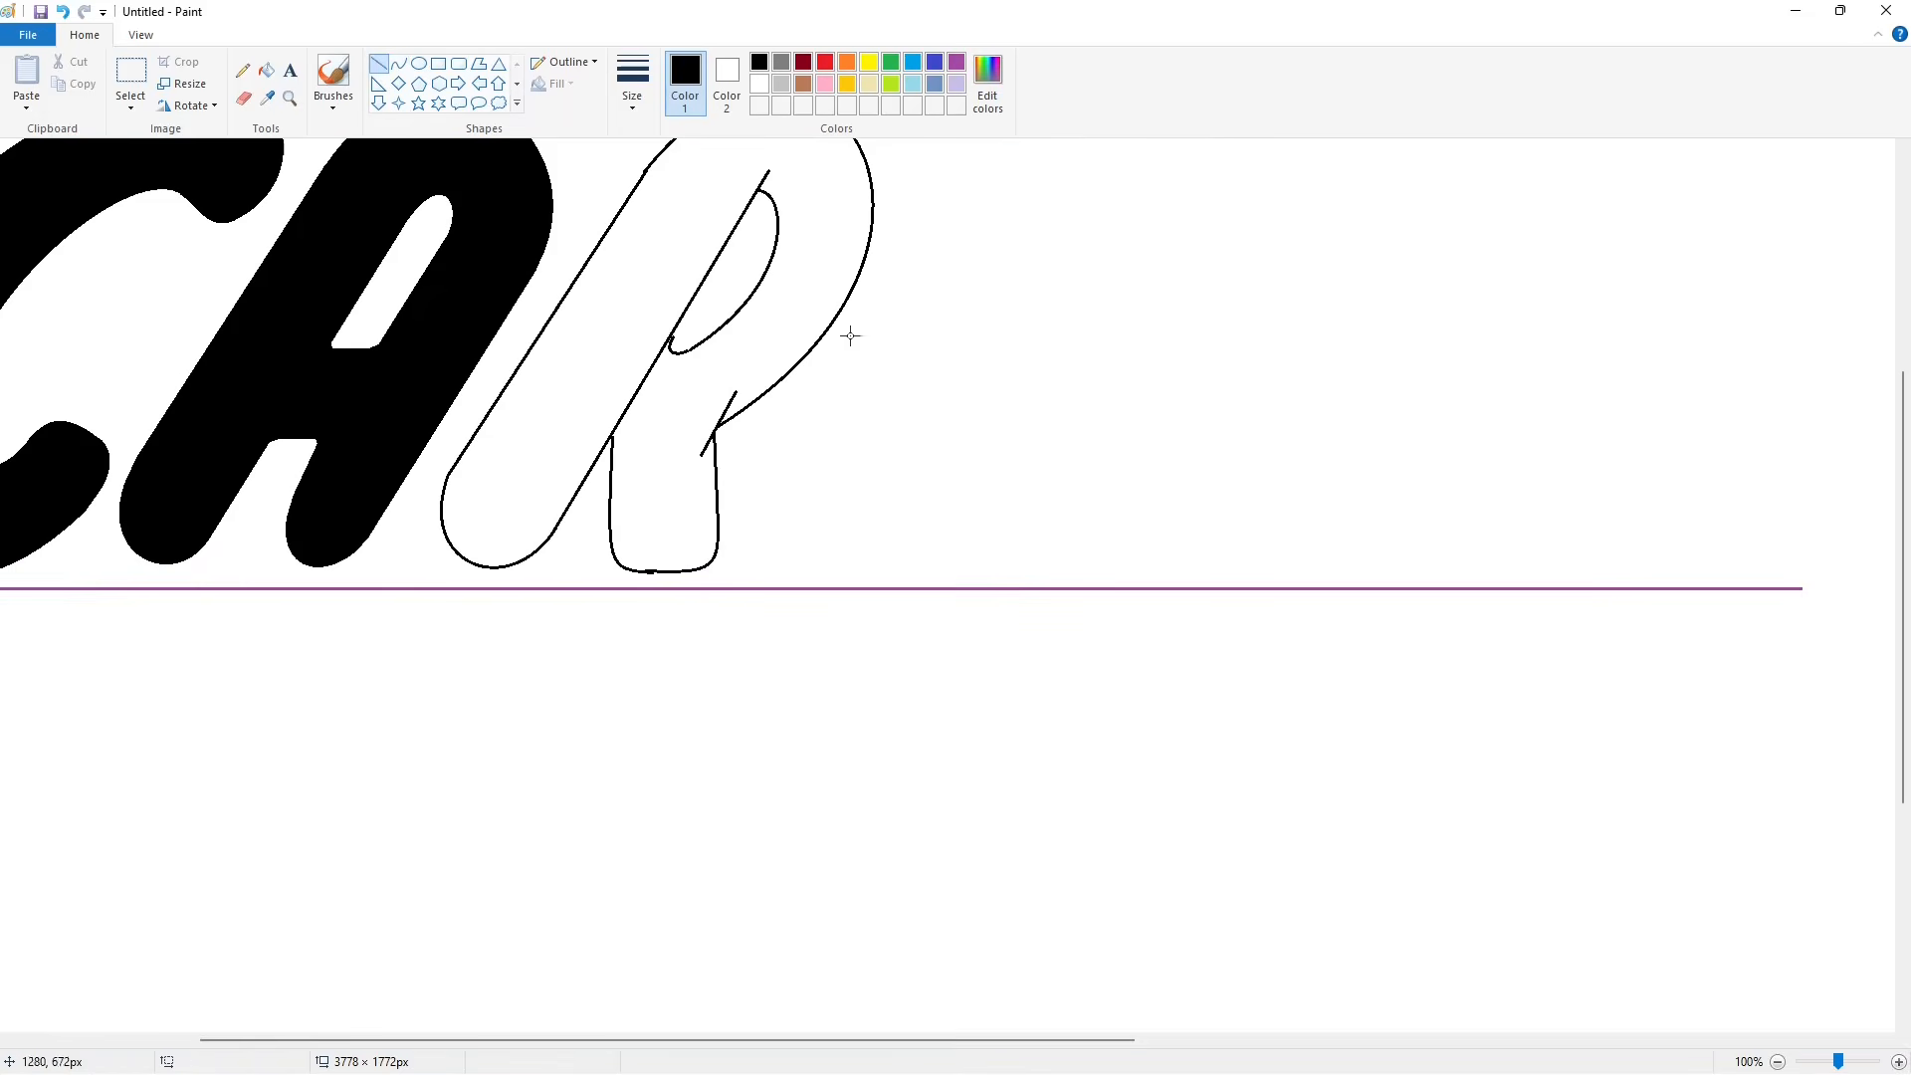
{"action": "left_click", "coordinate": [266, 70]}
{"action": "left_click", "coordinate": [766, 329]}
Step: Straighten the bottom edge of the R's leg with a white line
{"action": "scroll", "coordinate": [767, 514], "scroll_direction": "up", "scroll_amount": 2}
{"action": "left_click", "coordinate": [384, 69]}
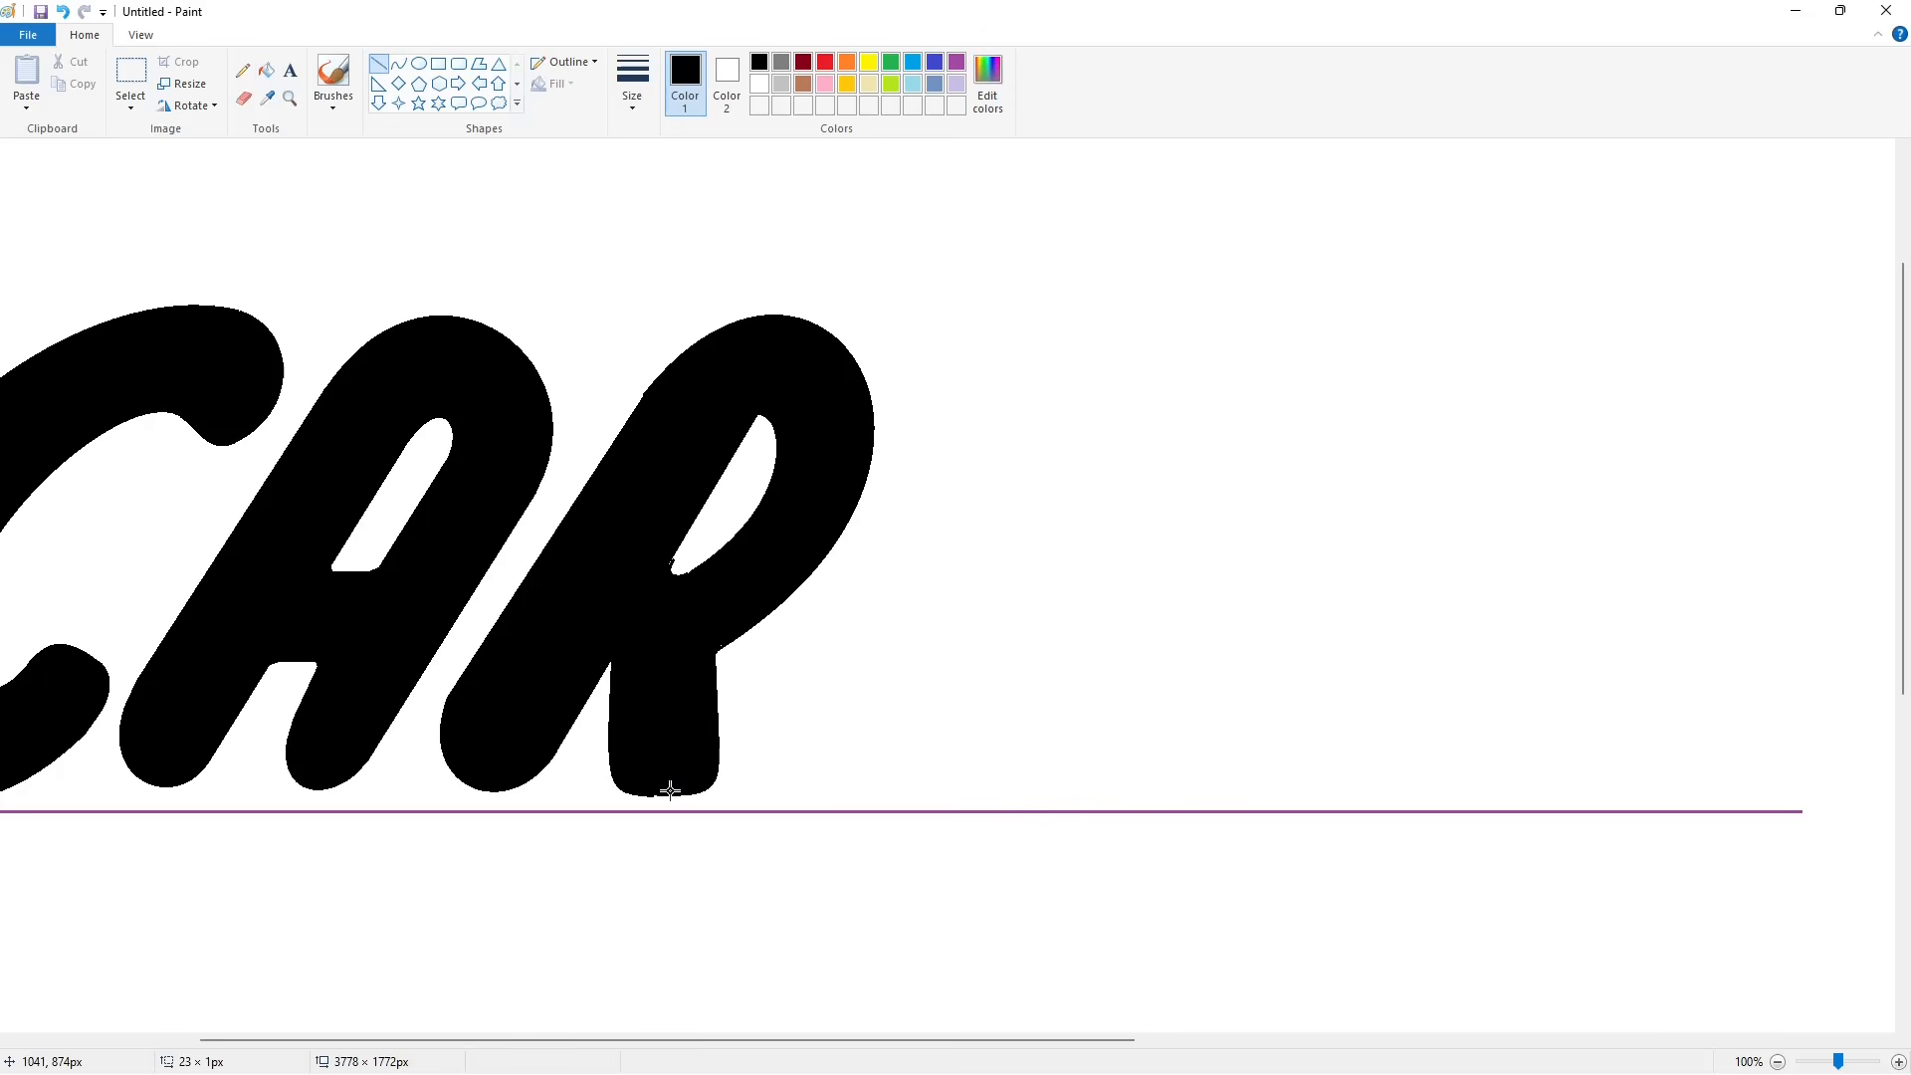
{"action": "left_click", "coordinate": [761, 86]}
{"action": "left_click_drag", "start_coordinate": [609, 796], "coordinate": [677, 795]}
{"action": "left_click", "coordinate": [870, 701]}
Step: Clean up the edges and lower corner of the R's inner opening with short black lines
{"action": "left_click", "coordinate": [759, 62]}
{"action": "left_click_drag", "start_coordinate": [784, 407], "coordinate": [737, 419]}
{"action": "mouse_move", "coordinate": [694, 516]}
{"action": "left_mouse_down"}
{"action": "mouse_move", "coordinate": [647, 600]}
{"action": "mouse_move", "coordinate": [665, 584]}
{"action": "left_mouse_up"}
{"action": "left_click", "coordinate": [848, 589]}
{"action": "left_click", "coordinate": [782, 594]}
{"action": "scroll", "coordinate": [777, 587], "scroll_direction": "down", "scroll_amount": 2}
{"action": "left_click_drag", "start_coordinate": [686, 356], "coordinate": [702, 350]}
{"action": "left_click", "coordinate": [811, 340]}
{"action": "scroll", "coordinate": [881, 517], "scroll_direction": "up", "scroll_amount": 2}
{"action": "scroll", "coordinate": [1689, 867], "scroll_direction": "down", "scroll_amount": 1}
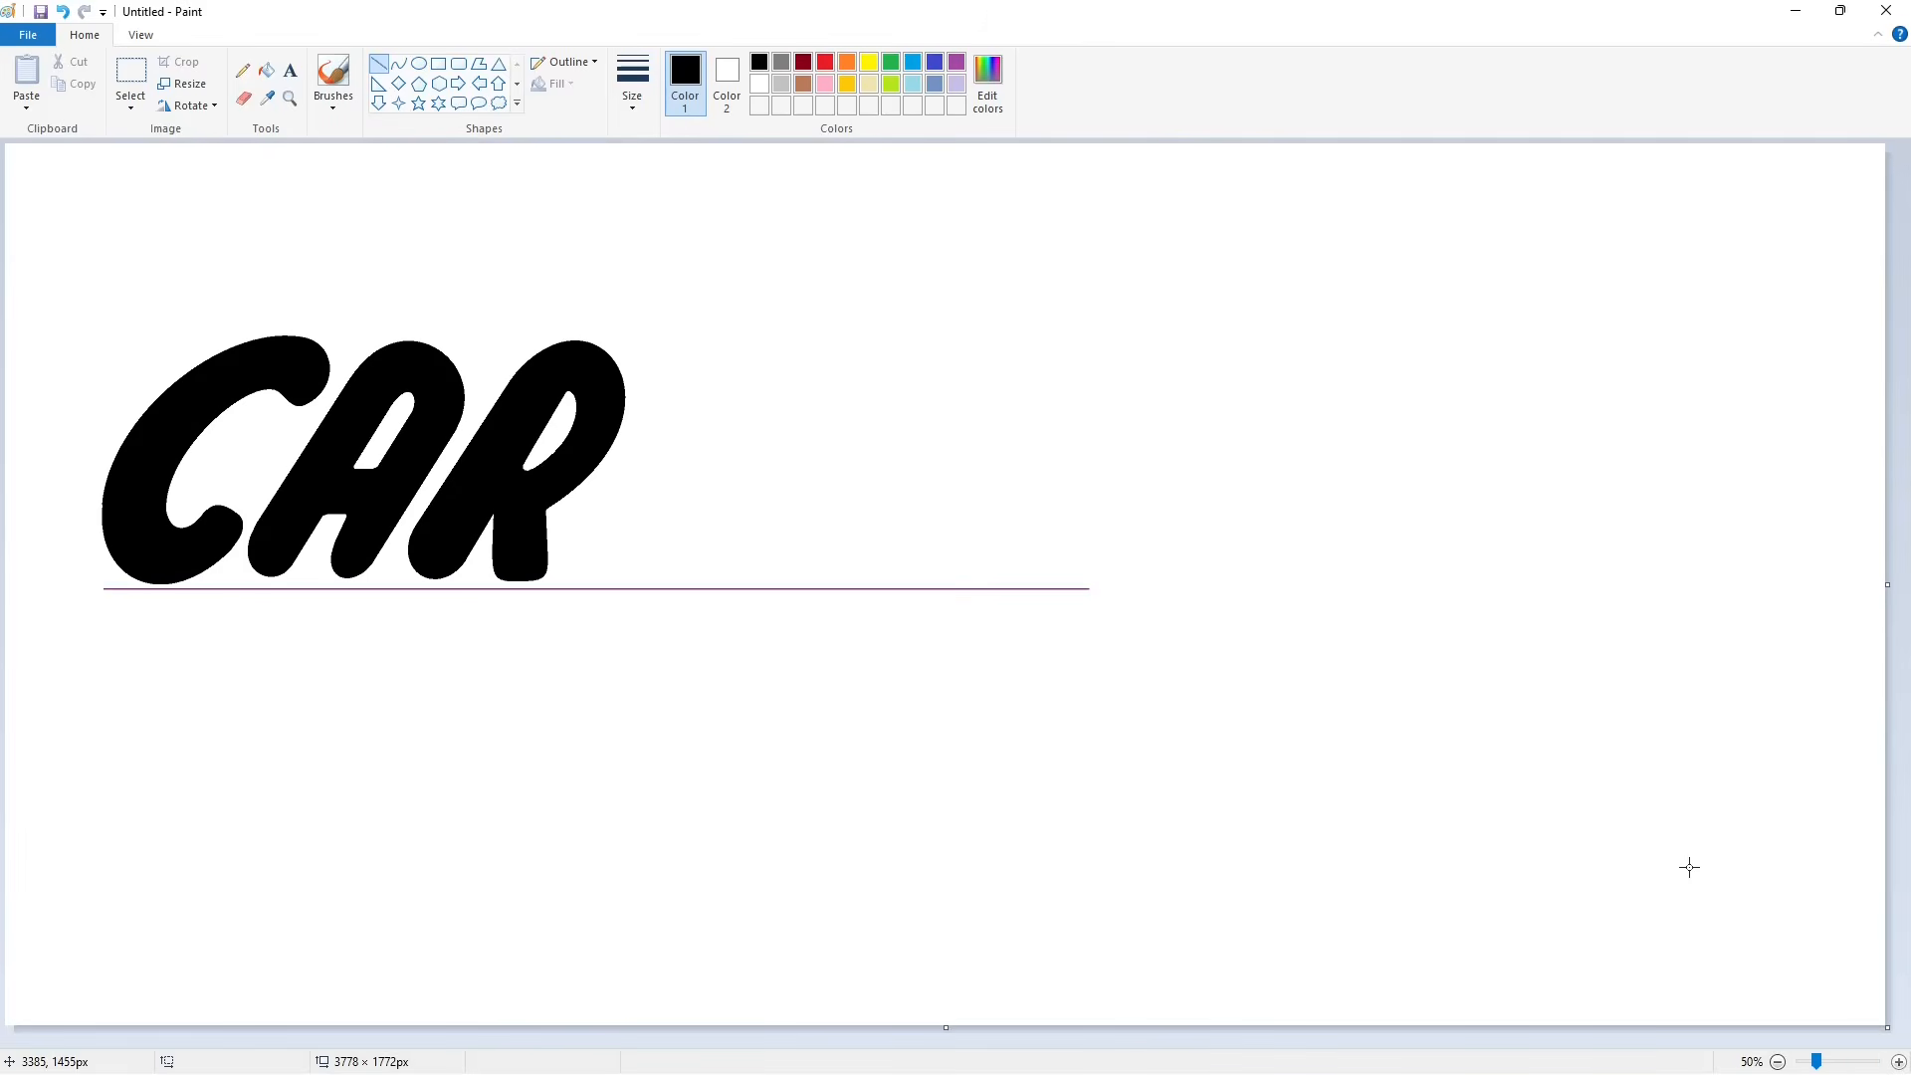
Step: Draw the letter E's slanted back edge beside the R, with a straight top edge and a rounded top corner
{"action": "mouse_move", "coordinate": [577, 529]}
{"action": "left_mouse_down"}
{"action": "mouse_move", "coordinate": [673, 378]}
{"action": "mouse_move", "coordinate": [754, 343]}
{"action": "left_mouse_up"}
{"action": "left_click", "coordinate": [825, 403]}
{"action": "left_click", "coordinate": [400, 65]}
{"action": "mouse_move", "coordinate": [700, 359]}
{"action": "left_mouse_down"}
{"action": "mouse_move", "coordinate": [707, 338]}
{"action": "mouse_move", "coordinate": [836, 354]}
{"action": "mouse_move", "coordinate": [787, 390]}
{"action": "left_mouse_up"}
{"action": "left_click", "coordinate": [710, 338]}
{"action": "left_click", "coordinate": [828, 354]}
Step: Round off the end of the E's top arm and draw its underside and the stem's slanted inner edge
{"action": "left_click", "coordinate": [378, 63]}
{"action": "left_click", "coordinate": [399, 63]}
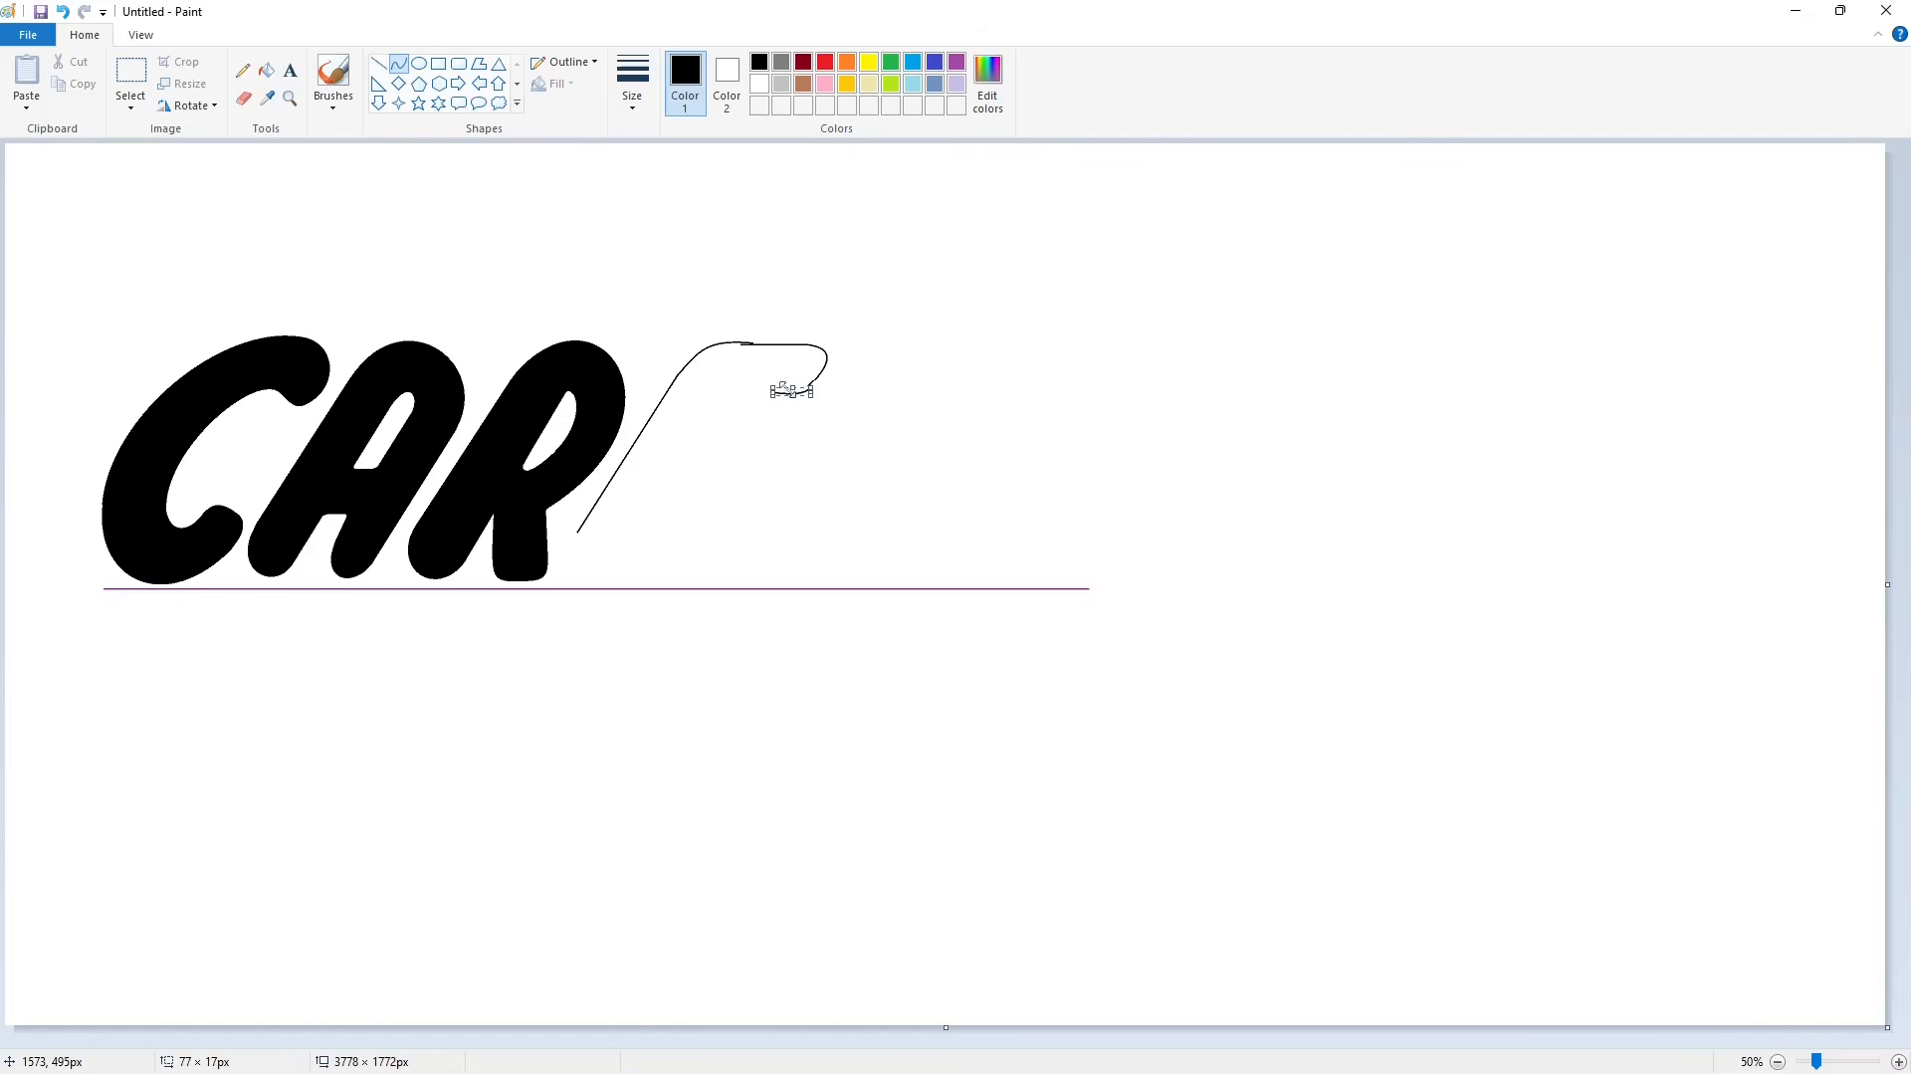
{"action": "left_click", "coordinate": [983, 376]}
{"action": "left_click", "coordinate": [378, 63]}
{"action": "mouse_move", "coordinate": [694, 392]}
{"action": "left_mouse_down"}
{"action": "mouse_move", "coordinate": [780, 392]}
{"action": "mouse_move", "coordinate": [597, 579]}
{"action": "mouse_move", "coordinate": [653, 579]}
{"action": "mouse_move", "coordinate": [709, 538]}
{"action": "left_mouse_up"}
Step: Draw the E's bottom arm with a rounded lower corner, a curved end and straight upper and lower edges
{"action": "left_click", "coordinate": [398, 64]}
{"action": "left_click", "coordinate": [378, 64]}
{"action": "left_click", "coordinate": [398, 64]}
{"action": "left_click", "coordinate": [683, 583]}
{"action": "left_click", "coordinate": [713, 550]}
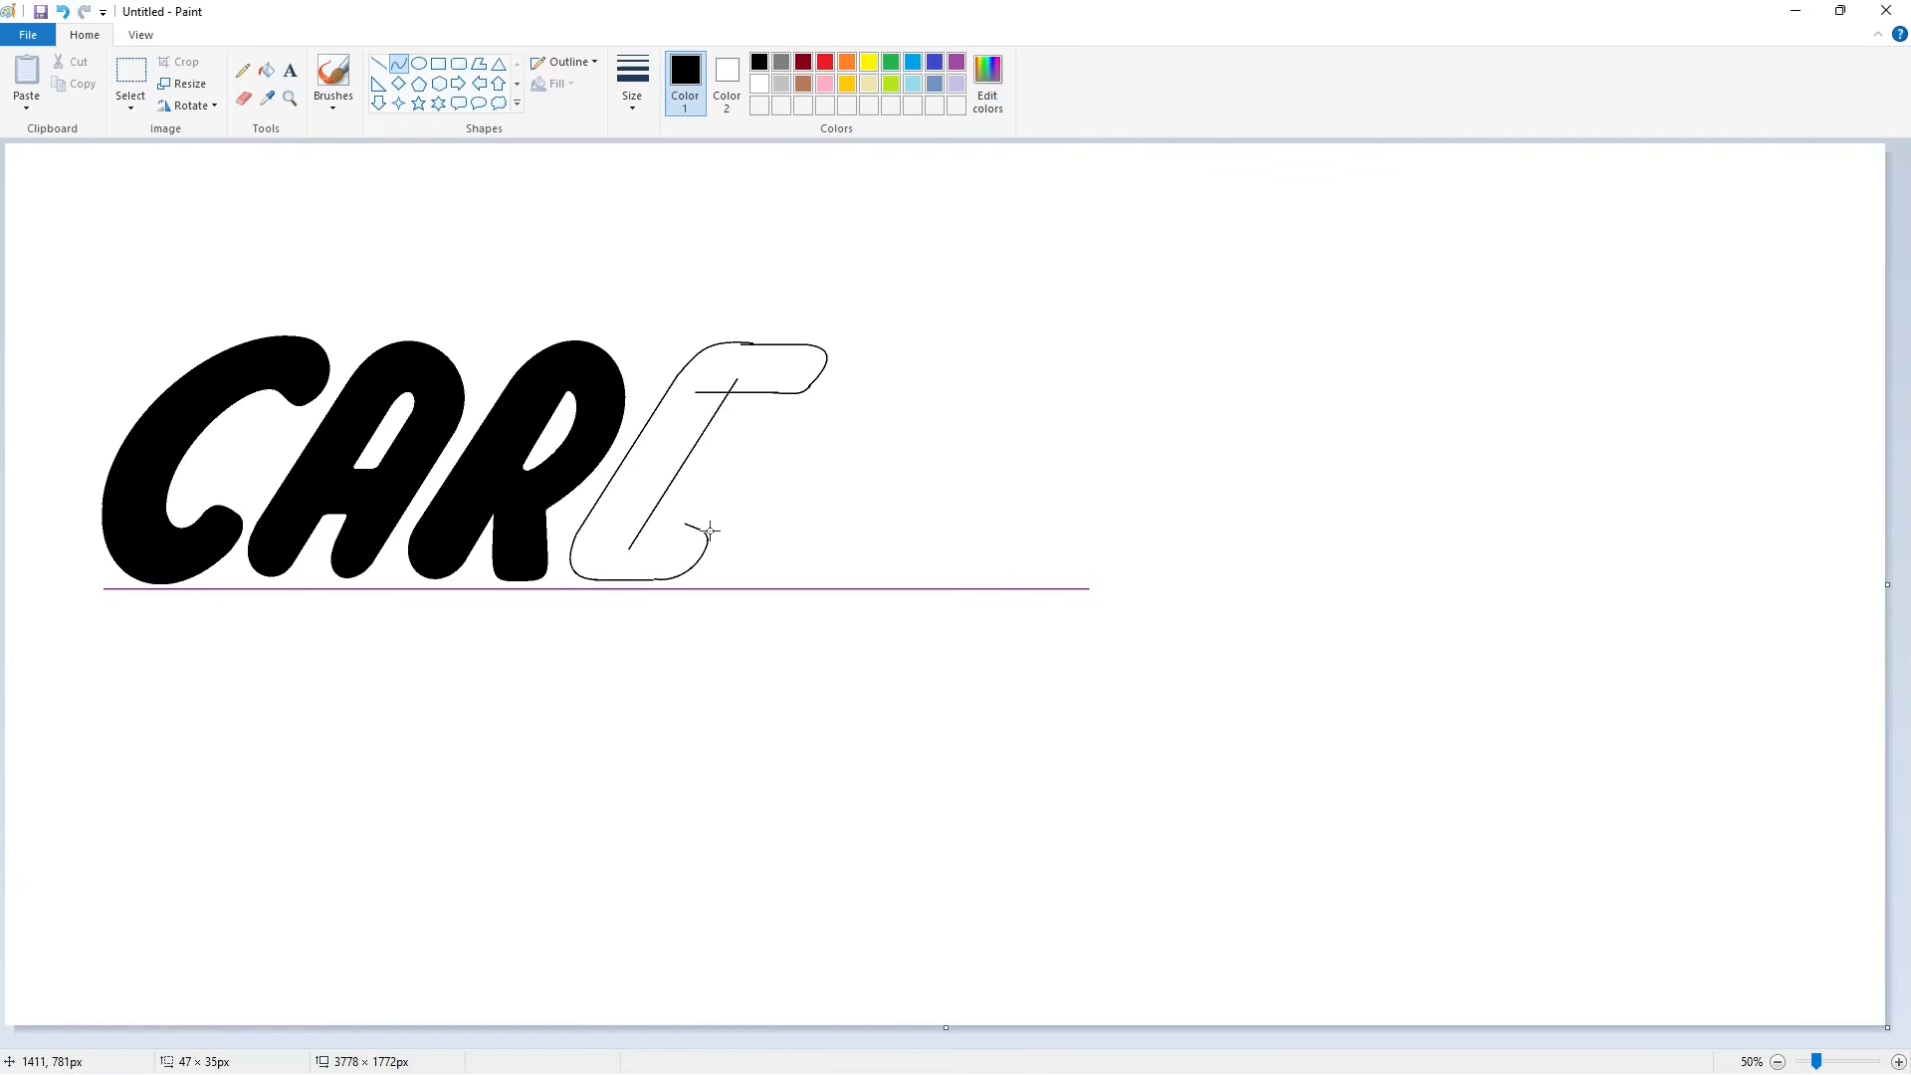
{"action": "left_click", "coordinate": [784, 521]}
{"action": "left_click", "coordinate": [378, 64]}
{"action": "left_click_drag", "start_coordinate": [688, 524], "coordinate": [622, 524]}
Step: Draw the E's shorter middle arm with straight upper and lower edges and a curved end
{"action": "mouse_move", "coordinate": [694, 450]}
{"action": "left_mouse_down"}
{"action": "mouse_move", "coordinate": [736, 450]}
{"action": "mouse_move", "coordinate": [718, 491]}
{"action": "mouse_move", "coordinate": [790, 482]}
{"action": "left_mouse_up"}
{"action": "left_click", "coordinate": [398, 64]}
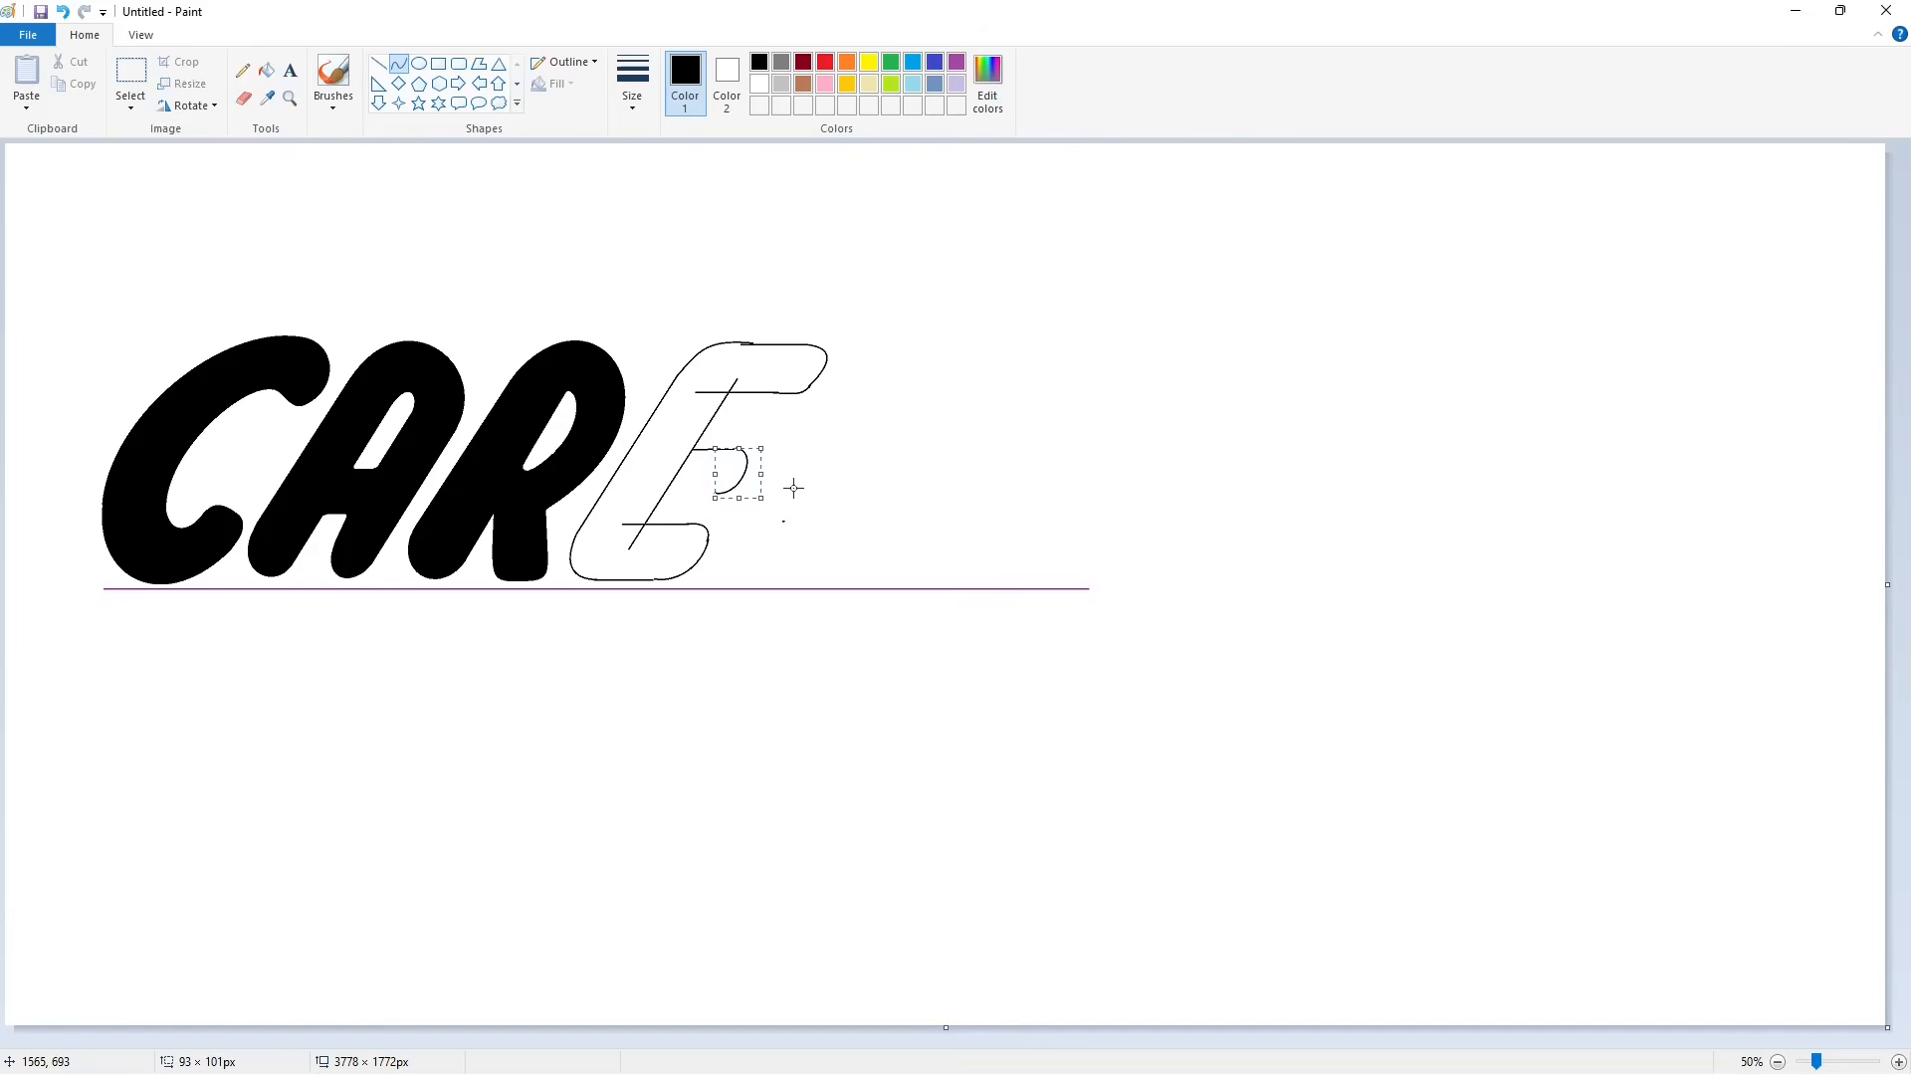
{"action": "left_click", "coordinate": [1898, 1061]}
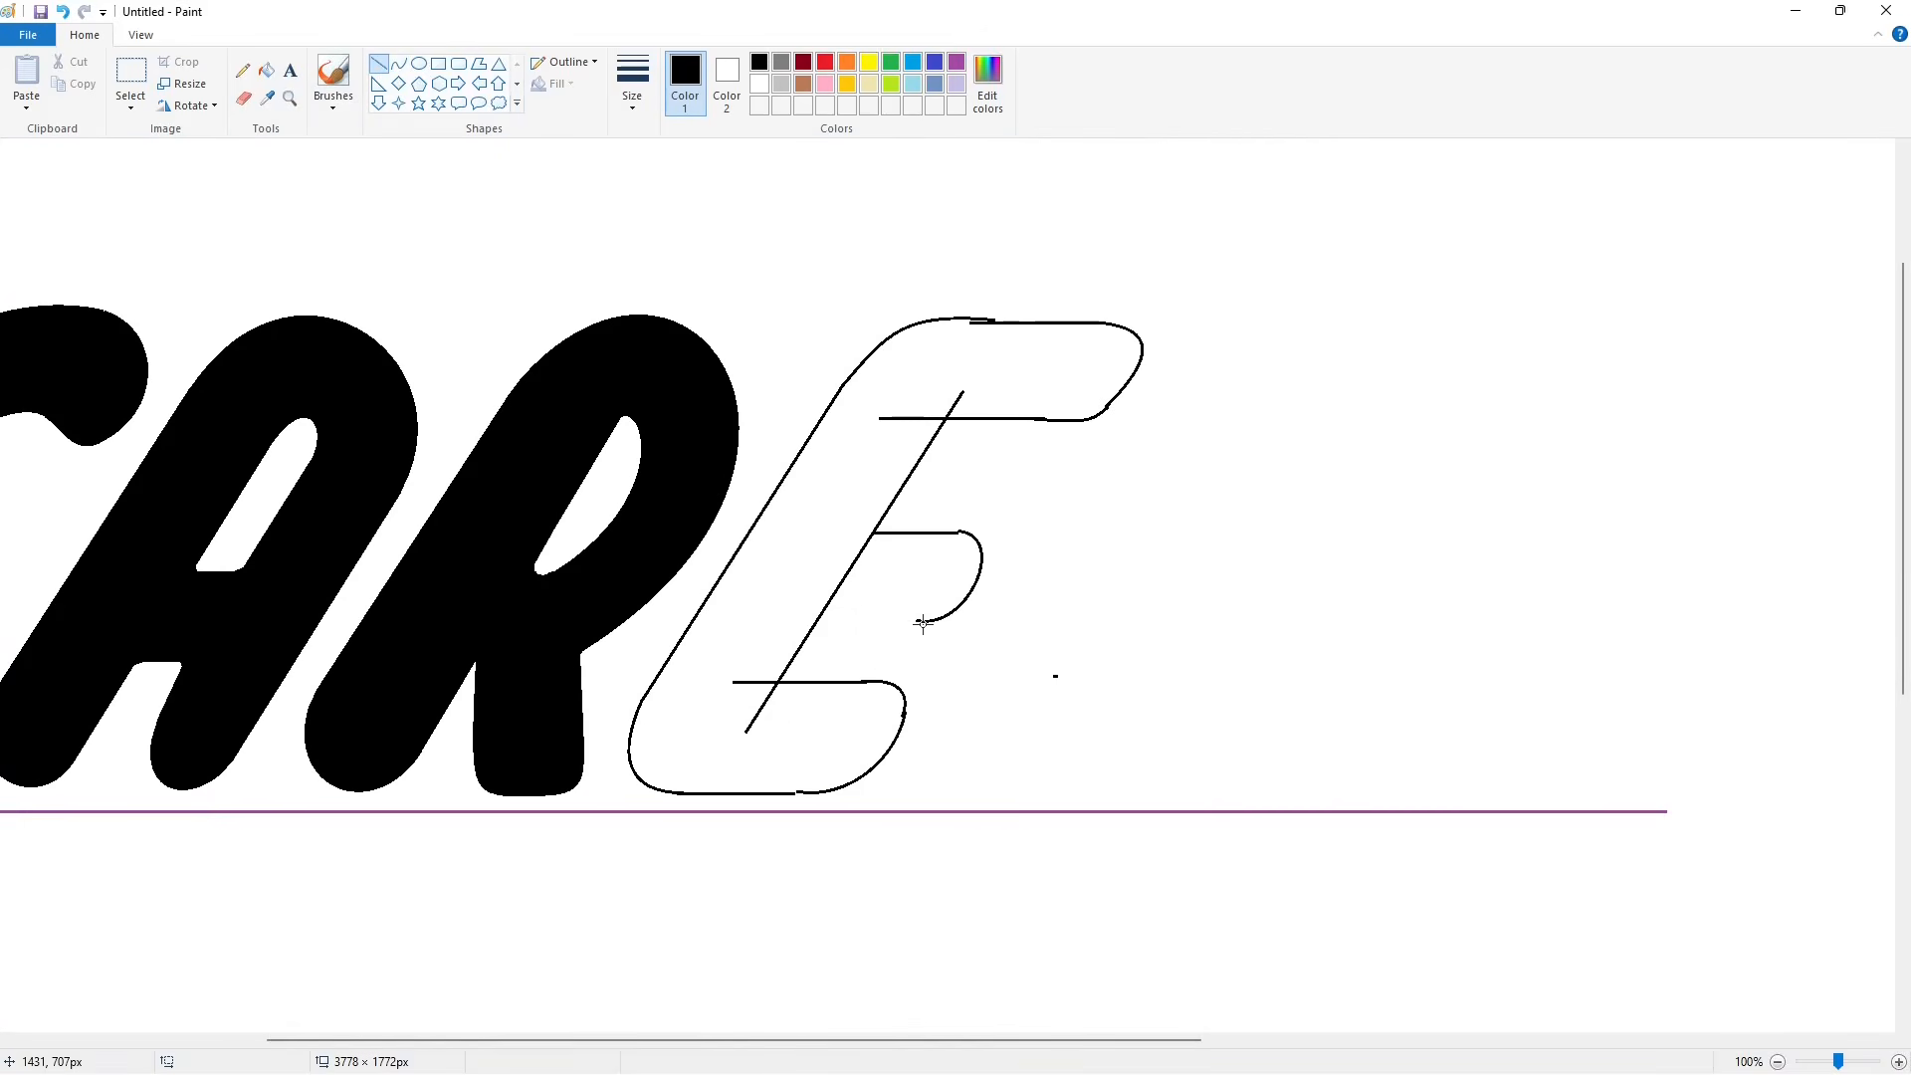
{"action": "left_click_drag", "start_coordinate": [925, 620], "coordinate": [784, 620]}
{"action": "left_click", "coordinate": [265, 70]}
{"action": "left_click", "coordinate": [558, 300]}
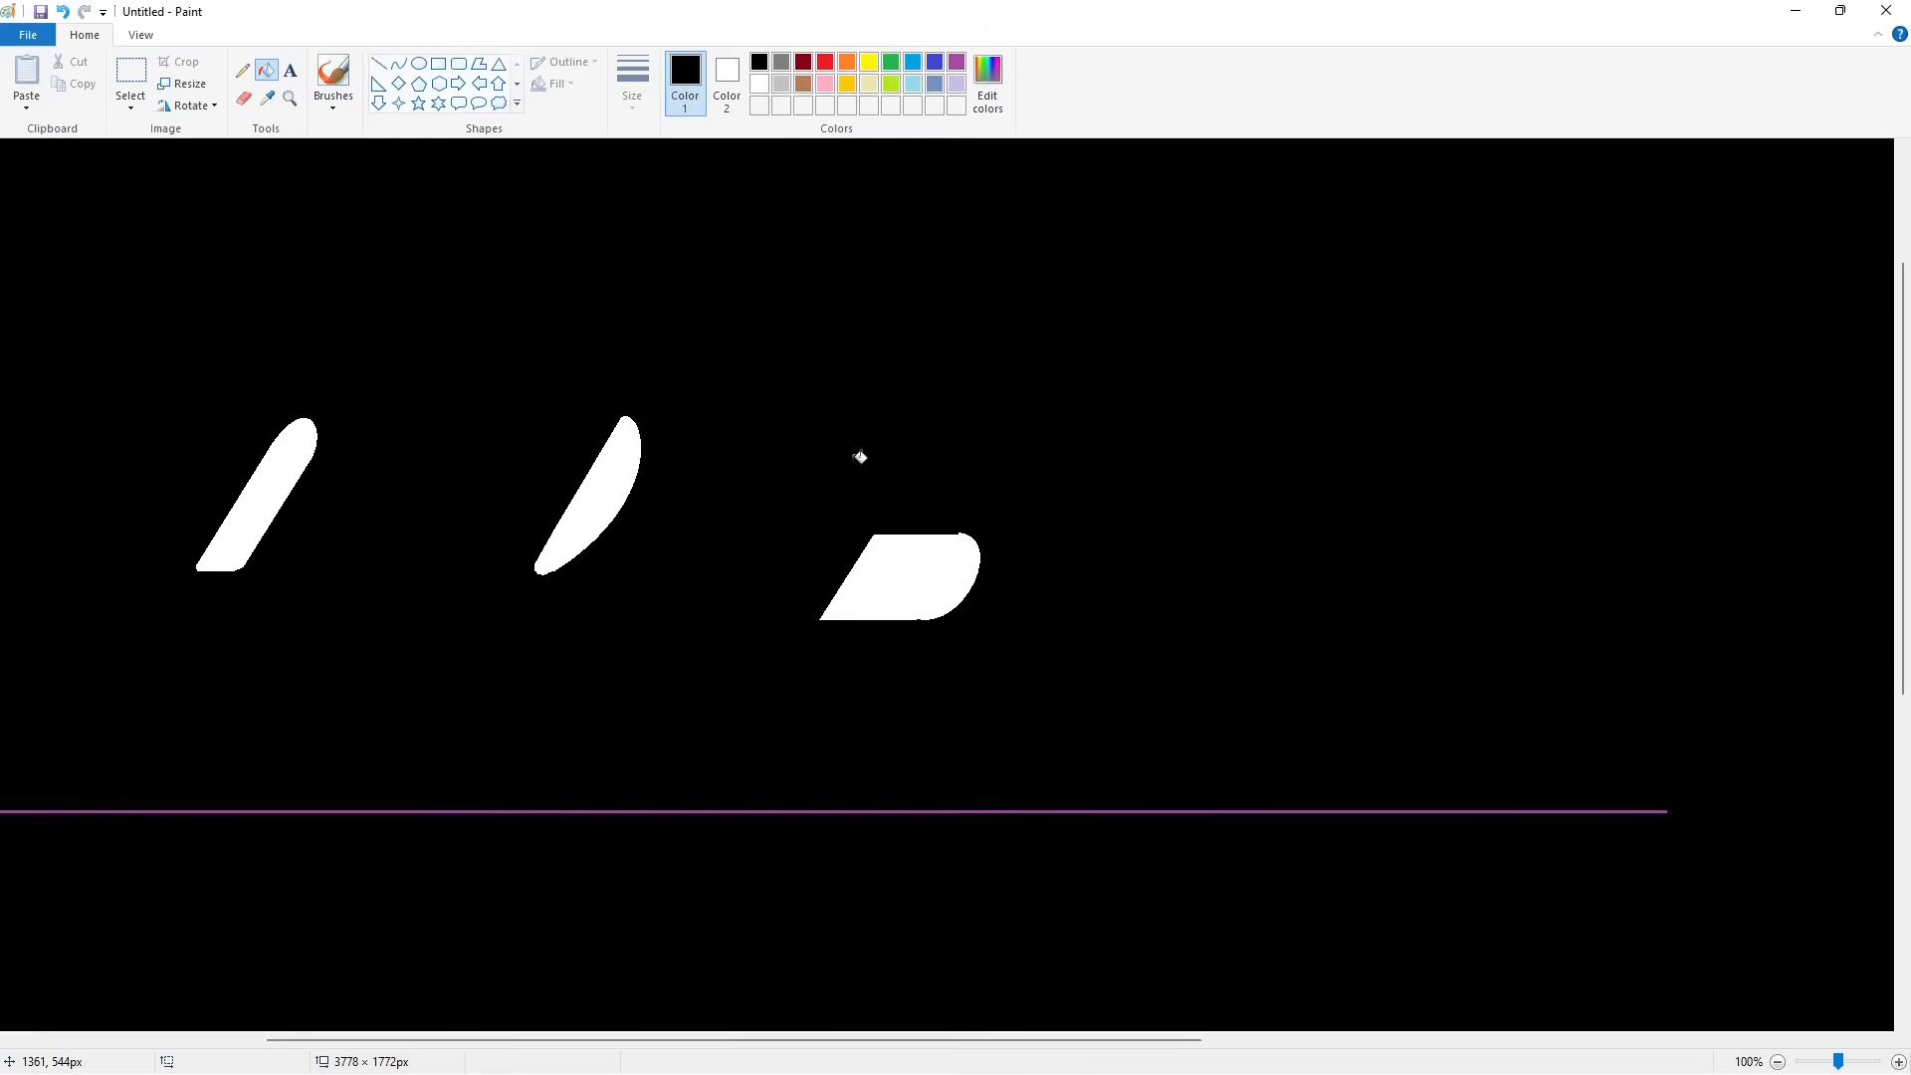
{"action": "key", "text": "ctrl+z"}
Step: Close the remaining gap in the E's outline and fill its body and middle arm with black
{"action": "left_click", "coordinate": [378, 64]}
{"action": "left_click", "coordinate": [266, 70]}
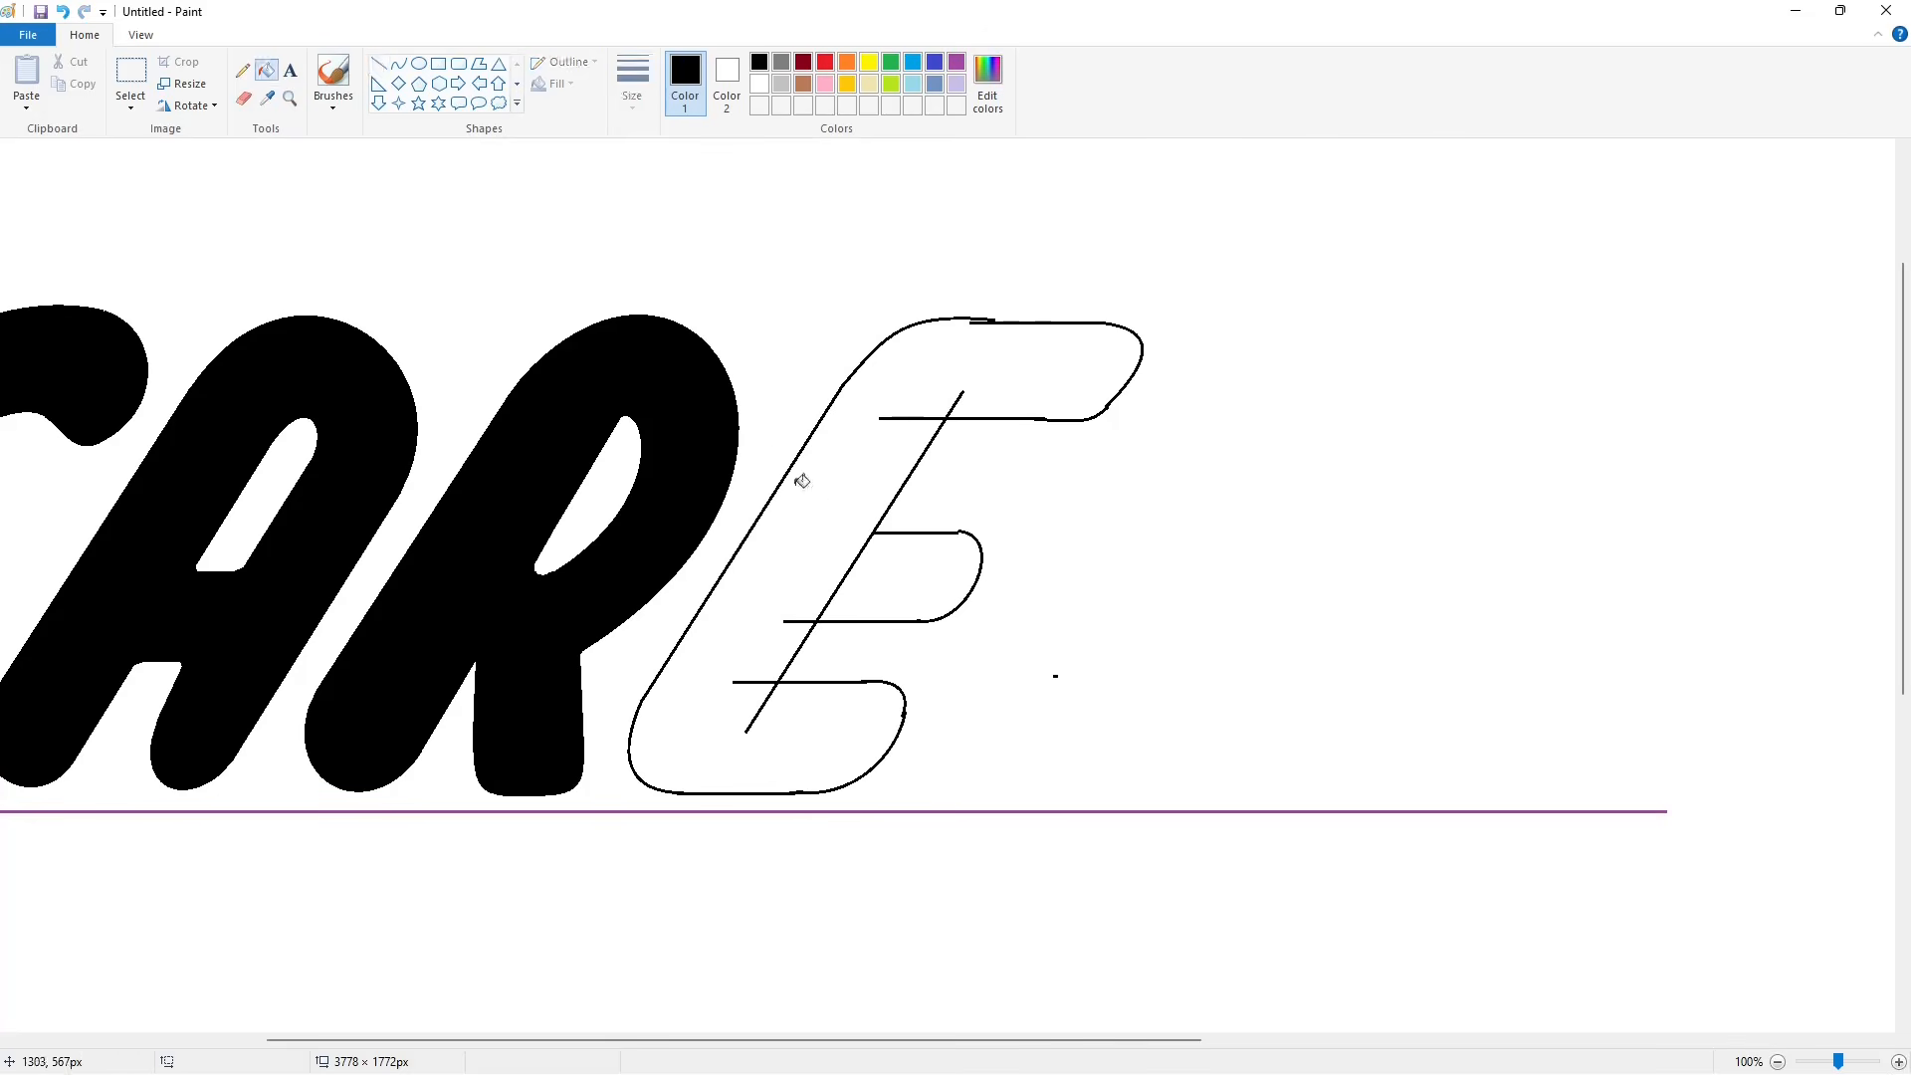
{"action": "left_click", "coordinate": [797, 482]}
{"action": "left_click", "coordinate": [915, 564]}
Step: Even out the E's top edge and upper back corner with thicker white straight lines nudged against the black shape
{"action": "left_click", "coordinate": [378, 63]}
{"action": "left_click", "coordinate": [632, 84]}
{"action": "left_click", "coordinate": [696, 225]}
{"action": "left_click", "coordinate": [759, 83]}
{"action": "left_click_drag", "start_coordinate": [876, 312], "coordinate": [1167, 312]}
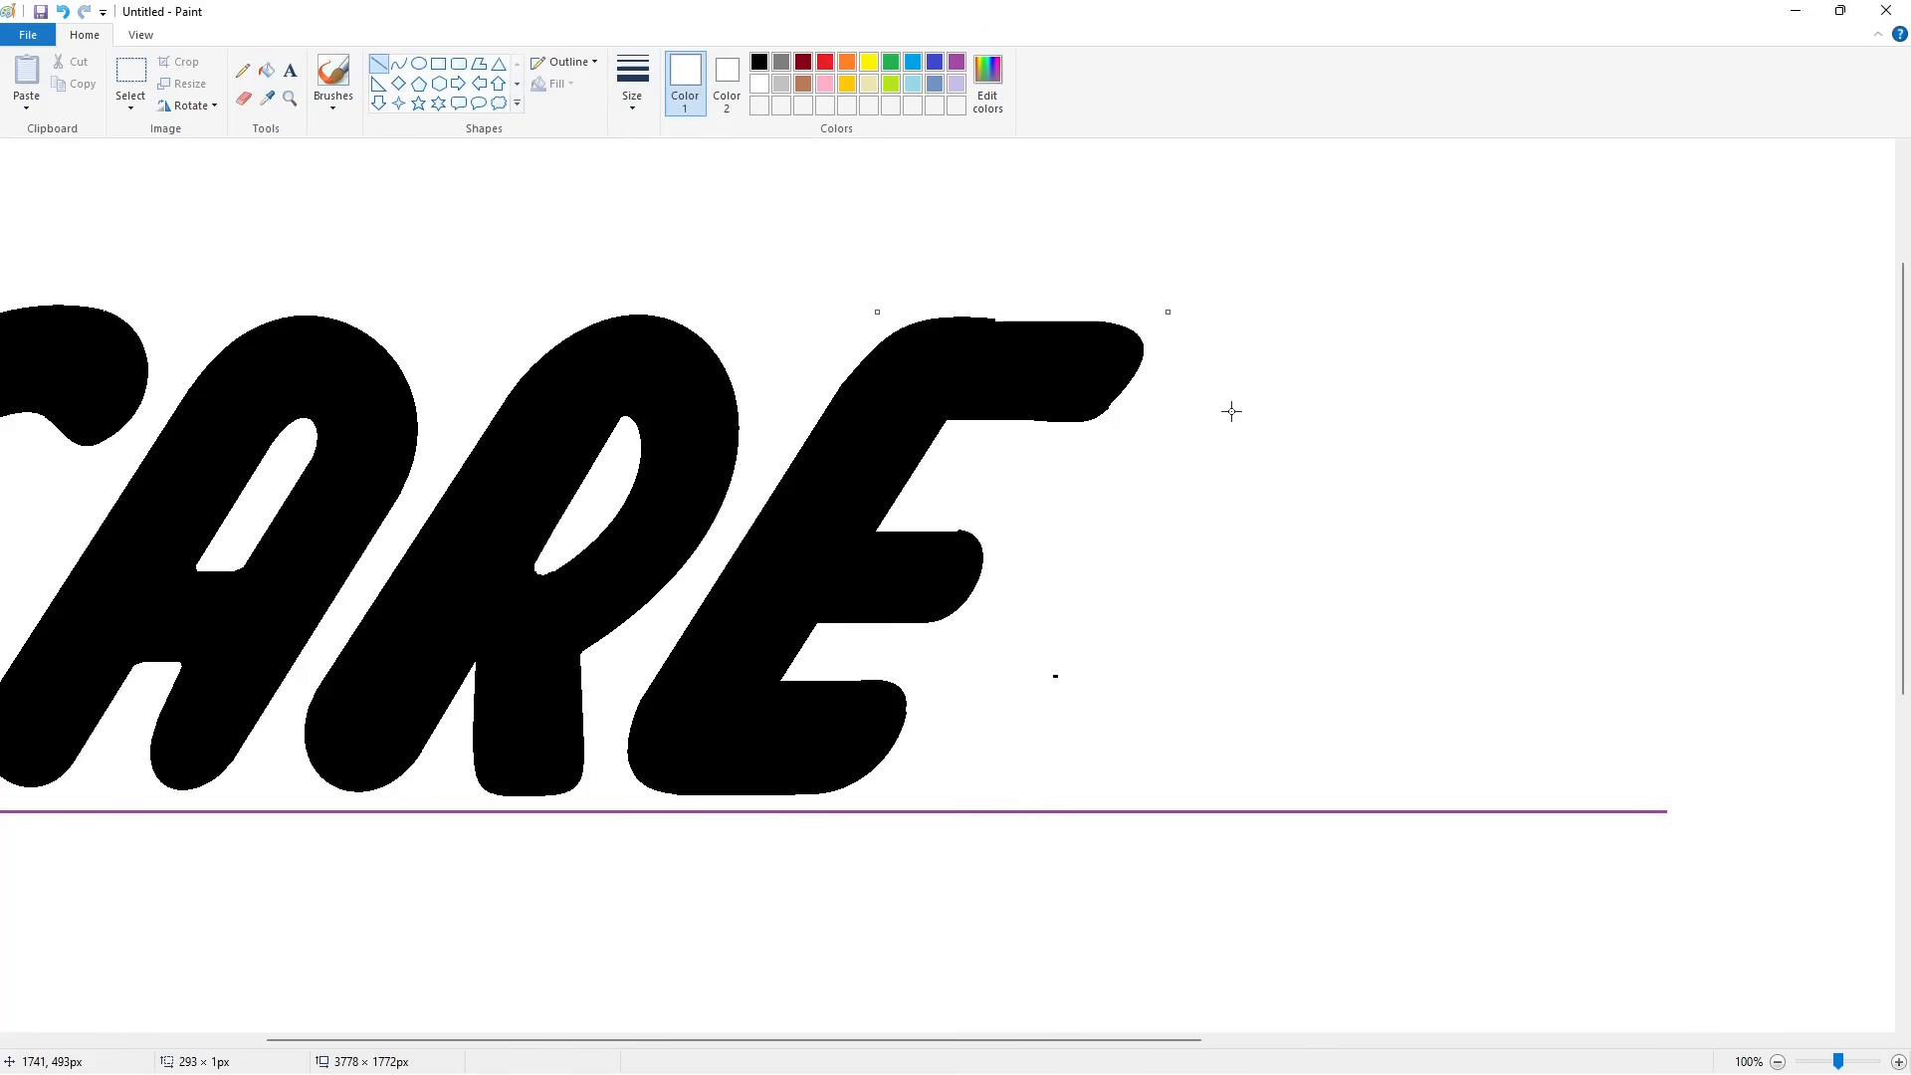
{"action": "left_click_drag", "start_coordinate": [892, 339], "coordinate": [979, 322]}
{"action": "key", "text": "Up"}
{"action": "key", "text": "Up"}
{"action": "key", "text": "Up"}
{"action": "key", "text": "Up"}
{"action": "key", "text": "Up"}
{"action": "key", "text": "Up"}
{"action": "key", "text": "Up"}
{"action": "key", "text": "Up"}
{"action": "key", "text": "Up"}
{"action": "key", "text": "Up"}
{"action": "key", "text": "Up"}
{"action": "key", "text": "Up"}
{"action": "key", "text": "Up"}
{"action": "key", "text": "Up"}
{"action": "key", "text": "Up"}
{"action": "key", "text": "Up"}
{"action": "left_click", "coordinate": [876, 397]}
Step: Smooth the upper part of the E's slanted back edge with a white line nudged outward into place
{"action": "left_click_drag", "start_coordinate": [832, 417], "coordinate": [877, 352]}
{"action": "key", "text": "Left"}
{"action": "key", "text": "Left"}
{"action": "key", "text": "Left"}
{"action": "key", "text": "Left"}
{"action": "key", "text": "Left"}
{"action": "key", "text": "Left"}
{"action": "key", "text": "Left"}
{"action": "key", "text": "Left"}
{"action": "key", "text": "Left"}
{"action": "key", "text": "Left"}
{"action": "key", "text": "Left"}
{"action": "key", "text": "Left"}
{"action": "left_click", "coordinate": [778, 741]}
Step: Trim the upper edge of the E's bottom arm with white and cover the stray black mark beside it
{"action": "mouse_move", "coordinate": [821, 675]}
{"action": "left_mouse_down"}
{"action": "mouse_move", "coordinate": [906, 675]}
{"action": "mouse_move", "coordinate": [910, 702]}
{"action": "left_mouse_up"}
{"action": "key", "text": "Down"}
{"action": "key", "text": "Down"}
{"action": "left_click", "coordinate": [1023, 735]}
{"action": "left_click_drag", "start_coordinate": [1048, 671], "coordinate": [1065, 676]}
Step: Trim the upper edge and corner of the E's middle arm with a white line
{"action": "left_click_drag", "start_coordinate": [946, 526], "coordinate": [1007, 544]}
{"action": "left_click", "coordinate": [1062, 588]}
{"action": "left_click", "coordinate": [1096, 588]}
{"action": "key", "text": "Up"}
{"action": "key", "text": "Up"}
Step: Try to trim the lower end of the E's top arm with a slanted white line
{"action": "mouse_move", "coordinate": [1127, 426]}
{"action": "left_mouse_down"}
{"action": "mouse_move", "coordinate": [1146, 413]}
{"action": "mouse_move", "coordinate": [1122, 422]}
{"action": "mouse_move", "coordinate": [1128, 381]}
{"action": "mouse_move", "coordinate": [1042, 478]}
{"action": "left_mouse_up"}
{"action": "left_click", "coordinate": [1259, 487]}
{"action": "left_click", "coordinate": [1182, 464]}
{"action": "left_click", "coordinate": [1147, 424]}
{"action": "key", "text": "ctrl+z"}
Step: Trim the end of the E's top arm with a slanted white line, nudged outward to the arm's tip
{"action": "left_click", "coordinate": [758, 62]}
{"action": "left_click", "coordinate": [1209, 387]}
{"action": "left_click", "coordinate": [764, 79]}
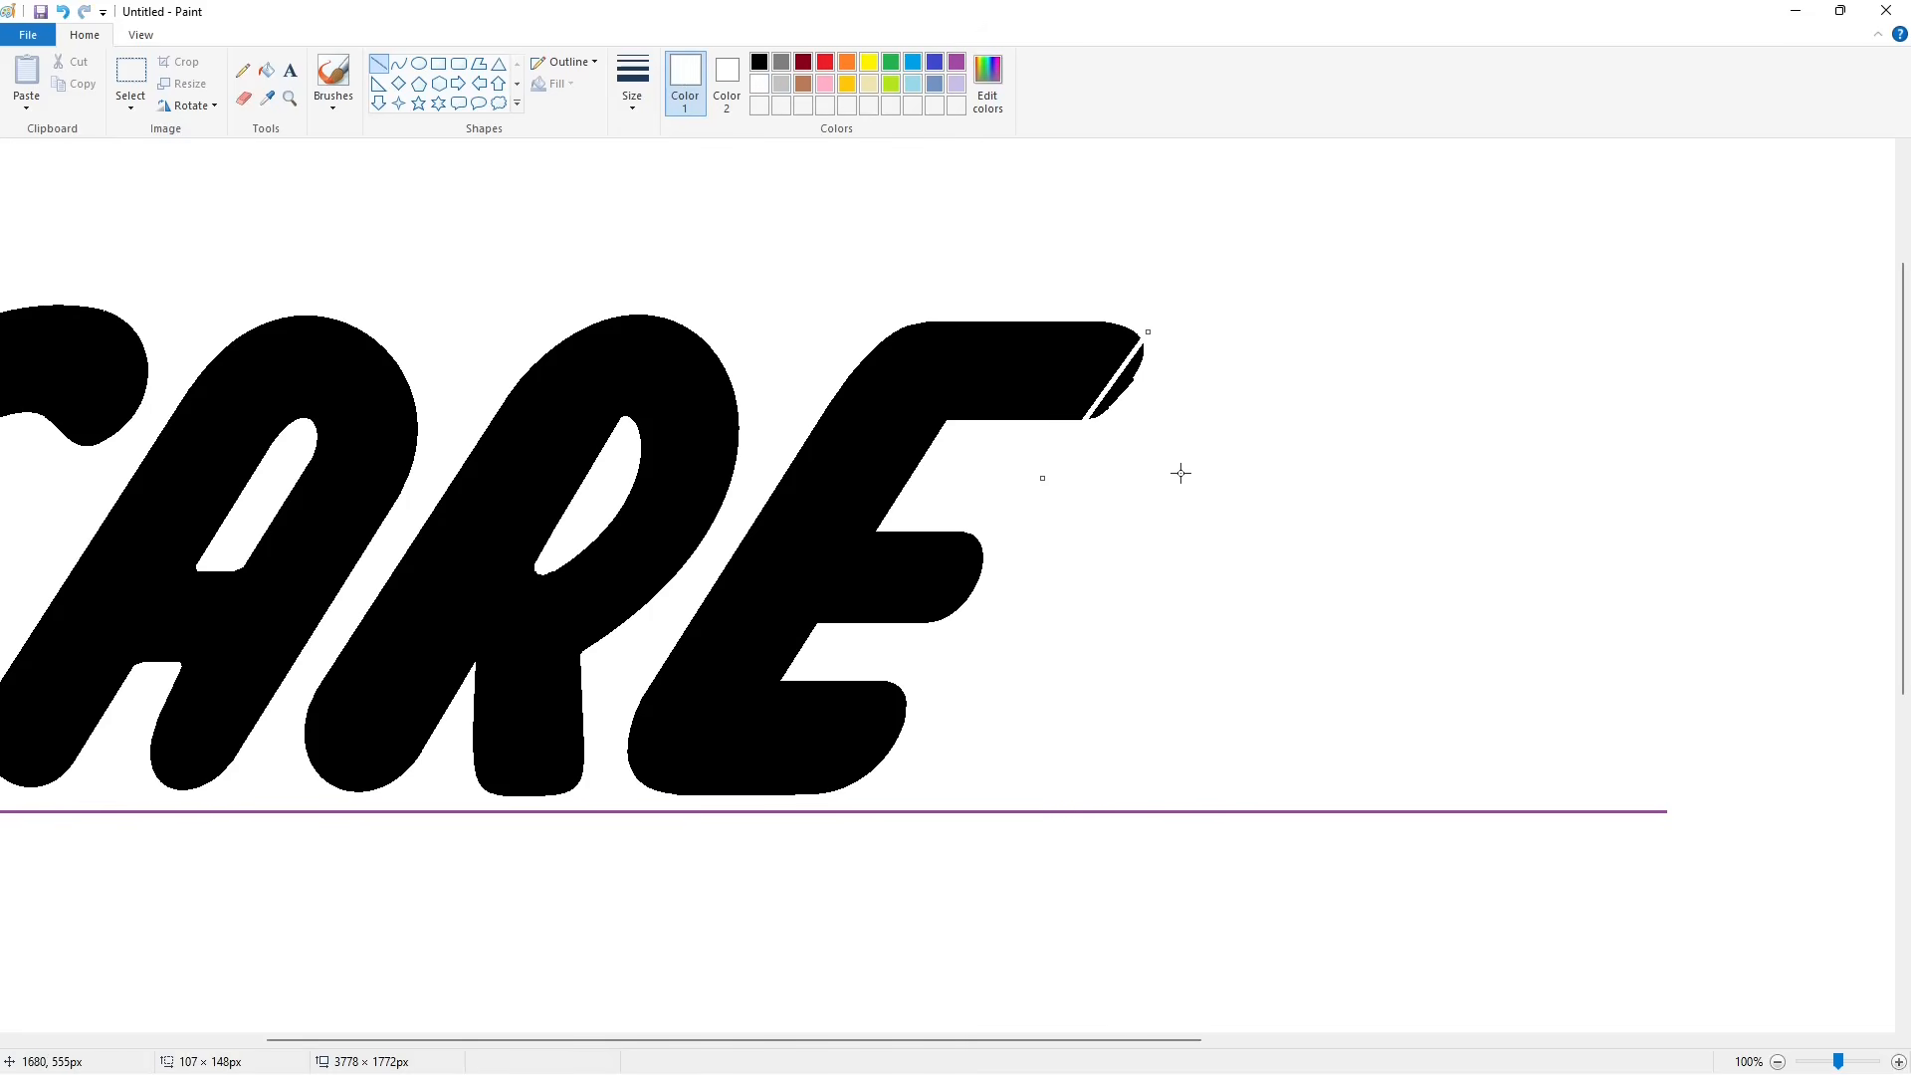
{"action": "key", "text": "Right"}
{"action": "key", "text": "Right"}
{"action": "key", "text": "Right"}
{"action": "key", "text": "Right"}
{"action": "key", "text": "Right"}
{"action": "key", "text": "Right"}
{"action": "key", "text": "Right"}
{"action": "key", "text": "Right"}
{"action": "key", "text": "Right"}
{"action": "key", "text": "Right"}
{"action": "key", "text": "Right"}
{"action": "key", "text": "Right"}
{"action": "key", "text": "Right"}
{"action": "key", "text": "Right"}
{"action": "key", "text": "Right"}
{"action": "key", "text": "Right"}
{"action": "key", "text": "Right"}
{"action": "key", "text": "Right"}
{"action": "key", "text": "Right"}
{"action": "key", "text": "Right"}
{"action": "key", "text": "Left"}
{"action": "key", "text": "Left"}
{"action": "left_click", "coordinate": [1205, 468]}
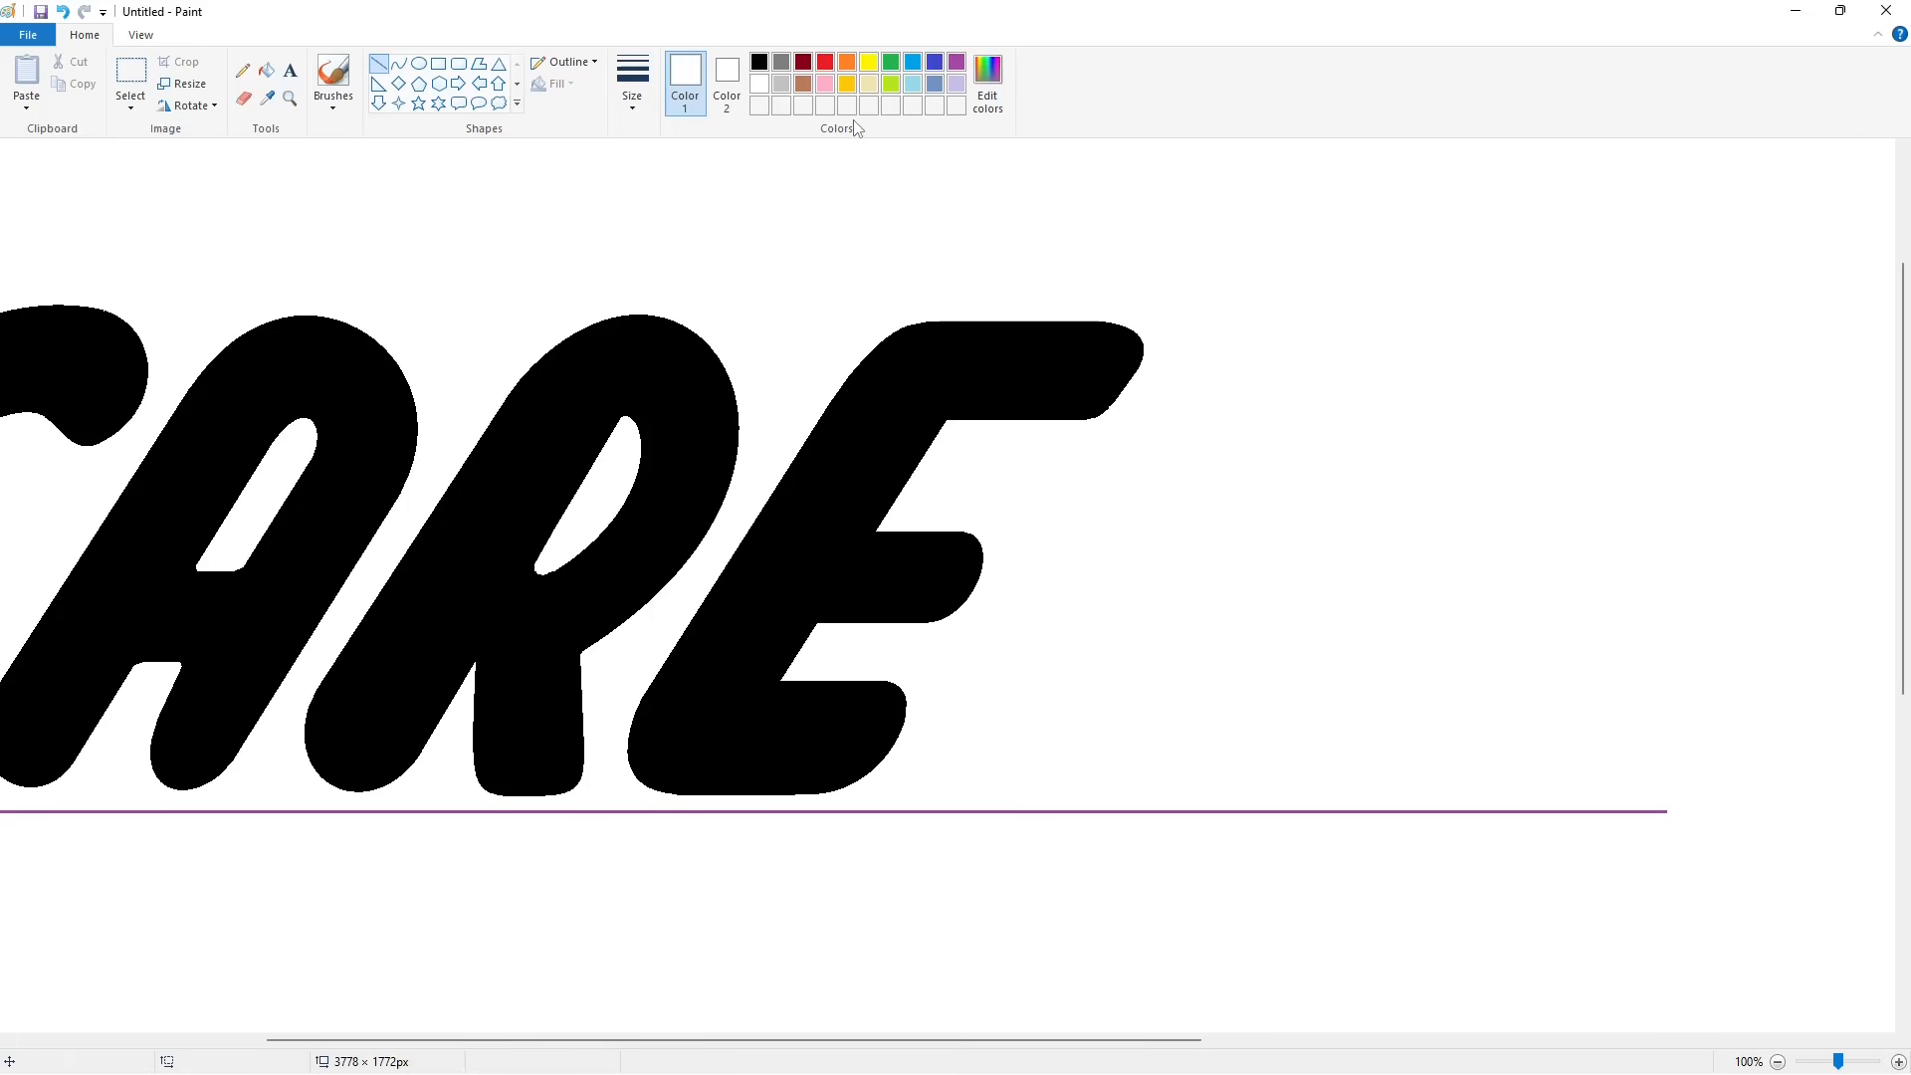
Step: Touch up the end of the E's top arm in black and straighten the E's bottom edge with a white line
{"action": "left_click", "coordinate": [758, 62]}
{"action": "left_click_drag", "start_coordinate": [1114, 392], "coordinate": [1108, 405]}
{"action": "left_click", "coordinate": [760, 84]}
{"action": "left_click_drag", "start_coordinate": [626, 800], "coordinate": [850, 800]}
{"action": "left_click", "coordinate": [937, 778]}
{"action": "scroll", "coordinate": [1509, 931], "scroll_direction": "down", "scroll_amount": 1}
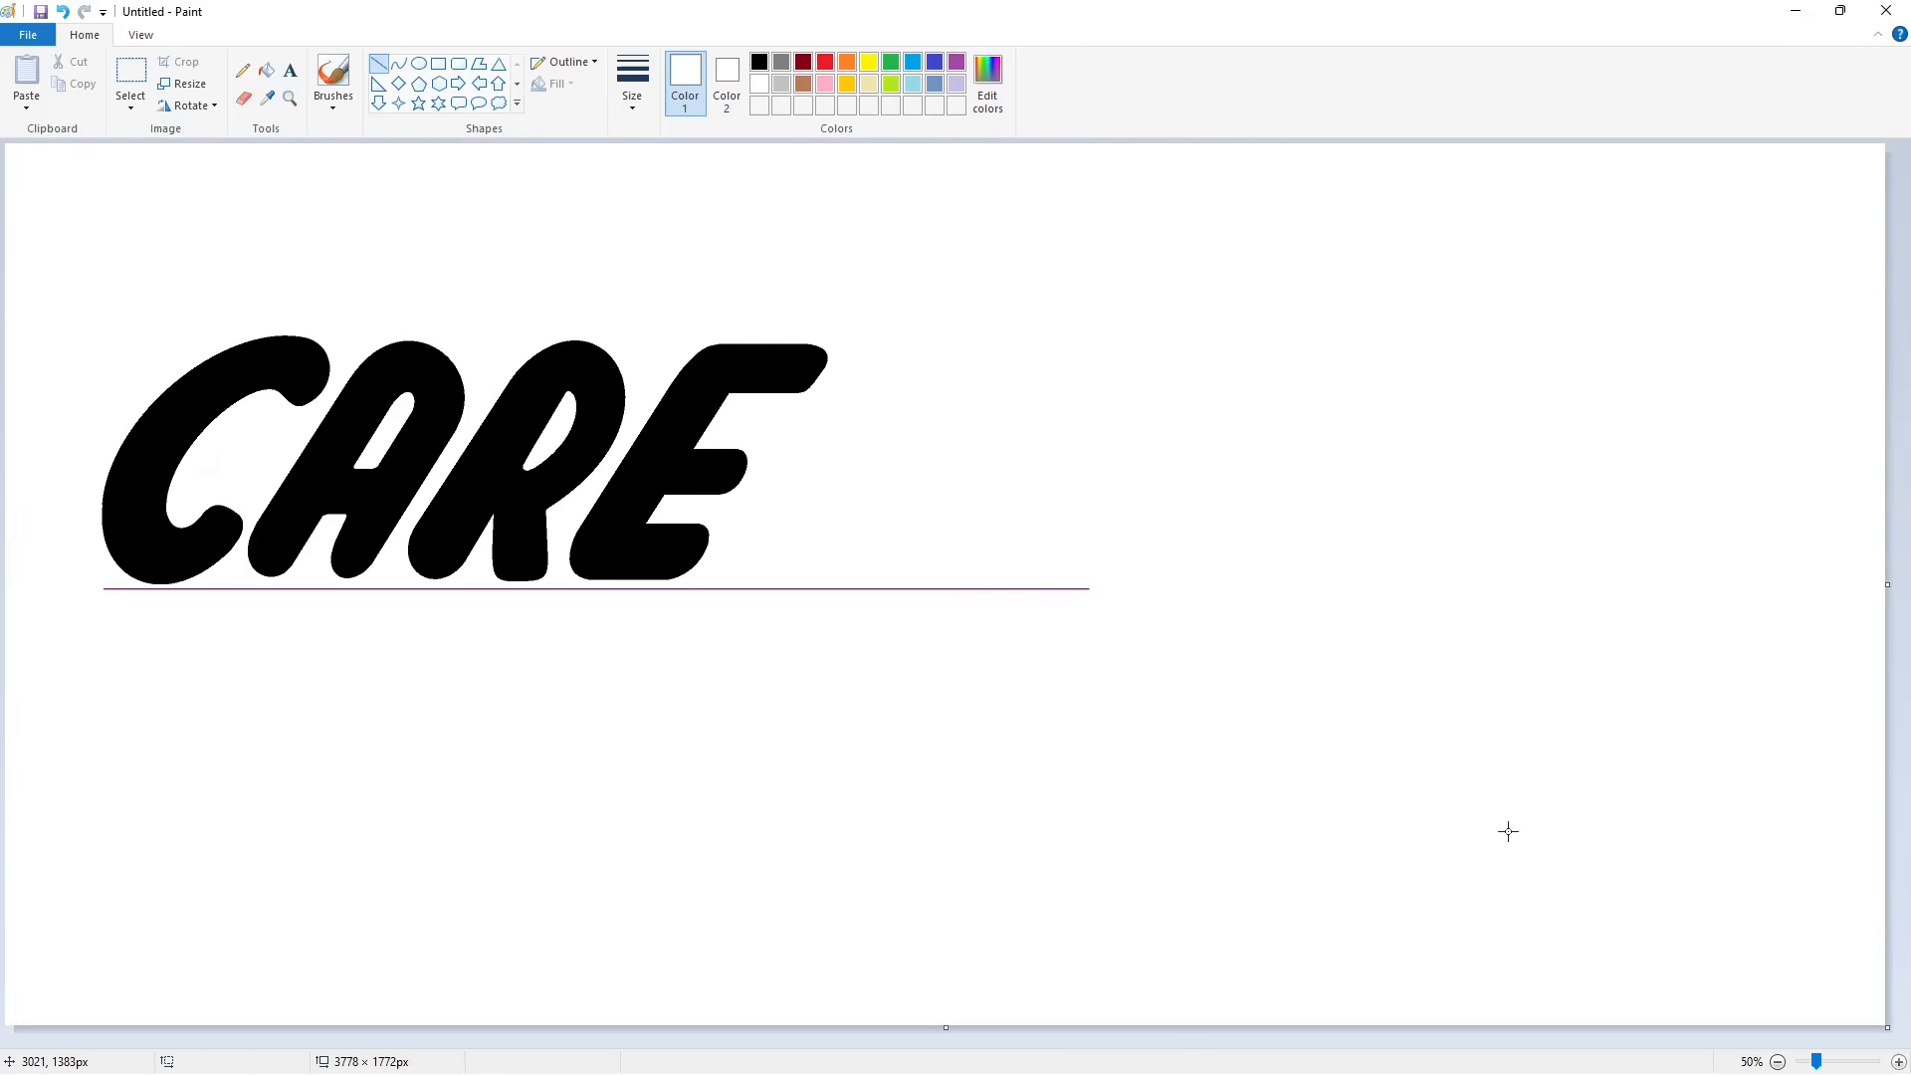
Step: Draw the left half of a tilted heart beside the E as a thin black curve
{"action": "left_click", "coordinate": [399, 64]}
{"action": "left_click", "coordinate": [632, 84]}
{"action": "left_click", "coordinate": [668, 177]}
{"action": "left_click", "coordinate": [760, 62]}
{"action": "left_click_drag", "start_coordinate": [846, 461], "coordinate": [800, 572]}
{"action": "left_click_drag", "start_coordinate": [825, 501], "coordinate": [828, 376]}
{"action": "left_click_drag", "start_coordinate": [764, 458], "coordinate": [712, 469]}
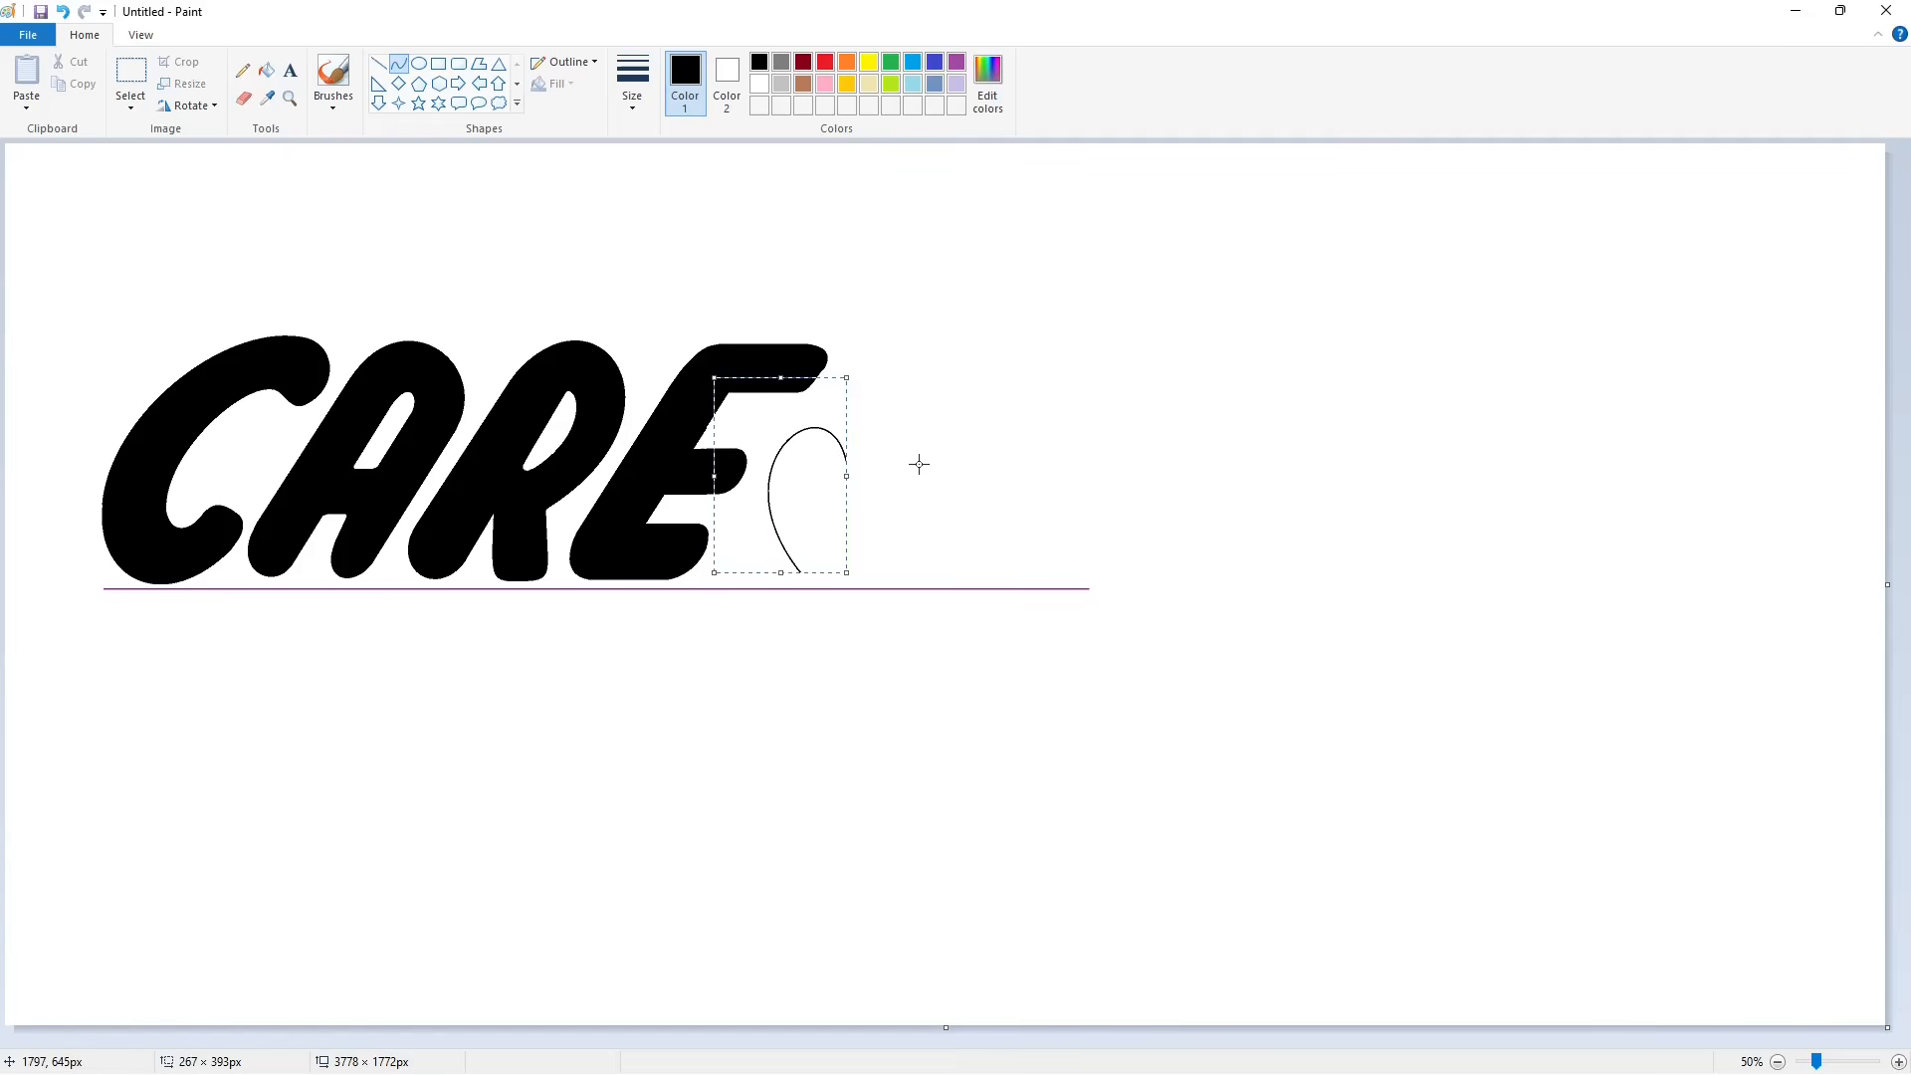
{"action": "left_click", "coordinate": [916, 465]}
Step: Try drawing the heart's right half as a curve from the notch to the lower point
{"action": "left_click_drag", "start_coordinate": [847, 459], "coordinate": [801, 572]}
{"action": "left_click_drag", "start_coordinate": [836, 502], "coordinate": [914, 414]}
{"action": "left_click_drag", "start_coordinate": [902, 487], "coordinate": [956, 507]}
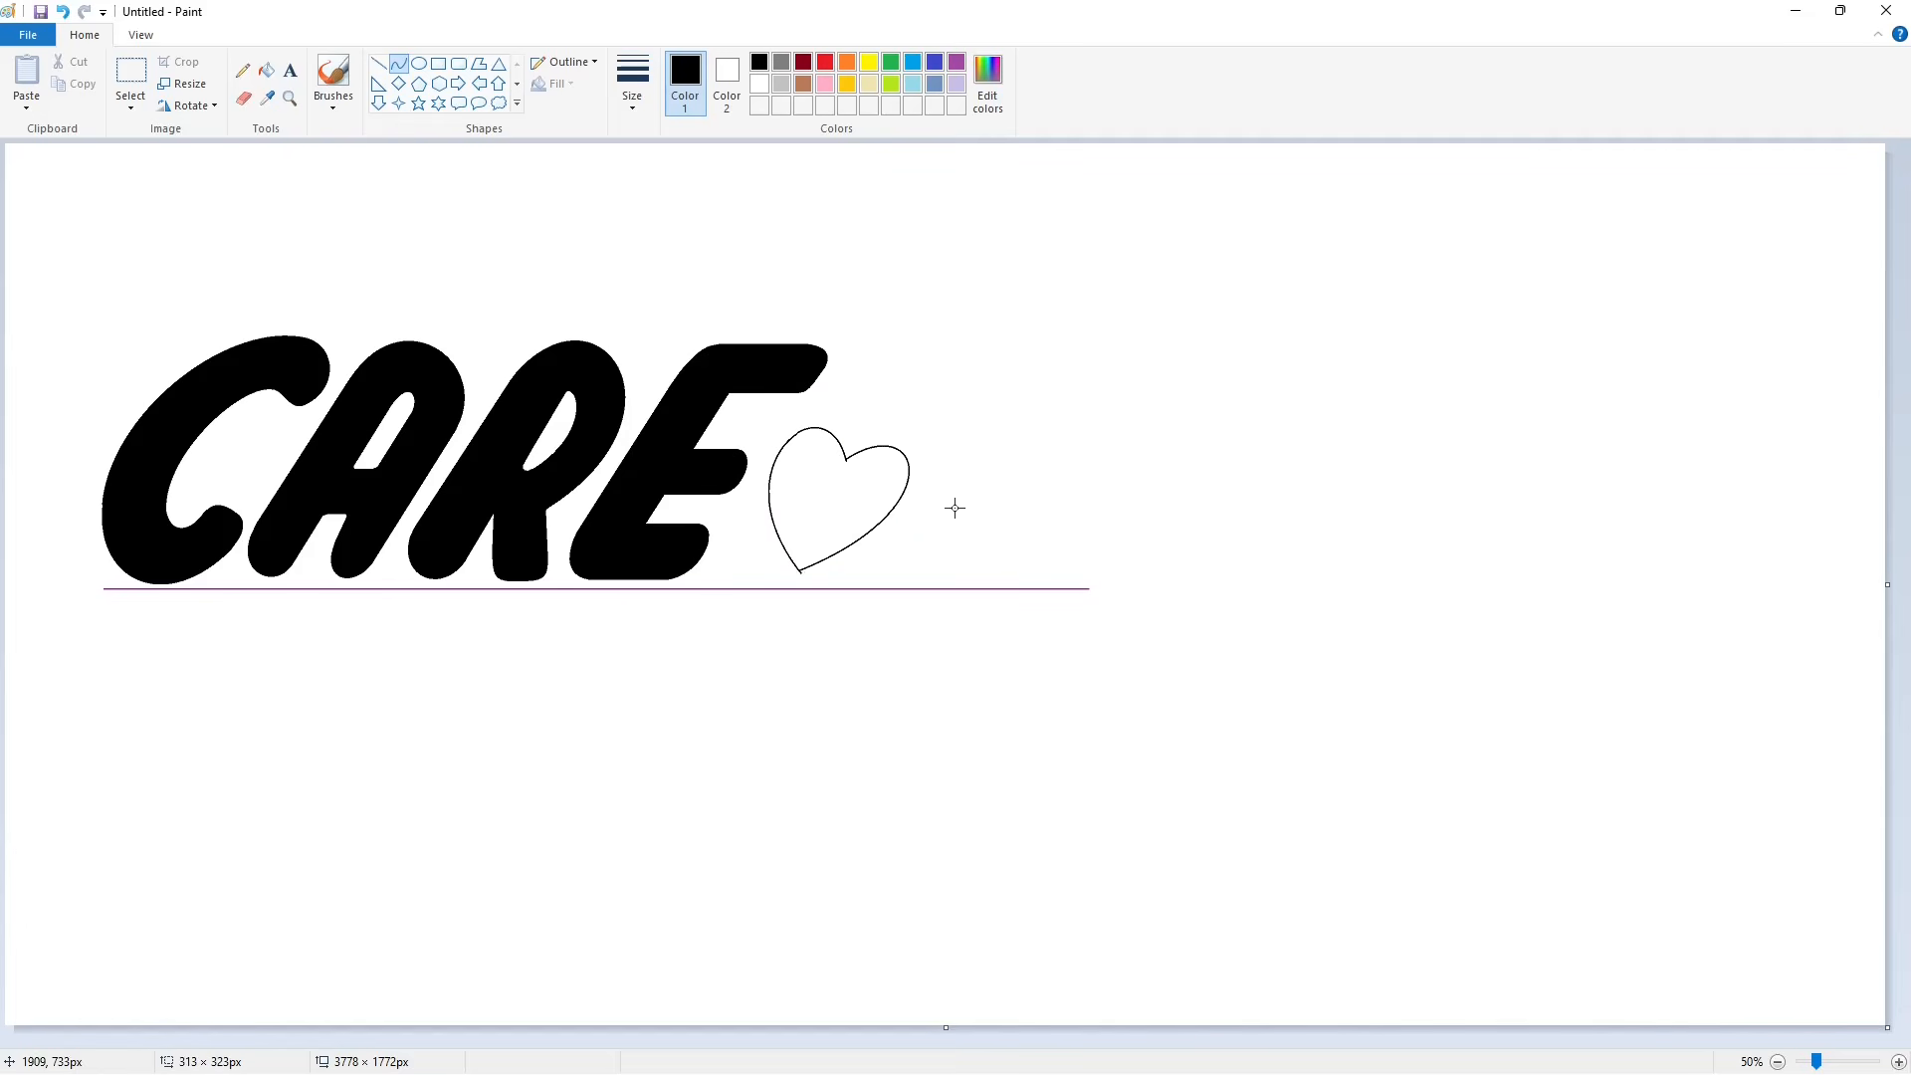
{"action": "key", "text": "ctrl+z"}
Step: Draw the heart's right lobe as a black curve running from the notch to the lower point
{"action": "left_click_drag", "start_coordinate": [846, 460], "coordinate": [802, 573]}
{"action": "left_click_drag", "start_coordinate": [799, 570], "coordinate": [801, 572]}
{"action": "left_click", "coordinate": [936, 402]}
{"action": "left_click_drag", "start_coordinate": [935, 408], "coordinate": [950, 522]}
{"action": "left_click", "coordinate": [1109, 526]}
Step: Draw a curved highlight inside the heart's upper left lobe and fill it with black
{"action": "mouse_move", "coordinate": [777, 505]}
{"action": "left_mouse_down"}
{"action": "mouse_move", "coordinate": [818, 437]}
{"action": "mouse_move", "coordinate": [775, 501]}
{"action": "mouse_move", "coordinate": [780, 445]}
{"action": "mouse_move", "coordinate": [780, 497]}
{"action": "mouse_move", "coordinate": [815, 450]}
{"action": "left_mouse_up"}
{"action": "left_click", "coordinate": [266, 70]}
{"action": "left_click", "coordinate": [796, 460]}
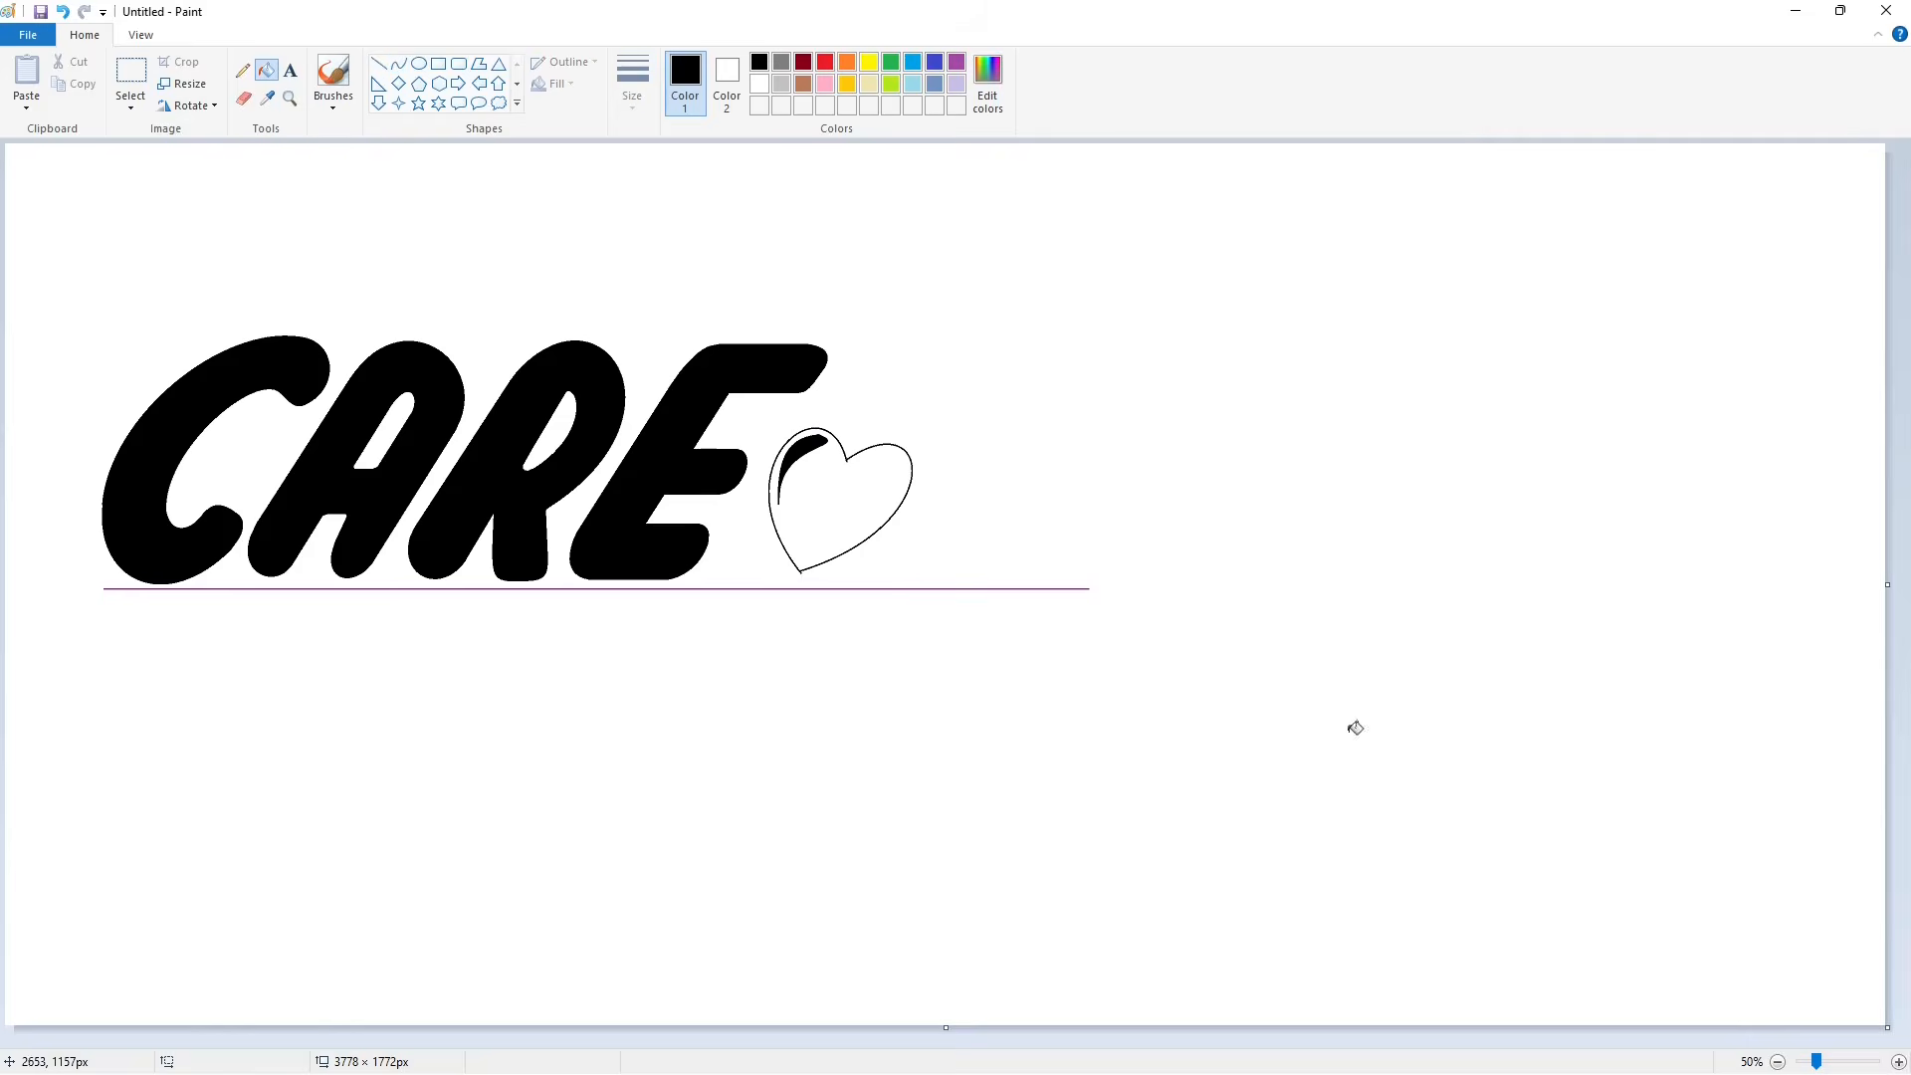
Step: Refine the upper and lower tips of the heart's highlight with thicker white lines
{"action": "left_click", "coordinate": [1898, 1062]}
{"action": "left_click_drag", "start_coordinate": [846, 1040], "coordinate": [1225, 1040]}
{"action": "left_click", "coordinate": [380, 63]}
{"action": "left_click", "coordinate": [760, 84]}
{"action": "left_click", "coordinate": [632, 90]}
{"action": "left_click", "coordinate": [672, 219]}
{"action": "left_click_drag", "start_coordinate": [863, 502], "coordinate": [884, 506]}
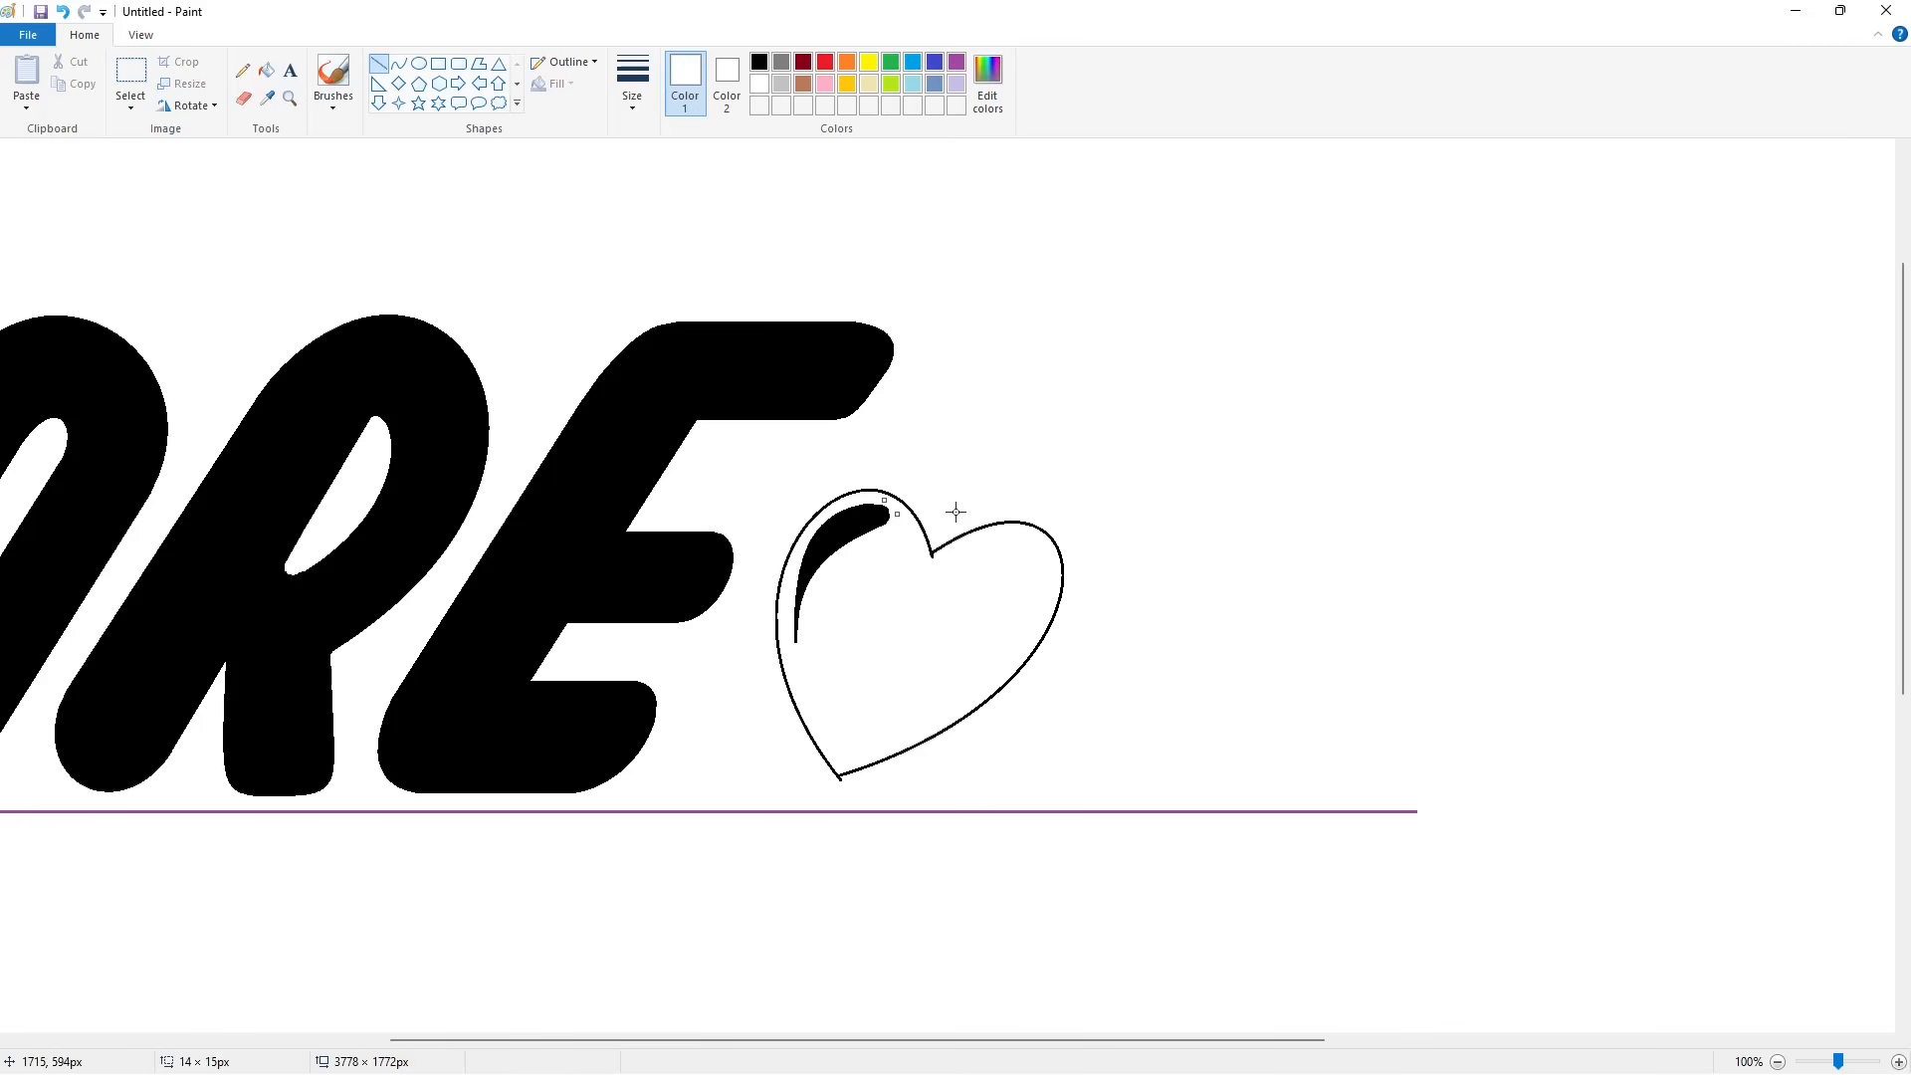
{"action": "scroll", "coordinate": [948, 543], "scroll_direction": "down", "scroll_amount": 3}
{"action": "left_click_drag", "start_coordinate": [787, 410], "coordinate": [803, 396]}
Step: Fill the heart's highlight with purple and the rest of the heart with black
{"action": "left_click", "coordinate": [956, 62]}
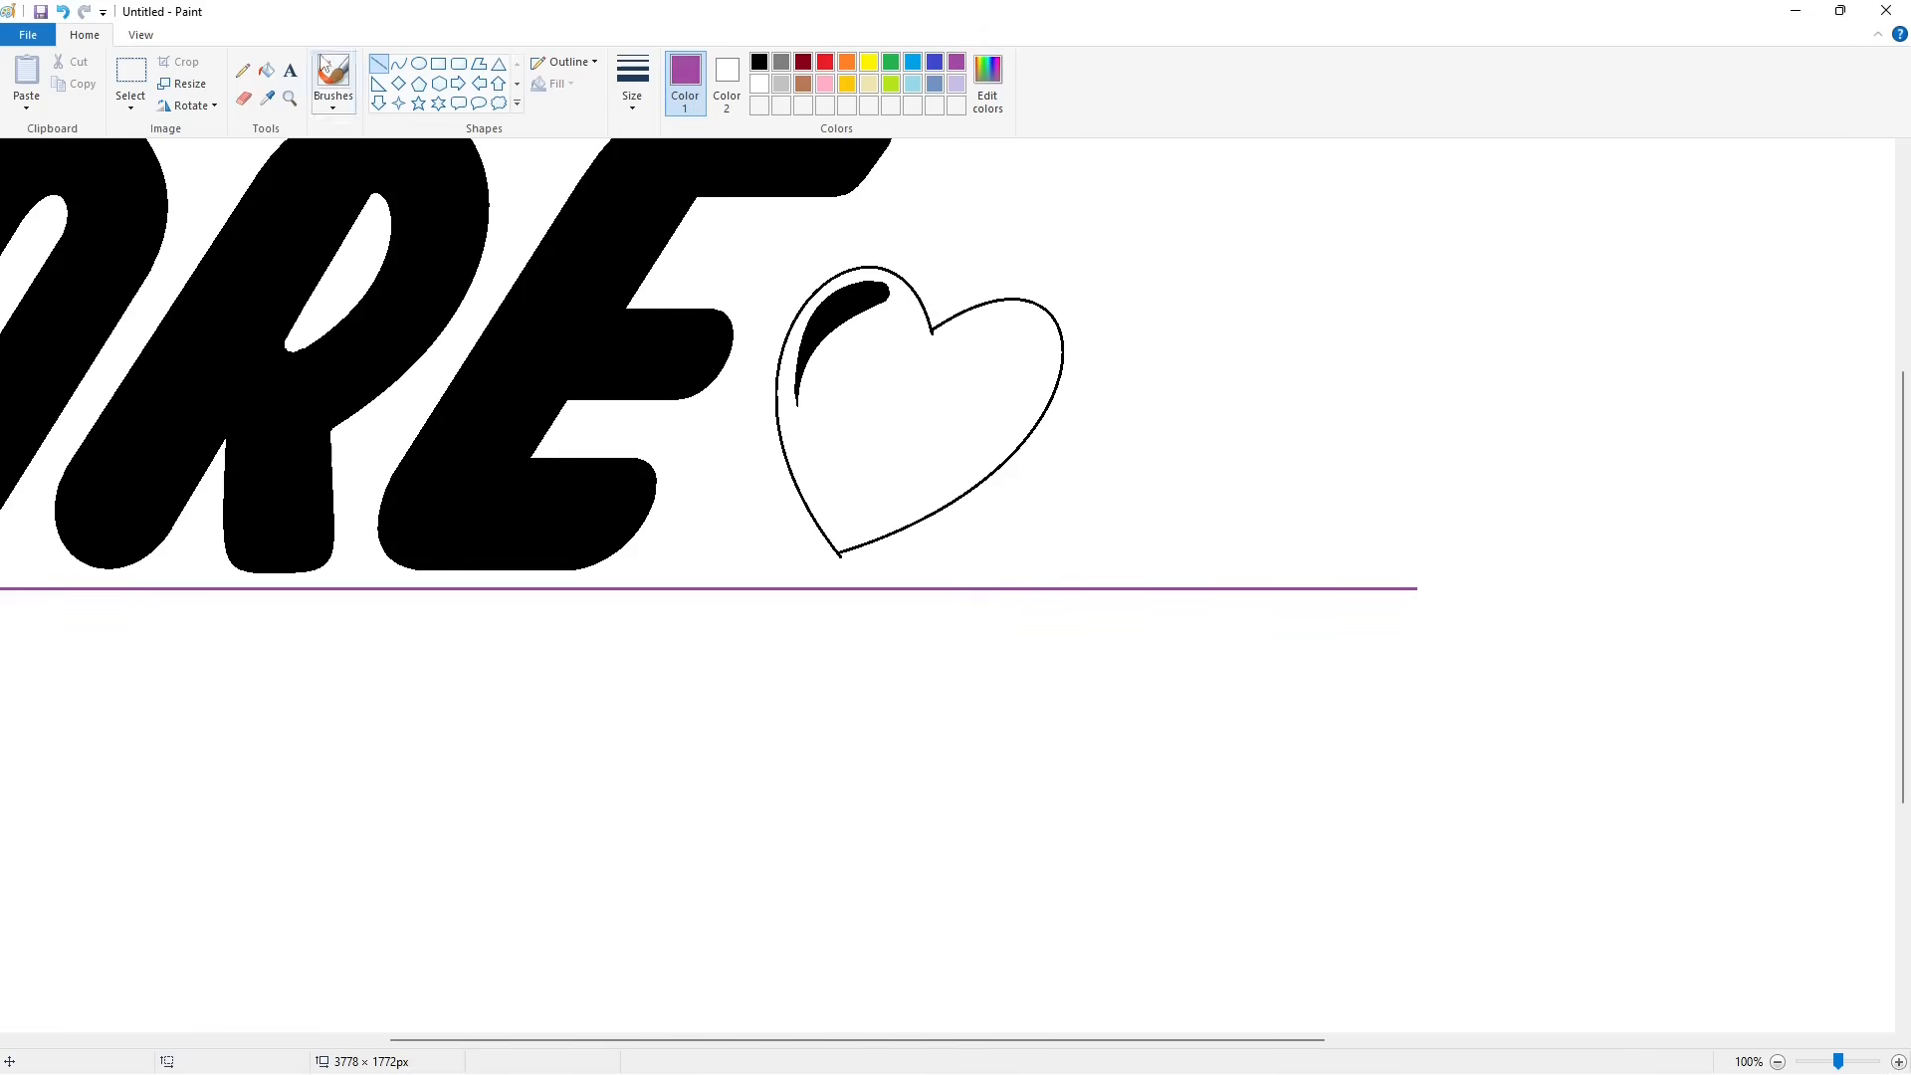
{"action": "left_click", "coordinate": [266, 70]}
{"action": "left_click", "coordinate": [841, 319]}
{"action": "left_click", "coordinate": [759, 62]}
{"action": "left_click", "coordinate": [851, 353]}
Step: Trim the heart's lower point with white lines
{"action": "left_click", "coordinate": [760, 84]}
{"action": "left_click", "coordinate": [379, 64]}
{"action": "left_click_drag", "start_coordinate": [824, 563], "coordinate": [846, 549]}
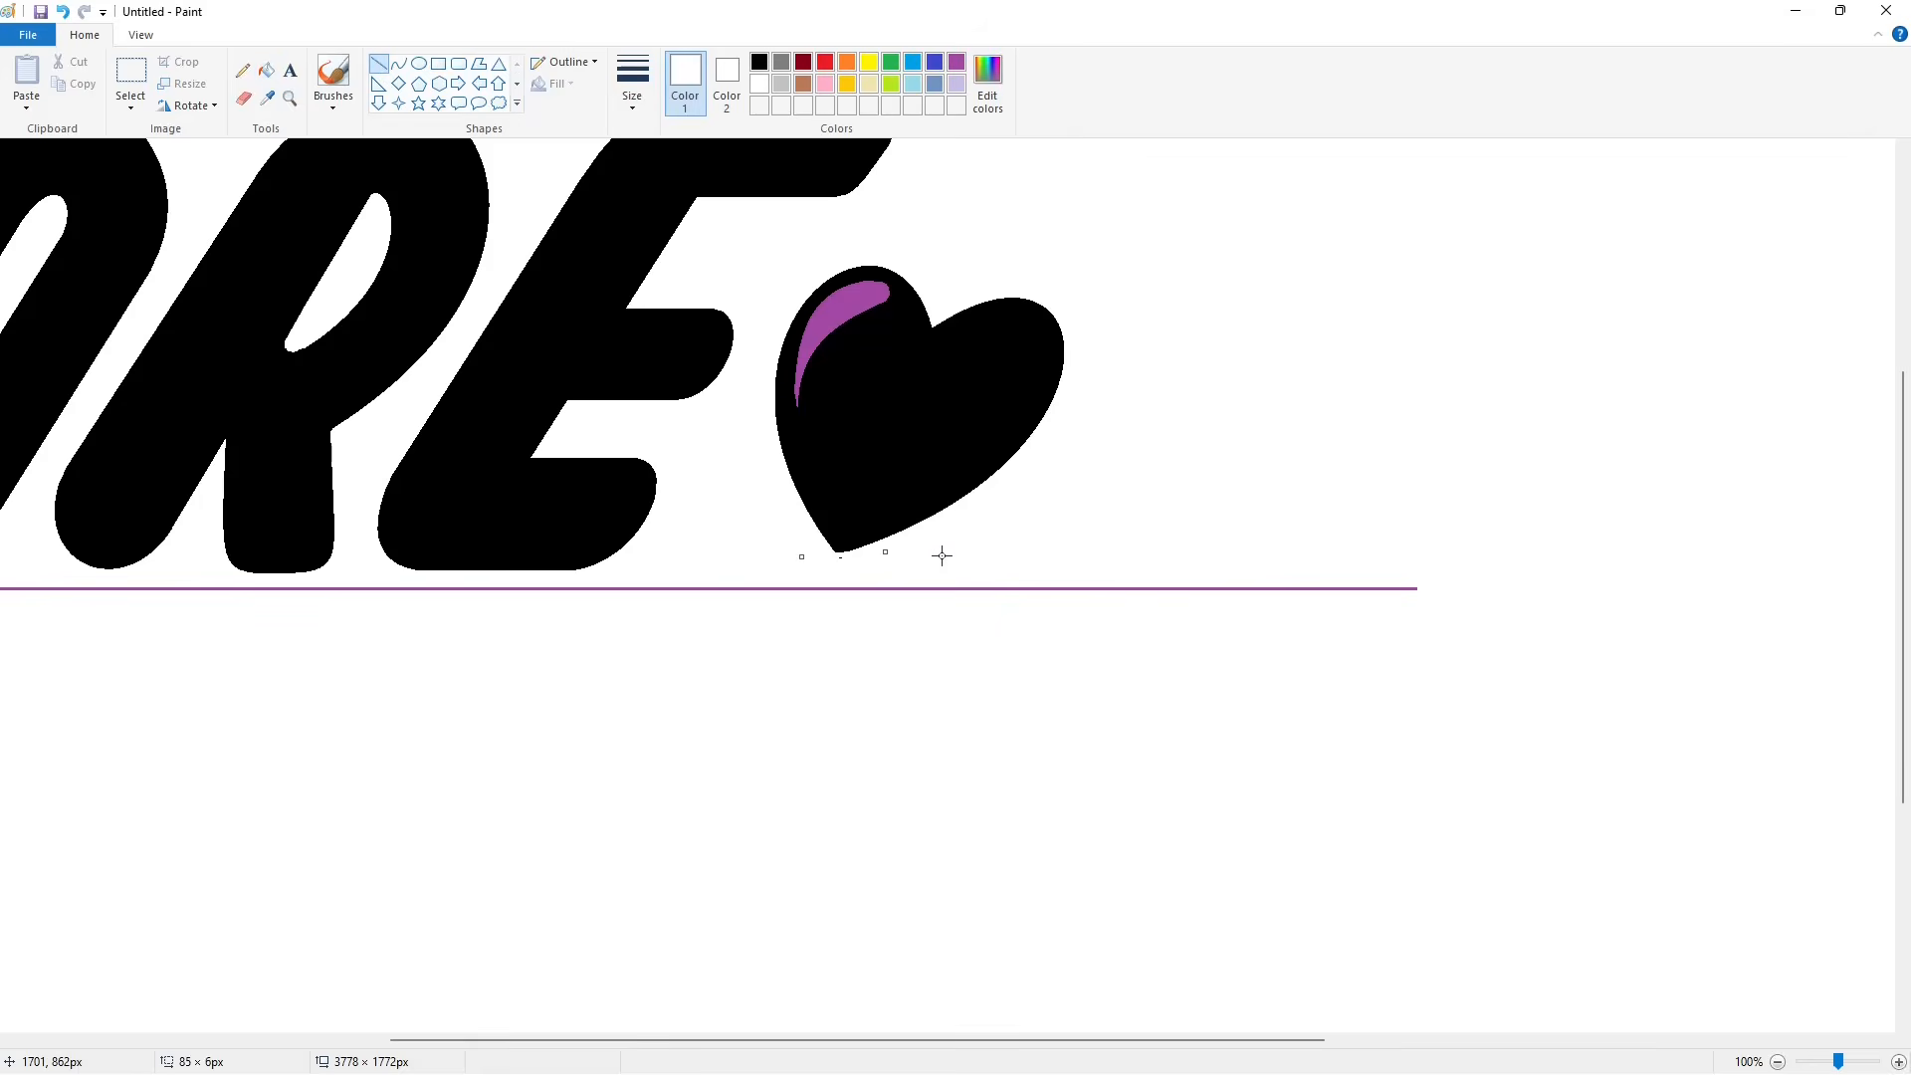
Step: Erase the purple guide line beneath the lettering by filling it with white
{"action": "scroll", "coordinate": [993, 649], "scroll_direction": "up", "scroll_amount": 3}
{"action": "scroll", "coordinate": [1140, 788], "scroll_direction": "down", "scroll_amount": 3}
{"action": "scroll", "coordinate": [1719, 1015], "scroll_direction": "down", "scroll_amount": 1}
{"action": "left_click", "coordinate": [265, 70]}
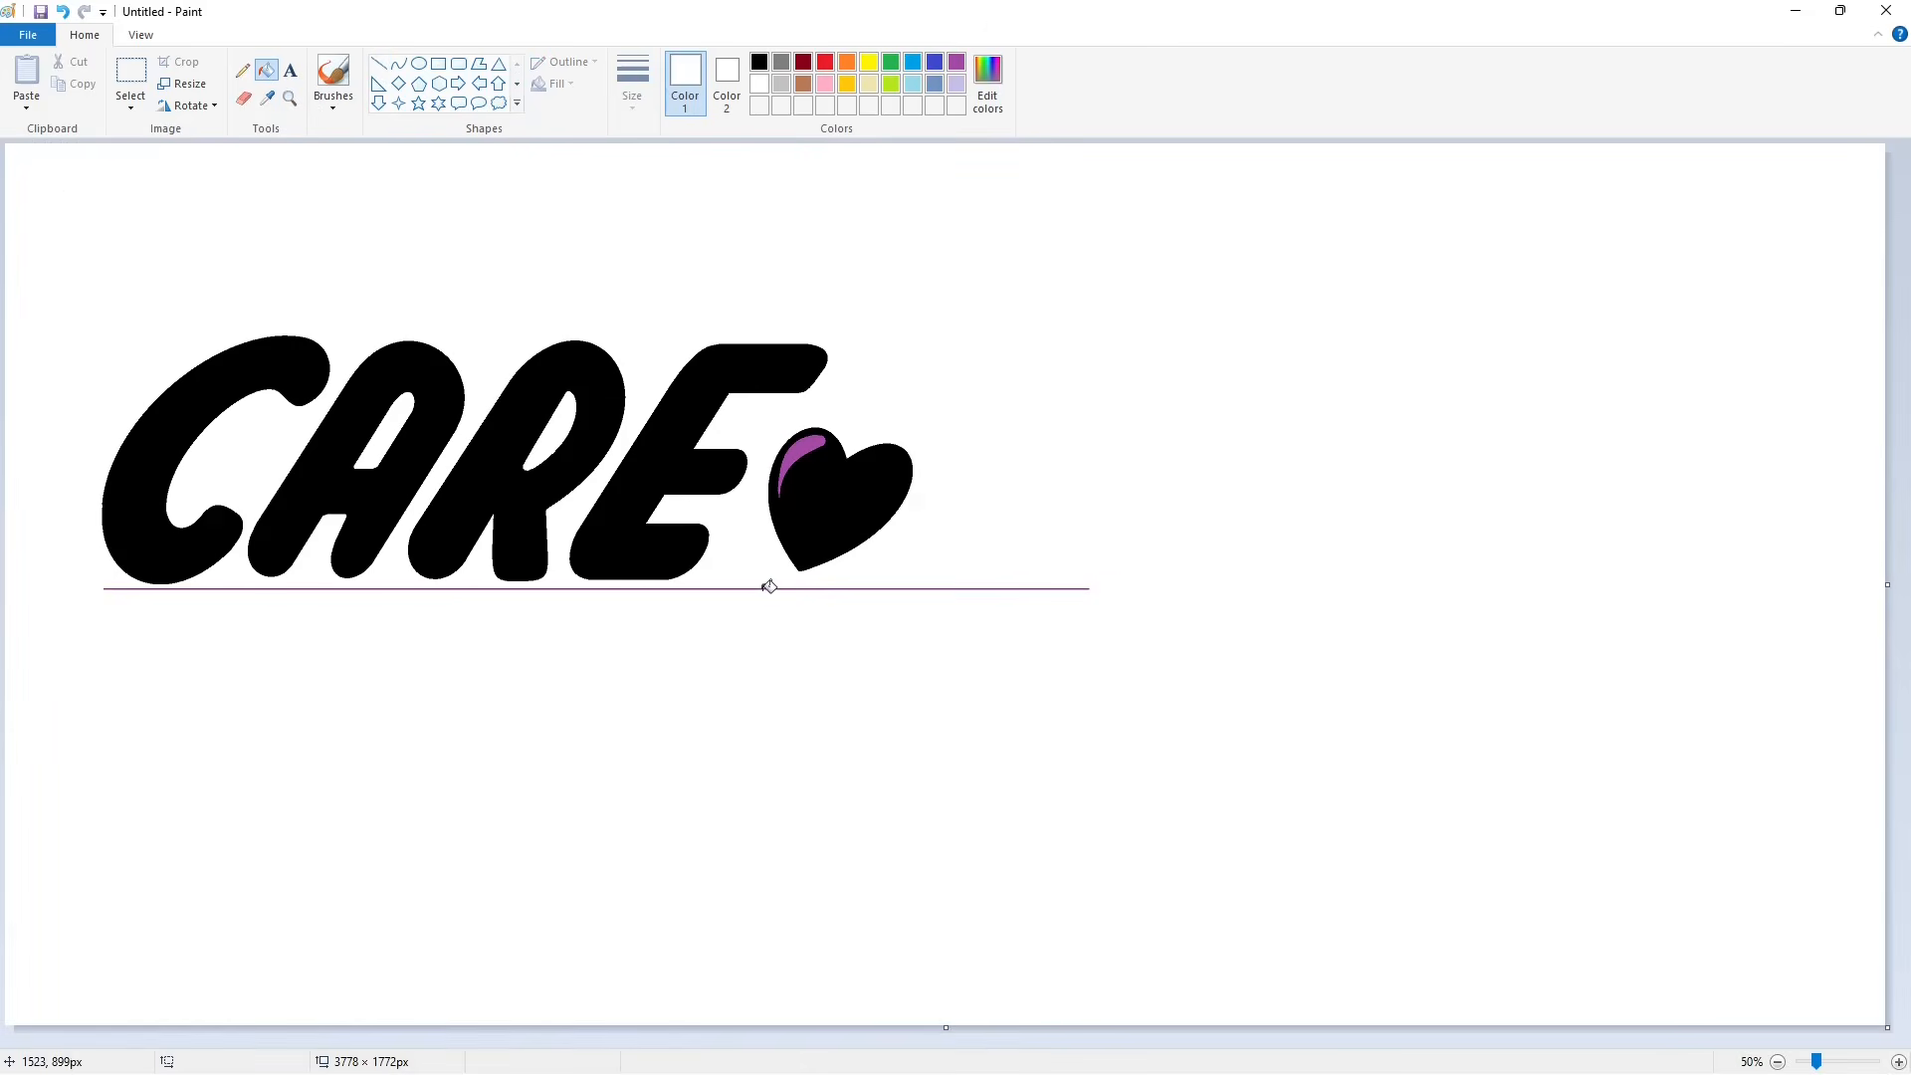
{"action": "left_click", "coordinate": [763, 586]}
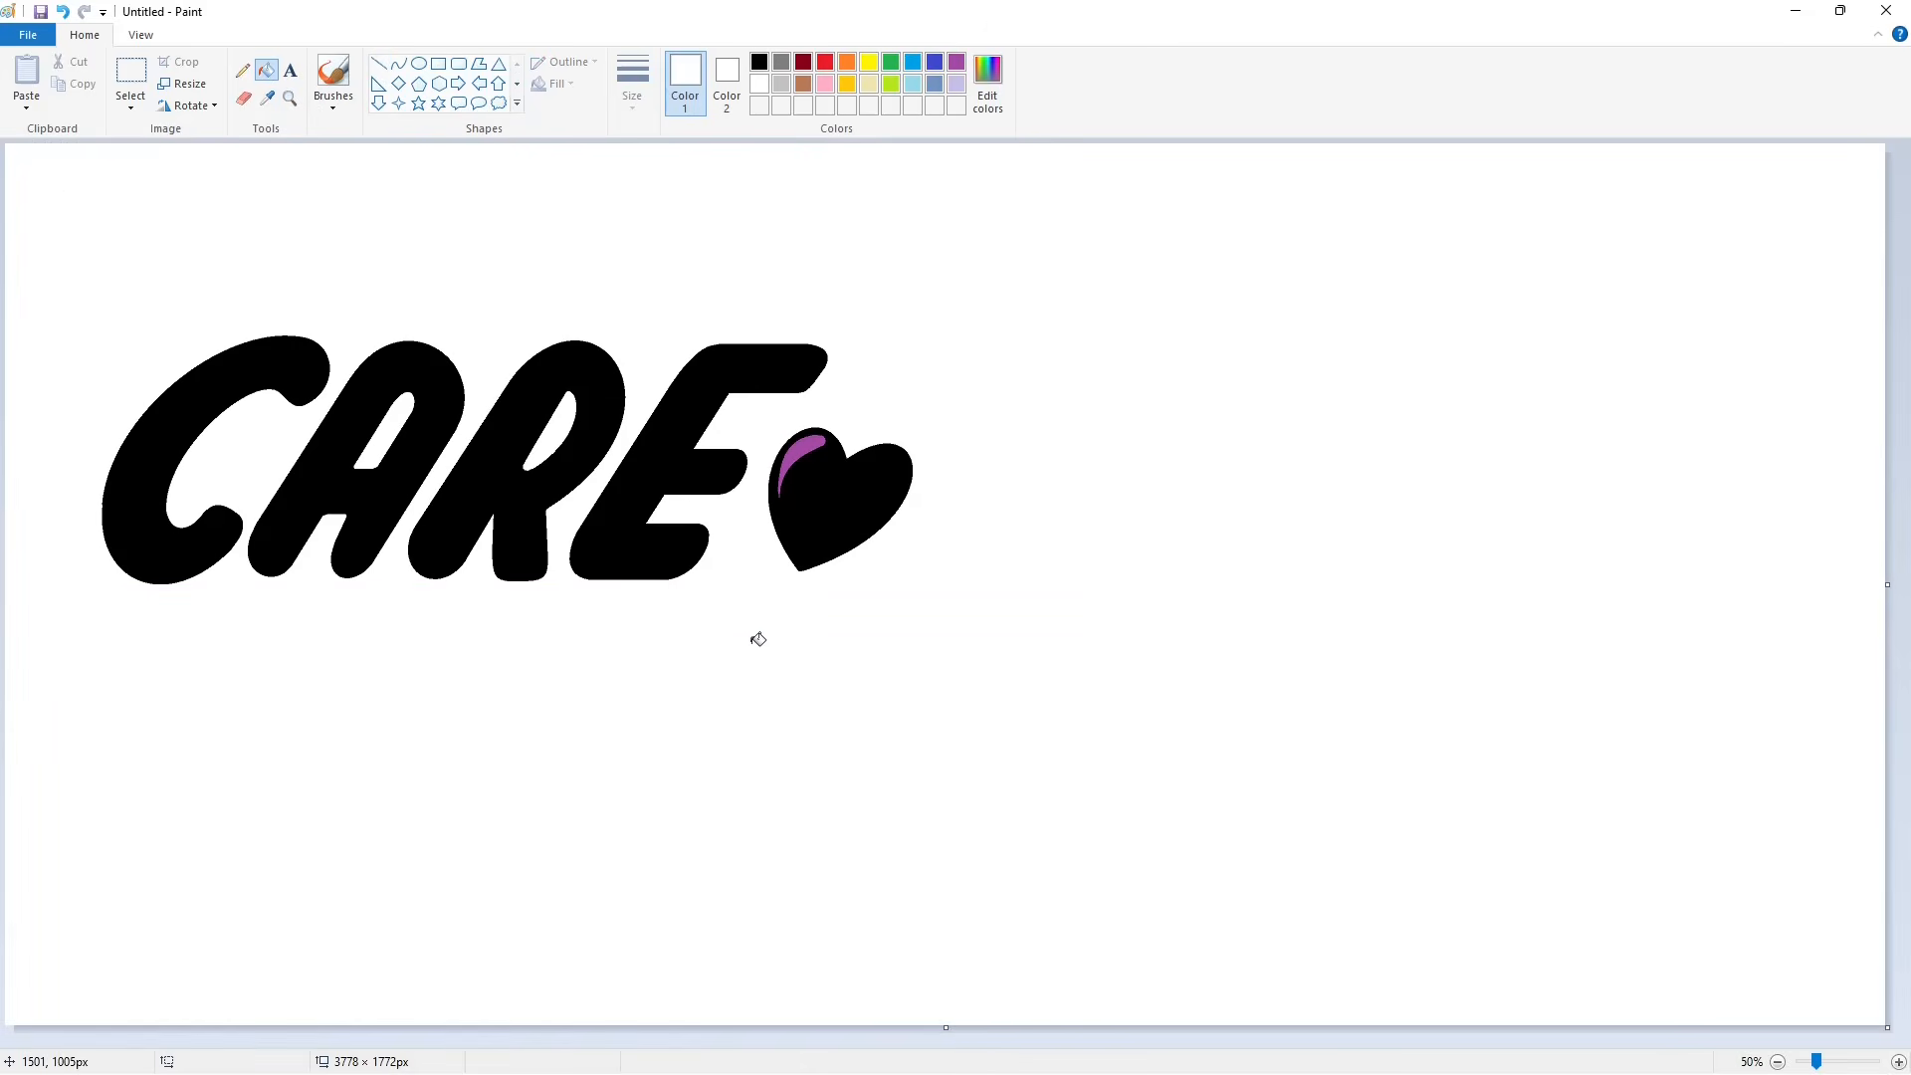
Step: Draw a thin slanted black line below and beside the heart as the back edge of a letter B
{"action": "left_click", "coordinate": [379, 64]}
{"action": "left_click", "coordinate": [632, 83]}
{"action": "left_click", "coordinate": [674, 175]}
{"action": "left_click", "coordinate": [759, 62]}
{"action": "left_click_drag", "start_coordinate": [947, 484], "coordinate": [845, 644]}
Step: Try moving a selected piece of the lettering around the R over to the new slanted line
{"action": "left_click", "coordinate": [131, 70]}
{"action": "left_click_drag", "start_coordinate": [410, 277], "coordinate": [648, 524]}
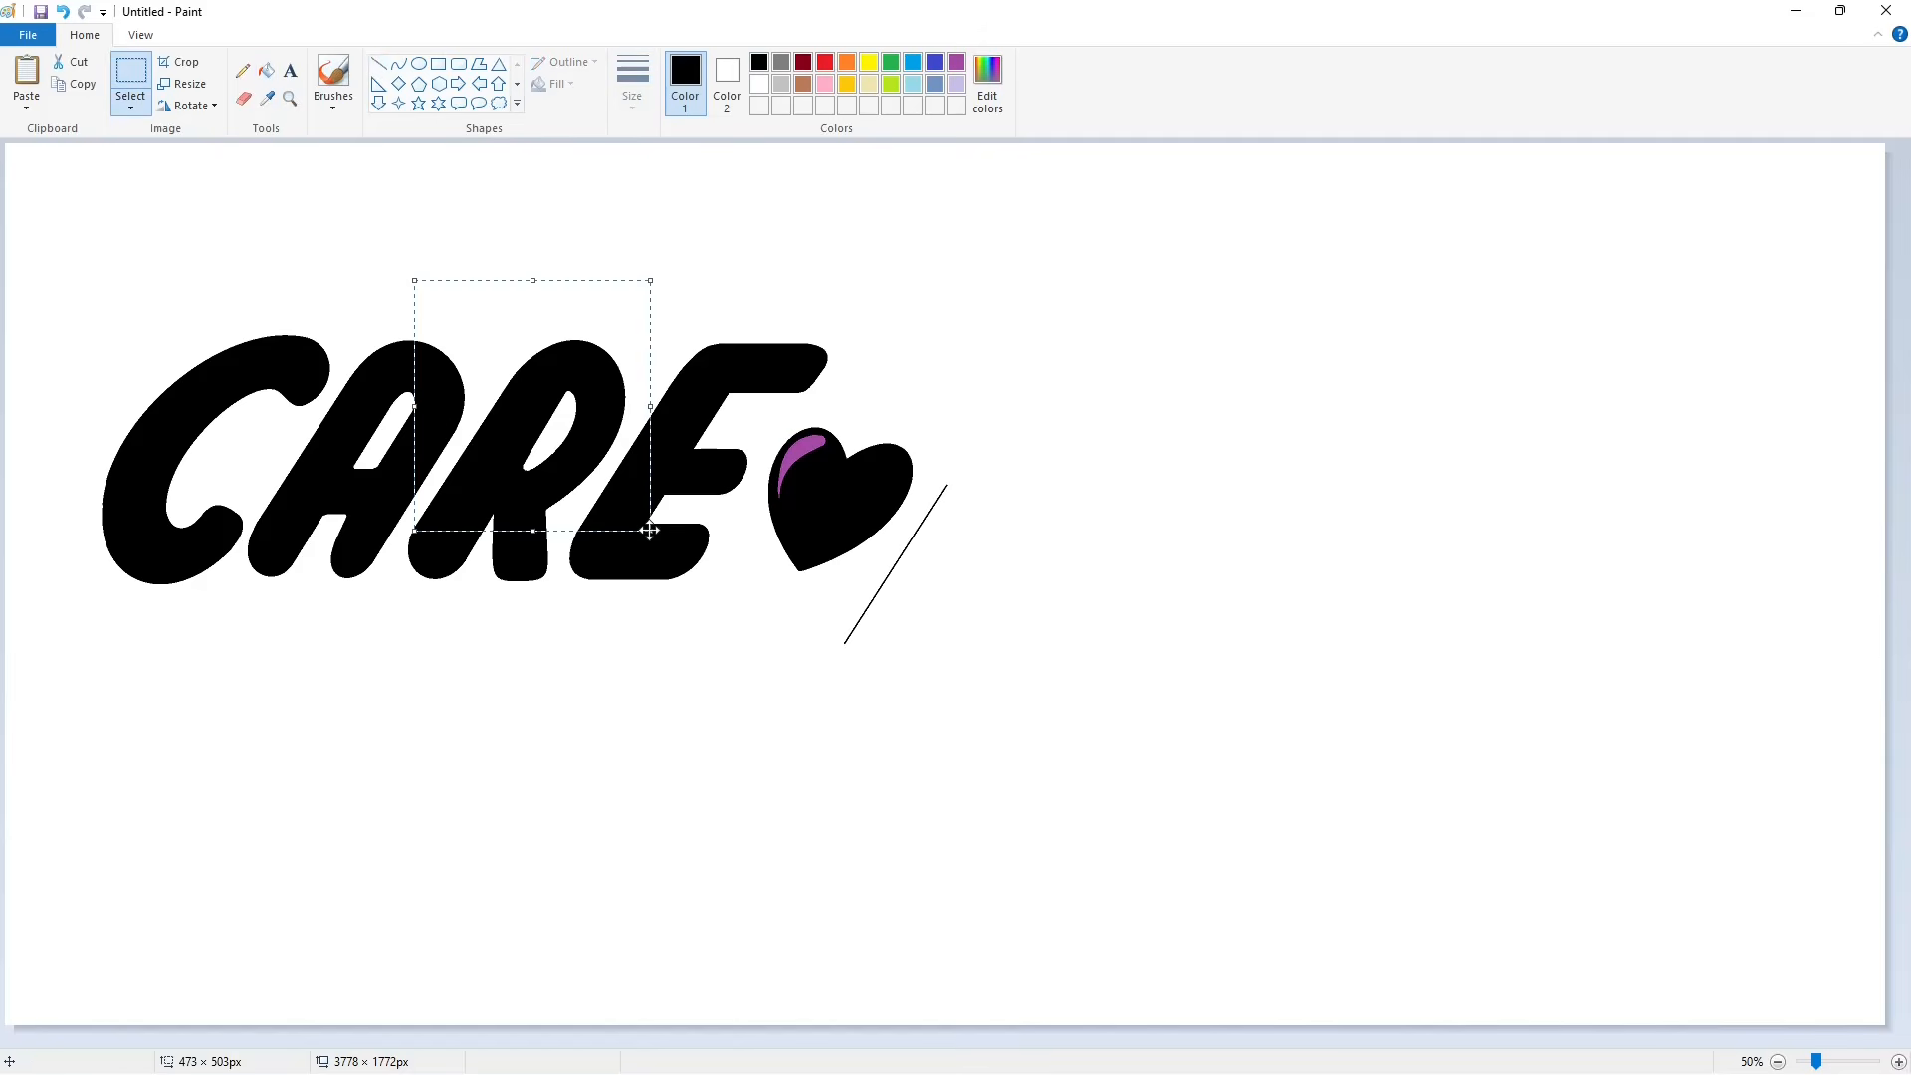
{"action": "left_click_drag", "start_coordinate": [537, 418], "coordinate": [967, 536]}
{"action": "key", "text": "ctrl+z"}
Step: Draw the B's large upper bowl, smaller lower bowl and rounded base with black curves
{"action": "left_click", "coordinate": [398, 63]}
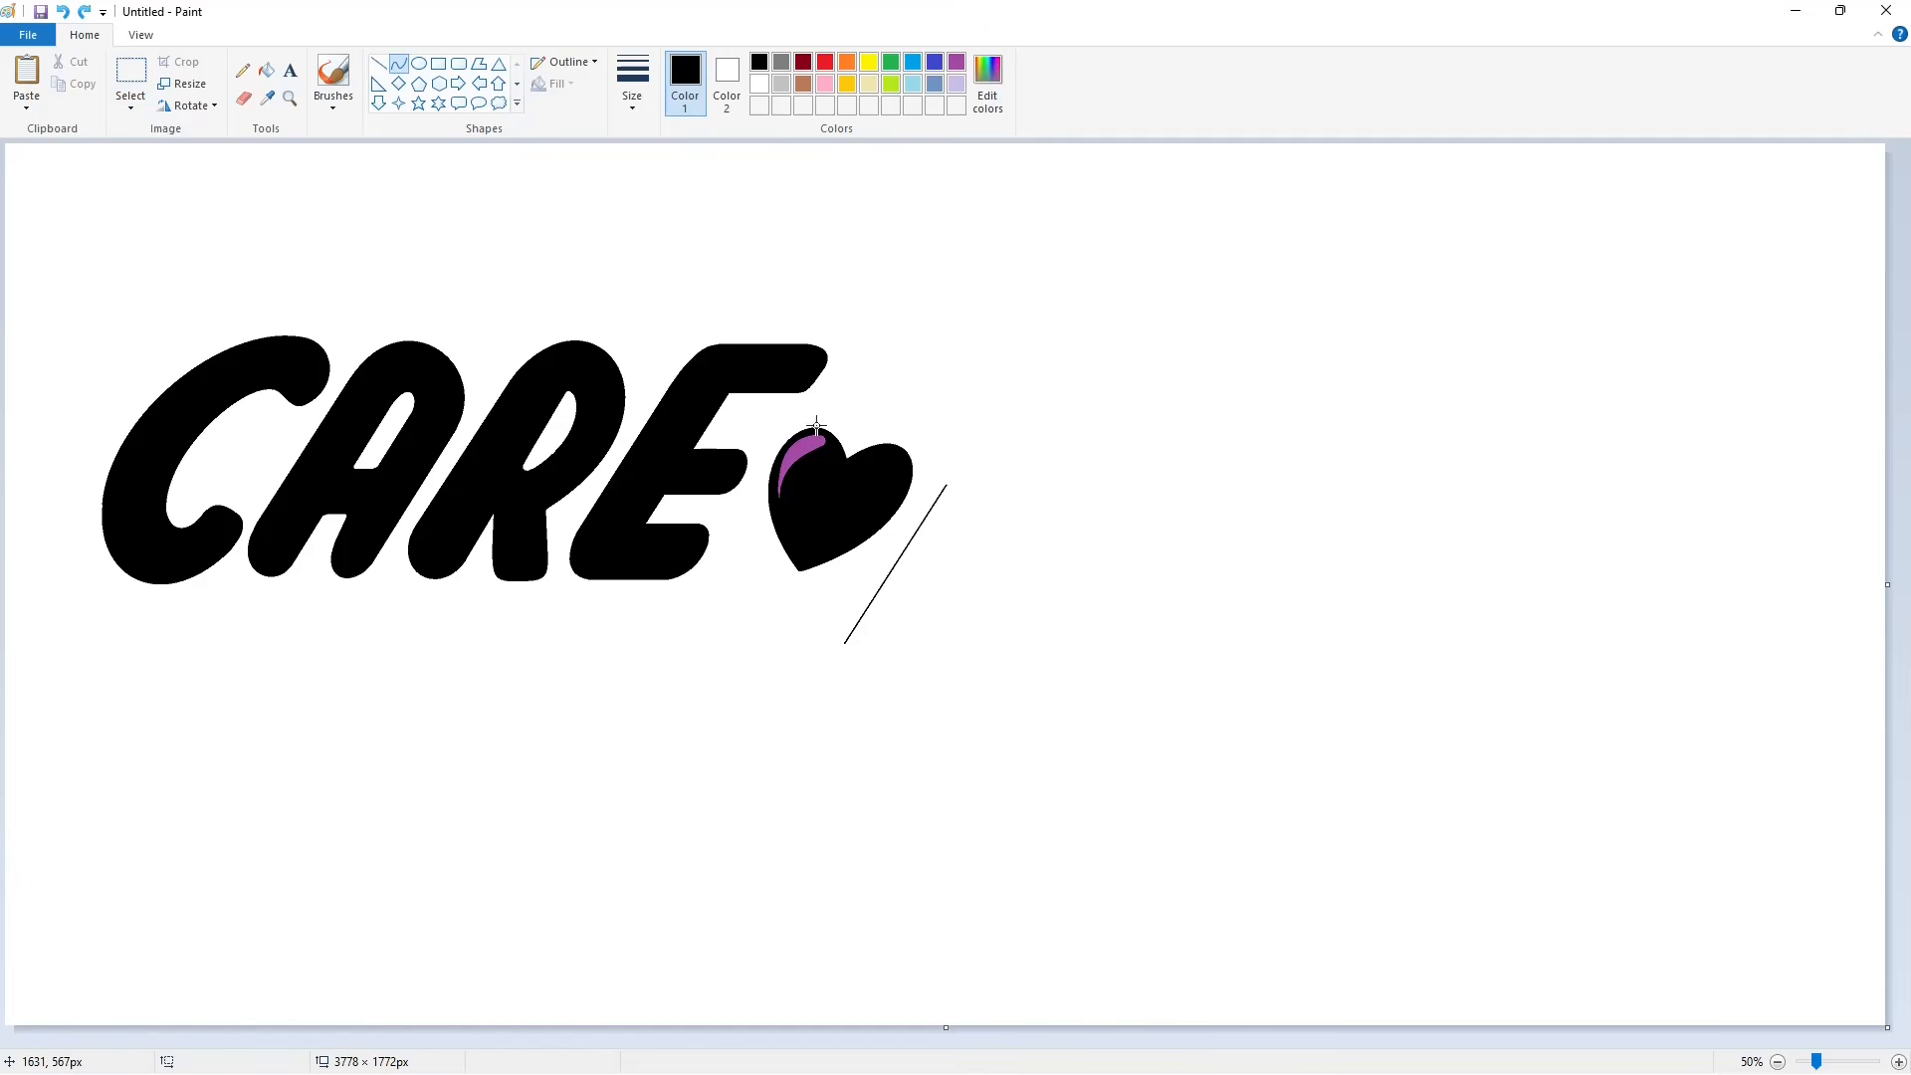
{"action": "left_click_drag", "start_coordinate": [961, 553], "coordinate": [973, 605]}
{"action": "left_click_drag", "start_coordinate": [975, 468], "coordinate": [1118, 537]}
{"action": "left_click", "coordinate": [957, 622]}
{"action": "mouse_move", "coordinate": [974, 605]}
{"action": "left_mouse_down"}
{"action": "mouse_move", "coordinate": [870, 691]}
{"action": "mouse_move", "coordinate": [989, 640]}
{"action": "mouse_move", "coordinate": [965, 703]}
{"action": "mouse_move", "coordinate": [970, 687]}
{"action": "left_mouse_up"}
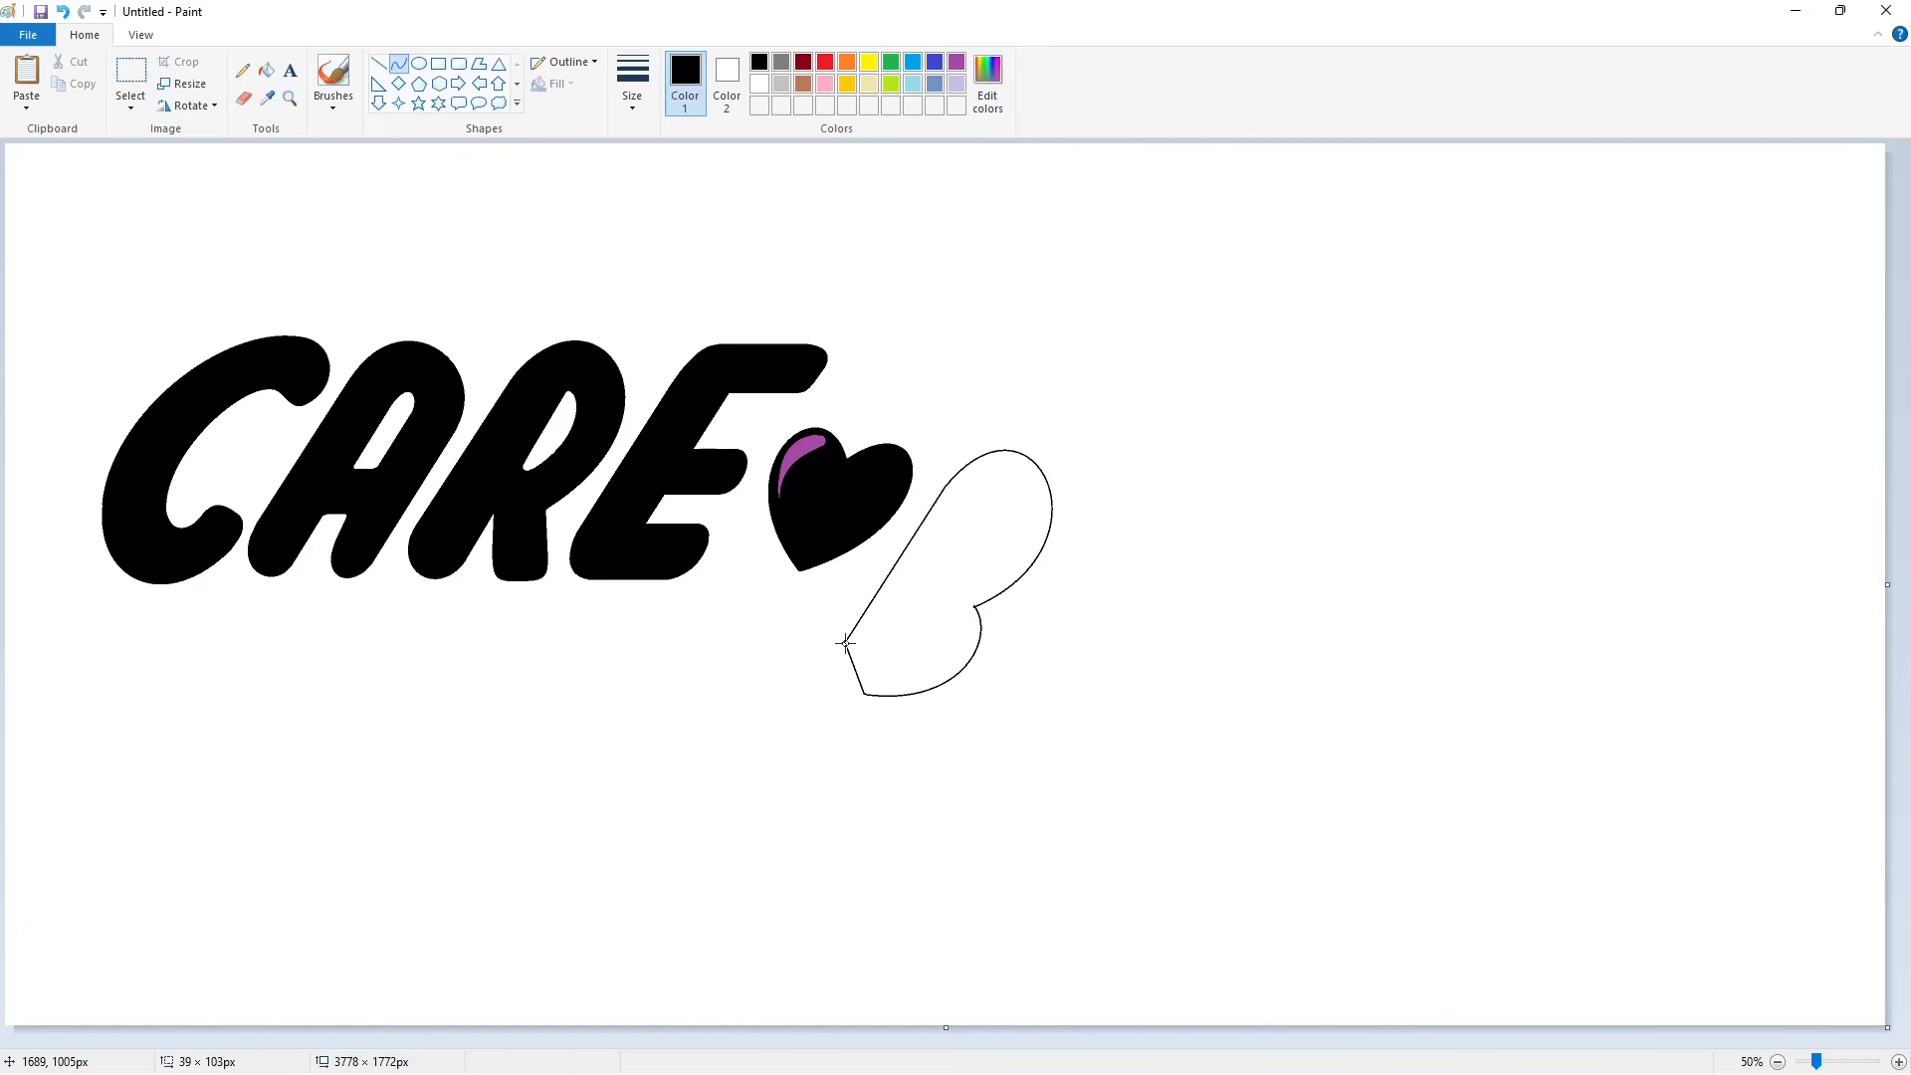
Step: Draw the B's two inner openings with a slanted straight line and a curve for each bowl
{"action": "left_click", "coordinate": [378, 63]}
{"action": "left_click_drag", "start_coordinate": [1005, 489], "coordinate": [883, 676]}
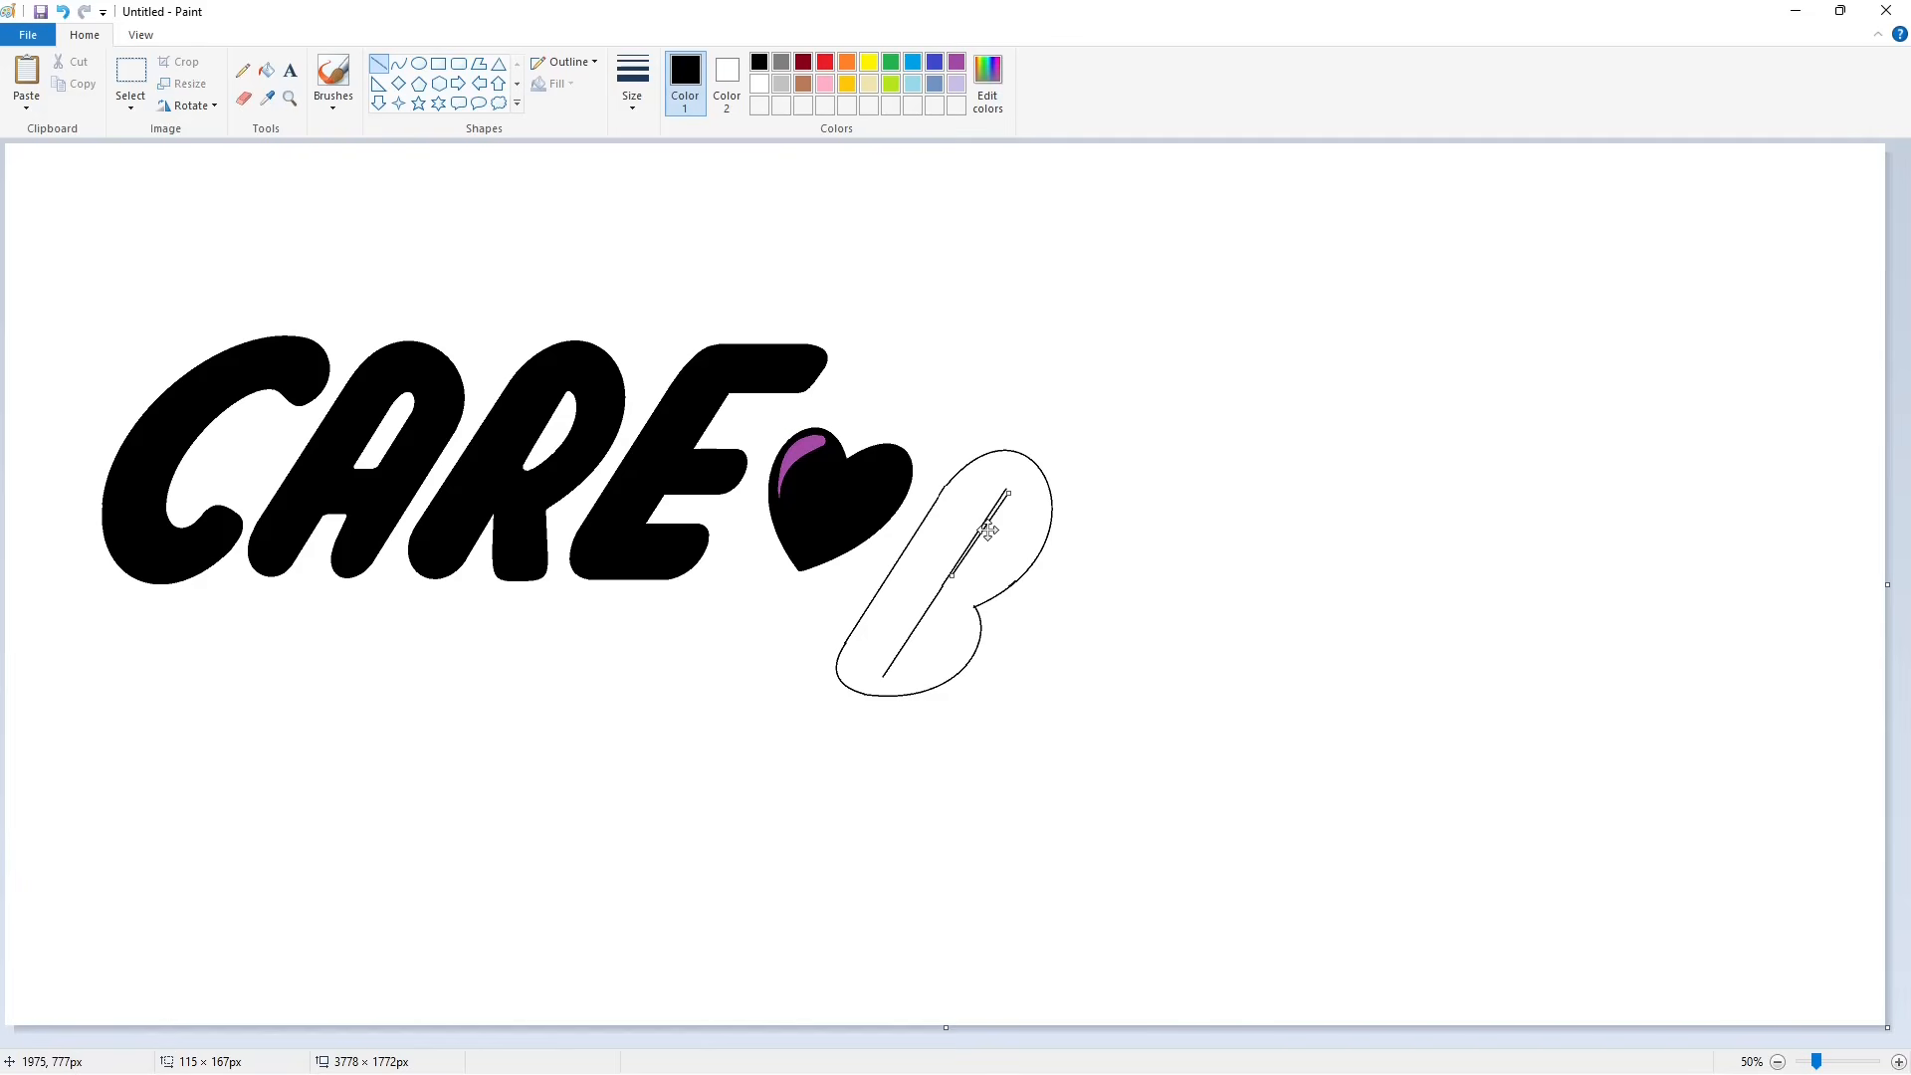
{"action": "left_click", "coordinate": [398, 62]}
{"action": "mouse_move", "coordinate": [1002, 498]}
{"action": "left_mouse_down"}
{"action": "mouse_move", "coordinate": [948, 578]}
{"action": "mouse_move", "coordinate": [1011, 563]}
{"action": "left_mouse_up"}
{"action": "left_click_drag", "start_coordinate": [932, 627], "coordinate": [938, 647]}
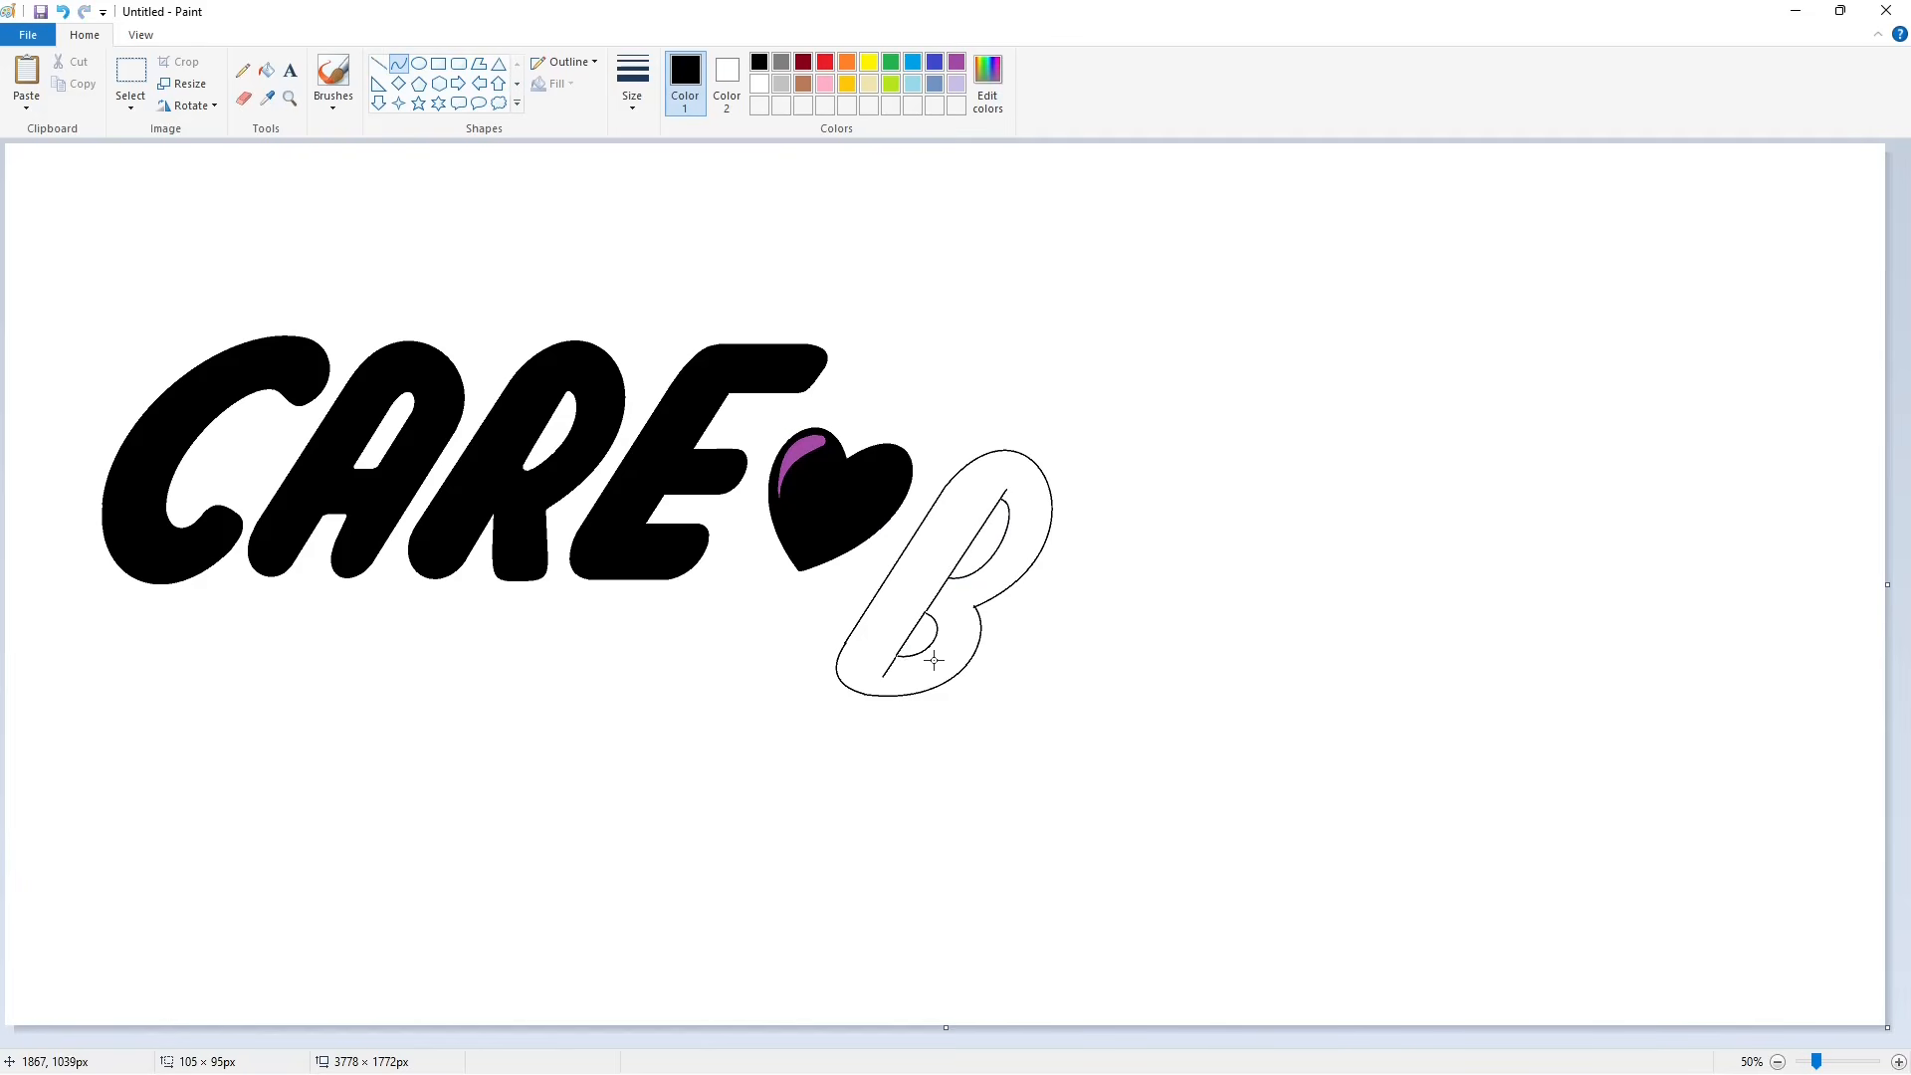
Step: Fill the B's body with black and smooth the lower part of its slanted back edge with a white line
{"action": "left_click", "coordinate": [265, 70]}
{"action": "left_click", "coordinate": [952, 607]}
{"action": "left_click", "coordinate": [1898, 1062]}
{"action": "left_click", "coordinate": [378, 62]}
{"action": "left_click", "coordinate": [632, 79]}
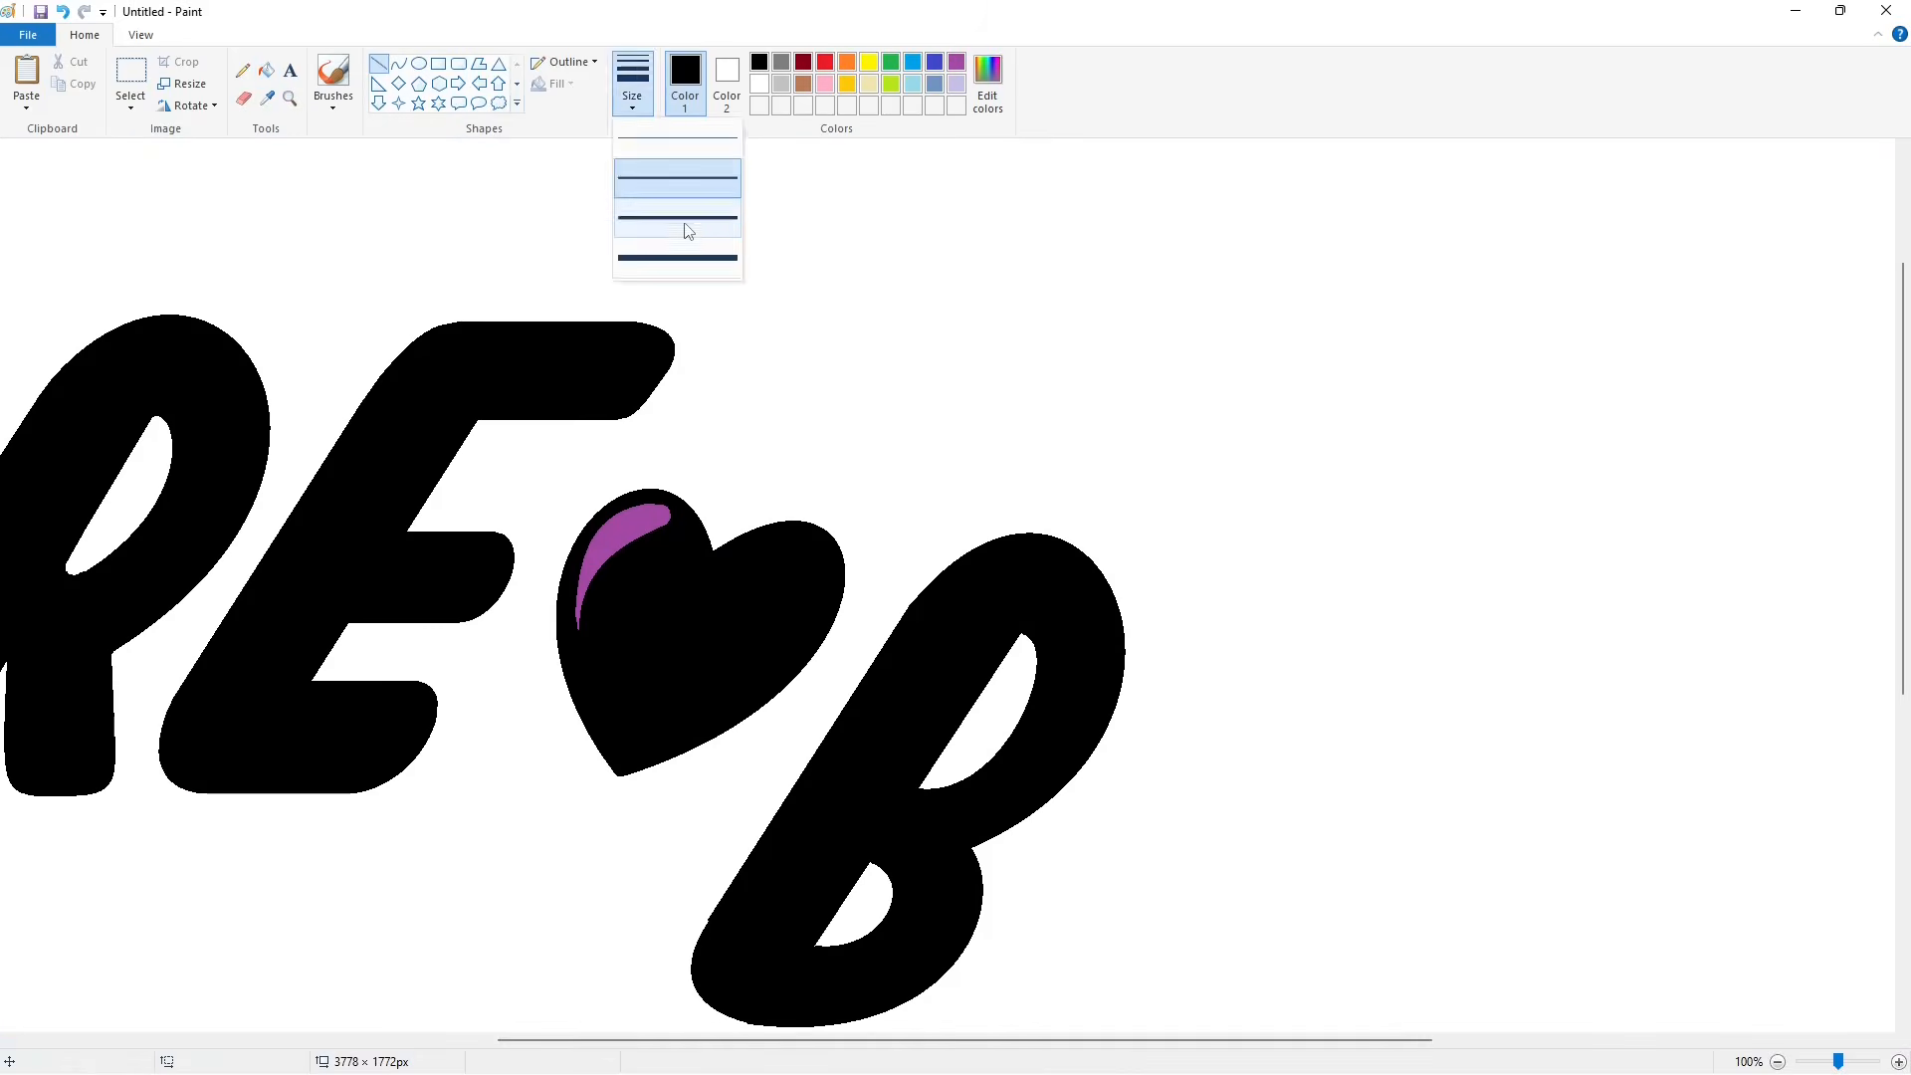
{"action": "left_click", "coordinate": [759, 83]}
{"action": "scroll", "coordinate": [700, 715], "scroll_direction": "down", "scroll_amount": 2}
{"action": "left_click_drag", "start_coordinate": [700, 715], "coordinate": [734, 658]}
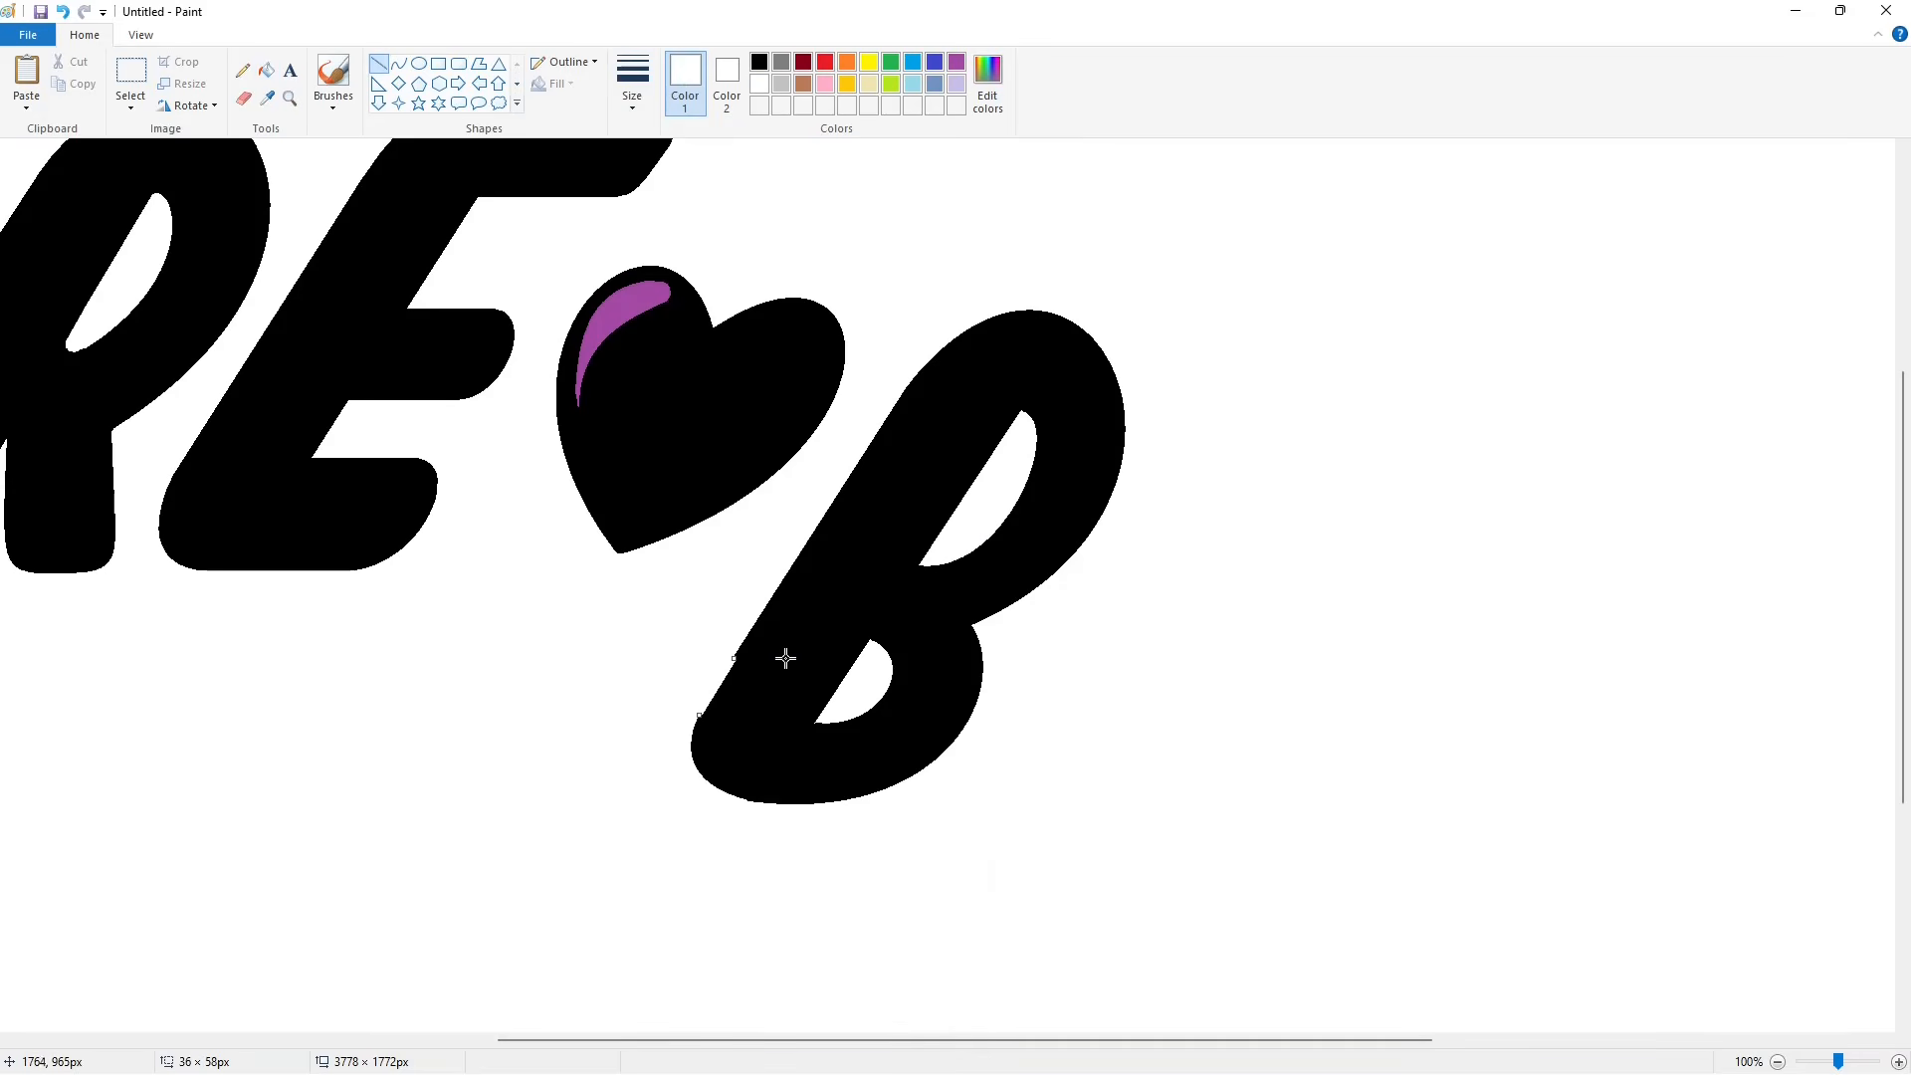
Step: Undo the last white line and straighten the B's slanted back edge with a black line
{"action": "key", "text": "ctrl+z"}
{"action": "left_click", "coordinate": [864, 618]}
{"action": "scroll", "coordinate": [875, 640], "scroll_direction": "up", "scroll_amount": 2}
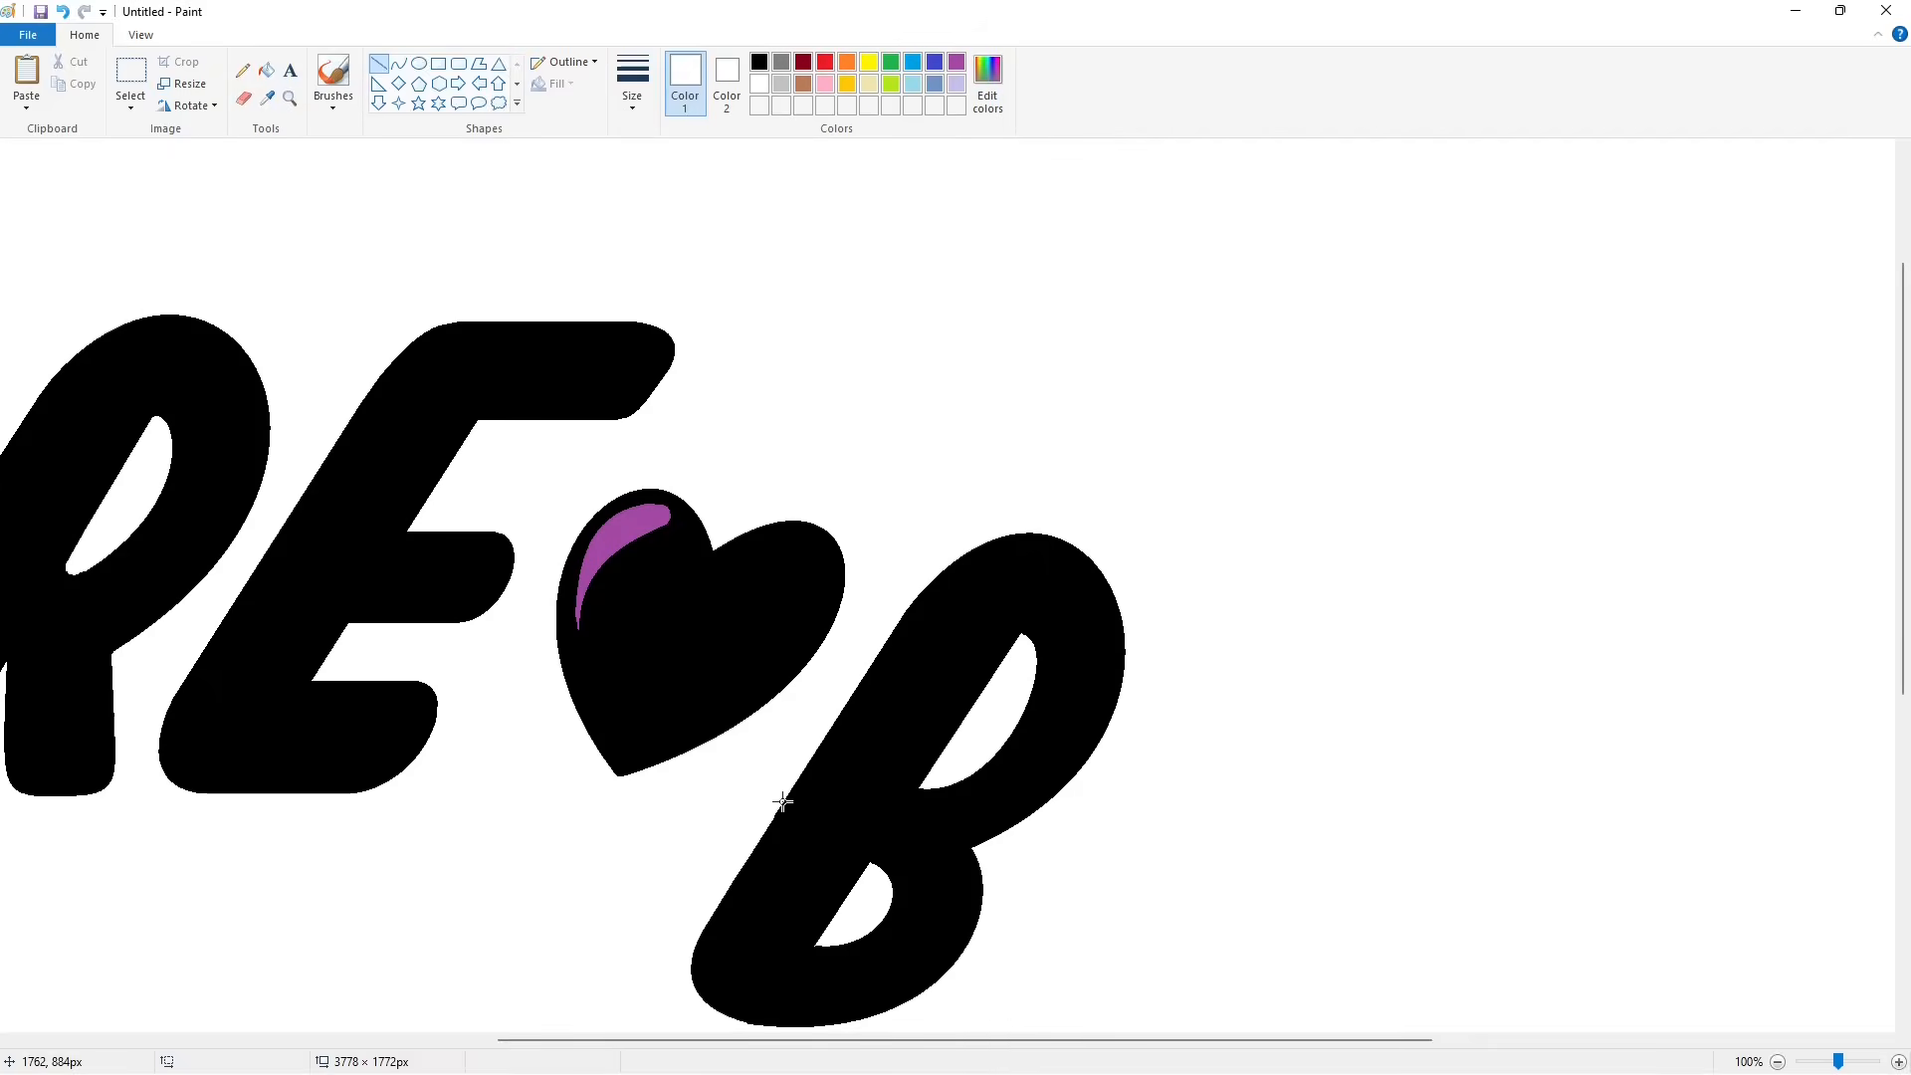
{"action": "left_click", "coordinate": [762, 65]}
{"action": "scroll", "coordinate": [773, 688], "scroll_direction": "down", "scroll_amount": 2}
{"action": "left_click_drag", "start_coordinate": [704, 697], "coordinate": [804, 560]}
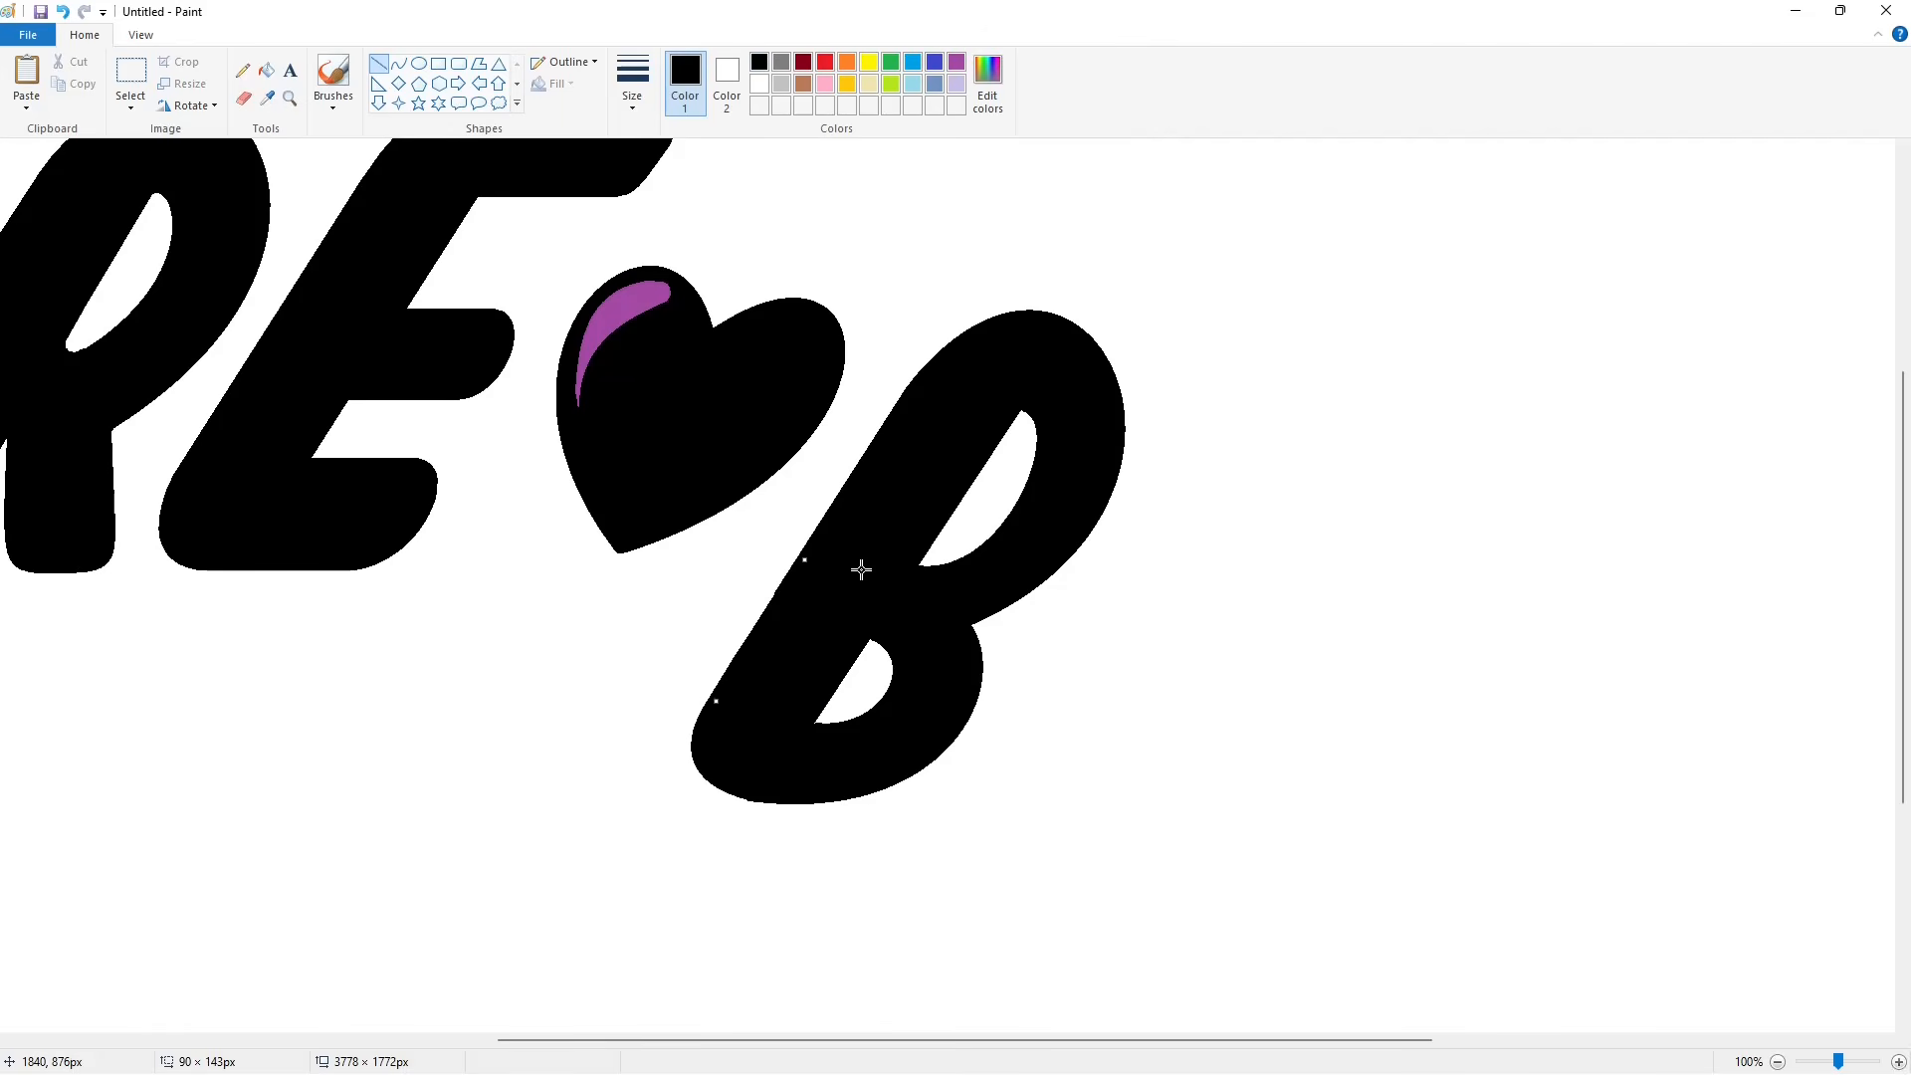
{"action": "left_click", "coordinate": [862, 569]}
{"action": "scroll", "coordinate": [899, 657], "scroll_direction": "down", "scroll_amount": 2}
{"action": "scroll", "coordinate": [796, 398], "scroll_direction": "up", "scroll_amount": 2}
{"action": "left_click", "coordinate": [759, 84]}
{"action": "scroll", "coordinate": [916, 808], "scroll_direction": "up", "scroll_amount": 2}
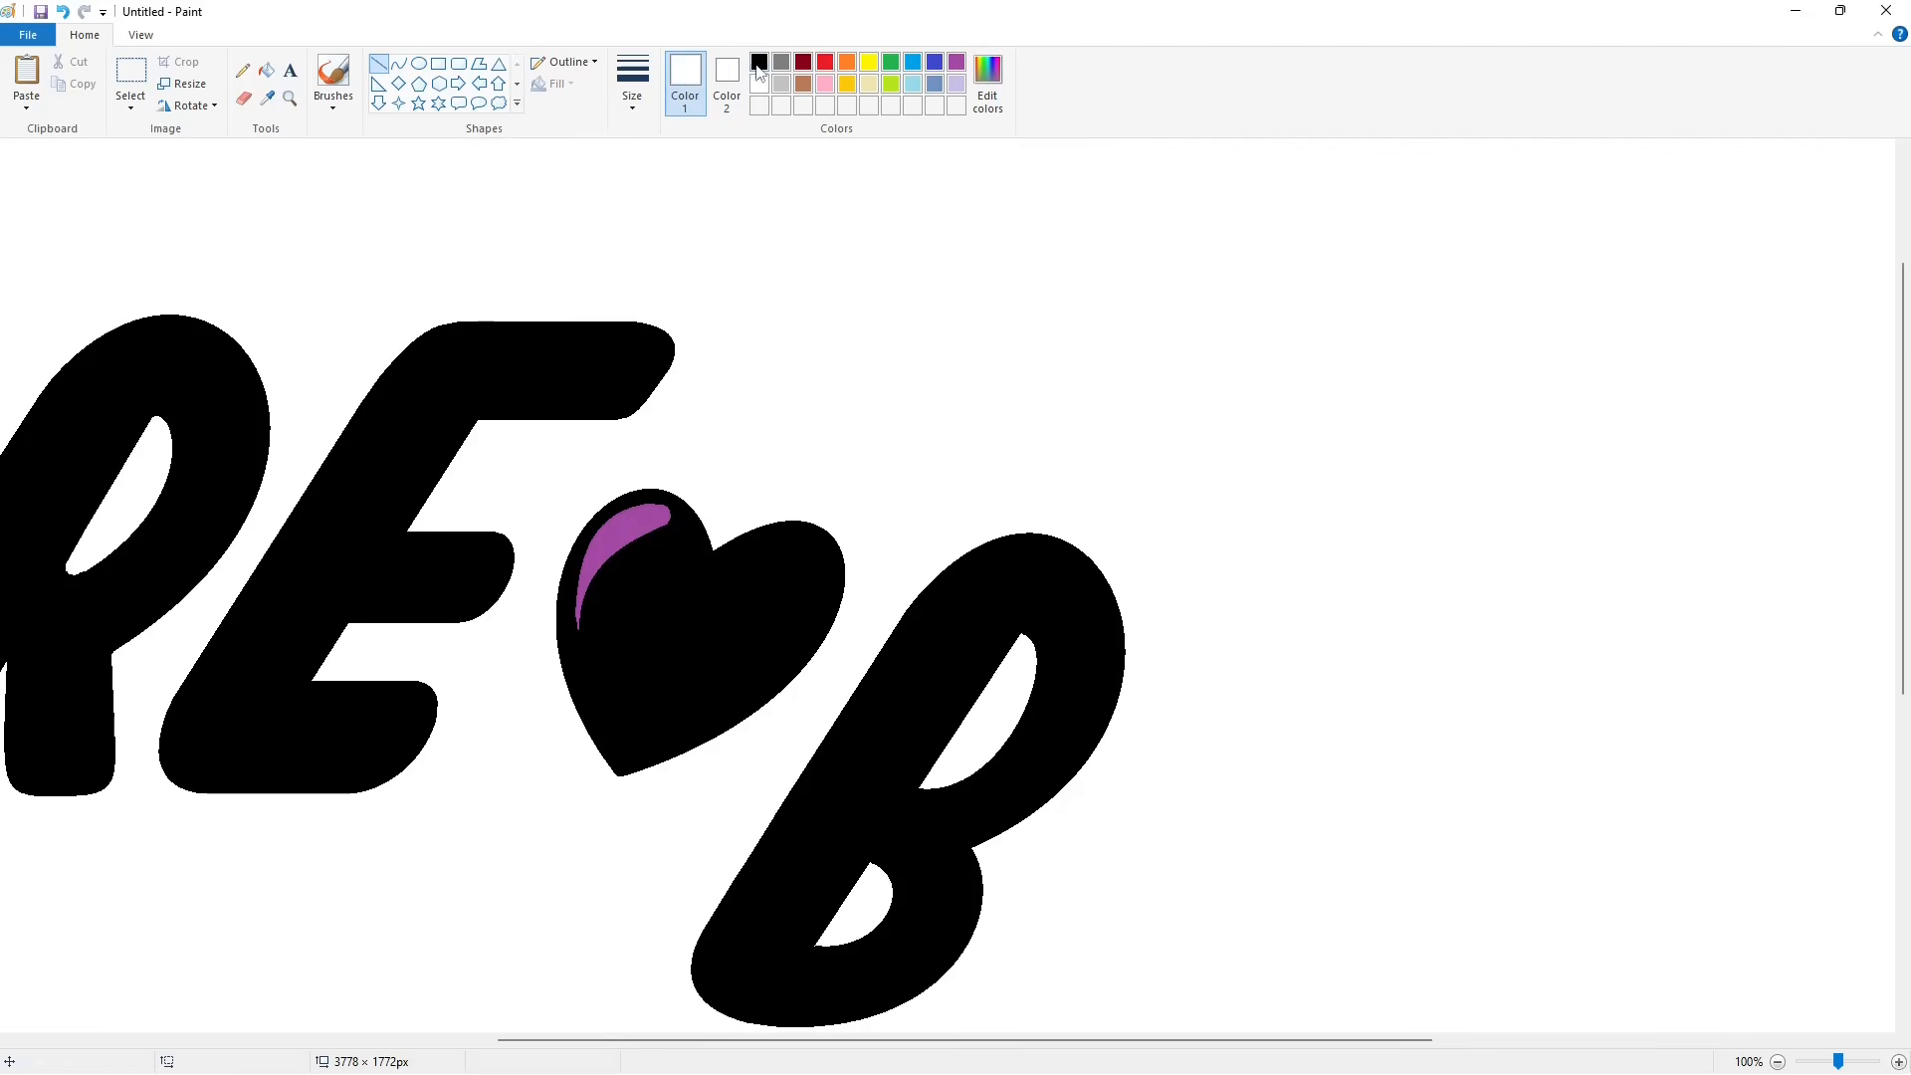
Step: Round off the corners of the B's two inner openings with short black lines
{"action": "left_click", "coordinate": [759, 66]}
{"action": "left_click_drag", "start_coordinate": [980, 794], "coordinate": [980, 794]}
{"action": "scroll", "coordinate": [777, 909], "scroll_direction": "down", "scroll_amount": 2}
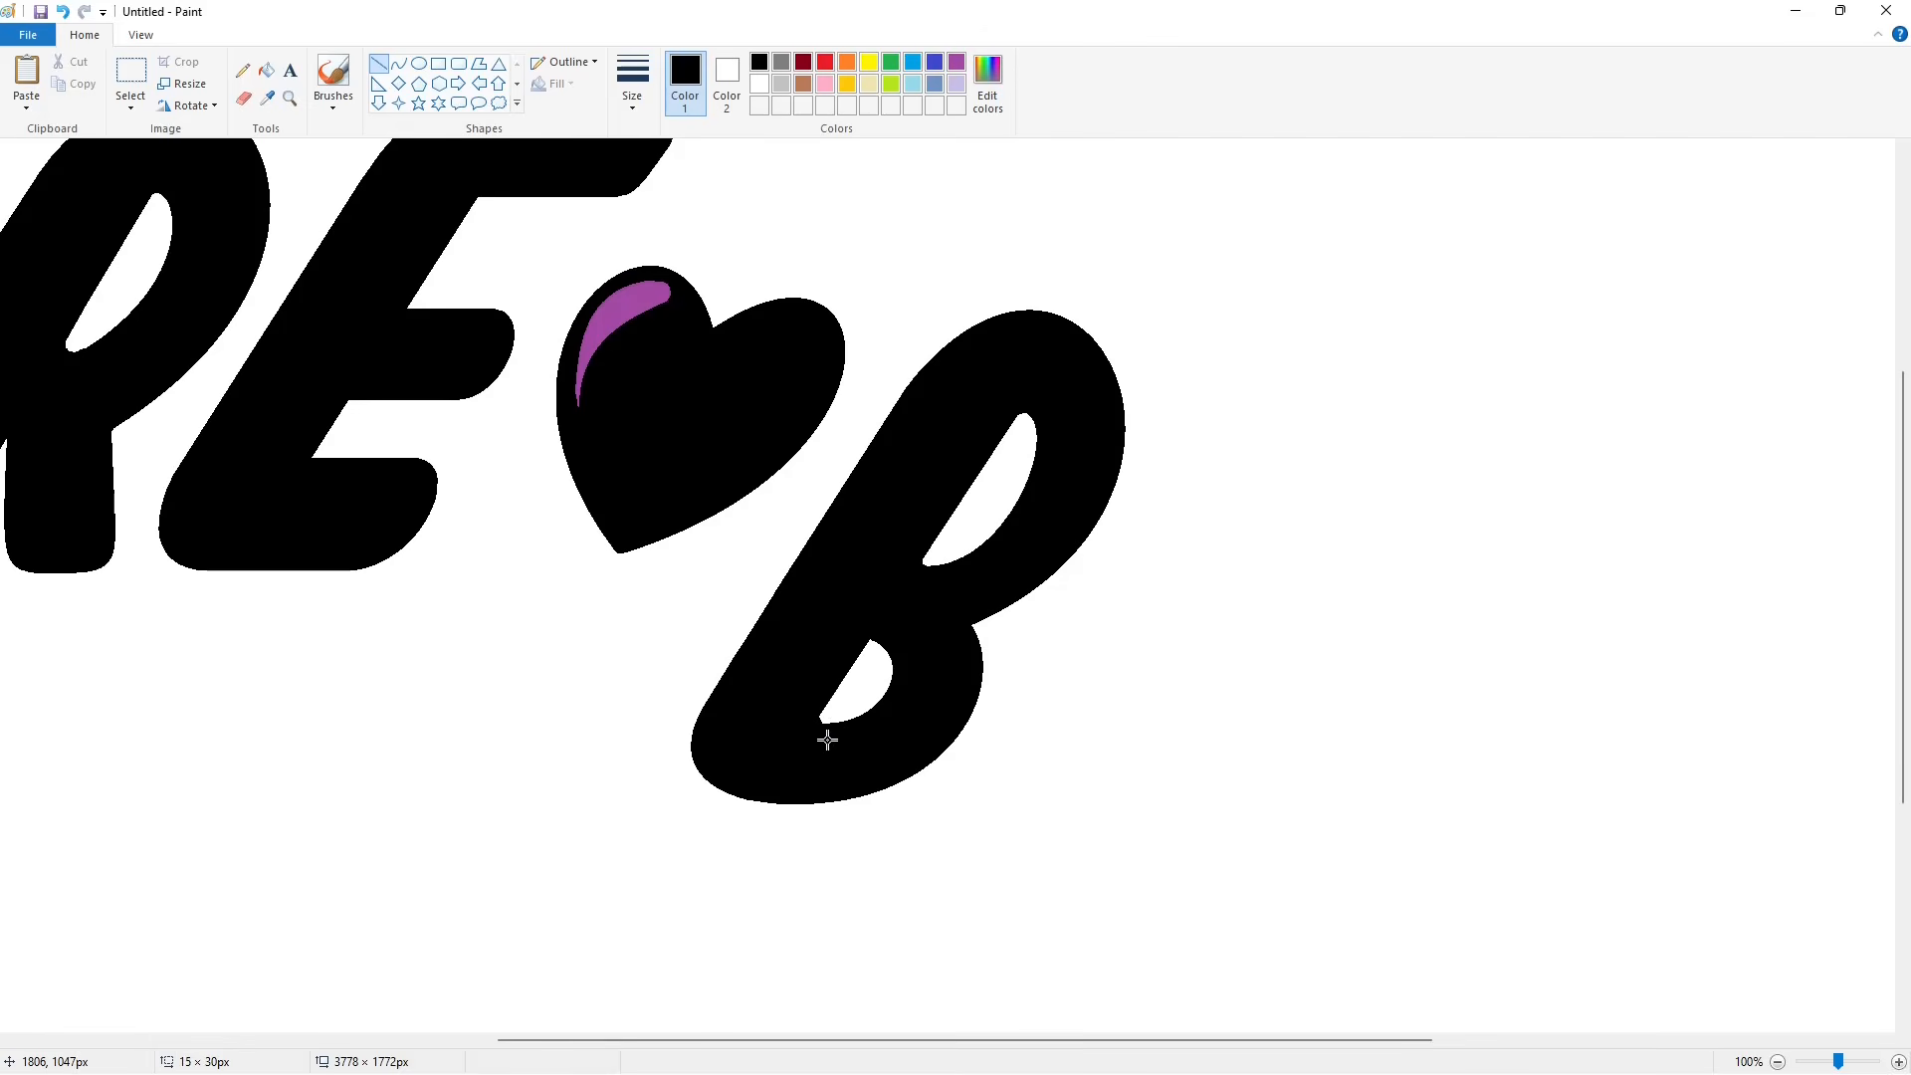
{"action": "left_click_drag", "start_coordinate": [836, 733], "coordinate": [881, 714]}
{"action": "left_click_drag", "start_coordinate": [864, 640], "coordinate": [905, 645]}
{"action": "left_click", "coordinate": [1484, 853]}
{"action": "scroll", "coordinate": [1484, 853], "scroll_direction": "down", "scroll_amount": 2}
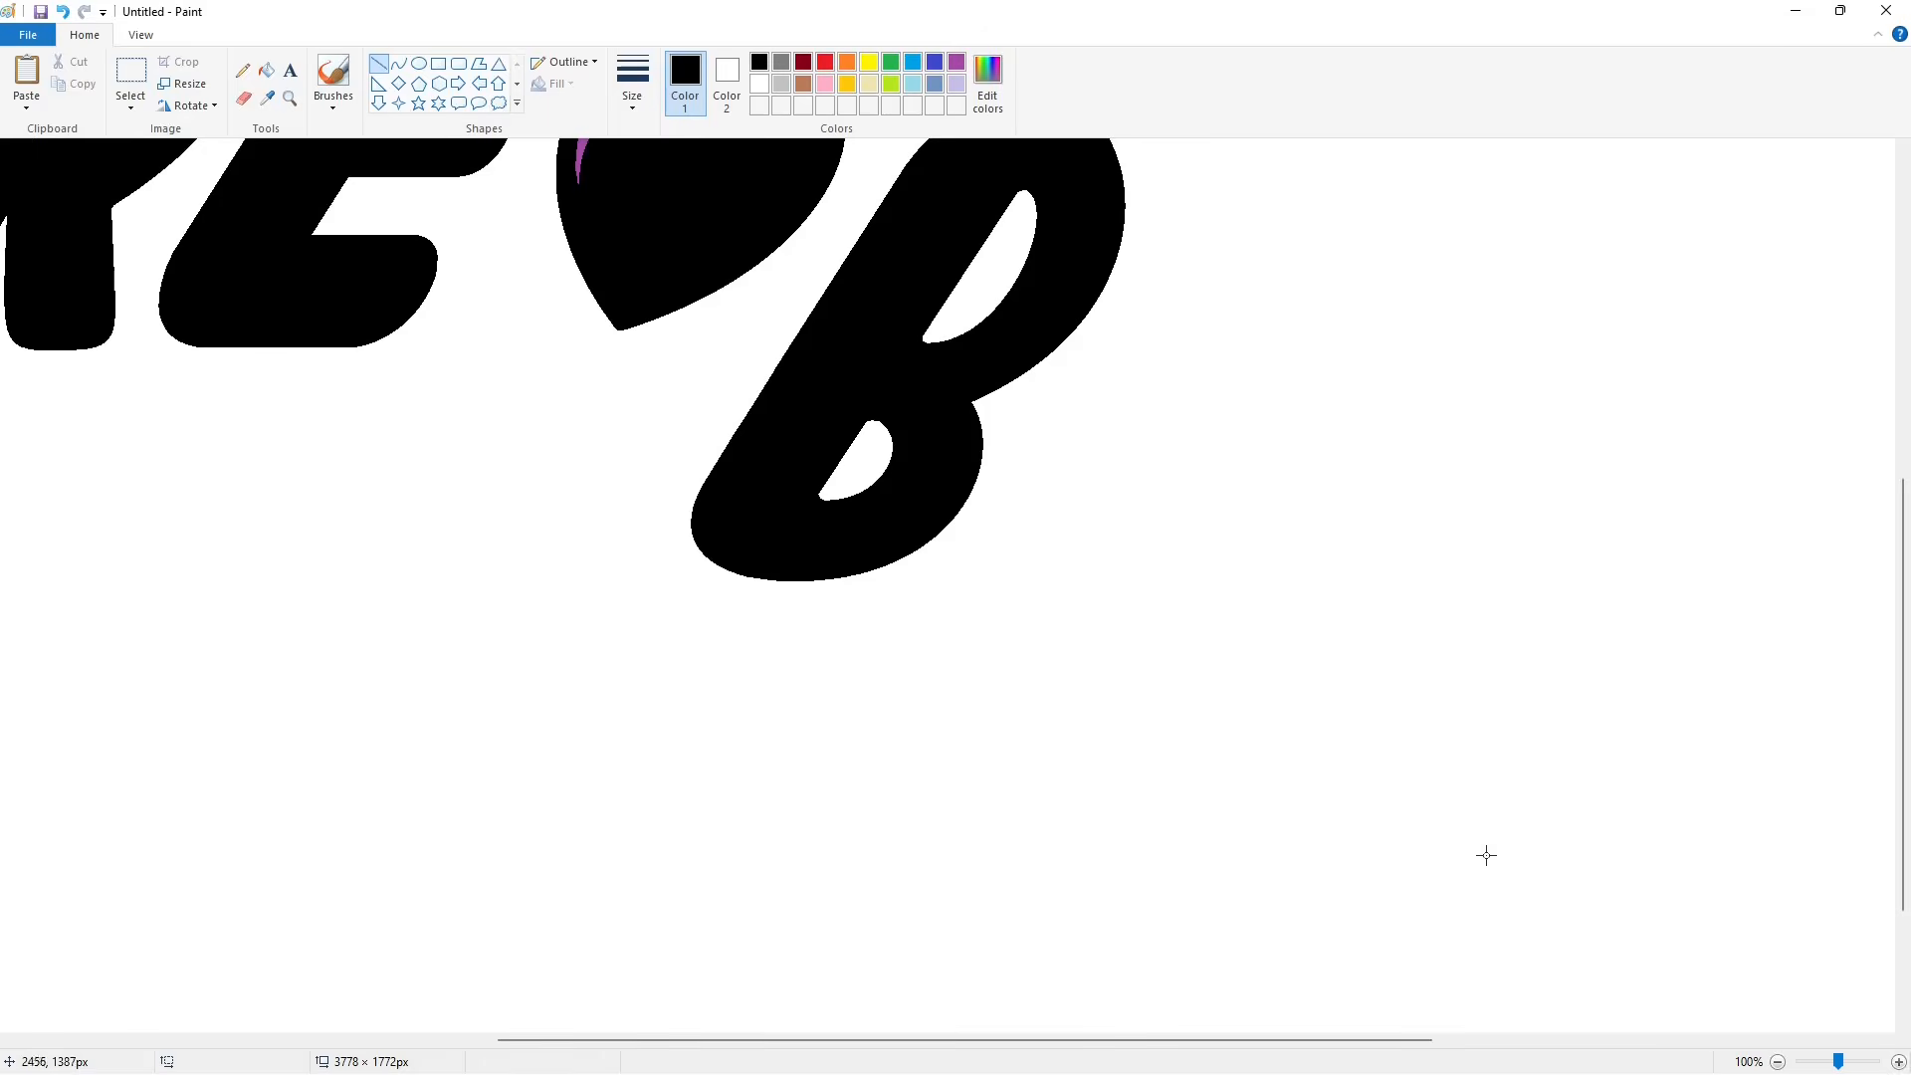
{"action": "left_click_drag", "start_coordinate": [817, 476], "coordinate": [813, 512]}
{"action": "left_click", "coordinate": [1638, 921]}
Step: Draw a horizontal purple guideline just beneath the B, extending across the space for the remaining letters
{"action": "scroll", "coordinate": [1638, 922], "scroll_direction": "up", "scroll_amount": 4}
{"action": "left_click", "coordinate": [1778, 1062]}
{"action": "left_click", "coordinate": [956, 63]}
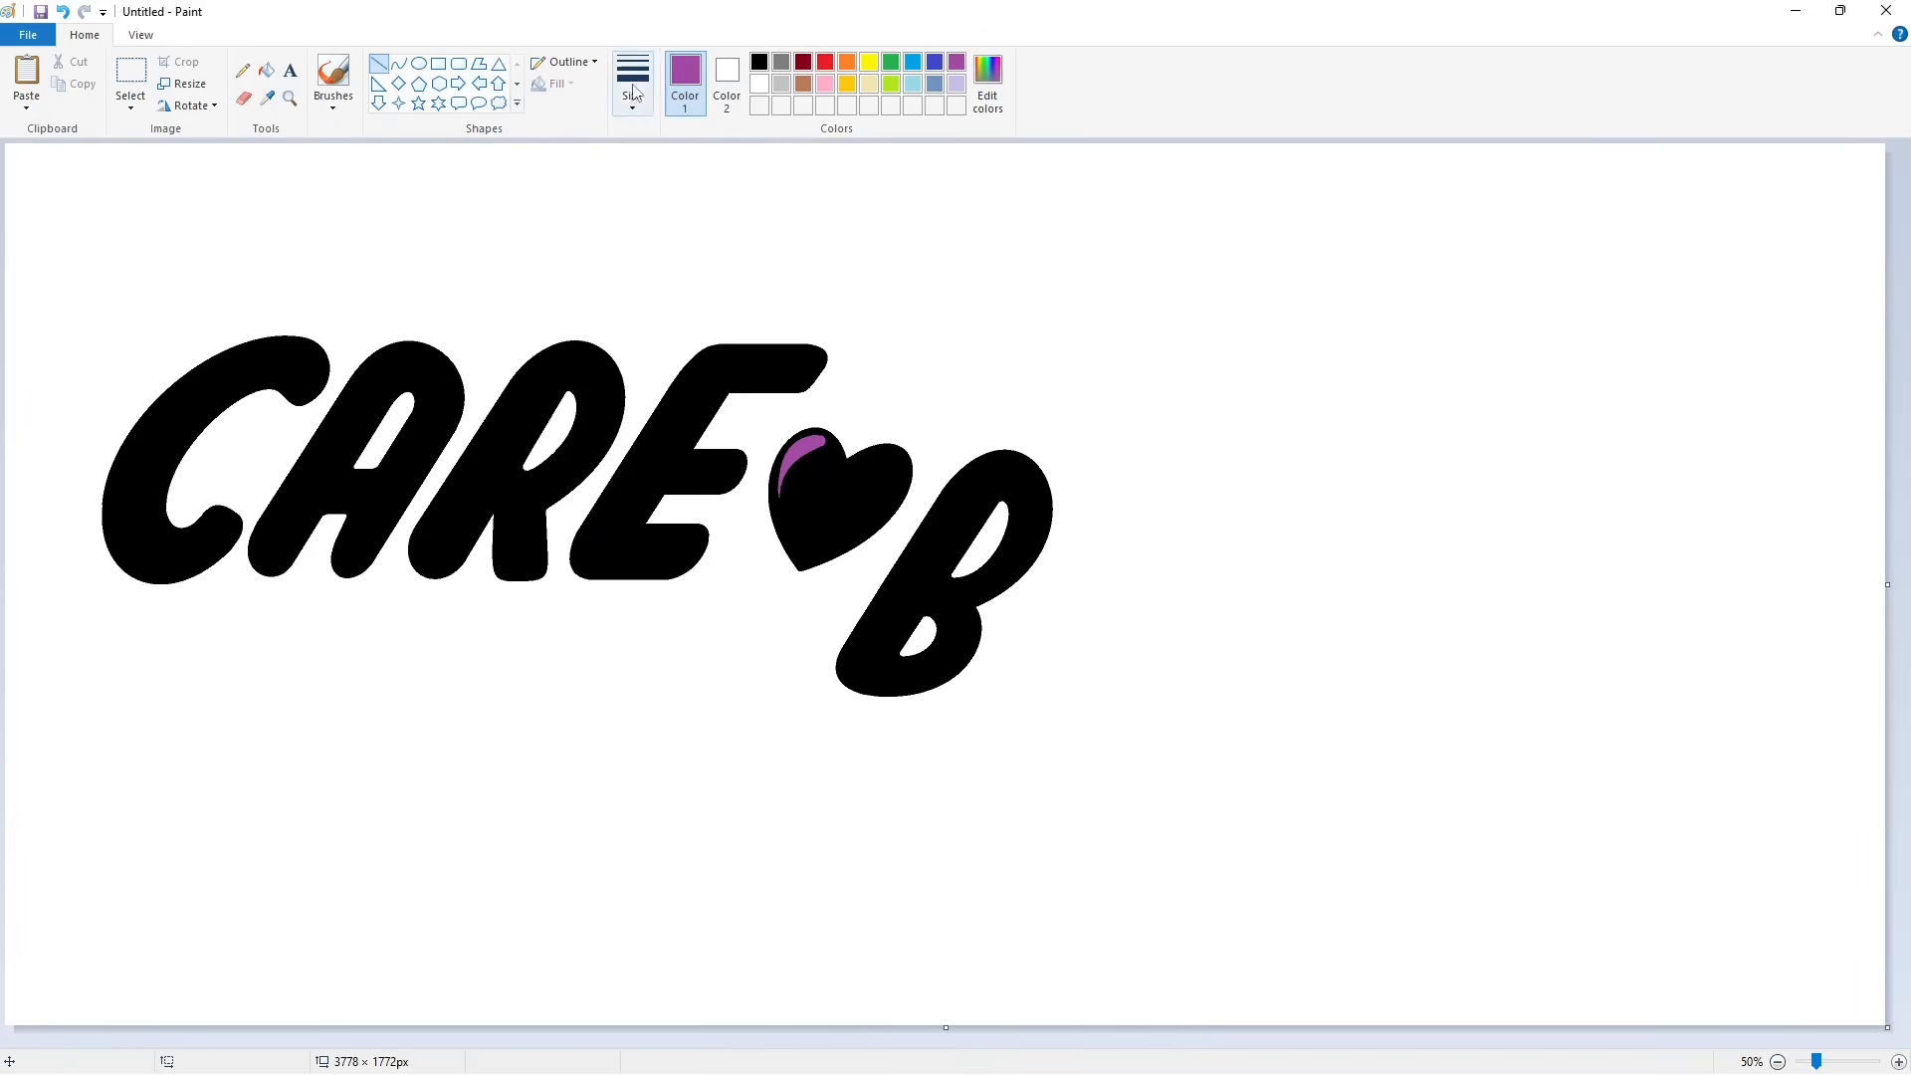
{"action": "left_click", "coordinate": [632, 84]}
{"action": "left_click", "coordinate": [678, 221]}
{"action": "left_click_drag", "start_coordinate": [799, 707], "coordinate": [1757, 708]}
{"action": "left_click_drag", "start_coordinate": [1363, 707], "coordinate": [1363, 701]}
{"action": "left_click", "coordinate": [1301, 849]}
Step: Copy the E into the blank area below CARE with transparent selection, and fill the stray R and heart fragments beside it with white
{"action": "left_click", "coordinate": [131, 75]}
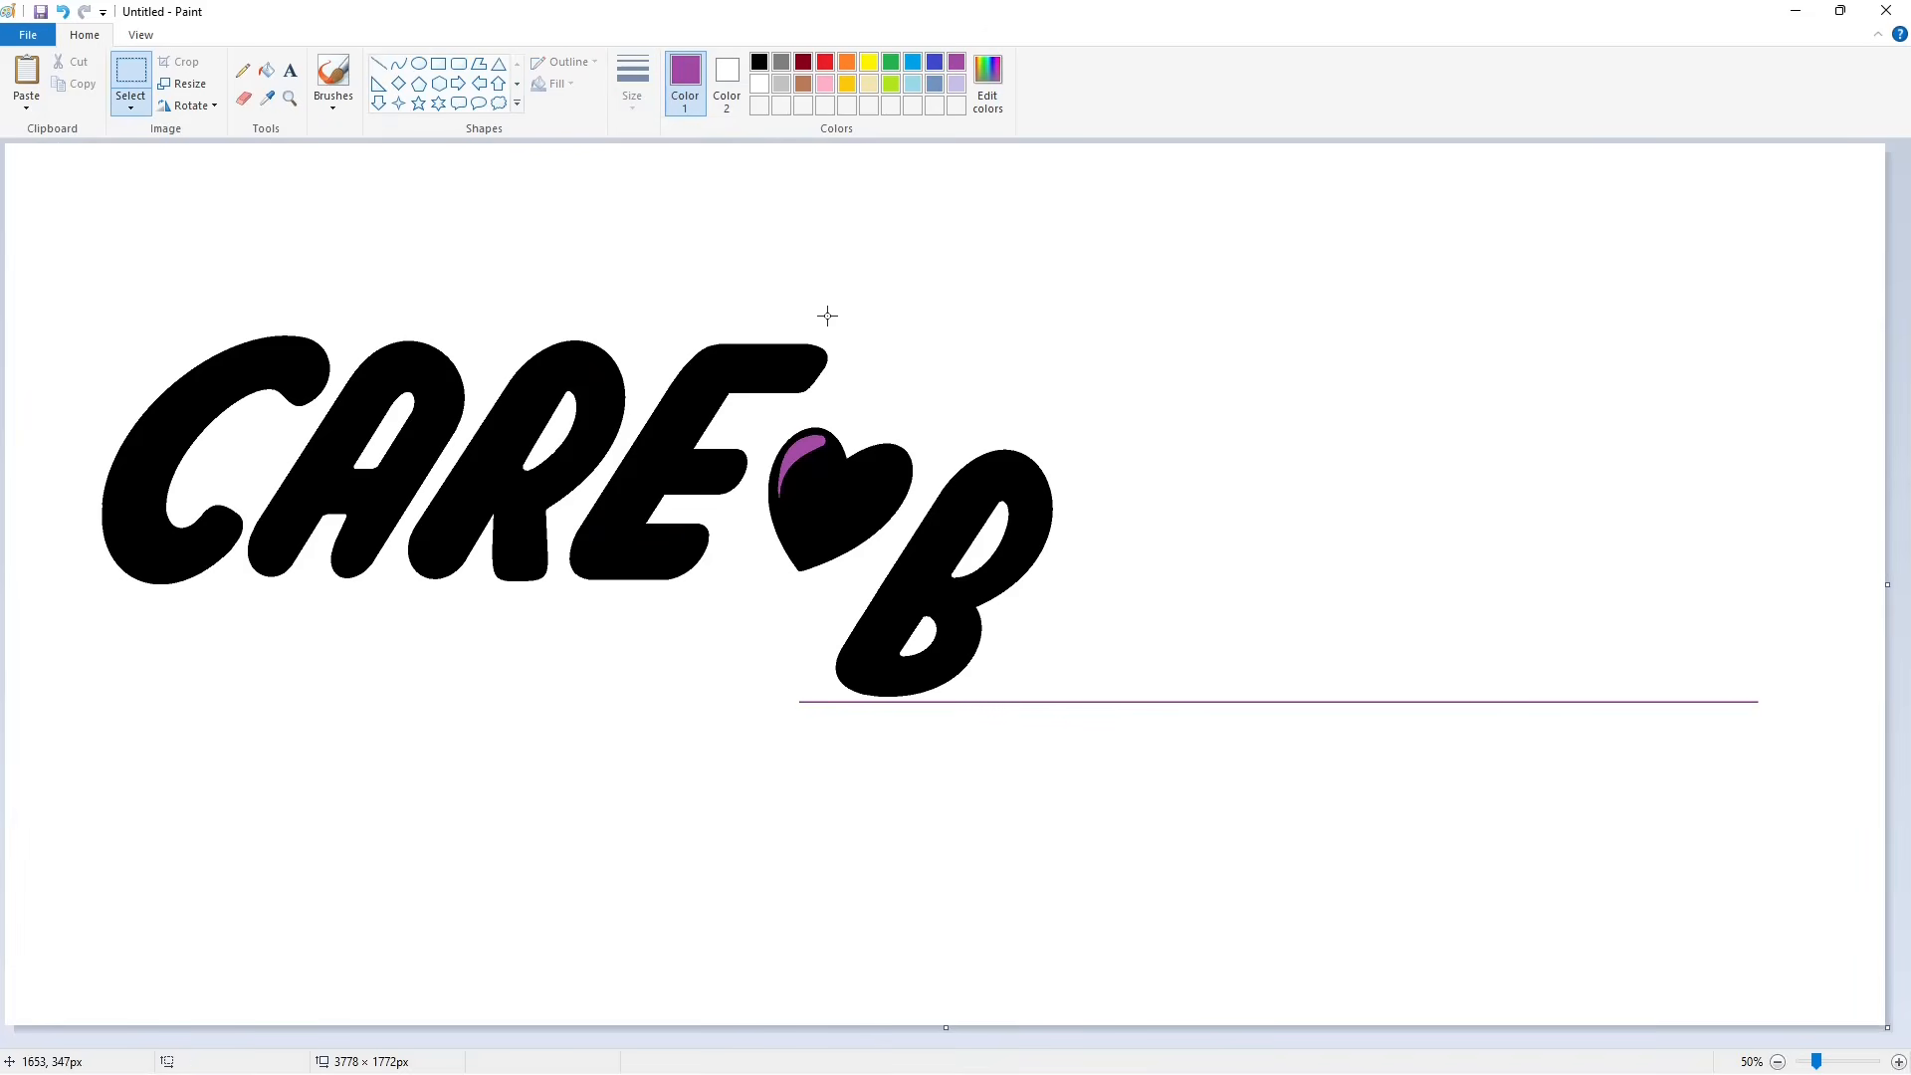
{"action": "left_click_drag", "start_coordinate": [830, 625], "coordinate": [831, 625]}
{"action": "key", "text": "ctrl+c"}
{"action": "key", "text": "ctrl+v"}
{"action": "left_click", "coordinate": [130, 105]}
{"action": "left_click", "coordinate": [189, 287]}
{"action": "left_click_drag", "start_coordinate": [168, 243], "coordinate": [209, 772]}
{"action": "left_click", "coordinate": [265, 71]}
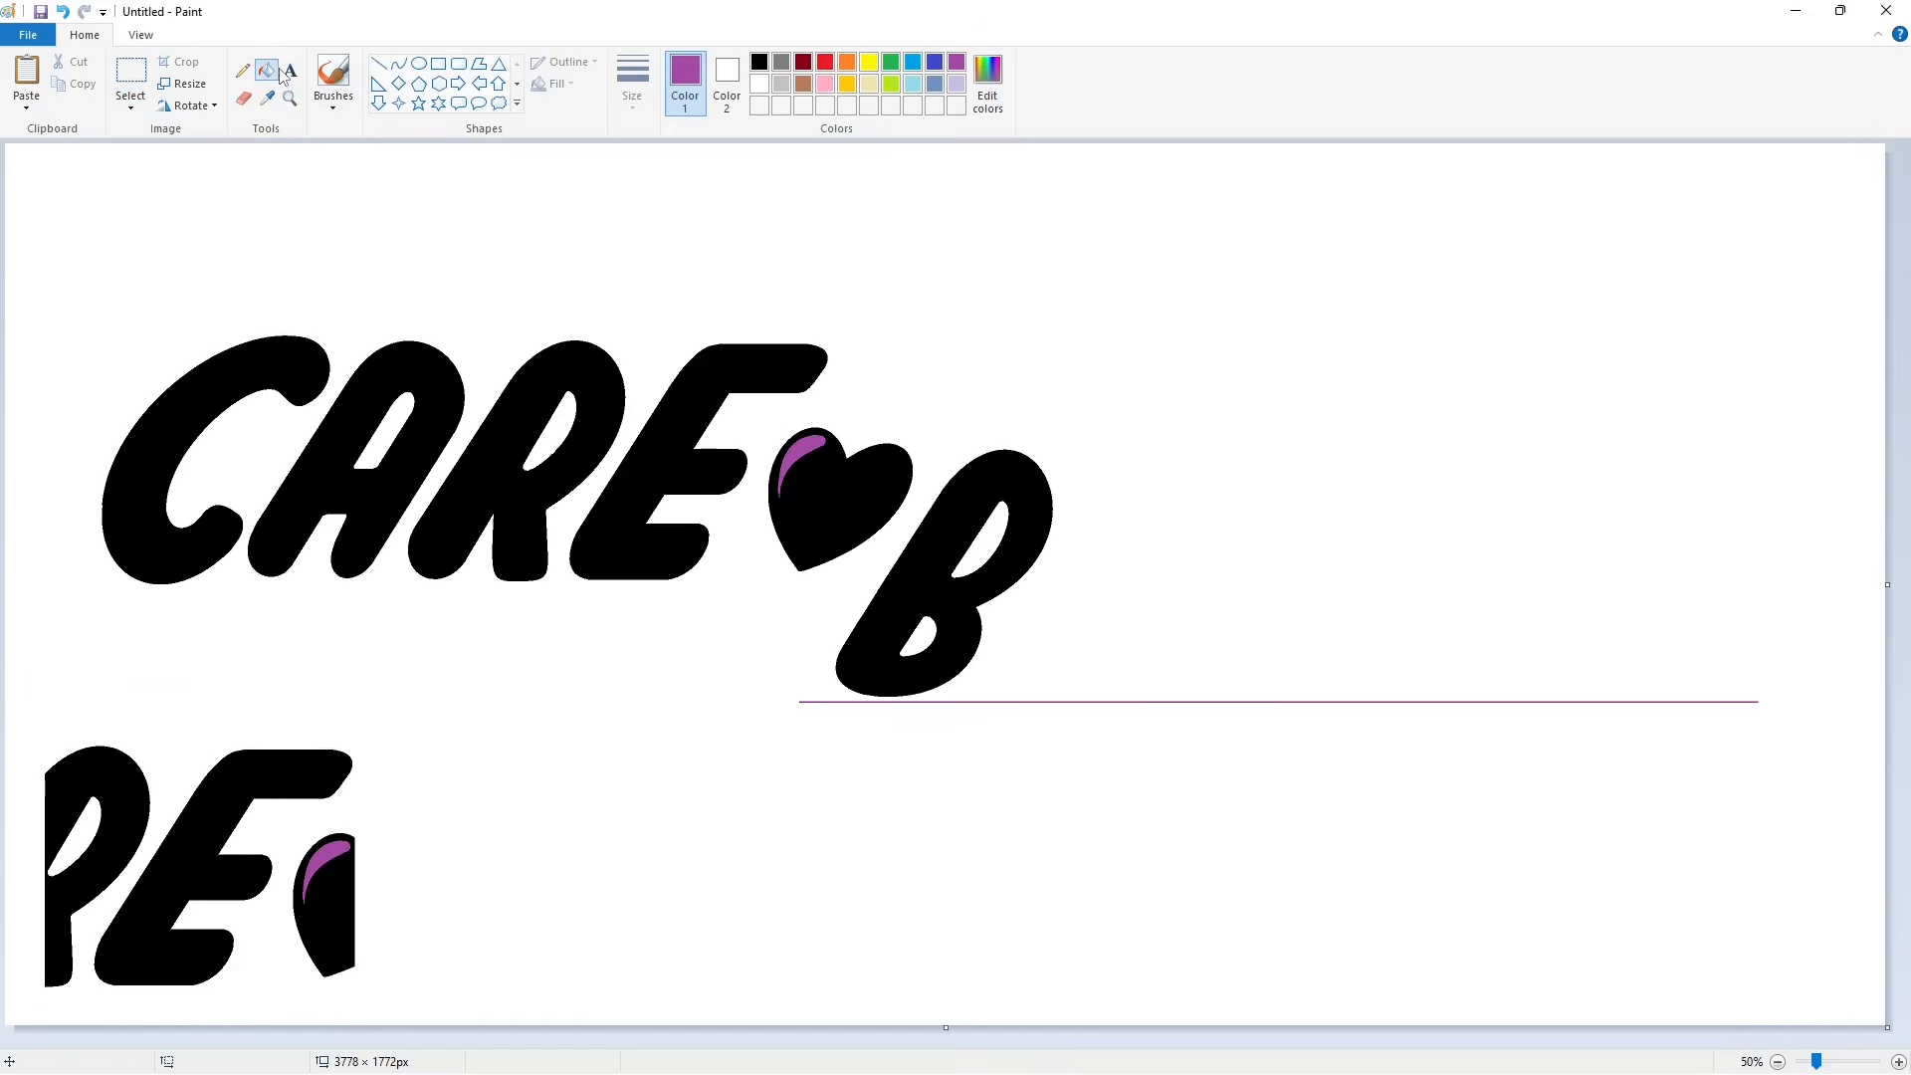
{"action": "left_click", "coordinate": [759, 84]}
{"action": "left_click", "coordinate": [336, 878]}
{"action": "left_click", "coordinate": [125, 838]}
Step: Place a copy of the isolated E after the B above the guideline and erase the leftover E with white fill
{"action": "left_click", "coordinate": [130, 75]}
{"action": "left_click_drag", "start_coordinate": [30, 704], "coordinate": [426, 1041]}
{"action": "key", "text": "ctrl+c"}
{"action": "key", "text": "ctrl+v"}
{"action": "mouse_move", "coordinate": [178, 327]}
{"action": "left_mouse_down"}
{"action": "mouse_move", "coordinate": [1158, 597]}
{"action": "mouse_move", "coordinate": [1117, 591]}
{"action": "left_mouse_up"}
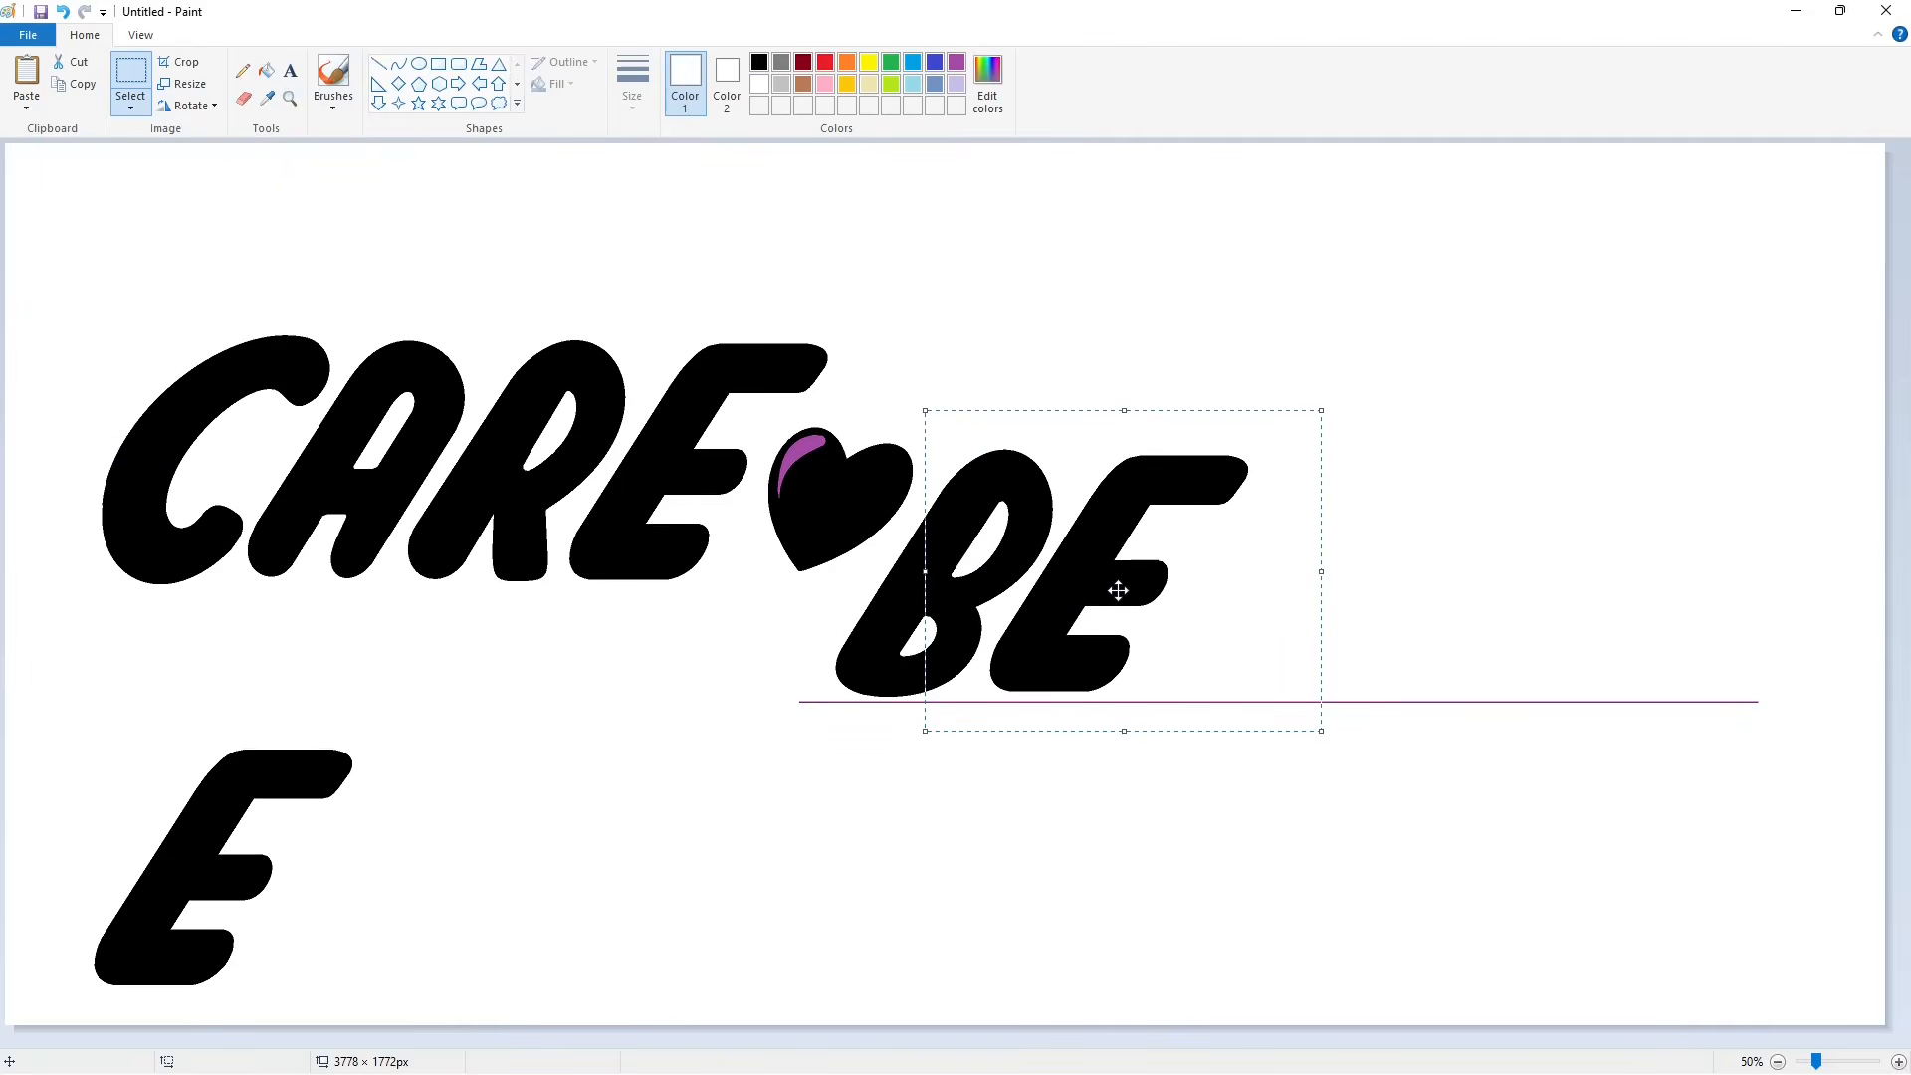
{"action": "left_click", "coordinate": [1142, 780]}
{"action": "left_click", "coordinate": [267, 70]}
{"action": "left_click", "coordinate": [189, 838]}
{"action": "left_click", "coordinate": [130, 75]}
{"action": "left_click_drag", "start_coordinate": [248, 259], "coordinate": [537, 662]}
{"action": "key", "text": "ctrl+c"}
{"action": "key", "text": "ctrl+v"}
{"action": "left_click_drag", "start_coordinate": [179, 341], "coordinate": [244, 849]}
{"action": "left_click", "coordinate": [367, 153]}
{"action": "left_click", "coordinate": [266, 70]}
{"action": "left_click", "coordinate": [115, 761]}
{"action": "left_click", "coordinate": [308, 834]}
{"action": "left_click", "coordinate": [130, 75]}
{"action": "left_click_drag", "start_coordinate": [36, 670], "coordinate": [371, 1002]}
{"action": "key", "text": "ctrl+z"}
{"action": "key", "text": "ctrl+z"}
{"action": "key", "text": "ctrl+z"}
{"action": "key", "text": "ctrl+z"}
Step: Copy the whole A into the blank area below CARE and fill the stray C and R fragments around it with white
{"action": "left_click_drag", "start_coordinate": [545, 249], "coordinate": [160, 597]}
{"action": "key", "text": "ctrl+c"}
{"action": "key", "text": "ctrl+v"}
{"action": "left_click_drag", "start_coordinate": [154, 361], "coordinate": [200, 864]}
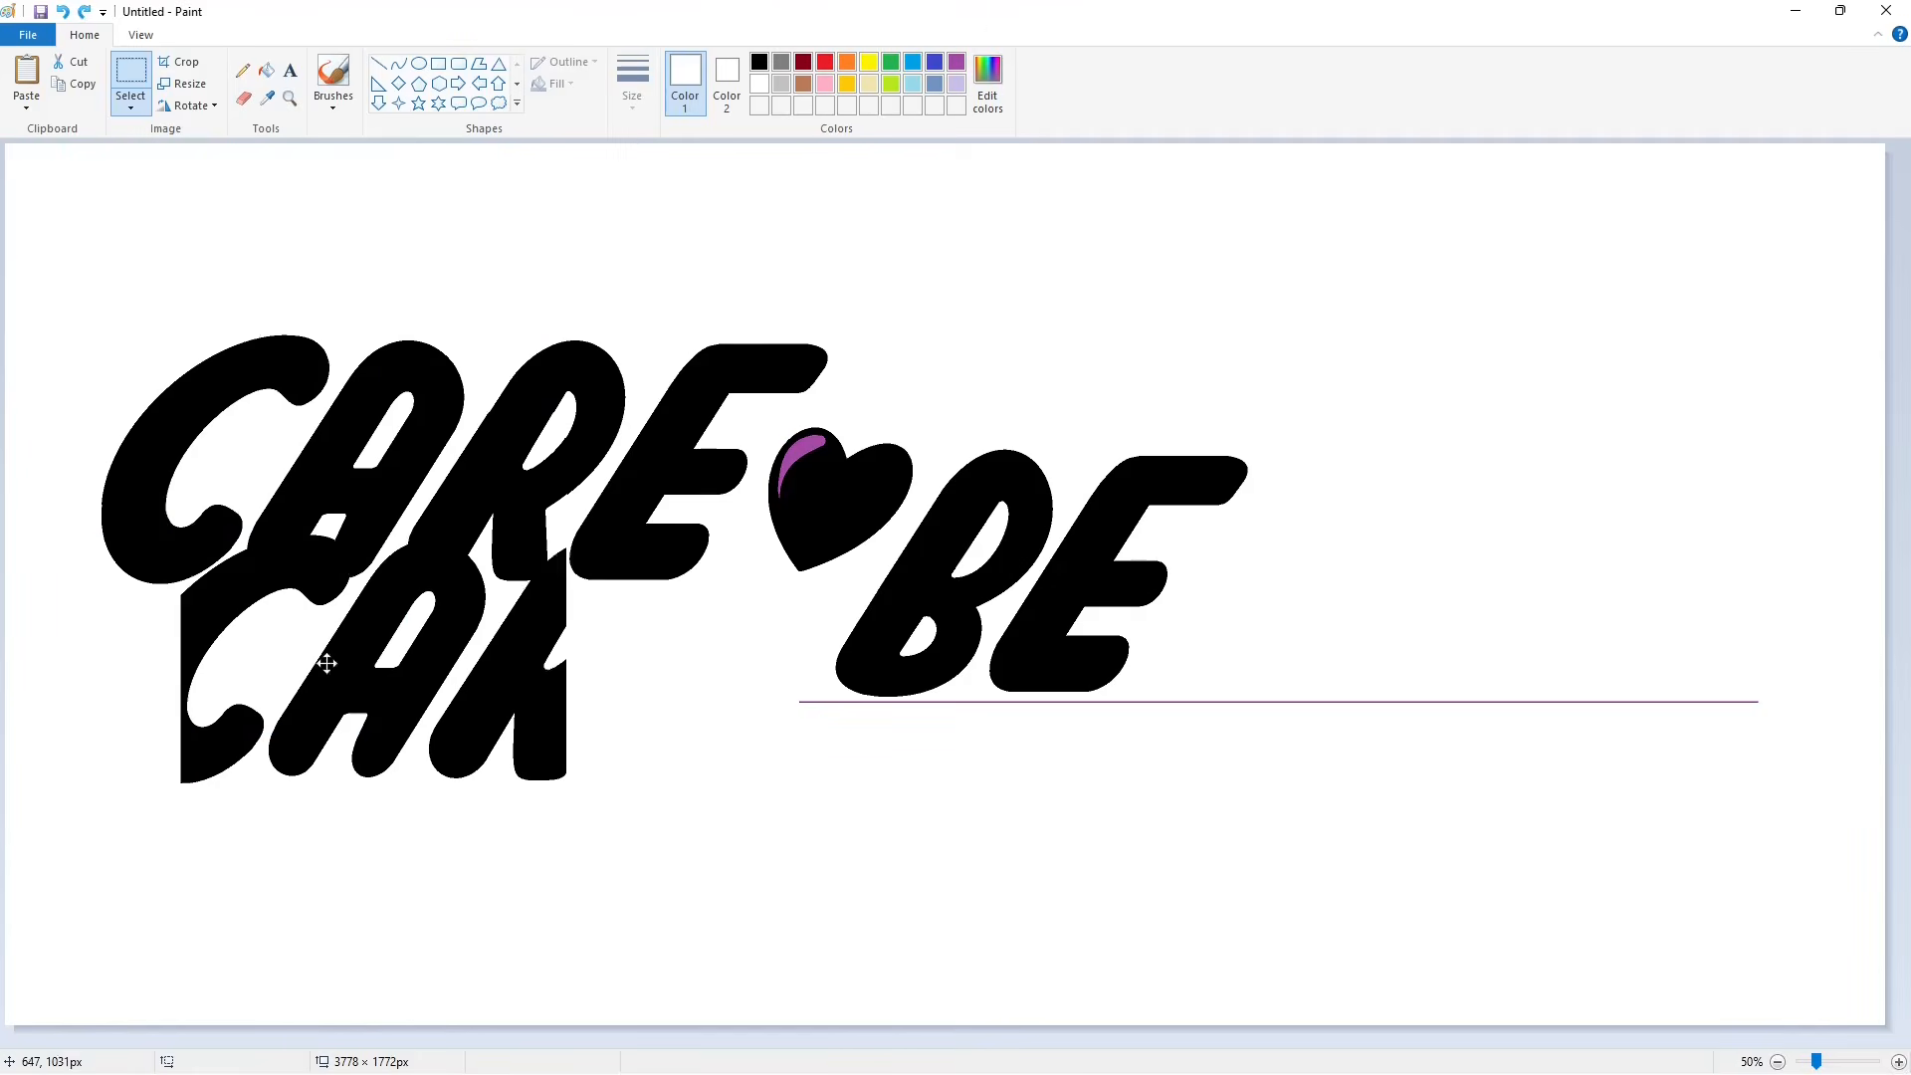
{"action": "left_click", "coordinate": [266, 71]}
{"action": "left_click", "coordinate": [94, 796]}
{"action": "left_click", "coordinate": [373, 856]}
Step: Place a copy of the isolated A after the E of the second word and erase the leftover A with white fill
{"action": "left_click", "coordinate": [130, 75]}
{"action": "left_click_drag", "start_coordinate": [8, 685], "coordinate": [428, 1025]}
{"action": "key", "text": "ctrl+c"}
{"action": "key", "text": "ctrl+v"}
{"action": "left_click_drag", "start_coordinate": [260, 364], "coordinate": [1282, 614]}
{"action": "key", "text": "Left"}
{"action": "key", "text": "Left"}
{"action": "key", "text": "Left"}
{"action": "key", "text": "Up"}
{"action": "left_click", "coordinate": [273, 205]}
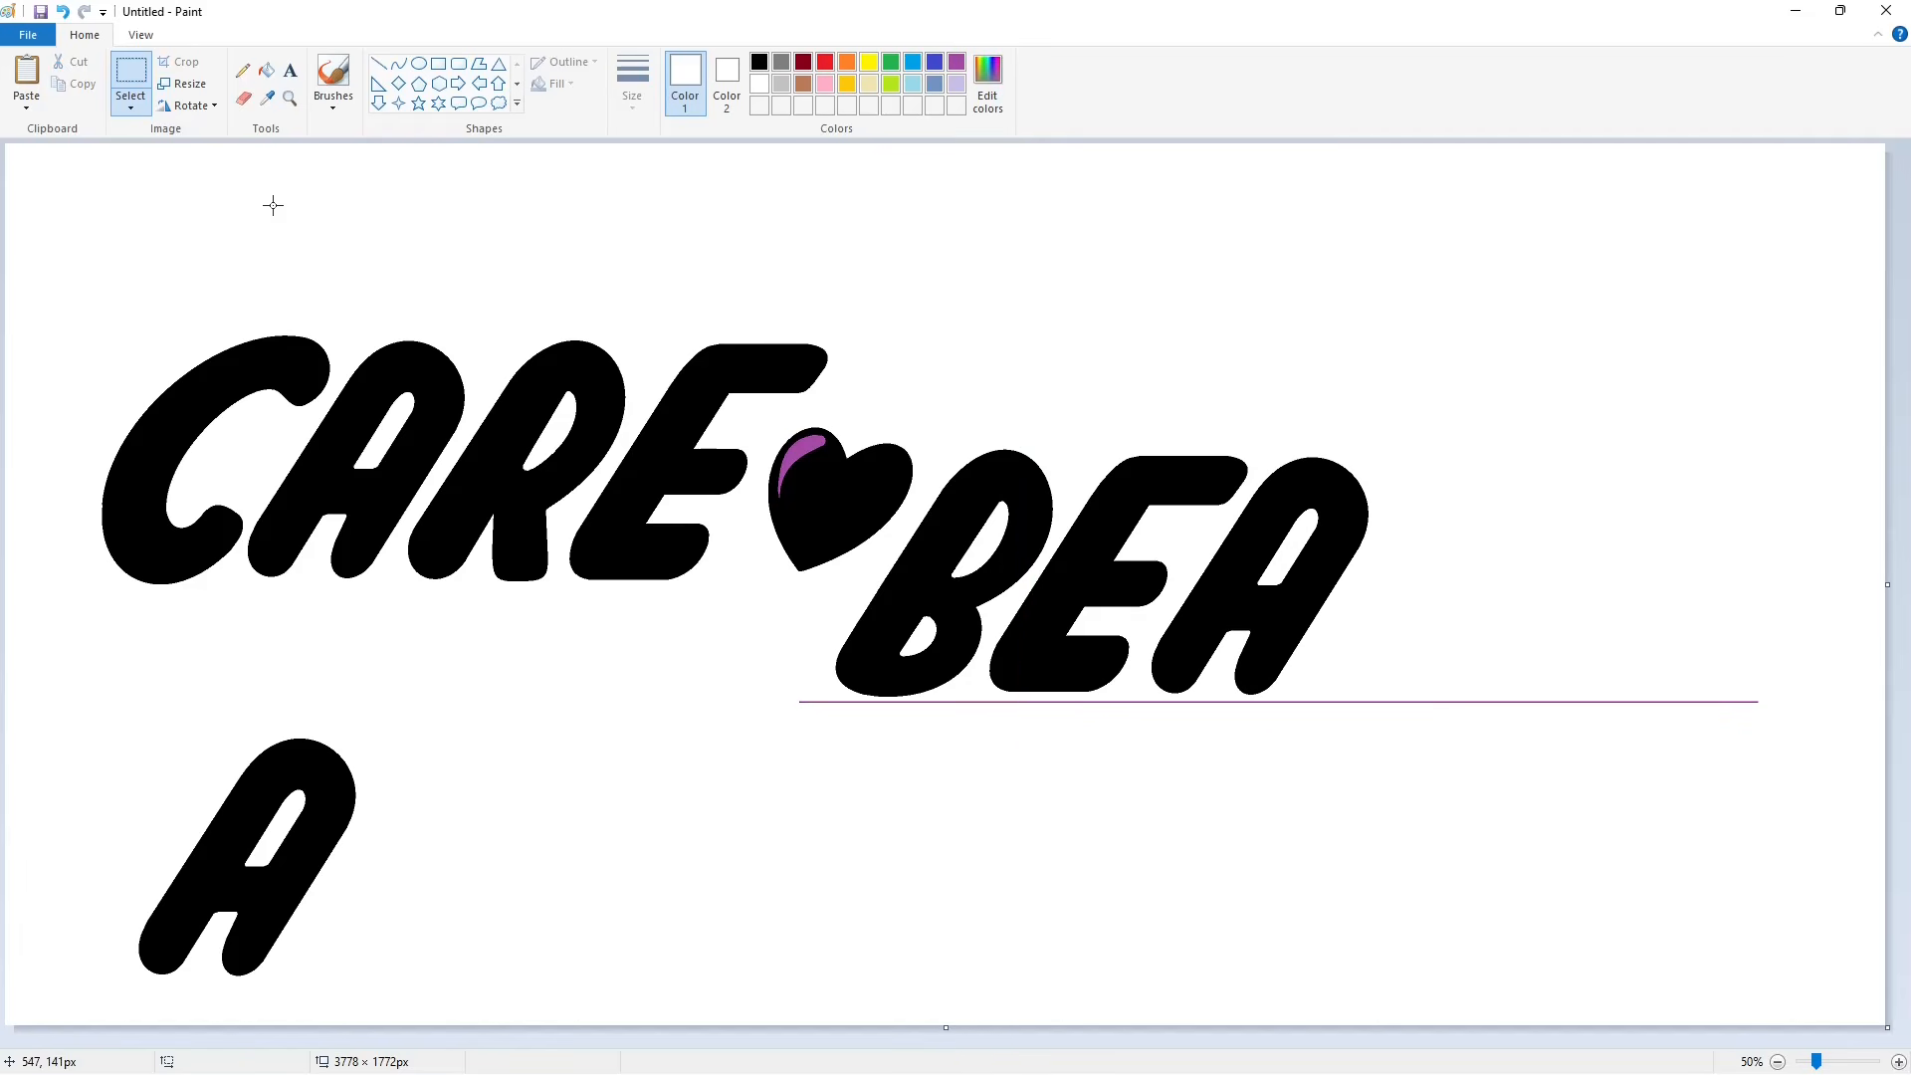
{"action": "left_click", "coordinate": [267, 71]}
{"action": "left_click", "coordinate": [302, 748]}
Step: Copy the R into the blank area below CARE and fill the stray A and E fragments around it with white
{"action": "left_click", "coordinate": [130, 75]}
{"action": "left_click_drag", "start_coordinate": [389, 269], "coordinate": [642, 631]}
{"action": "key", "text": "ctrl+c"}
{"action": "key", "text": "ctrl+v"}
{"action": "left_click_drag", "start_coordinate": [143, 268], "coordinate": [229, 796]}
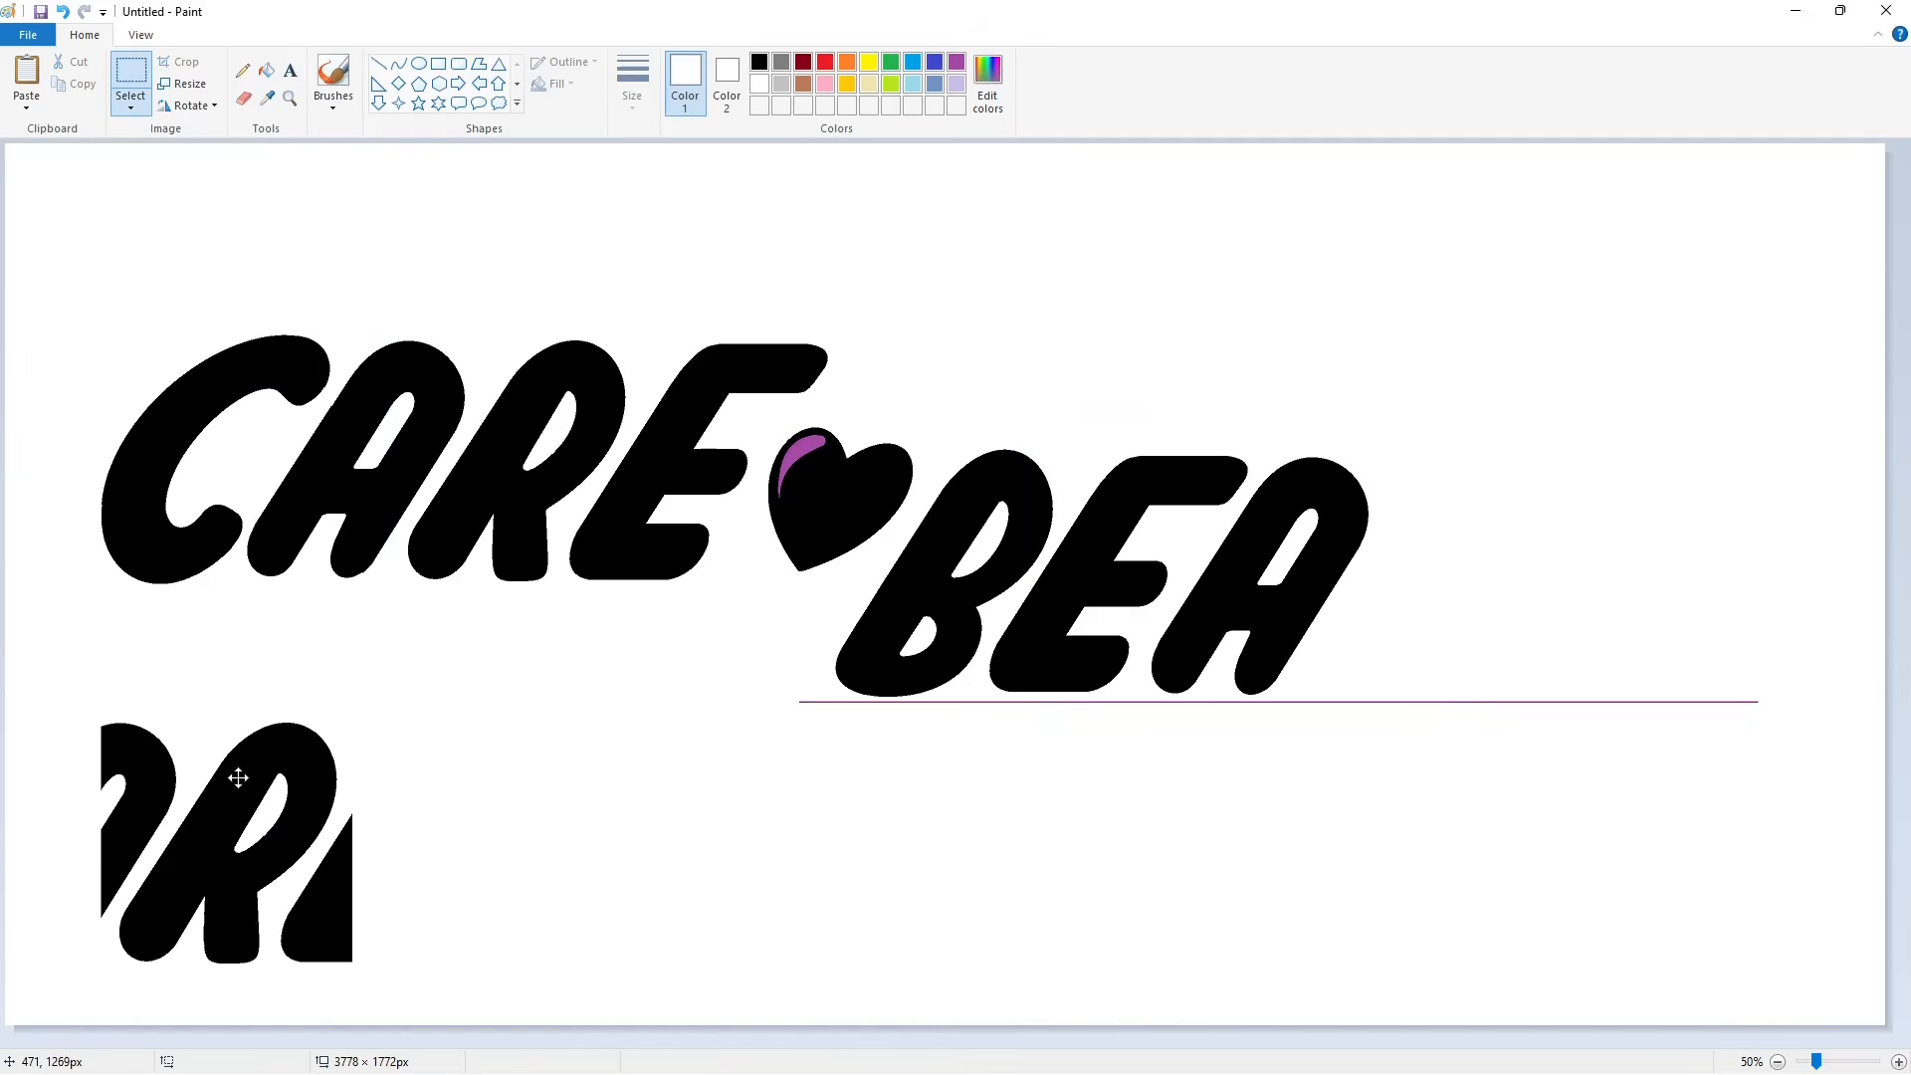
{"action": "left_click", "coordinate": [267, 70]}
{"action": "left_click", "coordinate": [150, 797]}
{"action": "left_click", "coordinate": [328, 928]}
Step: Place a copy of the isolated R after the A of the second word and erase the leftover R with white fill
{"action": "left_click", "coordinate": [130, 75]}
{"action": "left_click_drag", "start_coordinate": [24, 655], "coordinate": [19, 689]}
{"action": "key", "text": "ctrl+v"}
{"action": "left_click_drag", "start_coordinate": [141, 385], "coordinate": [1369, 604]}
{"action": "left_click", "coordinate": [623, 358]}
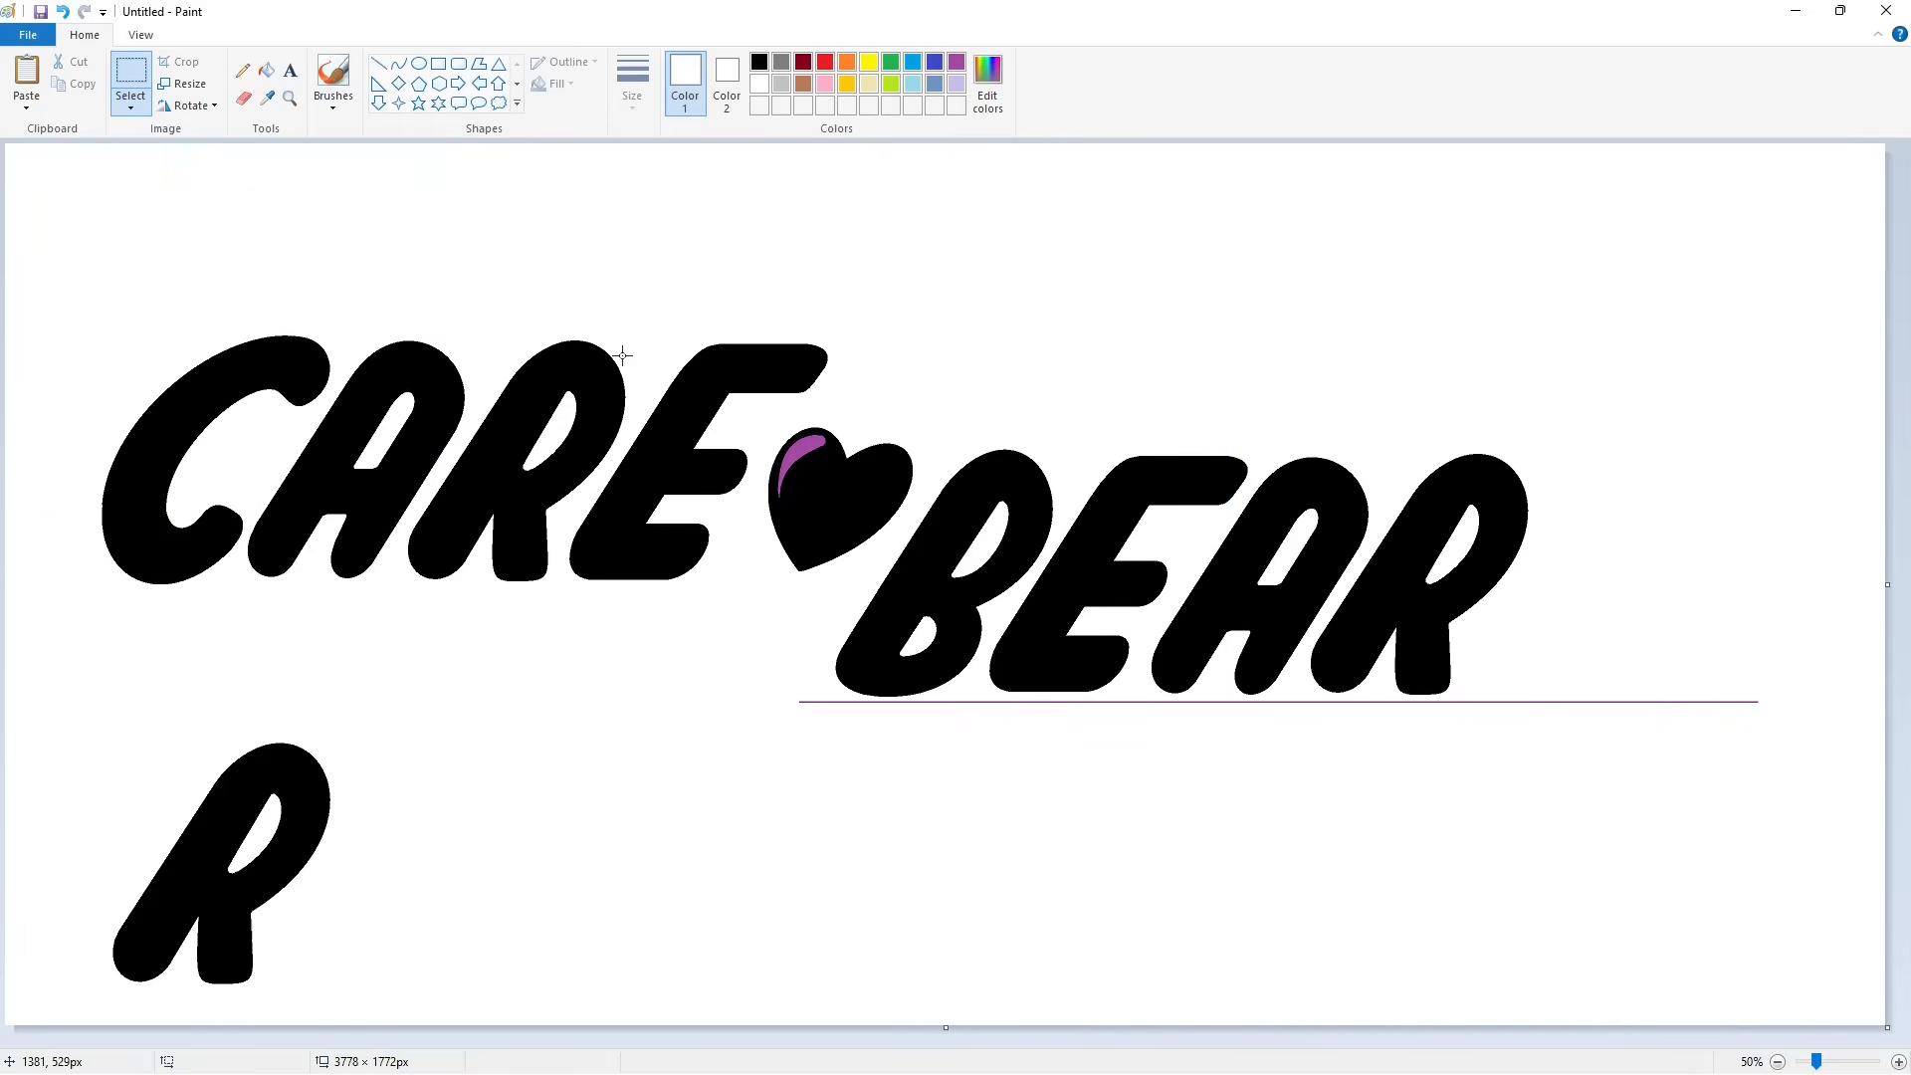
{"action": "left_click", "coordinate": [266, 71]}
{"action": "left_click", "coordinate": [296, 775]}
Step: Draw the outer and inner edges of the S's upper hook after BEAR with black curves
{"action": "left_click", "coordinate": [398, 63]}
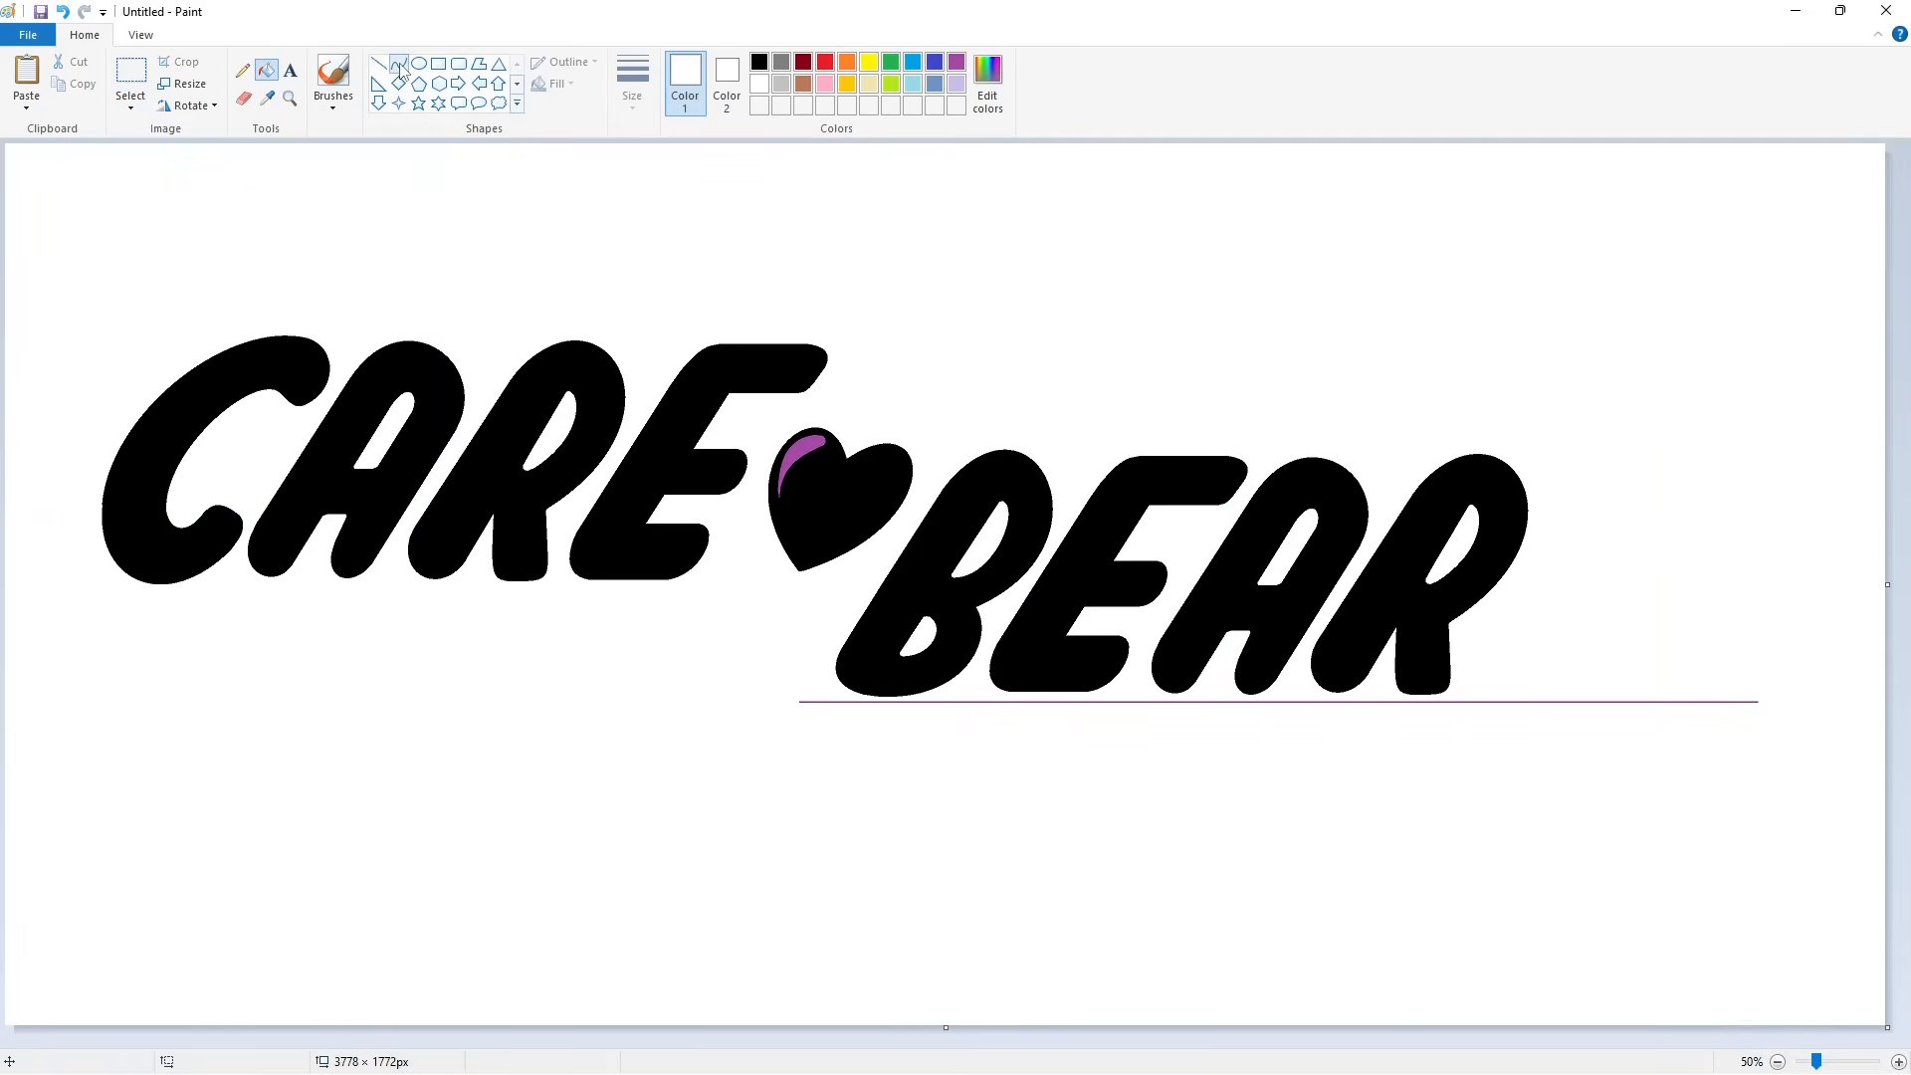
{"action": "left_click", "coordinate": [759, 62]}
{"action": "left_click_drag", "start_coordinate": [1650, 449], "coordinate": [1514, 533]}
{"action": "key", "text": "ctrl+z"}
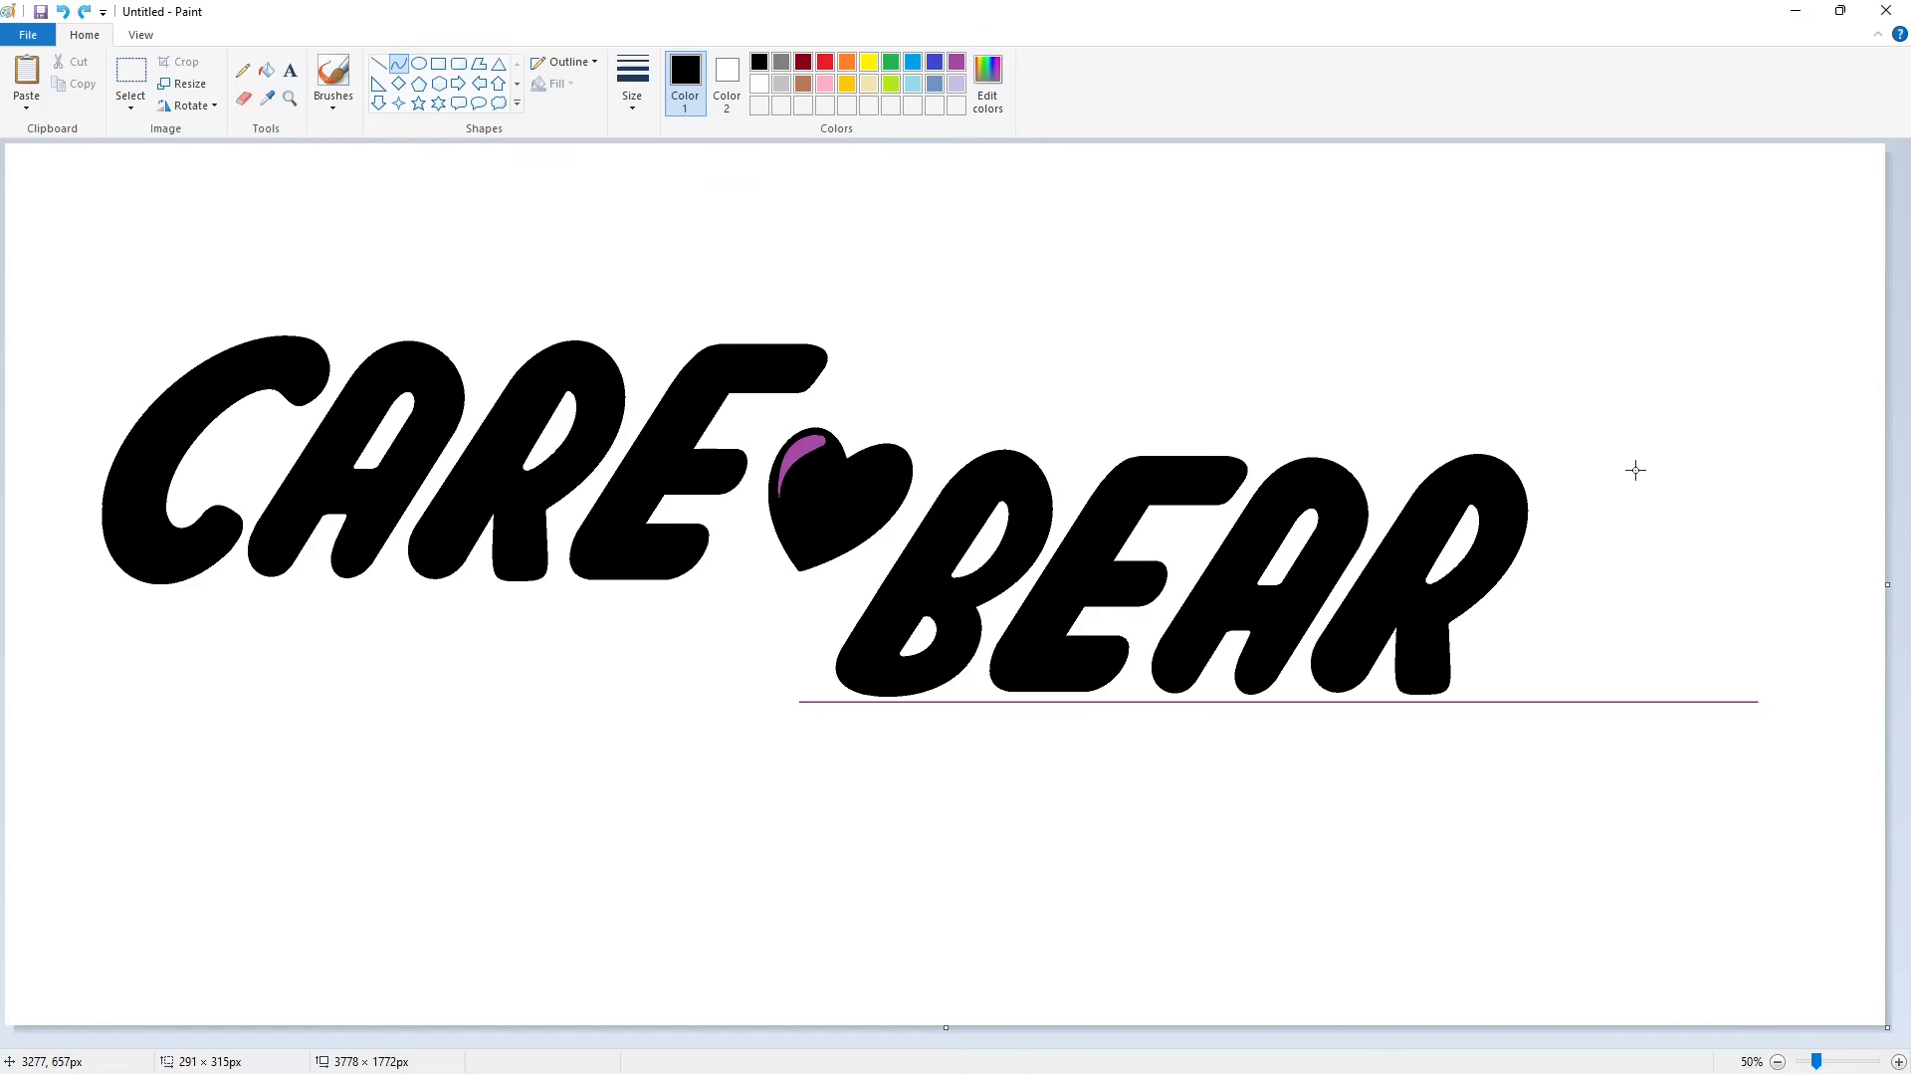
{"action": "left_click_drag", "start_coordinate": [1668, 474], "coordinate": [1696, 482]}
{"action": "left_click", "coordinate": [1633, 439]}
{"action": "left_click", "coordinate": [1682, 451]}
{"action": "left_click_drag", "start_coordinate": [1797, 561], "coordinate": [1556, 589]}
{"action": "key", "text": "ctrl+z"}
{"action": "left_click_drag", "start_coordinate": [1579, 507], "coordinate": [1546, 493]}
{"action": "left_click", "coordinate": [1535, 538]}
{"action": "left_click_drag", "start_coordinate": [1696, 481], "coordinate": [1668, 538]}
{"action": "key", "text": "ctrl+z"}
{"action": "left_click_drag", "start_coordinate": [1606, 506], "coordinate": [1598, 540]}
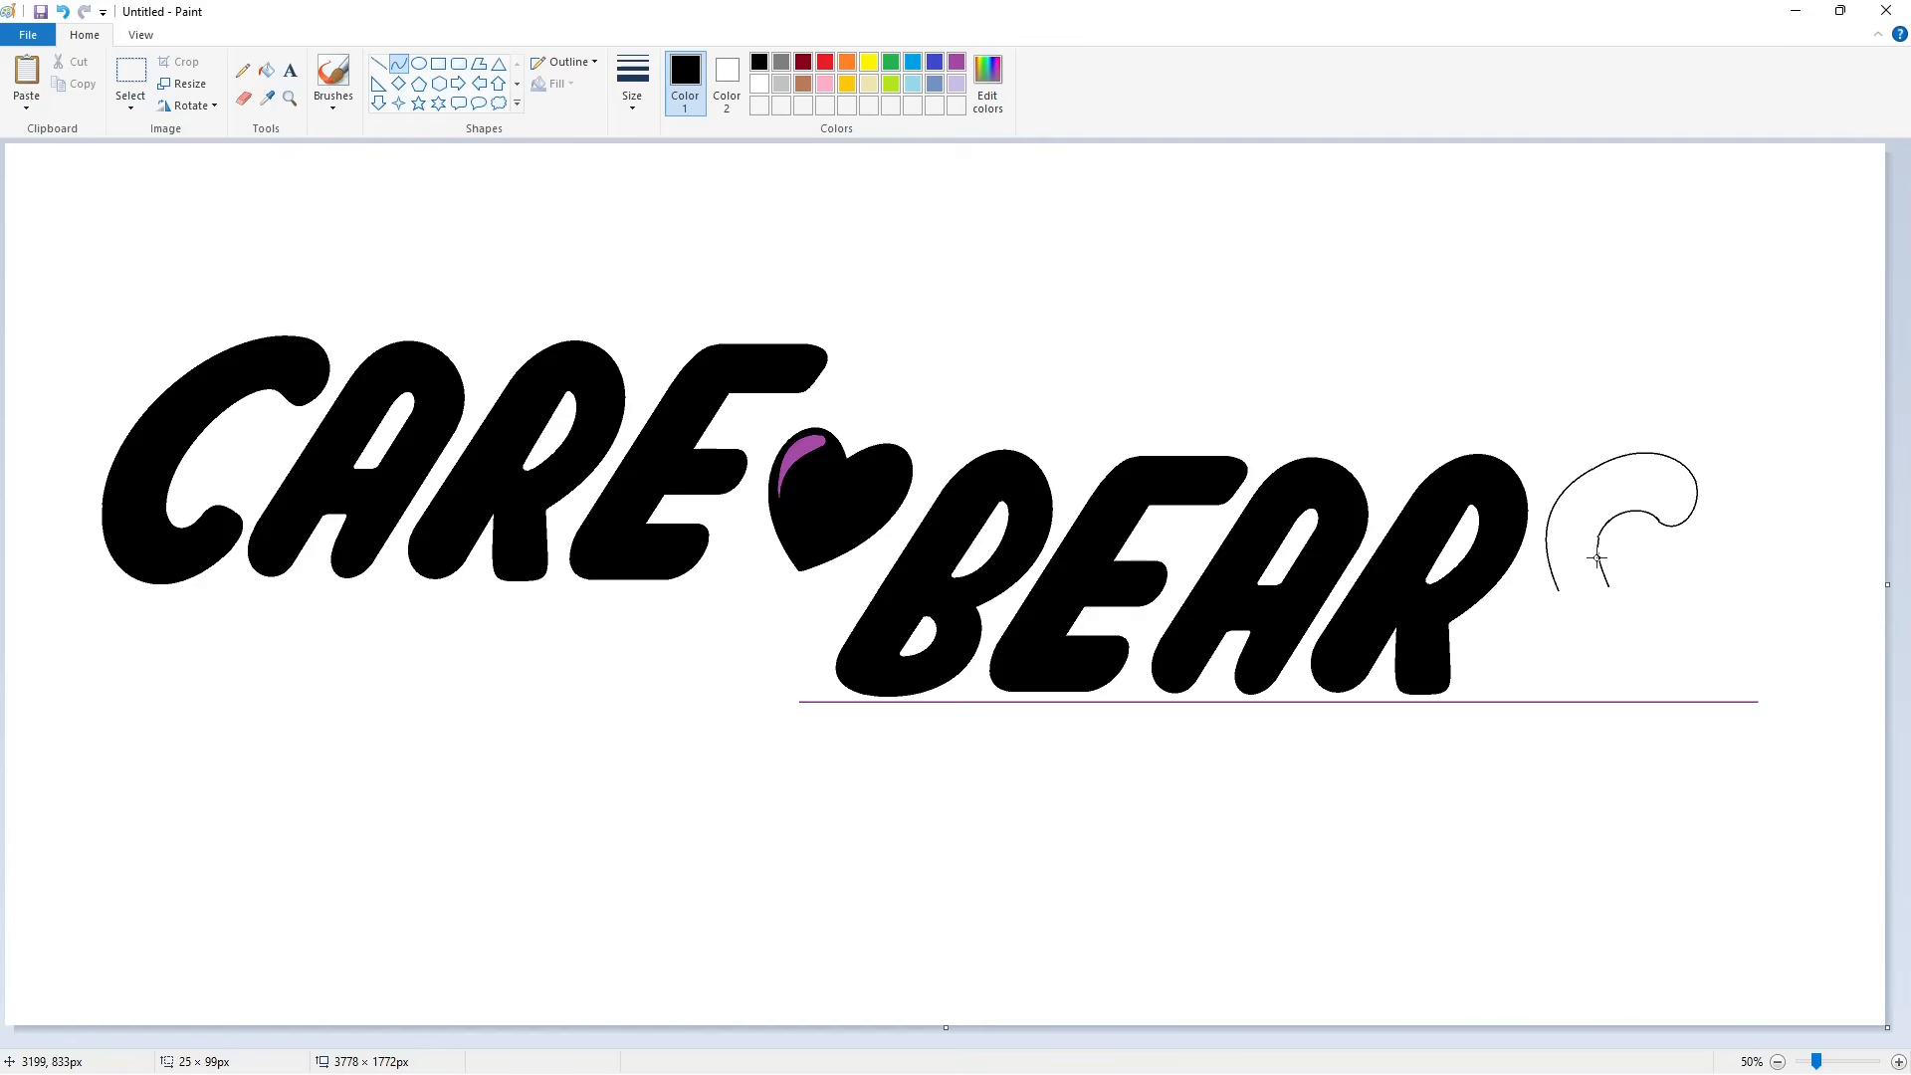
{"action": "left_click", "coordinate": [1597, 557]}
Step: Complete the S's lower bend and rounded end with black curves and fill the letter with black
{"action": "mouse_move", "coordinate": [1607, 585]}
{"action": "left_mouse_down"}
{"action": "mouse_move", "coordinate": [1497, 684]}
{"action": "mouse_move", "coordinate": [1583, 718]}
{"action": "left_mouse_up"}
{"action": "left_click", "coordinate": [1631, 632]}
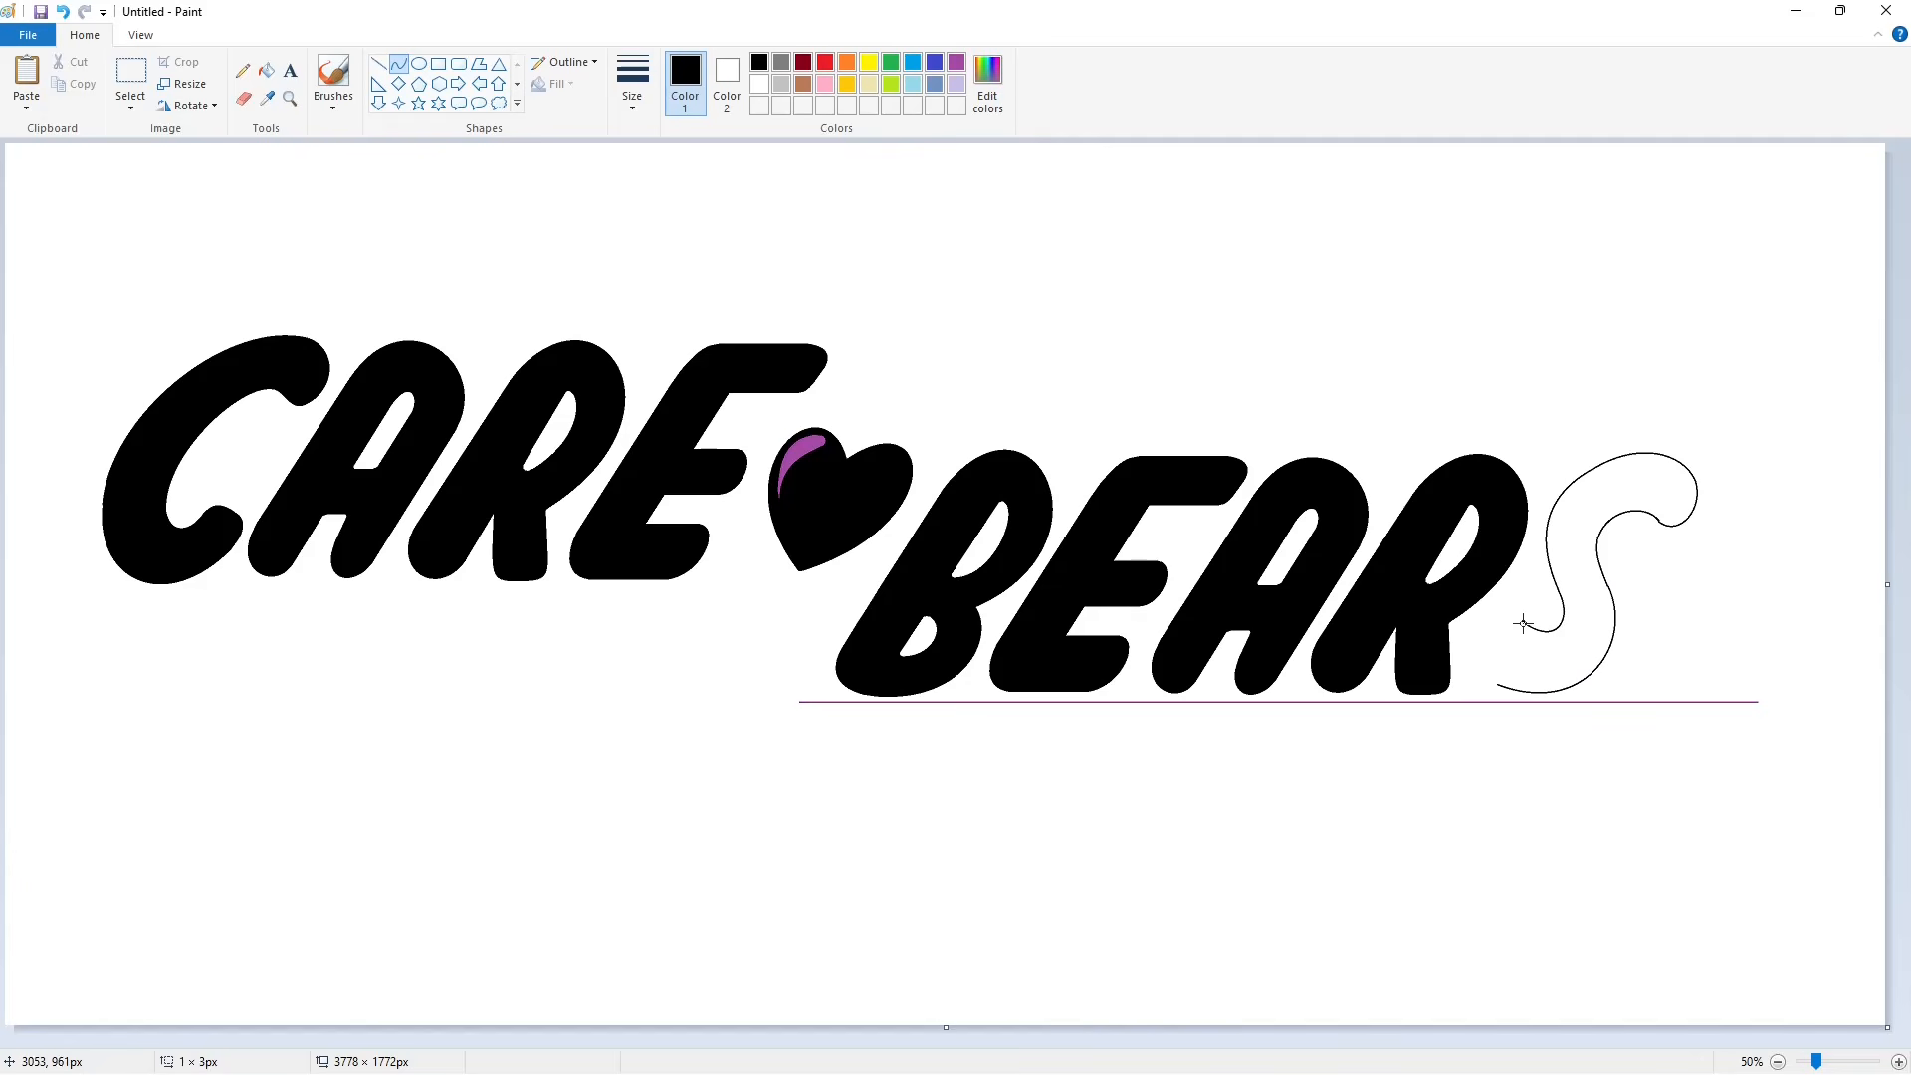
{"action": "left_click_drag", "start_coordinate": [1505, 629], "coordinate": [1483, 591]}
{"action": "left_click_drag", "start_coordinate": [1444, 648], "coordinate": [1436, 654]}
{"action": "left_click", "coordinate": [1592, 653]}
{"action": "left_click", "coordinate": [266, 71]}
{"action": "left_click", "coordinate": [1590, 653]}
Step: Smooth the S's rounded lower end with short white lines and remove the purple guideline under BEARS with white fill
{"action": "left_click", "coordinate": [1898, 1062]}
{"action": "left_click_drag", "start_coordinate": [816, 1040], "coordinate": [1752, 1040]}
{"action": "scroll", "coordinate": [1748, 891], "scroll_direction": "down", "scroll_amount": 1}
{"action": "left_click", "coordinate": [760, 84]}
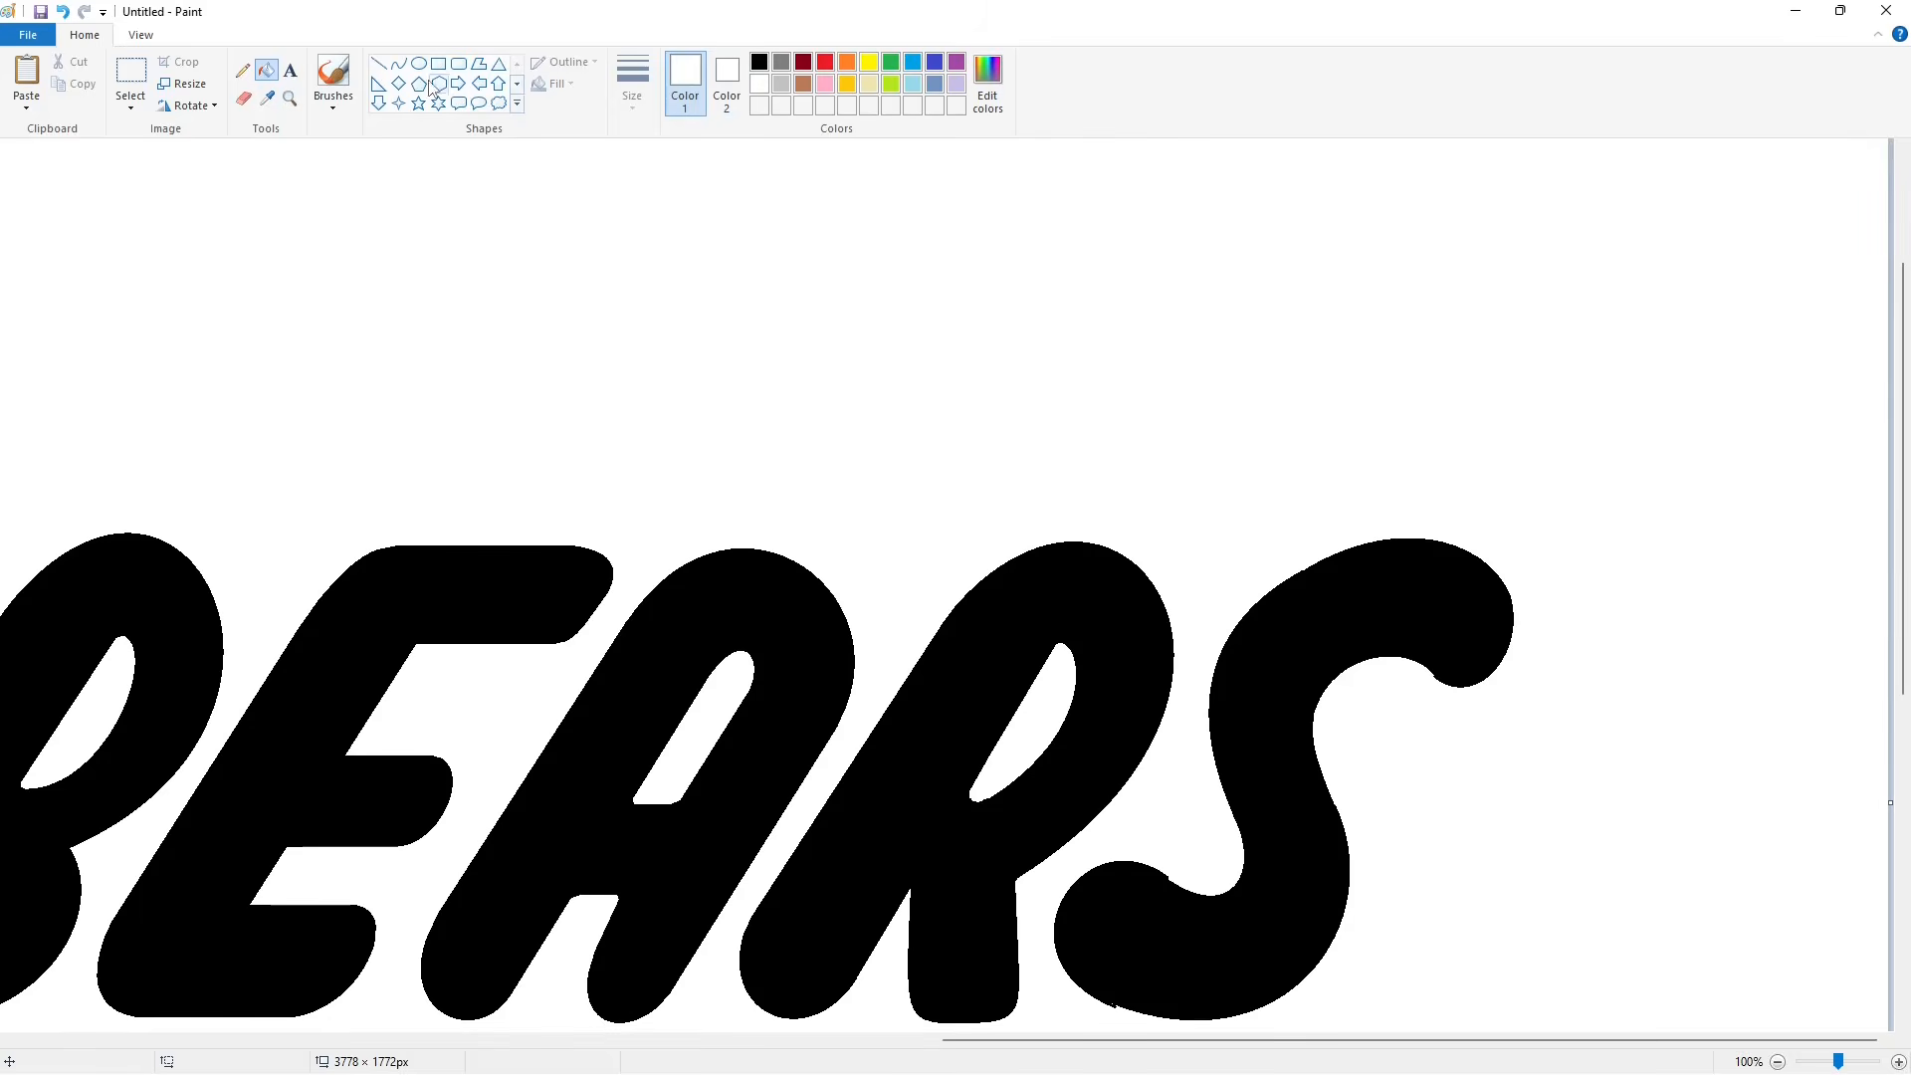
{"action": "left_click", "coordinate": [379, 63]}
{"action": "left_click", "coordinate": [632, 85]}
{"action": "left_click", "coordinate": [677, 217]}
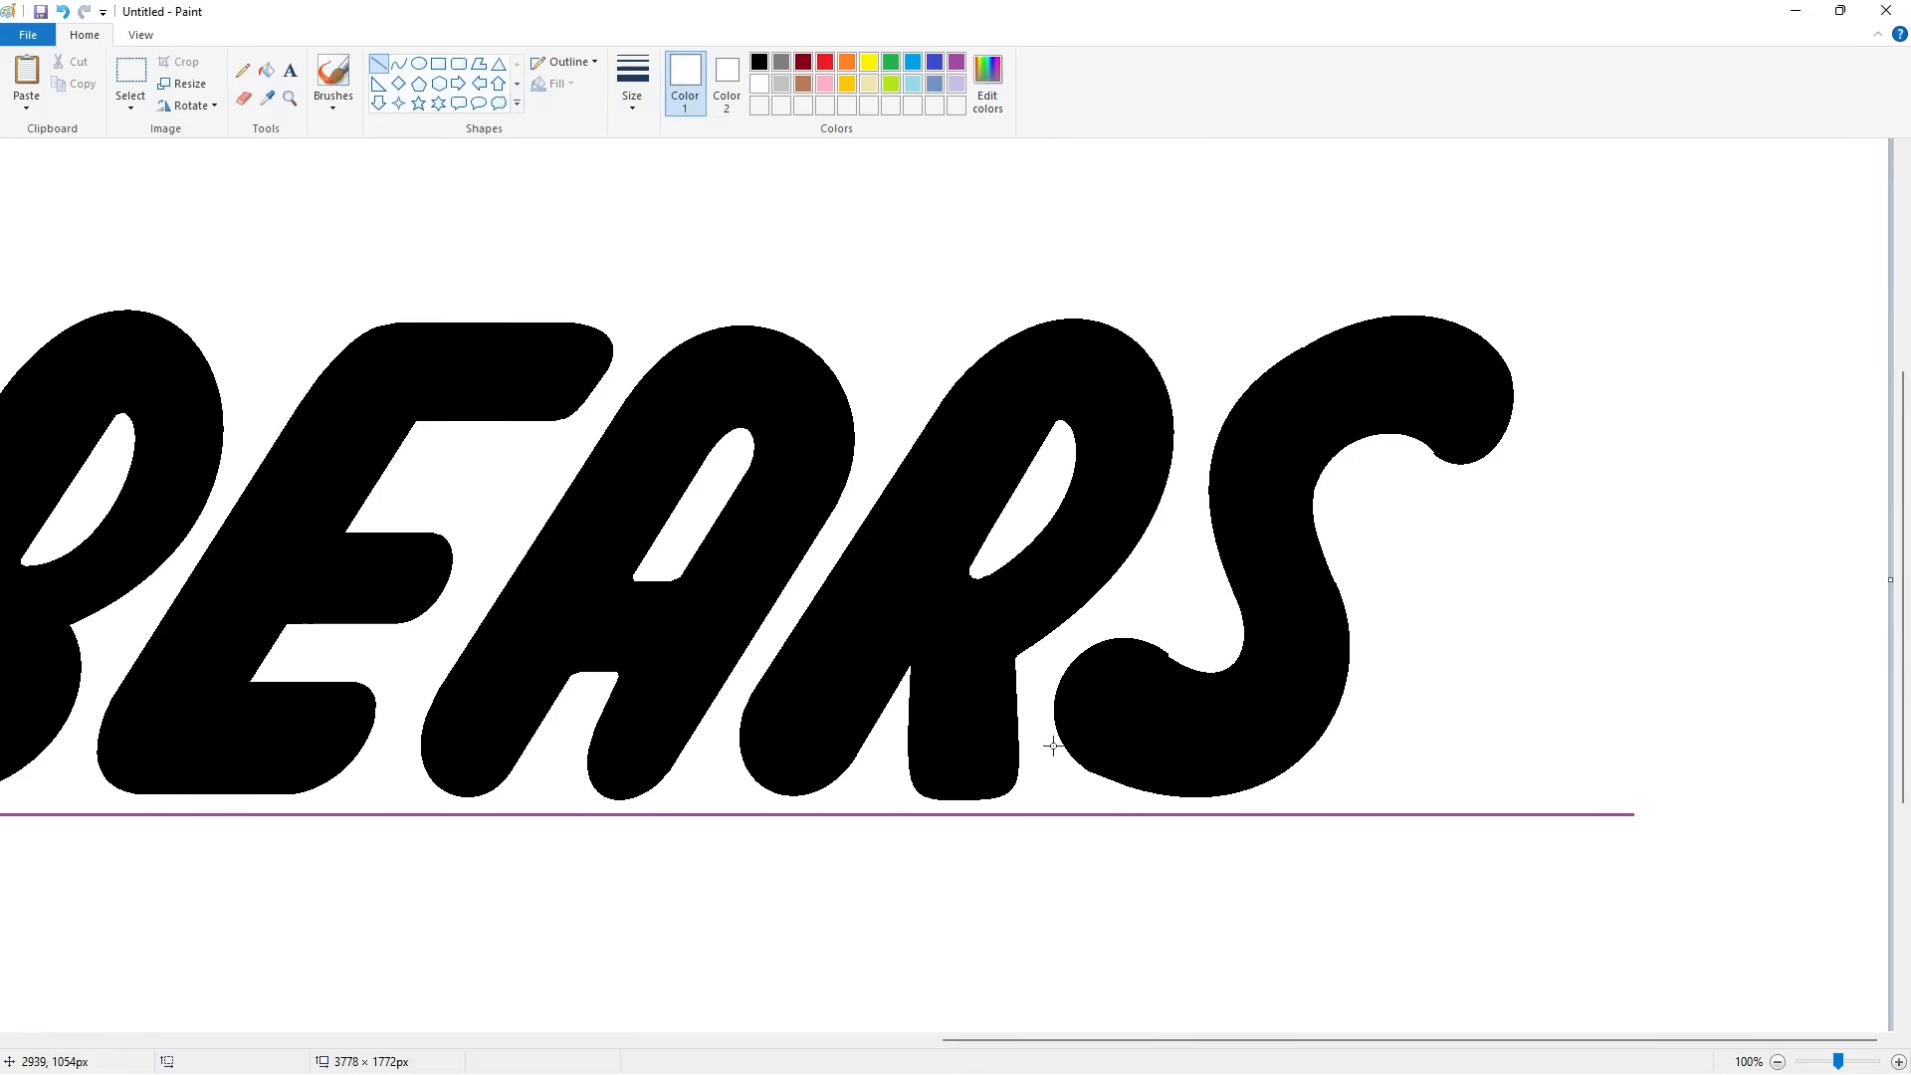
{"action": "left_click_drag", "start_coordinate": [1091, 767], "coordinate": [1117, 783]}
{"action": "left_click_drag", "start_coordinate": [1048, 730], "coordinate": [1078, 769]}
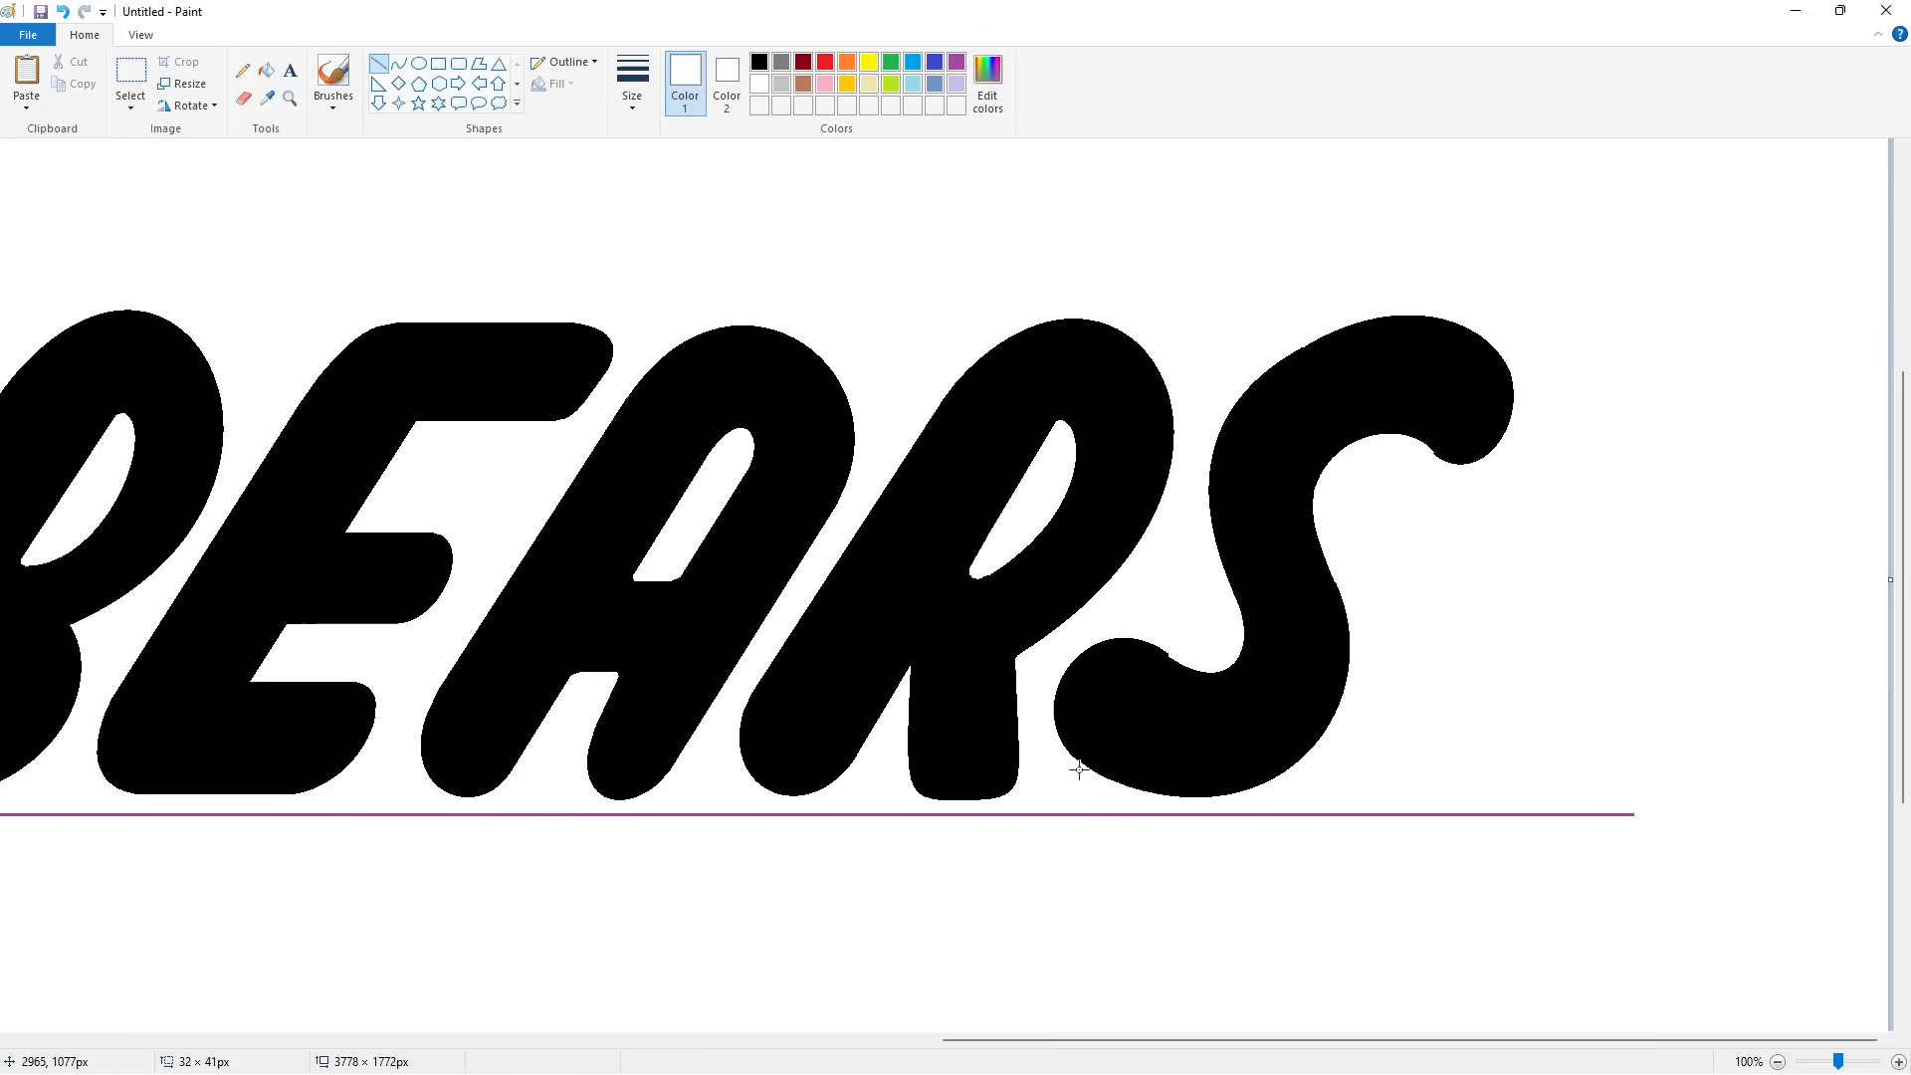
{"action": "left_click_drag", "start_coordinate": [1155, 646], "coordinate": [1104, 635]}
{"action": "left_click", "coordinate": [1255, 659]}
{"action": "scroll", "coordinate": [1674, 900], "scroll_direction": "down", "scroll_amount": 1}
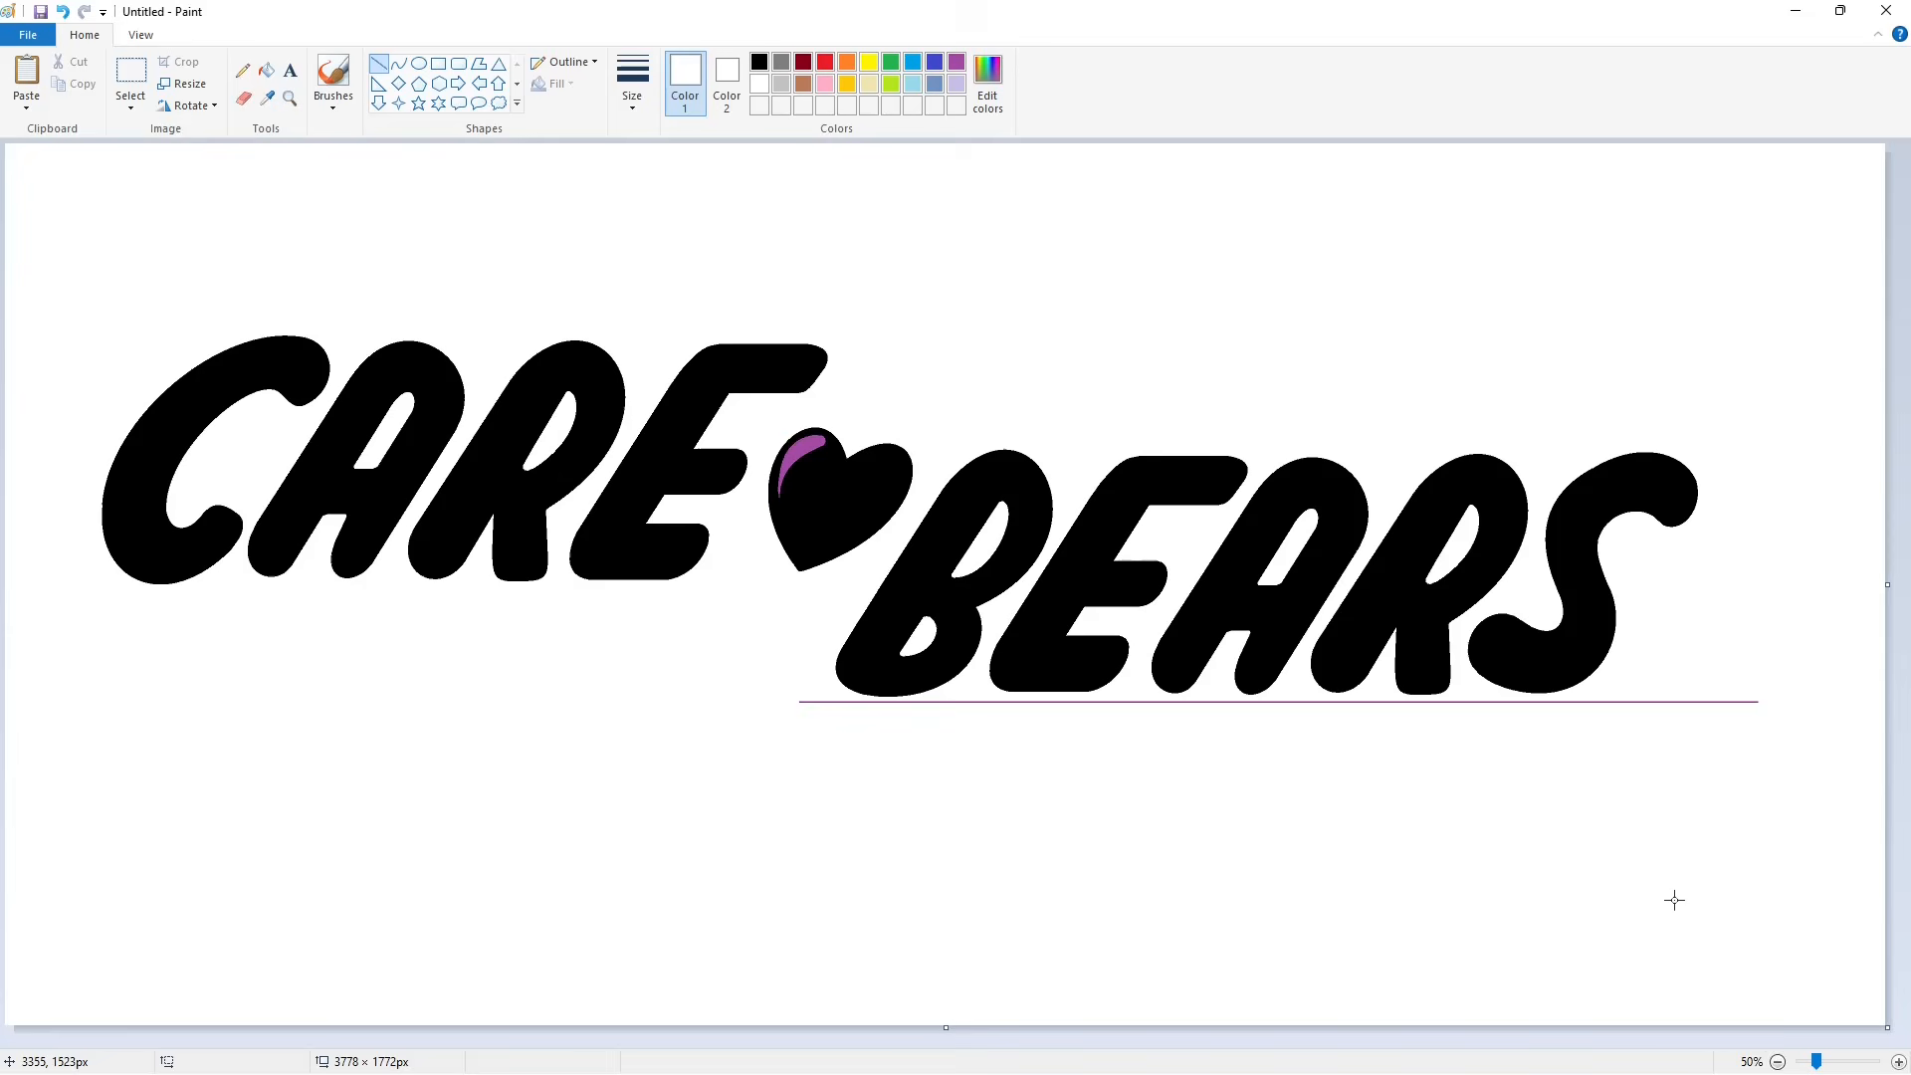
{"action": "left_click", "coordinate": [265, 70]}
{"action": "left_click", "coordinate": [962, 701]}
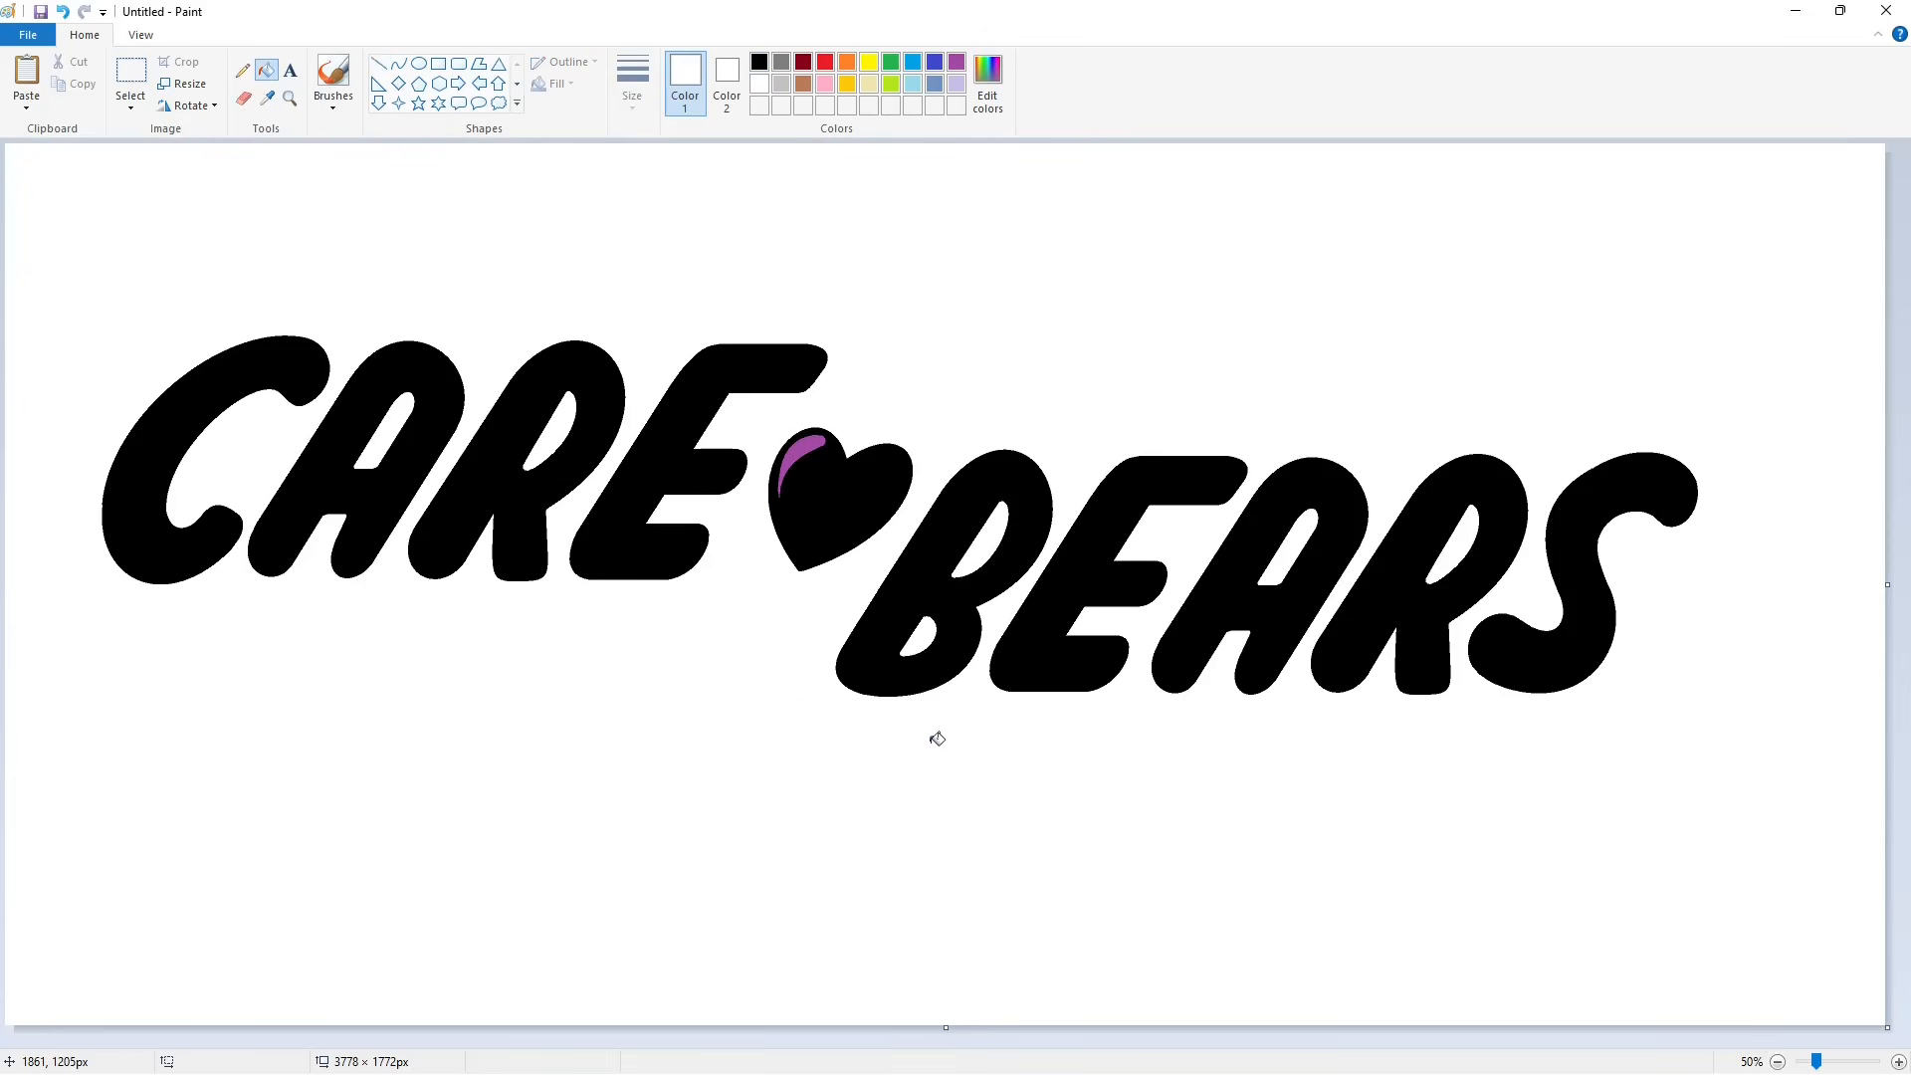
Step: Draw a thin black curved outline around the top, back and base of the C, slightly offset from the letter
{"action": "left_click", "coordinate": [400, 70]}
{"action": "left_click", "coordinate": [760, 62]}
{"action": "left_click", "coordinate": [632, 84]}
{"action": "left_click", "coordinate": [661, 179]}
{"action": "left_click", "coordinate": [379, 65]}
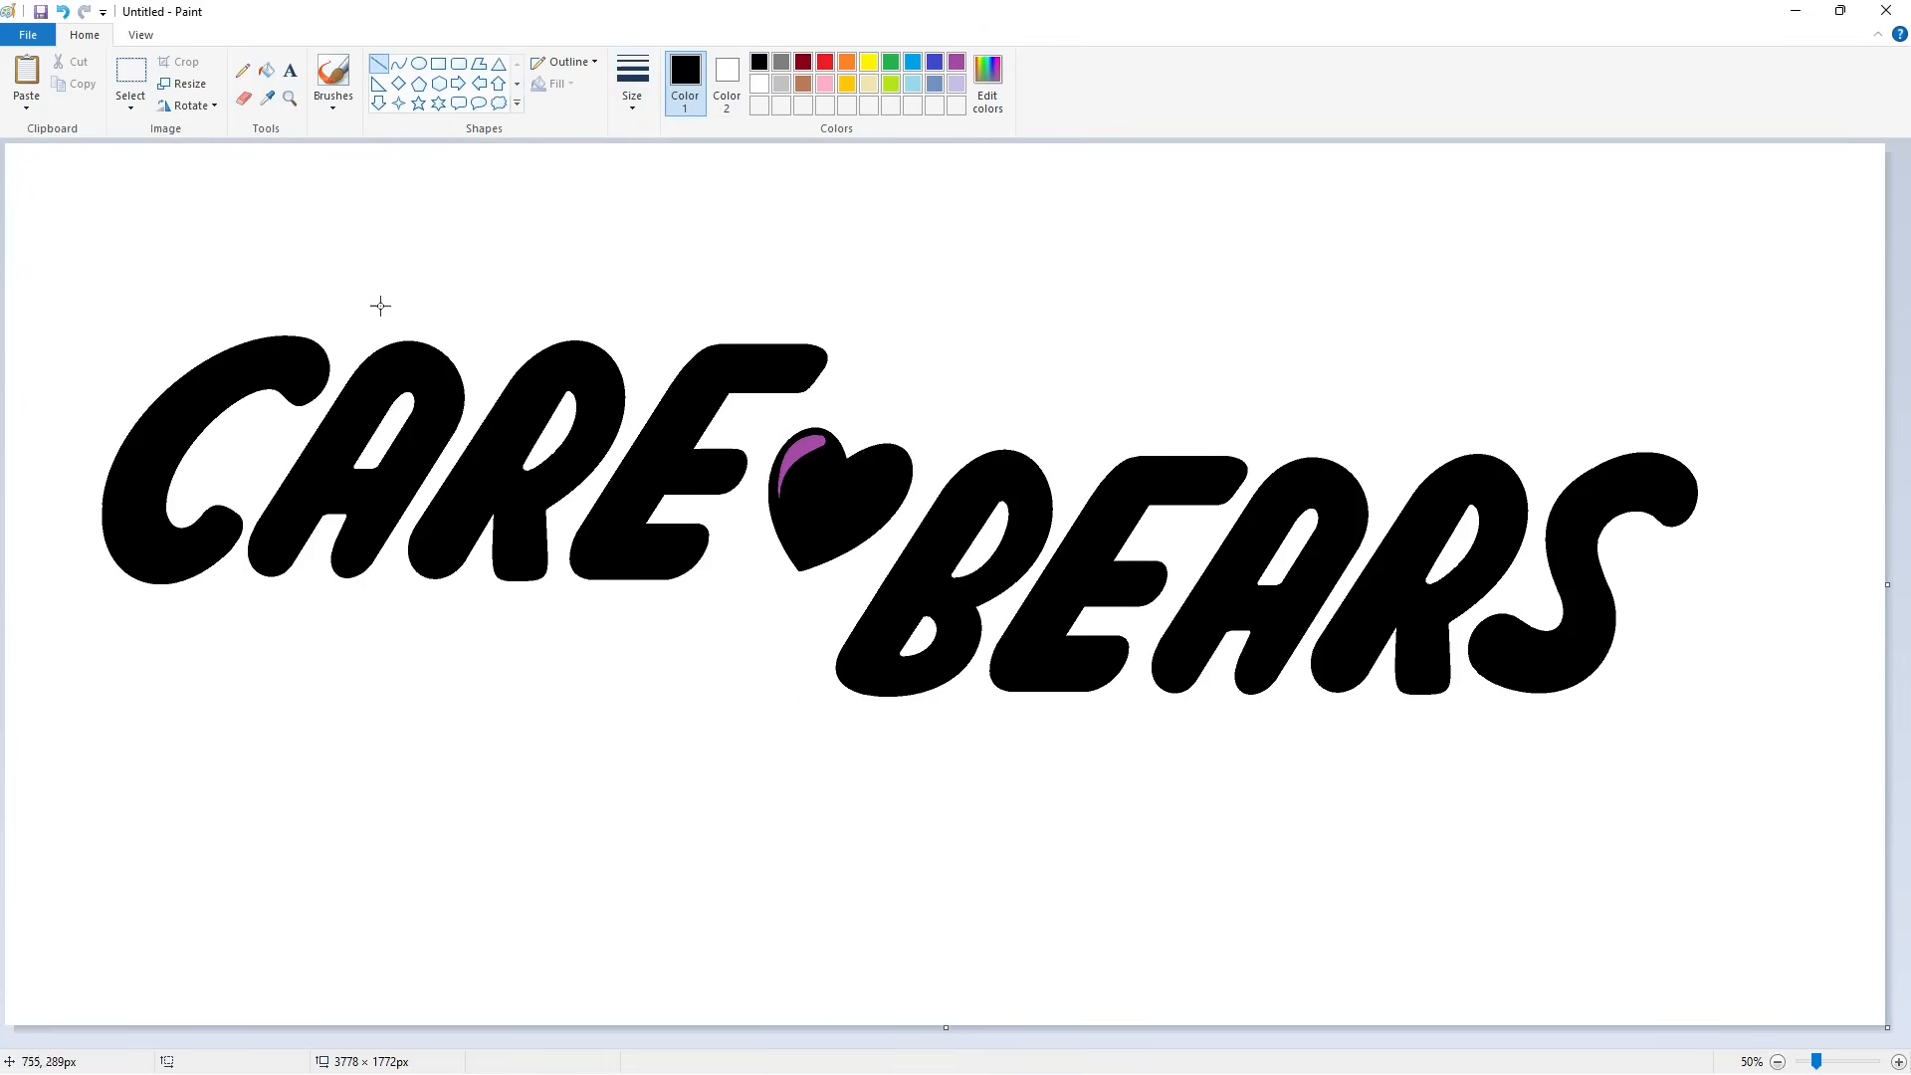
{"action": "left_click", "coordinate": [400, 64]}
{"action": "left_click_drag", "start_coordinate": [331, 339], "coordinate": [268, 296]}
{"action": "left_click_drag", "start_coordinate": [167, 326], "coordinate": [159, 330]}
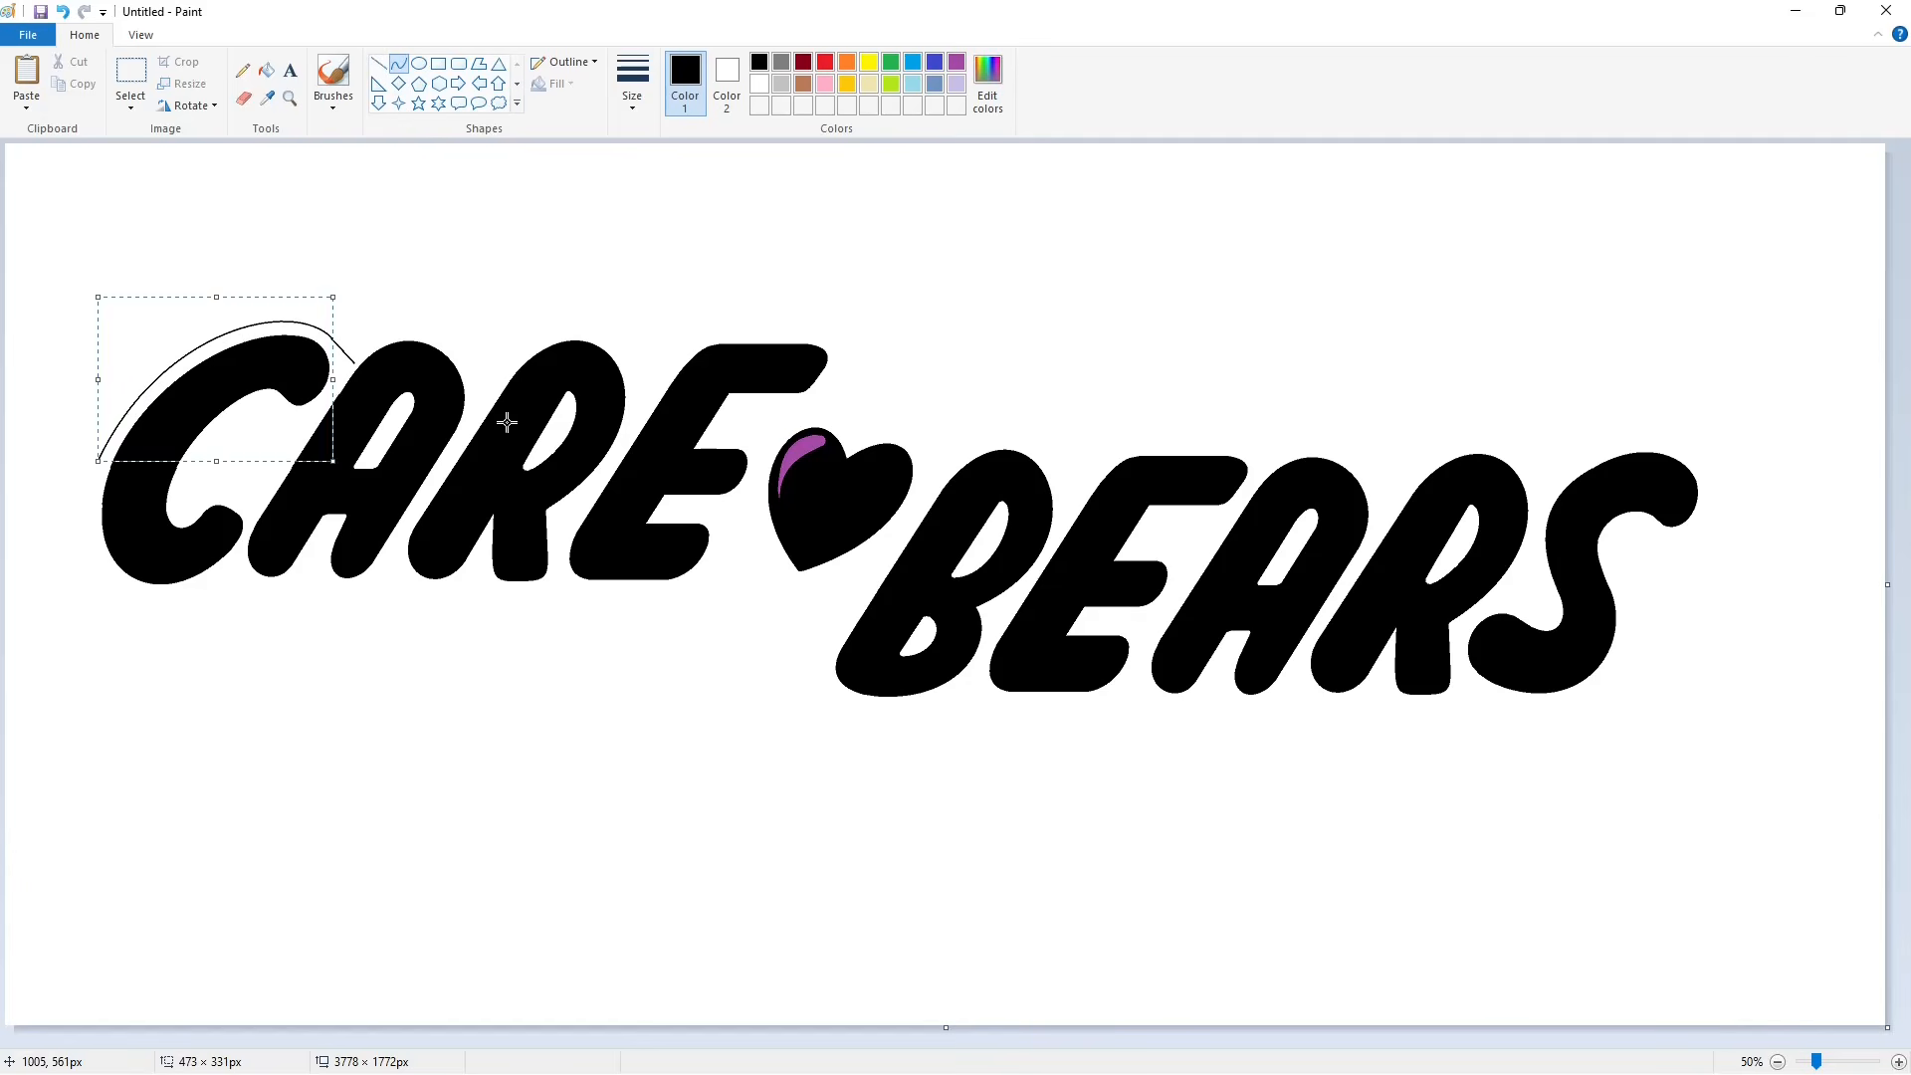
{"action": "left_click", "coordinate": [503, 422]}
{"action": "left_click_drag", "start_coordinate": [148, 589], "coordinate": [225, 637]}
{"action": "left_click_drag", "start_coordinate": [97, 510], "coordinate": [65, 541]}
Step: Draw a horizontal purple guideline below CARE, from under the C to the B
{"action": "left_click_drag", "start_coordinate": [90, 598], "coordinate": [808, 647]}
{"action": "left_click", "coordinate": [412, 708]}
{"action": "left_click", "coordinate": [379, 63]}
{"action": "left_click", "coordinate": [957, 62]}
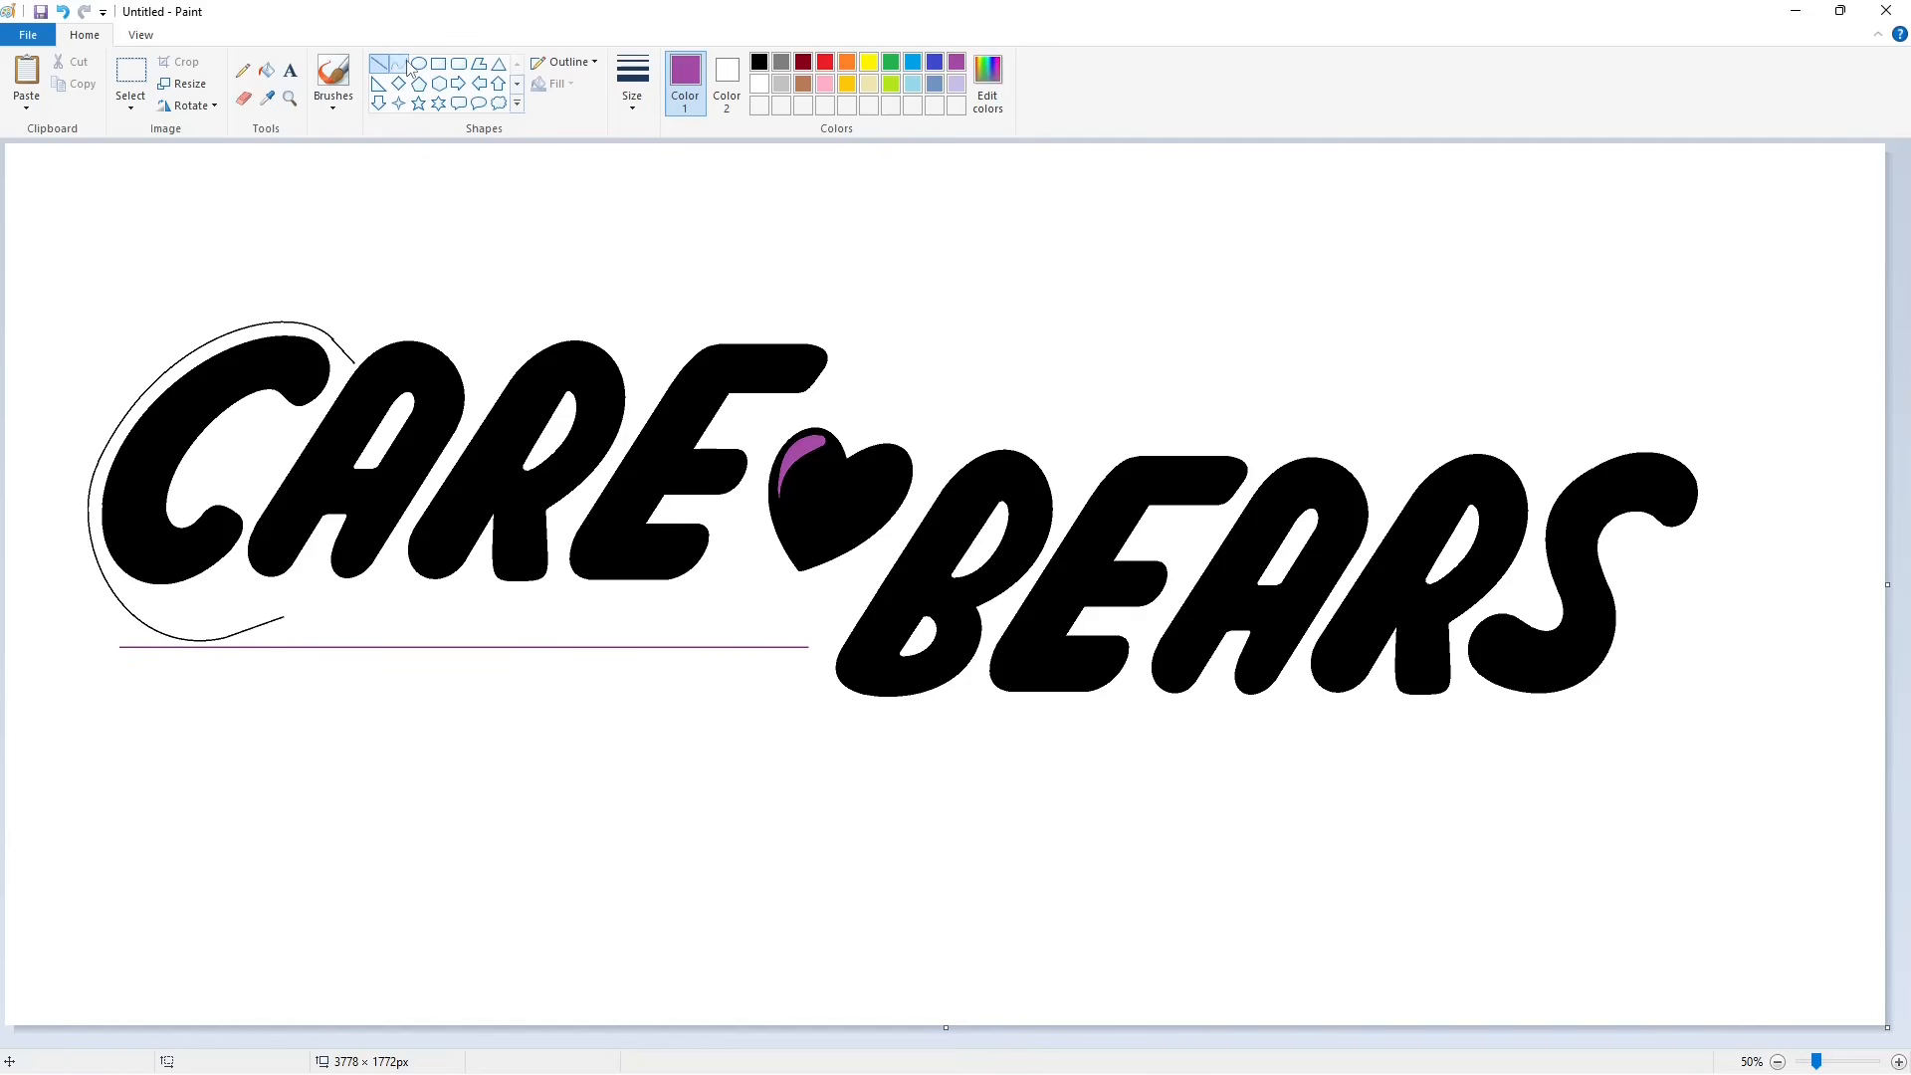
Step: Continue the black outline beneath CARE as a row of scalloped curves along the guideline, ending at the B
{"action": "left_click", "coordinate": [399, 64]}
{"action": "left_click", "coordinate": [760, 62]}
{"action": "left_click_drag", "start_coordinate": [326, 644], "coordinate": [317, 639]}
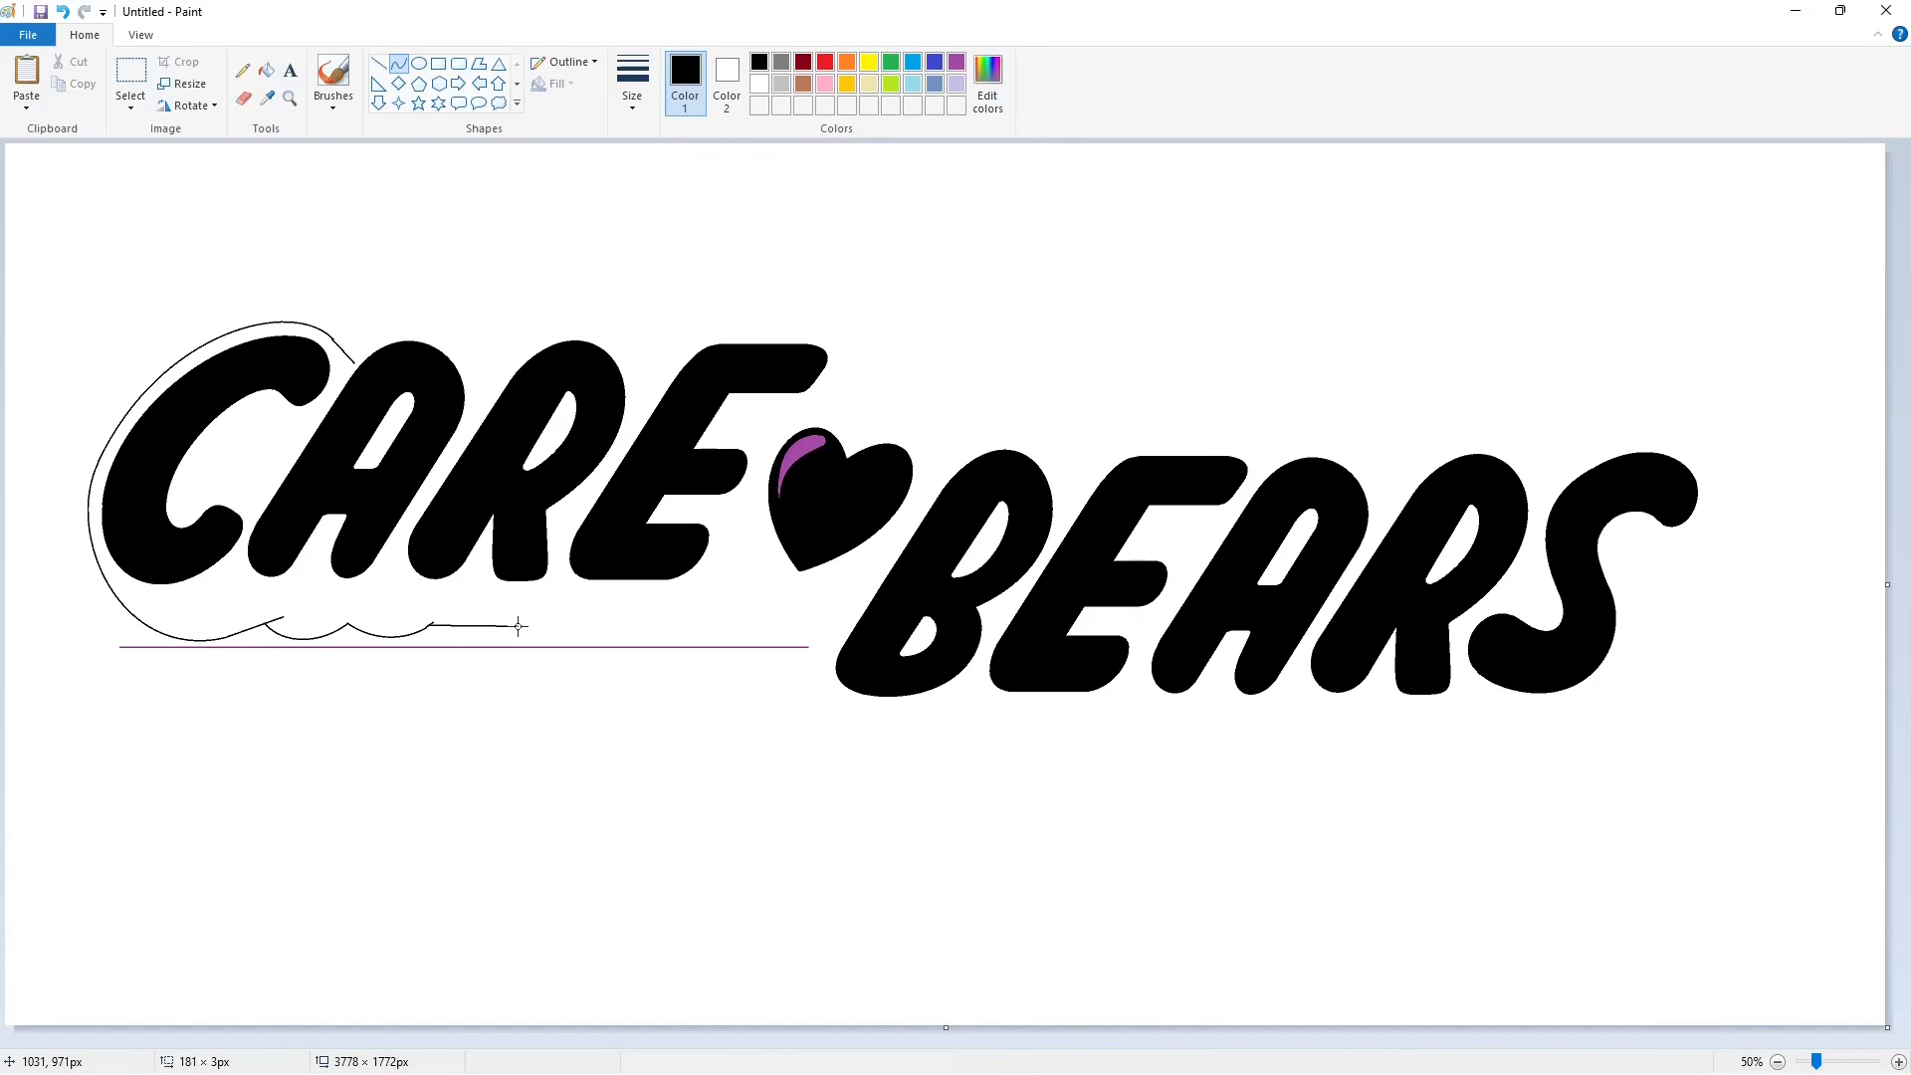
{"action": "left_click", "coordinate": [476, 647]}
{"action": "left_click_drag", "start_coordinate": [518, 626], "coordinate": [559, 646]}
{"action": "left_click", "coordinate": [476, 648]}
{"action": "left_click", "coordinate": [559, 646]}
{"action": "left_click", "coordinate": [678, 655]}
{"action": "mouse_move", "coordinate": [782, 626]}
{"action": "left_mouse_down"}
{"action": "mouse_move", "coordinate": [747, 654]}
{"action": "mouse_move", "coordinate": [801, 640]}
{"action": "left_mouse_up"}
{"action": "left_click", "coordinate": [756, 660]}
{"action": "left_click", "coordinate": [812, 642]}
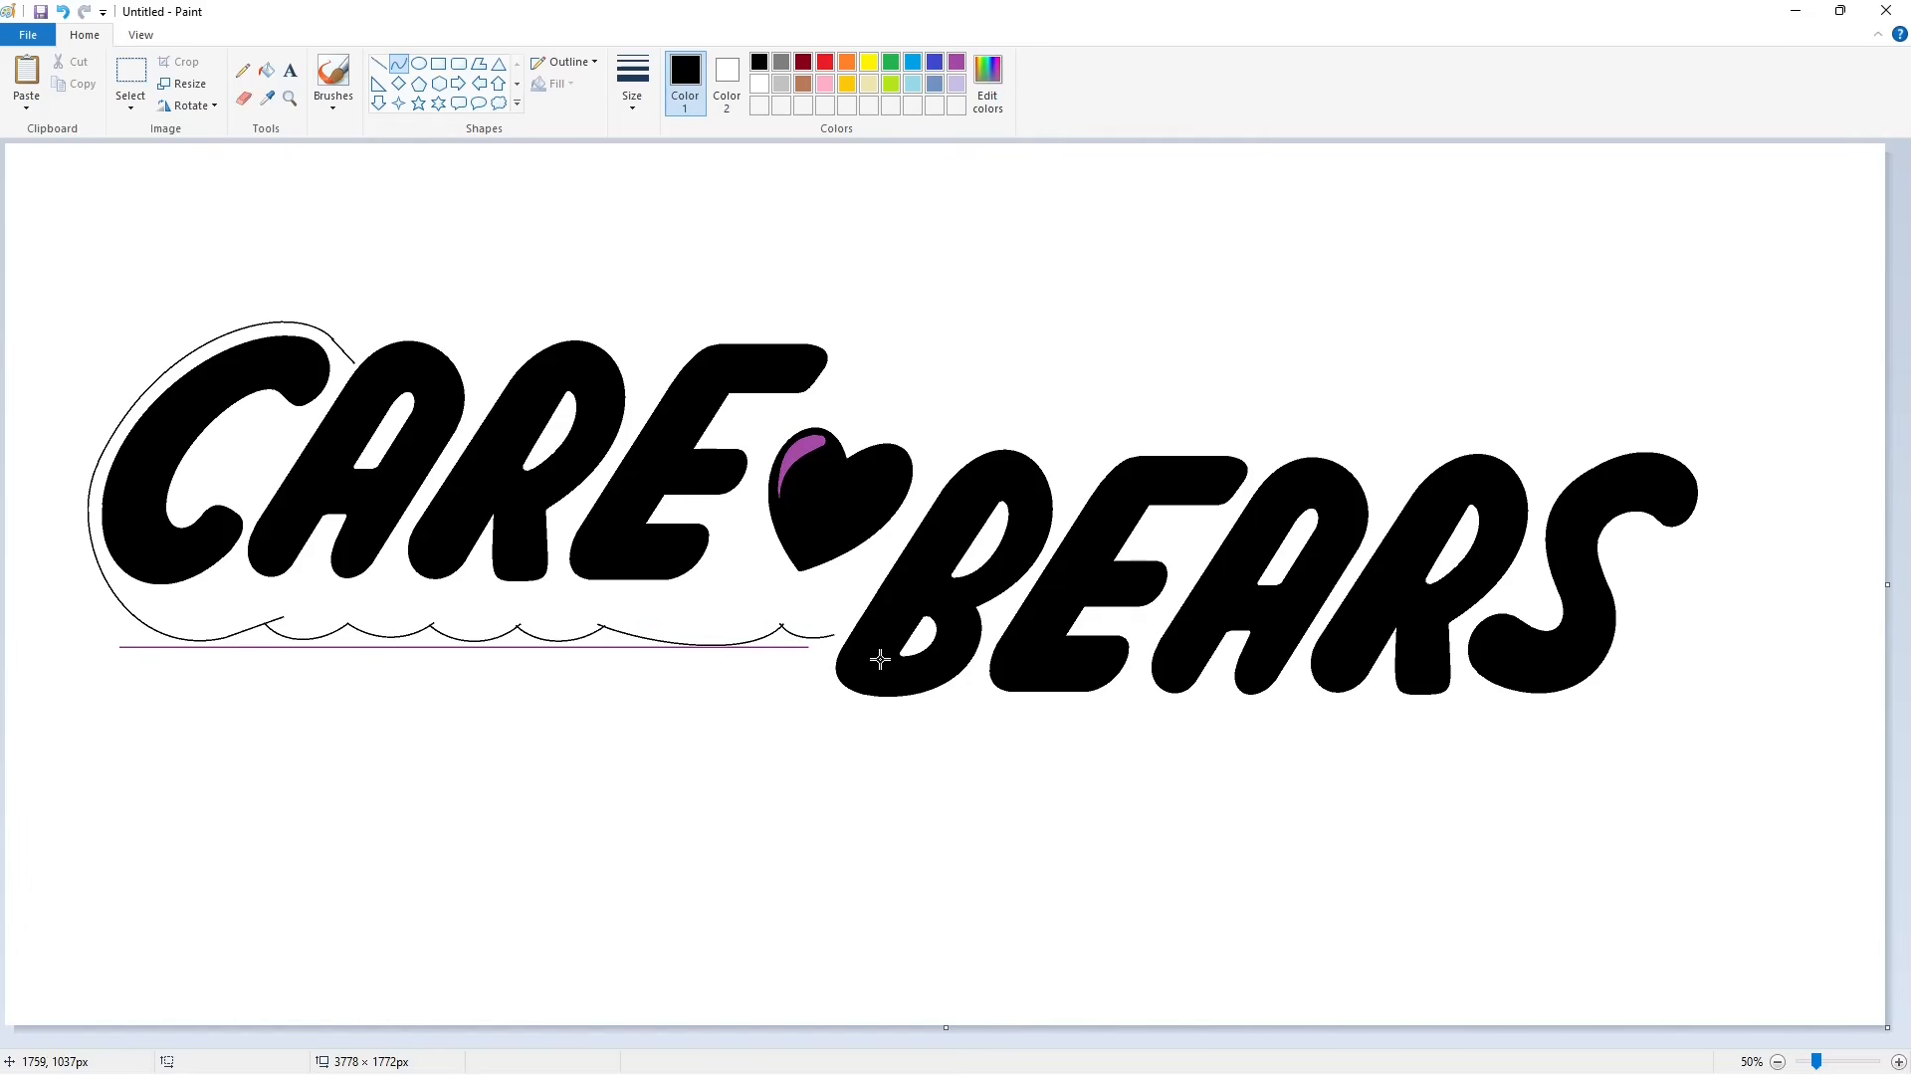
Step: Draw a thin black curved outline from the end of CARE's scallops around the lower back and base of the B
{"action": "left_click", "coordinate": [379, 64]}
{"action": "left_click", "coordinate": [399, 64]}
{"action": "left_click_drag", "start_coordinate": [825, 648], "coordinate": [994, 739]}
{"action": "left_click_drag", "start_coordinate": [799, 725], "coordinate": [788, 729]}
Step: Draw a horizontal purple guideline beneath BEARS, from the B's base to past the S
{"action": "mouse_move", "coordinate": [881, 751]}
{"action": "left_mouse_down"}
{"action": "mouse_move", "coordinate": [895, 783]}
{"action": "mouse_move", "coordinate": [1798, 762]}
{"action": "left_mouse_up"}
{"action": "left_click", "coordinate": [1050, 807]}
{"action": "left_click", "coordinate": [956, 61]}
{"action": "left_click", "coordinate": [380, 64]}
{"action": "left_click", "coordinate": [399, 64]}
{"action": "left_click", "coordinate": [759, 62]}
Step: Continue the black outline beneath BEARS as a row of scalloped curves along the guideline, from the E to the S
{"action": "mouse_move", "coordinate": [994, 740]}
{"action": "left_mouse_down"}
{"action": "mouse_move", "coordinate": [1161, 739]}
{"action": "mouse_move", "coordinate": [1127, 762]}
{"action": "mouse_move", "coordinate": [1229, 764]}
{"action": "mouse_move", "coordinate": [1416, 740]}
{"action": "mouse_move", "coordinate": [1484, 787]}
{"action": "mouse_move", "coordinate": [1505, 740]}
{"action": "left_mouse_up"}
{"action": "left_click", "coordinate": [1269, 763]}
{"action": "left_click", "coordinate": [1310, 761]}
{"action": "left_click", "coordinate": [1388, 772]}
{"action": "left_click", "coordinate": [1353, 762]}
{"action": "left_click", "coordinate": [1398, 756]}
Step: Curve the black outline around the S's base and outer side, then around its upper end to the top of the letter
{"action": "mouse_move", "coordinate": [1458, 740]}
{"action": "left_mouse_down"}
{"action": "mouse_move", "coordinate": [1448, 762]}
{"action": "mouse_move", "coordinate": [1487, 759]}
{"action": "mouse_move", "coordinate": [1656, 666]}
{"action": "mouse_move", "coordinate": [1661, 632]}
{"action": "left_mouse_up"}
{"action": "left_click", "coordinate": [1566, 789]}
{"action": "mouse_move", "coordinate": [1587, 682]}
{"action": "left_mouse_down"}
{"action": "mouse_move", "coordinate": [1587, 762]}
{"action": "mouse_move", "coordinate": [1688, 709]}
{"action": "left_mouse_up"}
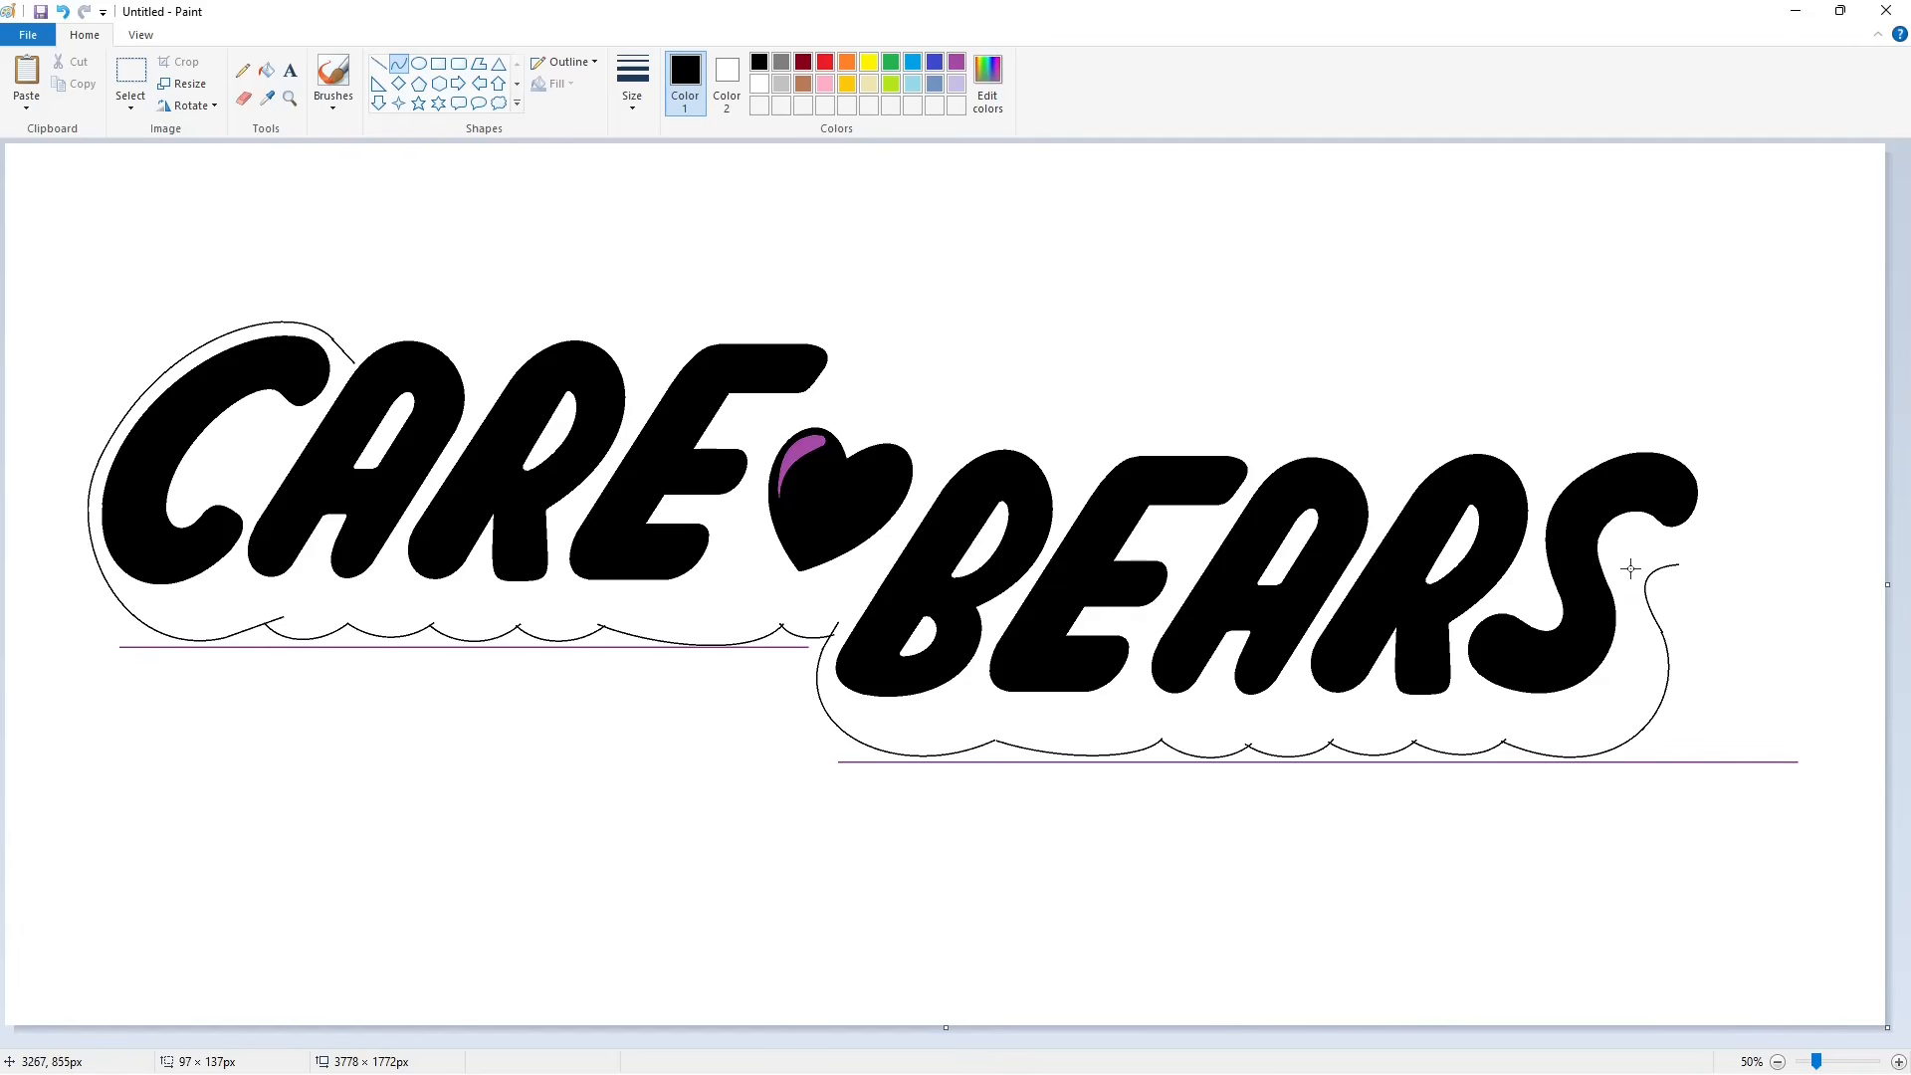
{"action": "left_click_drag", "start_coordinate": [1734, 521], "coordinate": [1620, 434]}
{"action": "left_click_drag", "start_coordinate": [1682, 477], "coordinate": [1672, 431]}
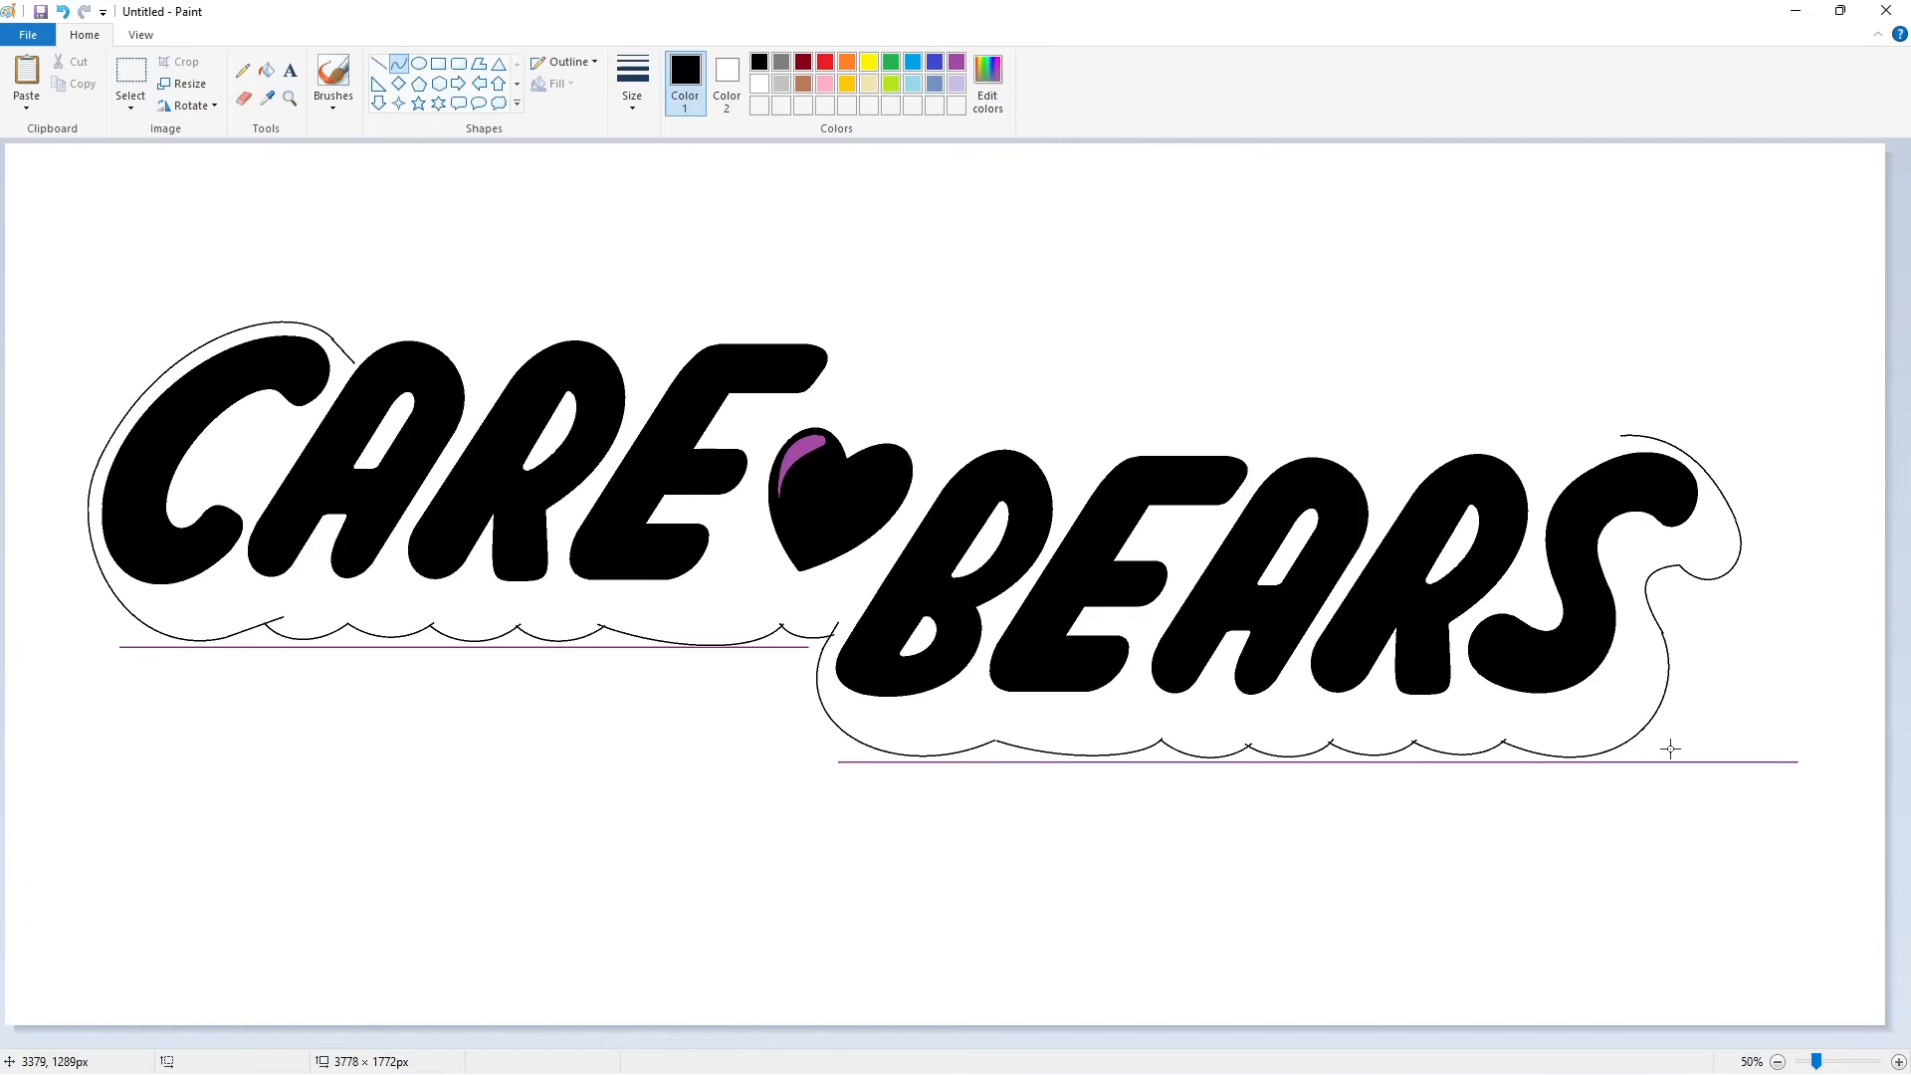
Step: Draw a straight horizontal black line above BEARS, from the top of the S's outline back over the B
{"action": "scroll", "coordinate": [1745, 1031], "scroll_direction": "up", "scroll_amount": 1}
{"action": "left_click_drag", "start_coordinate": [895, 1040], "coordinate": [1556, 964]}
{"action": "left_click", "coordinate": [379, 64]}
{"action": "left_click_drag", "start_coordinate": [995, 1041], "coordinate": [1161, 1041]}
{"action": "left_click_drag", "start_coordinate": [1577, 731], "coordinate": [192, 747]}
{"action": "key", "text": "Up"}
{"action": "key", "text": "Up"}
{"action": "key", "text": "Up"}
{"action": "key", "text": "Up"}
{"action": "left_click", "coordinate": [645, 853]}
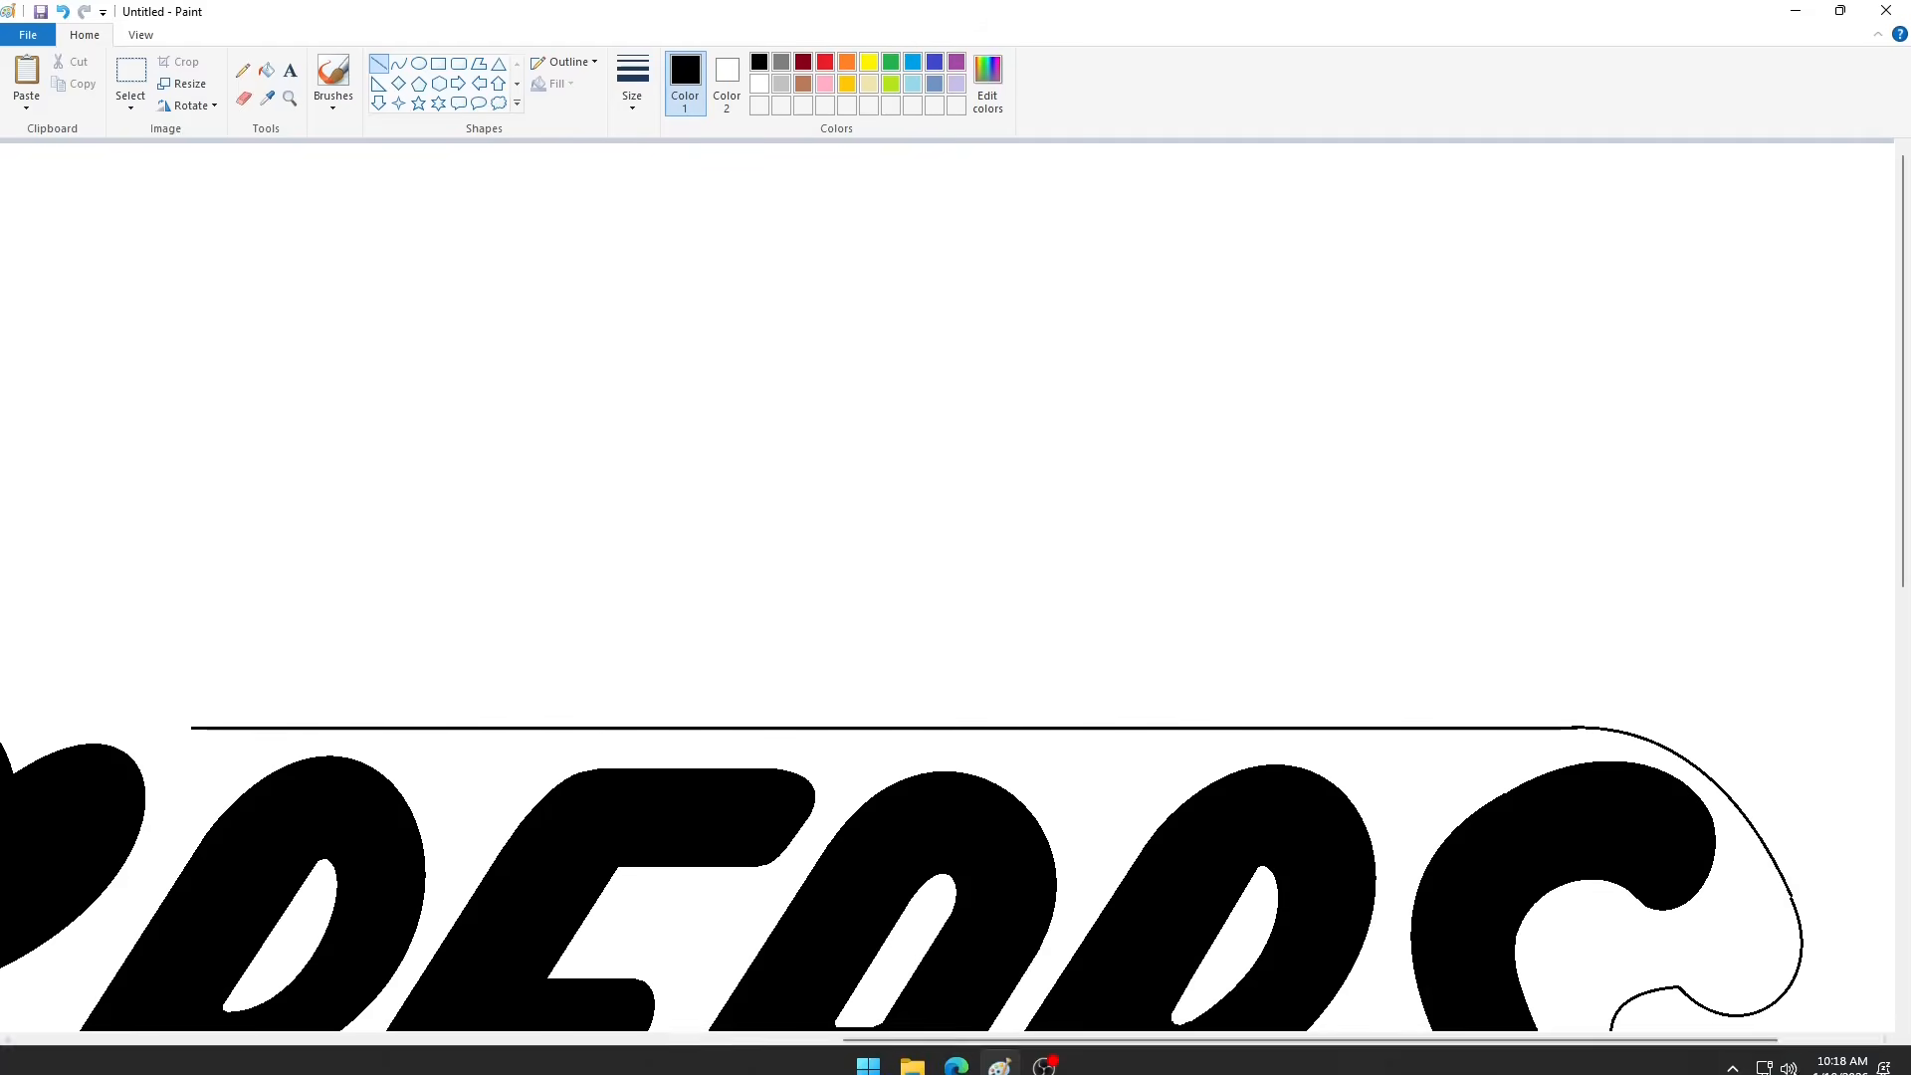
Step: Extend the straight black line above BEARS to the heart's outer lobe
{"action": "left_click", "coordinate": [1777, 1062]}
{"action": "left_click", "coordinate": [1898, 1062]}
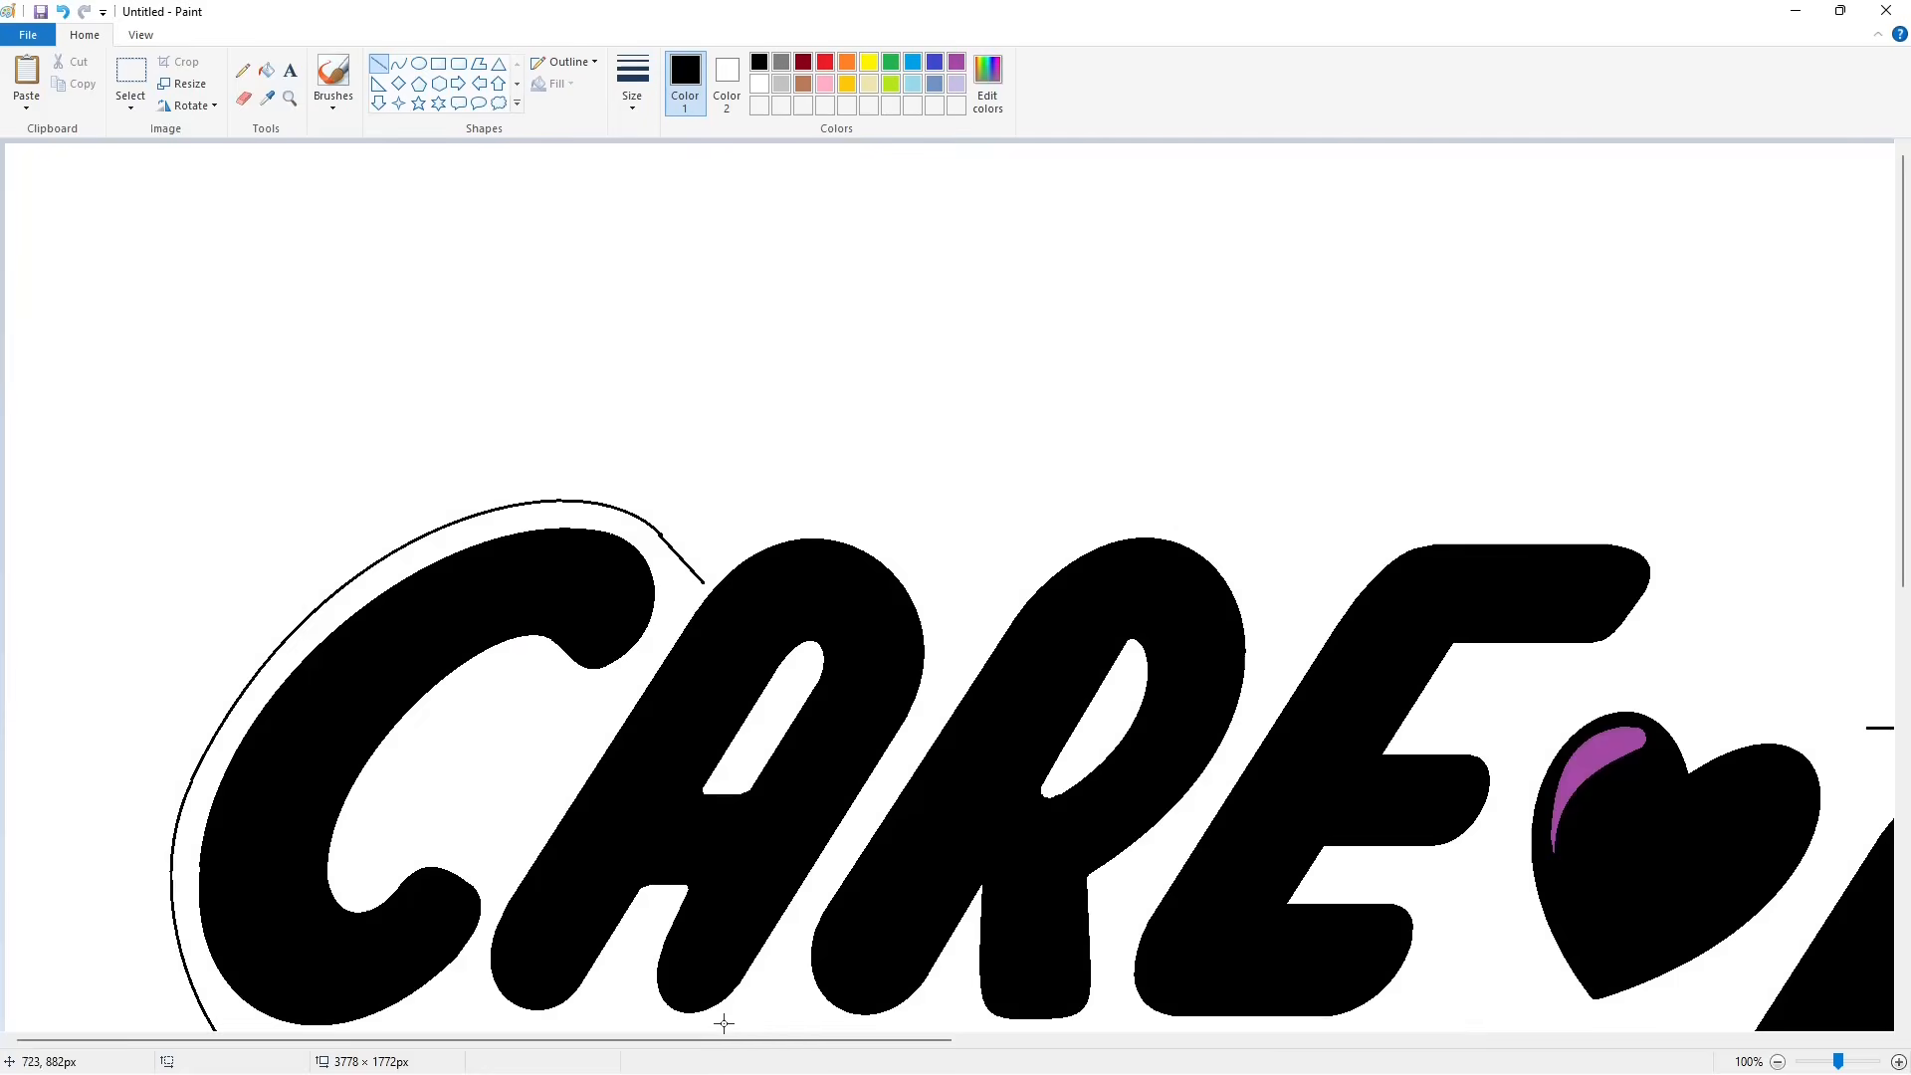
{"action": "left_click_drag", "start_coordinate": [724, 1041], "coordinate": [1077, 1041]}
{"action": "left_click_drag", "start_coordinate": [1072, 730], "coordinate": [1239, 729]}
{"action": "key", "text": "Up"}
{"action": "key", "text": "Up"}
{"action": "left_click", "coordinate": [1267, 631]}
{"action": "left_click", "coordinate": [1778, 1062]}
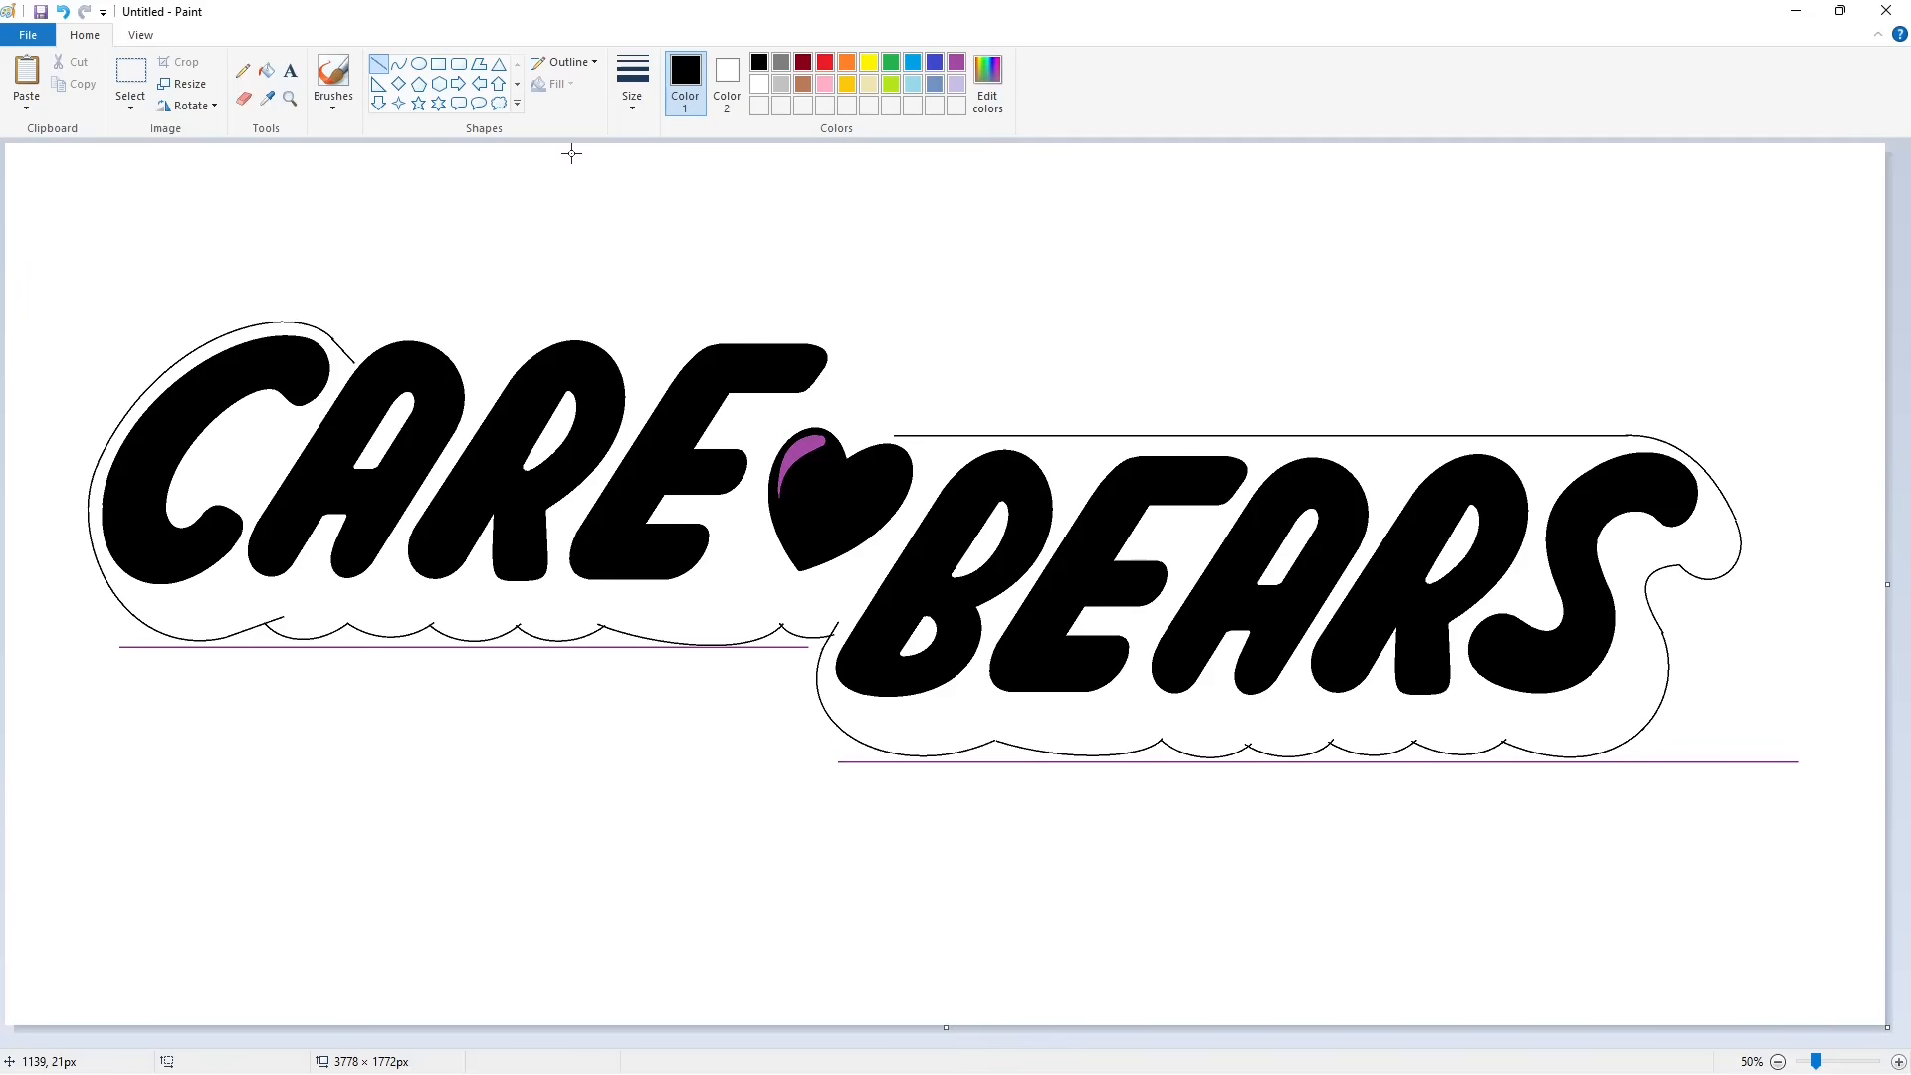
Step: Arch the black outline over the heart's outer lobe and connect it with a slanted line up to CARE's E
{"action": "left_click", "coordinate": [399, 64]}
{"action": "left_click_drag", "start_coordinate": [910, 418], "coordinate": [911, 420]}
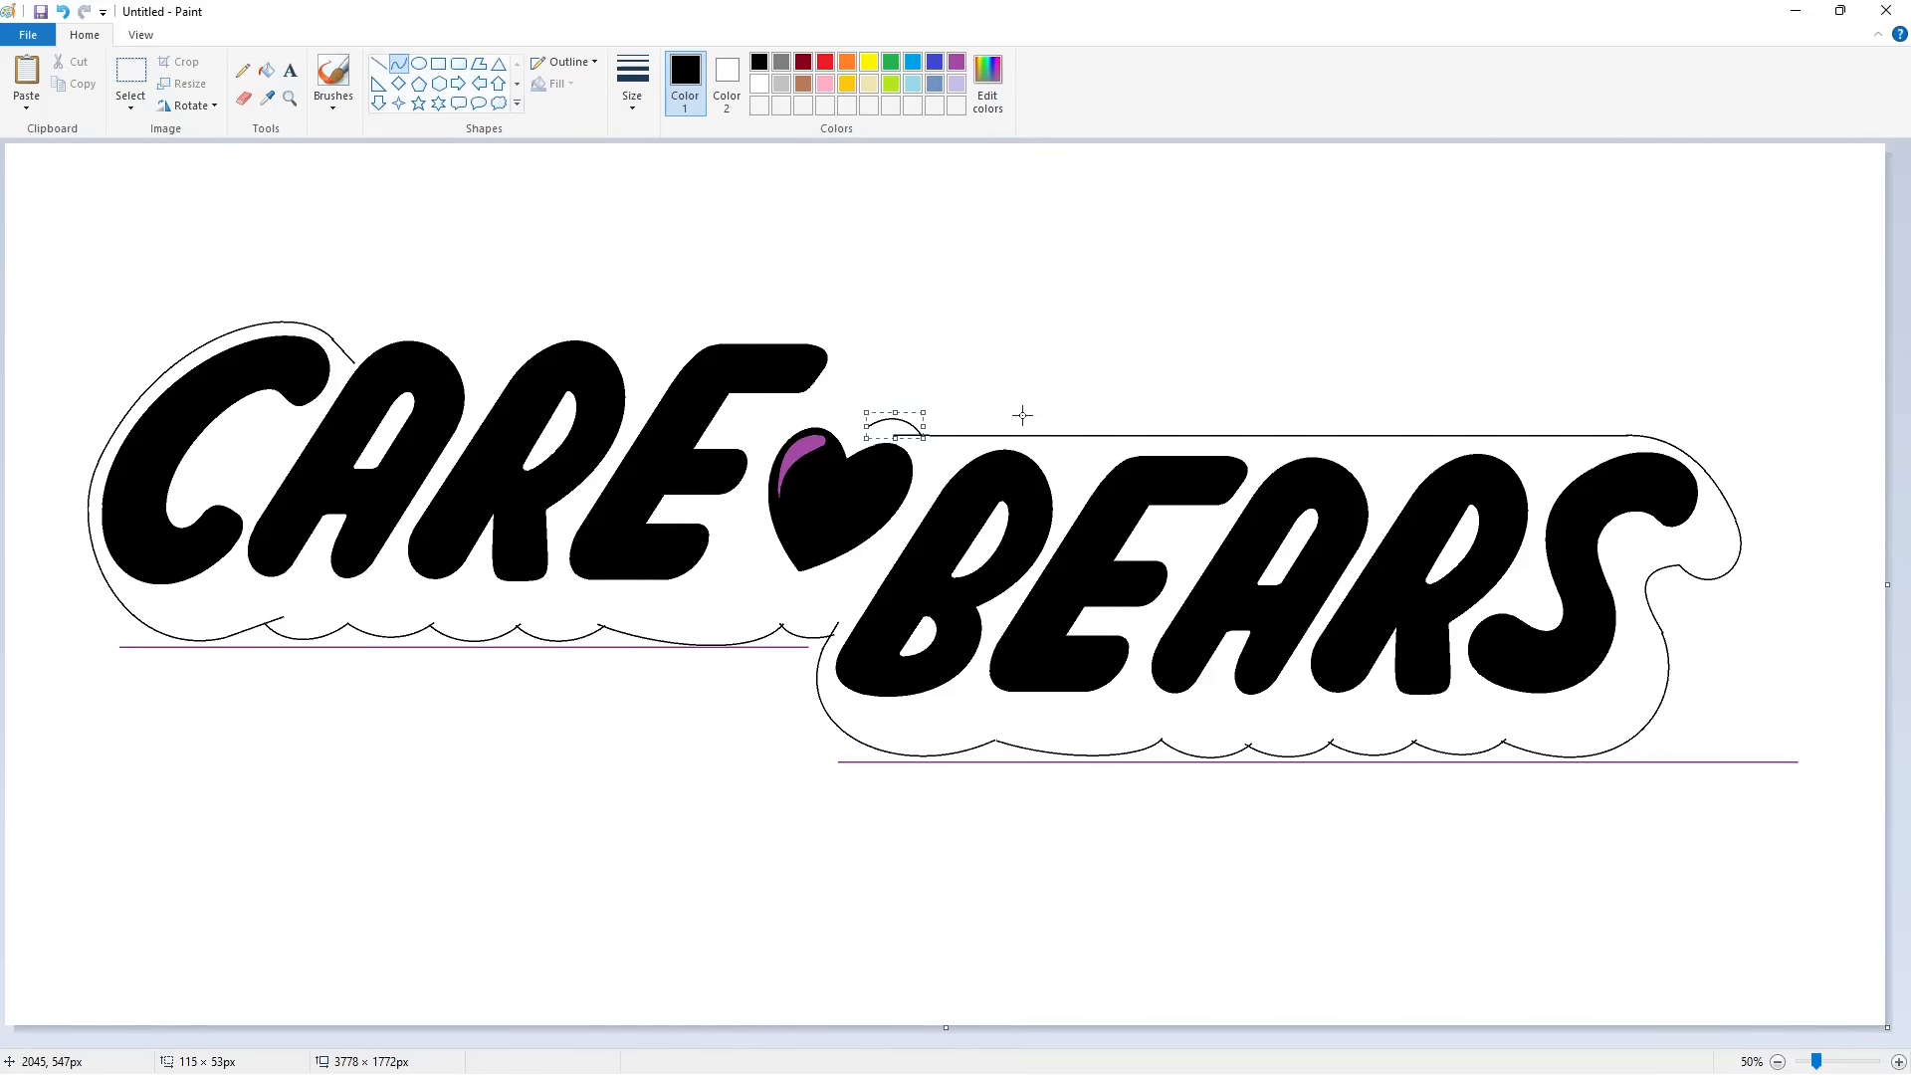
{"action": "left_click", "coordinate": [378, 64]}
{"action": "left_click_drag", "start_coordinate": [837, 352], "coordinate": [868, 432]}
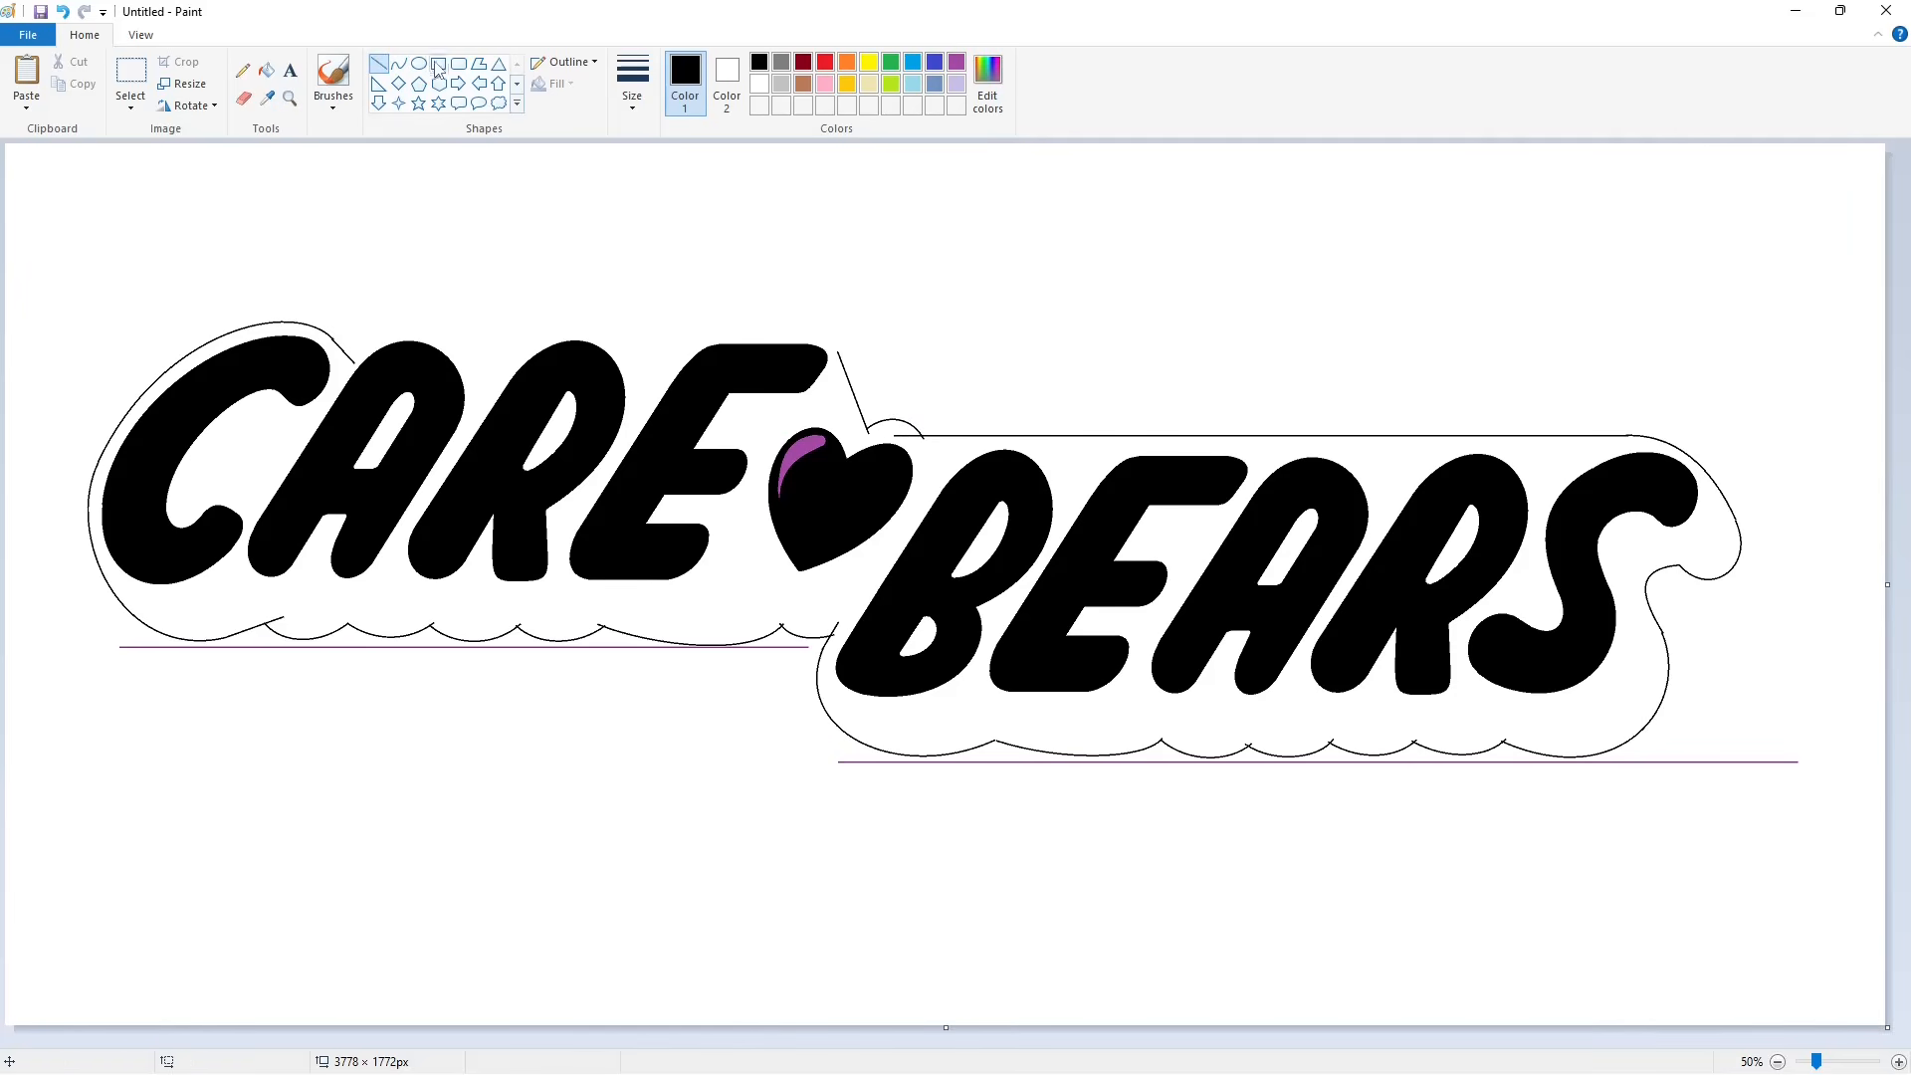
Step: Complete the black outline across the tops of CARE's E, R and A with rounded arches and slanted joins
{"action": "left_click", "coordinate": [399, 64]}
{"action": "left_click_drag", "start_coordinate": [786, 327], "coordinate": [691, 327]}
{"action": "left_click", "coordinate": [994, 332]}
{"action": "left_click", "coordinate": [379, 64]}
{"action": "mouse_move", "coordinate": [631, 354]}
{"action": "left_mouse_down"}
{"action": "mouse_move", "coordinate": [653, 379]}
{"action": "mouse_move", "coordinate": [495, 380]}
{"action": "mouse_move", "coordinate": [584, 326]}
{"action": "mouse_move", "coordinate": [531, 320]}
{"action": "left_mouse_up"}
{"action": "left_click", "coordinate": [399, 64]}
{"action": "left_click", "coordinate": [379, 63]}
{"action": "mouse_move", "coordinate": [498, 382]}
{"action": "left_mouse_down"}
{"action": "mouse_move", "coordinate": [474, 357]}
{"action": "mouse_move", "coordinate": [349, 358]}
{"action": "mouse_move", "coordinate": [425, 316]}
{"action": "mouse_move", "coordinate": [385, 318]}
{"action": "left_mouse_up"}
{"action": "left_click", "coordinate": [399, 64]}
Step: Fill all the black letters of CARE BEARS with purple
{"action": "left_click", "coordinate": [956, 63]}
{"action": "left_click", "coordinate": [266, 70]}
{"action": "left_click", "coordinate": [204, 393]}
{"action": "left_click", "coordinate": [344, 428]}
{"action": "left_click", "coordinate": [500, 438]}
{"action": "left_click", "coordinate": [657, 446]}
{"action": "left_click", "coordinate": [944, 550]}
{"action": "left_click", "coordinate": [1082, 575]}
{"action": "left_click", "coordinate": [1224, 598]}
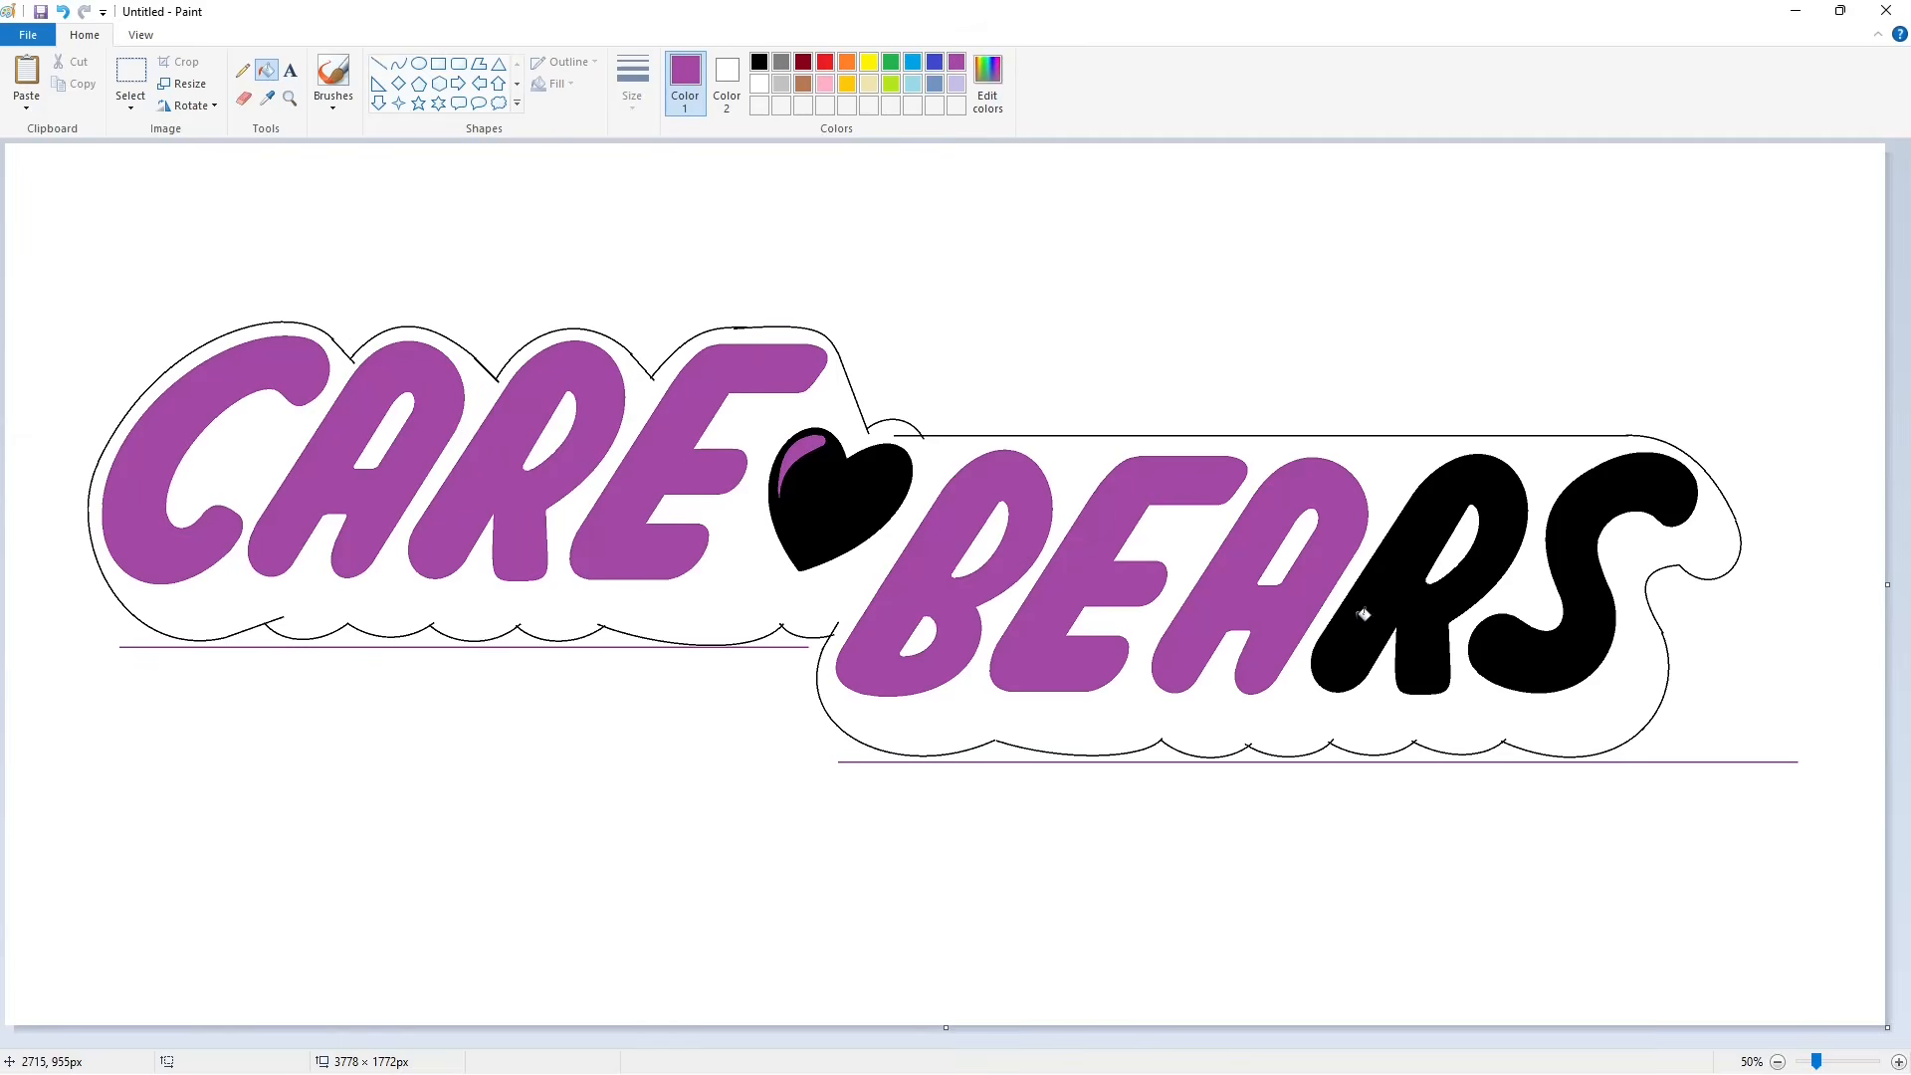
{"action": "left_click", "coordinate": [1367, 618]}
{"action": "left_click", "coordinate": [1589, 615]}
Step: Fill the black part of the heart with brown
{"action": "left_click", "coordinate": [803, 83]}
{"action": "left_click", "coordinate": [845, 469]}
{"action": "key", "text": "ctrl+z"}
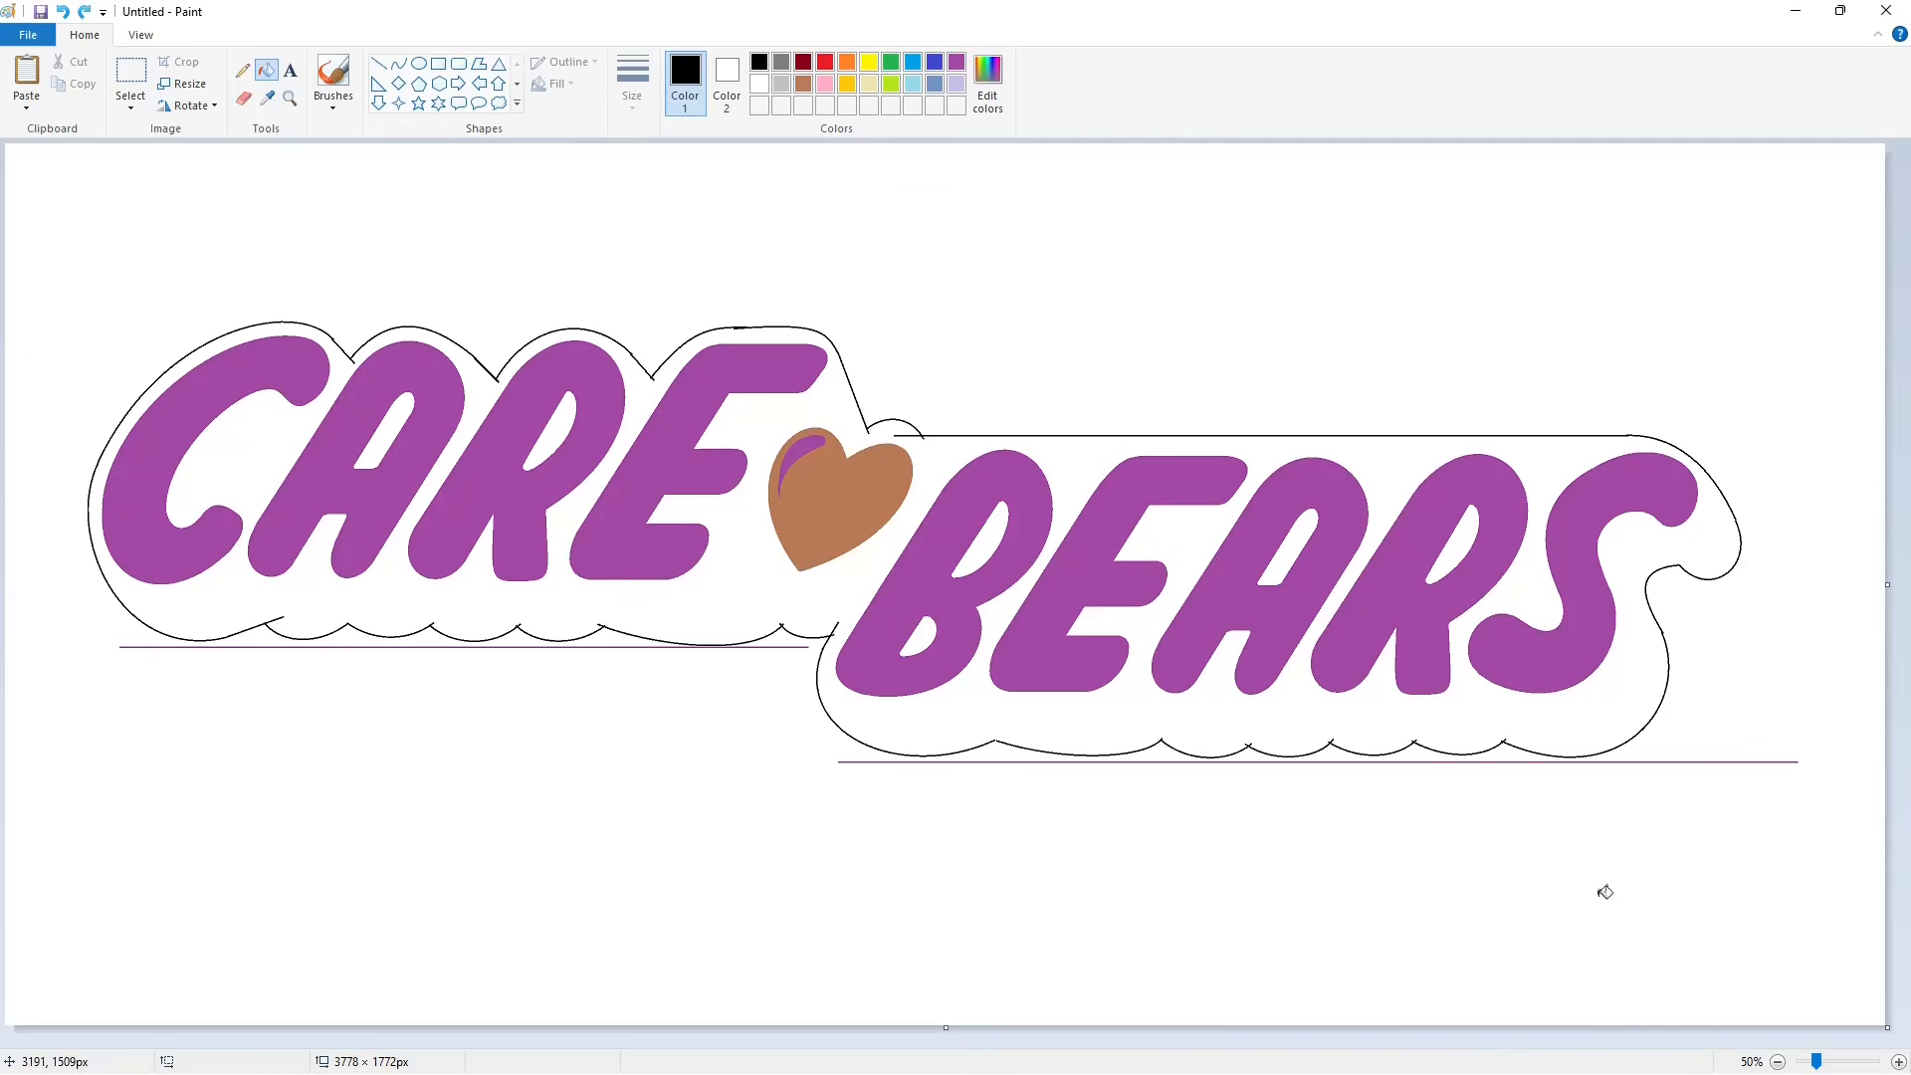
Step: Close the gap in the outline beneath BEARS, where the B's curve meets the E's, with a short black line
{"action": "left_click", "coordinate": [1898, 1062]}
{"action": "scroll", "coordinate": [1222, 910], "scroll_direction": "down", "scroll_amount": 2}
{"action": "left_click_drag", "start_coordinate": [839, 1041], "coordinate": [1237, 1045]}
{"action": "scroll", "coordinate": [1093, 790], "scroll_direction": "down", "scroll_amount": 4}
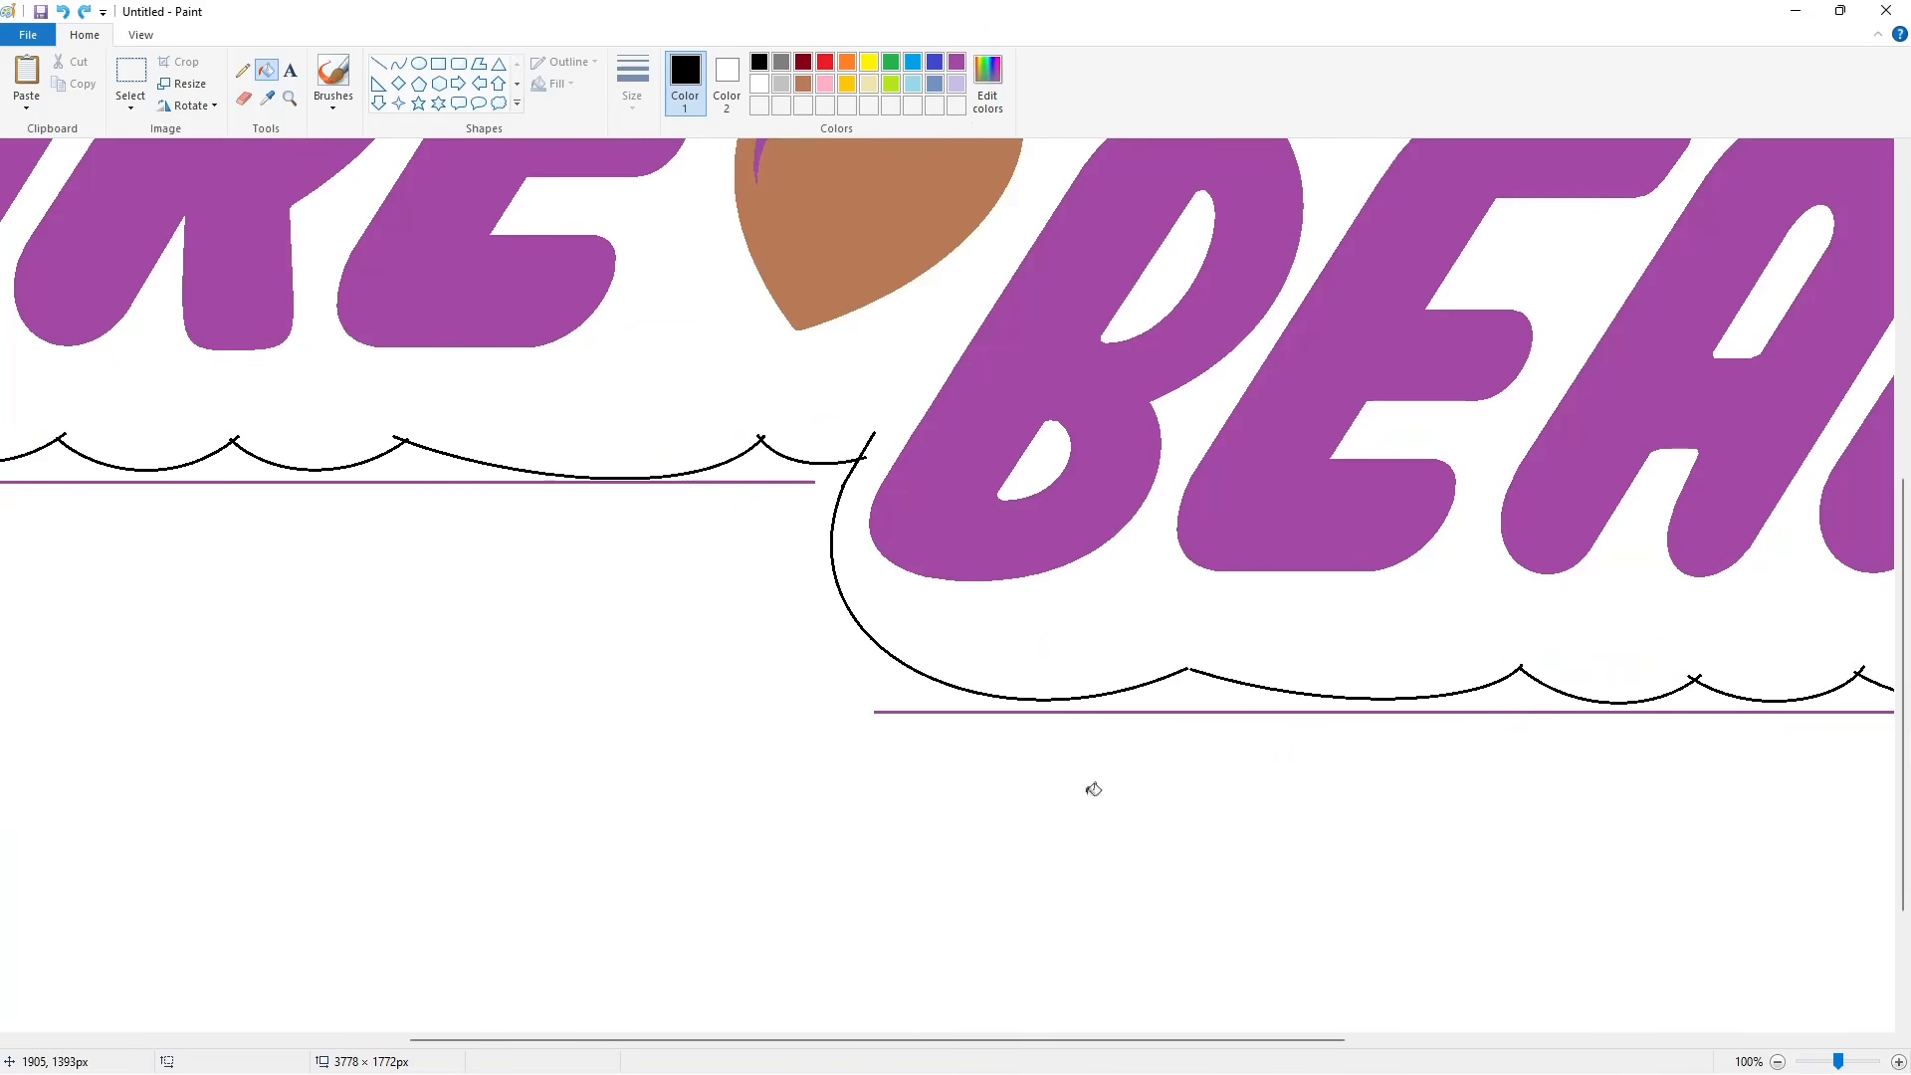
{"action": "left_click", "coordinate": [379, 65]}
{"action": "left_click_drag", "start_coordinate": [1157, 672], "coordinate": [1208, 662]}
{"action": "left_click_drag", "start_coordinate": [1062, 1040], "coordinate": [1557, 1035]}
{"action": "scroll", "coordinate": [1252, 878], "scroll_direction": "up", "scroll_amount": 3}
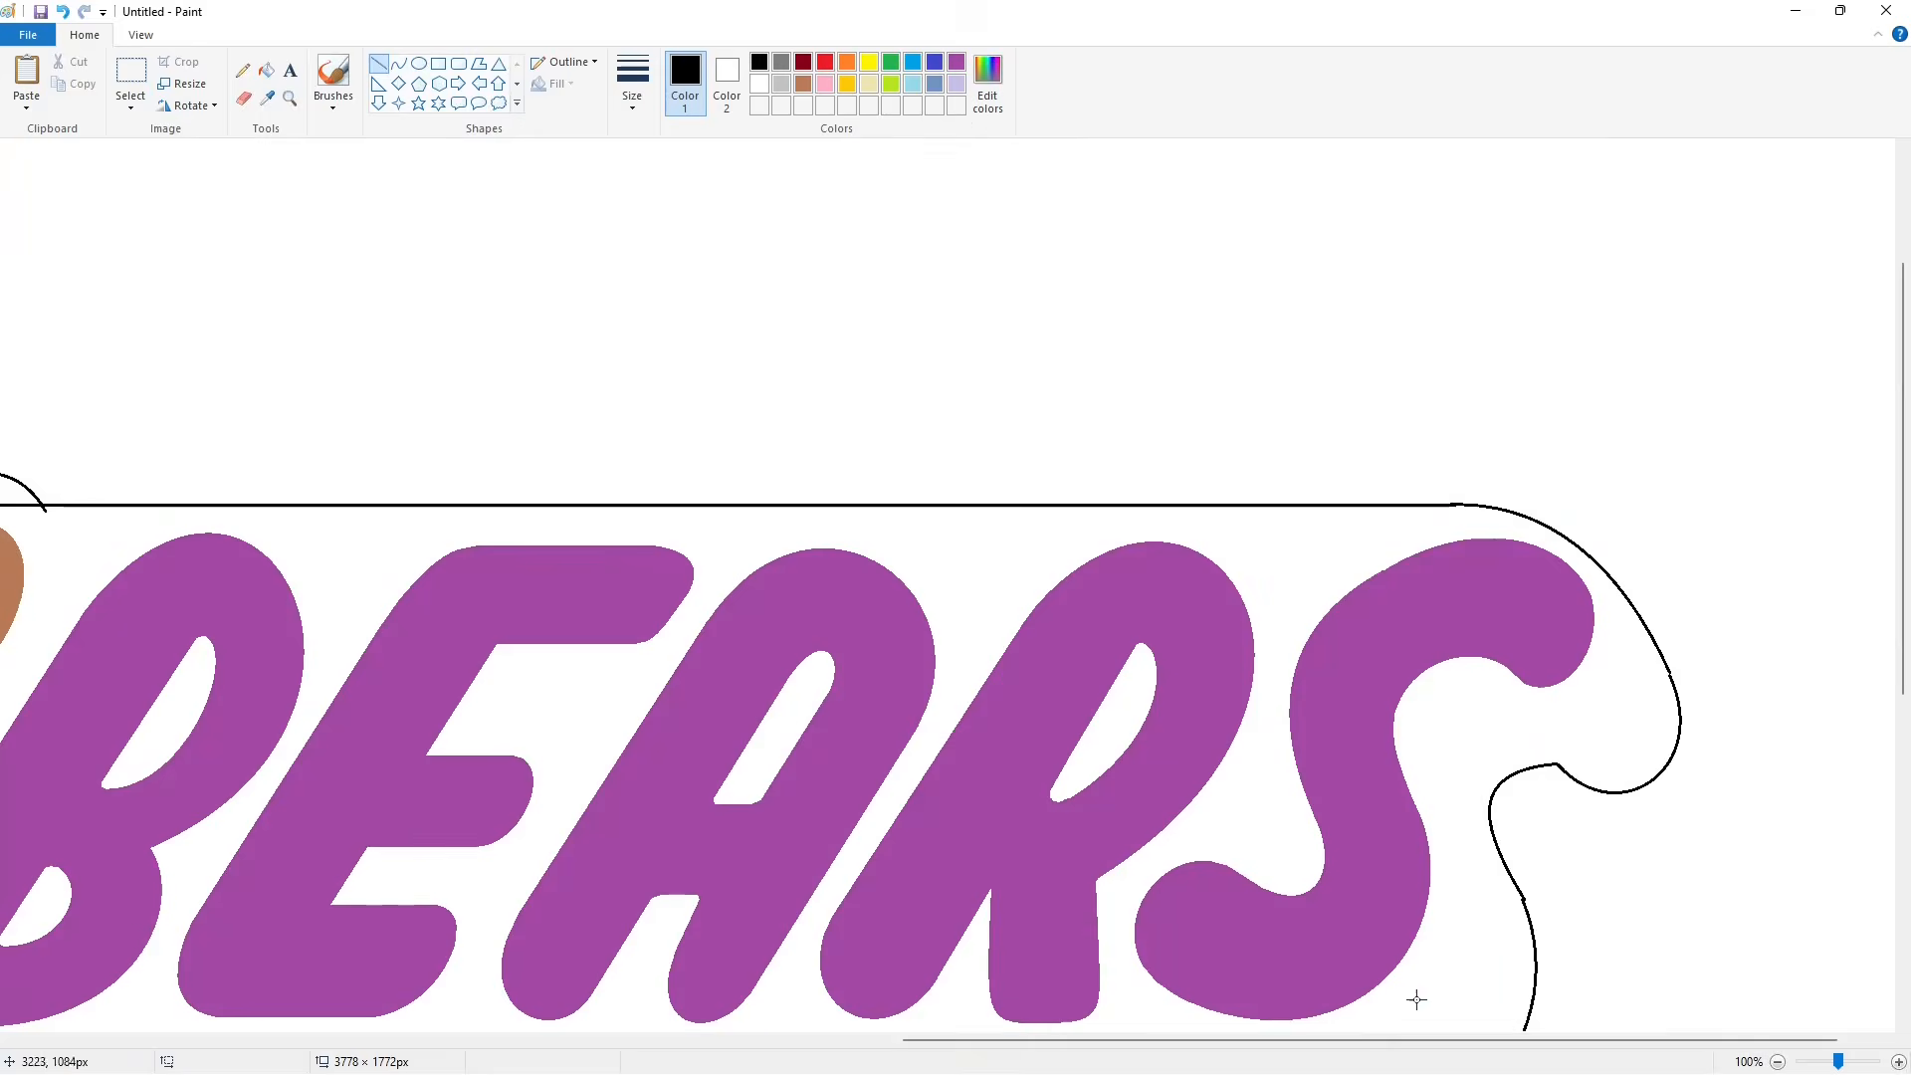
Step: Fill the area between the letters and the surrounding outline with black
{"action": "left_click_drag", "start_coordinate": [1417, 1040], "coordinate": [772, 1040]}
{"action": "left_click", "coordinate": [267, 70]}
{"action": "left_click", "coordinate": [771, 408]}
Step: Erase the purple guidelines by filling the background with purple and then with white
{"action": "left_click", "coordinate": [956, 62]}
{"action": "left_click", "coordinate": [955, 211]}
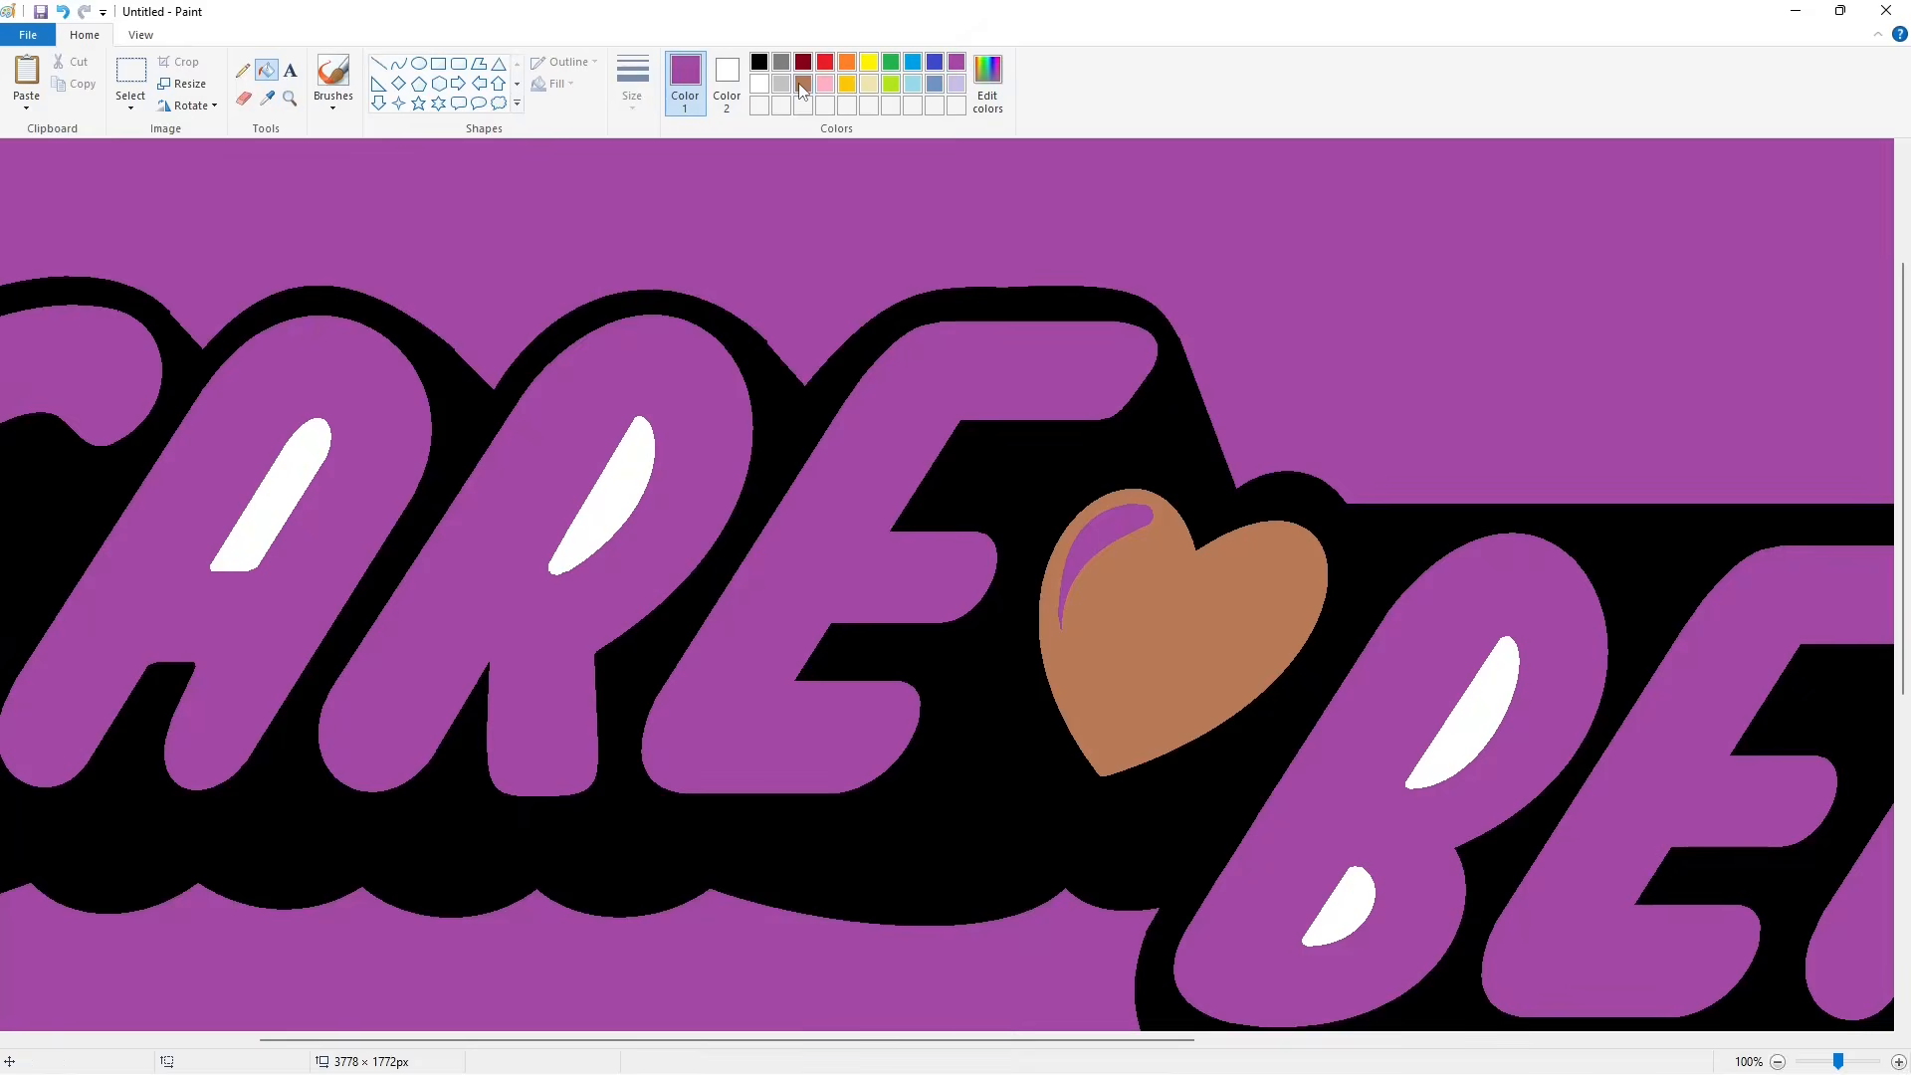
{"action": "left_click", "coordinate": [760, 84]}
{"action": "left_click", "coordinate": [1108, 971]}
Step: Smooth the black backing's edge above and beside the S with short thin white and black lines
{"action": "scroll", "coordinate": [1112, 975], "scroll_direction": "left", "scroll_amount": 5}
{"action": "left_click", "coordinate": [380, 63]}
{"action": "left_click", "coordinate": [632, 85]}
{"action": "left_click", "coordinate": [678, 235]}
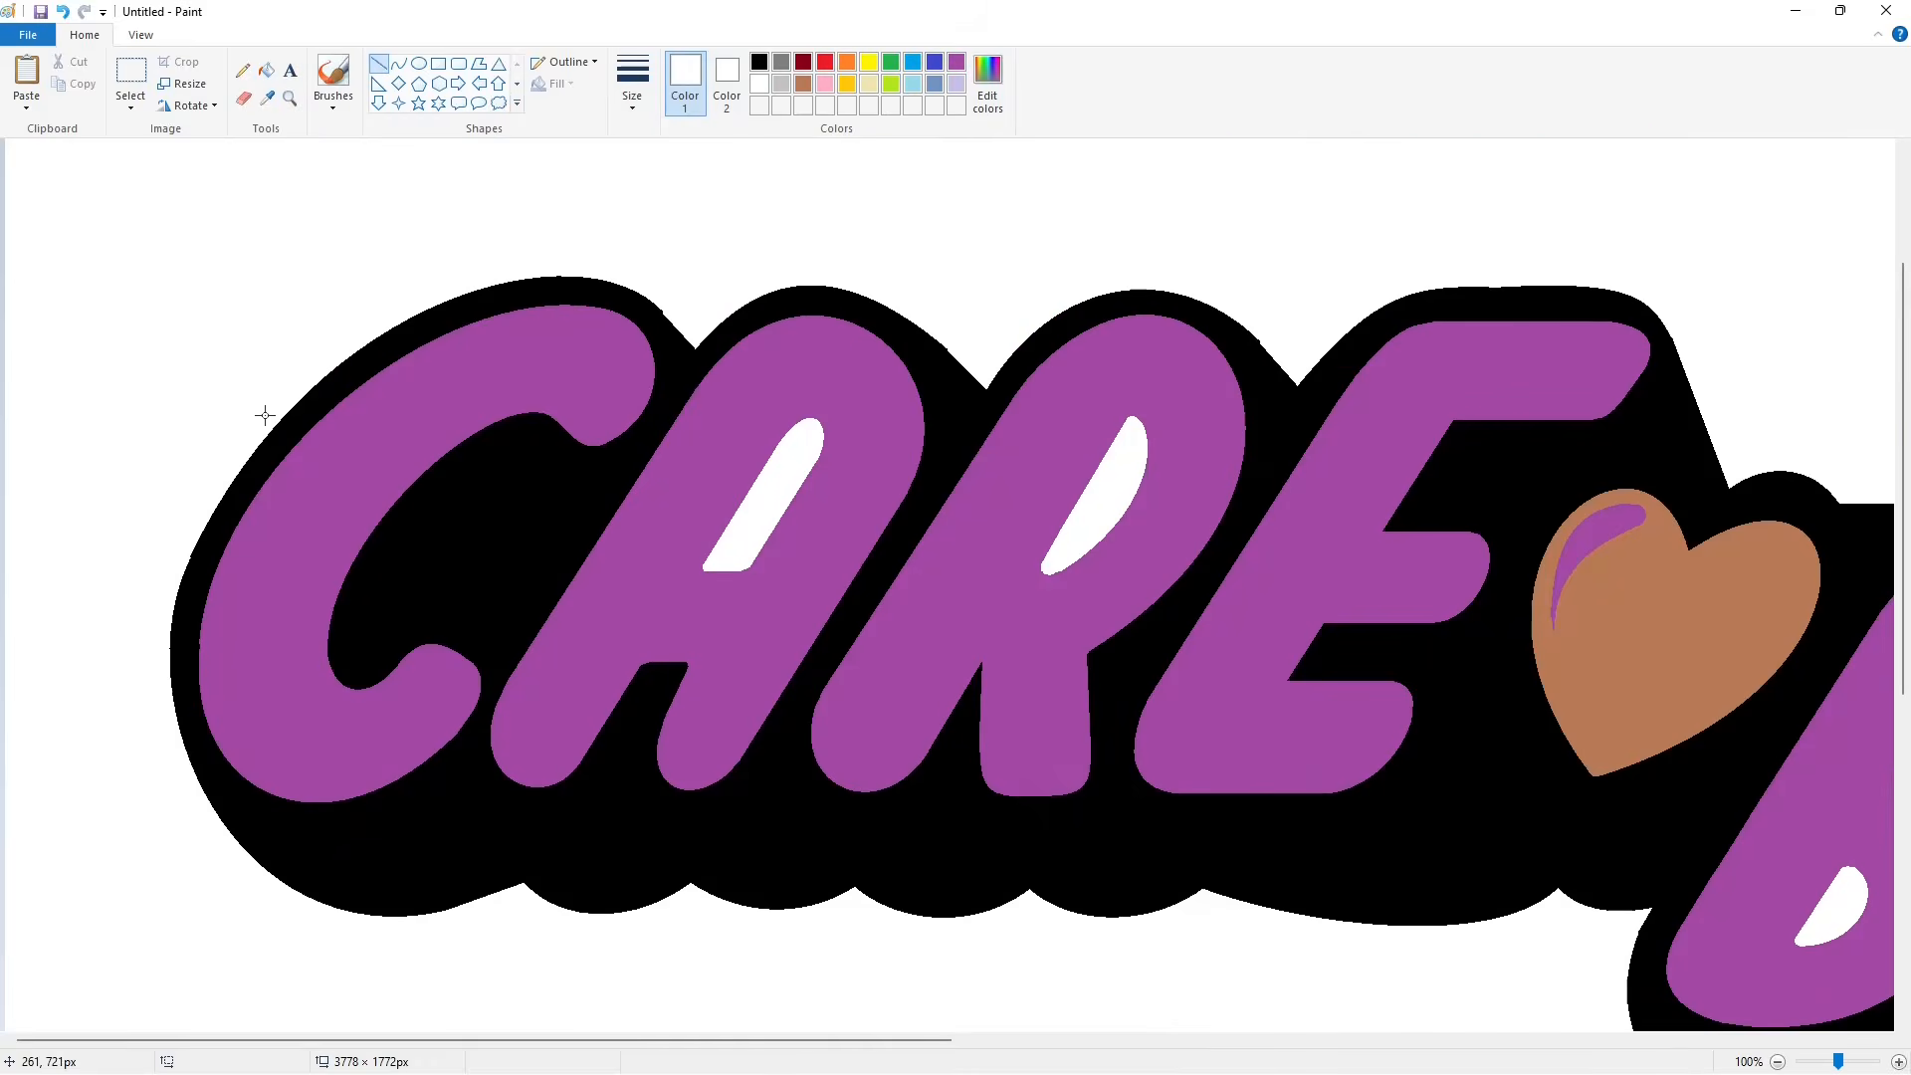
{"action": "scroll", "coordinate": [328, 537], "scroll_direction": "down", "scroll_amount": 2}
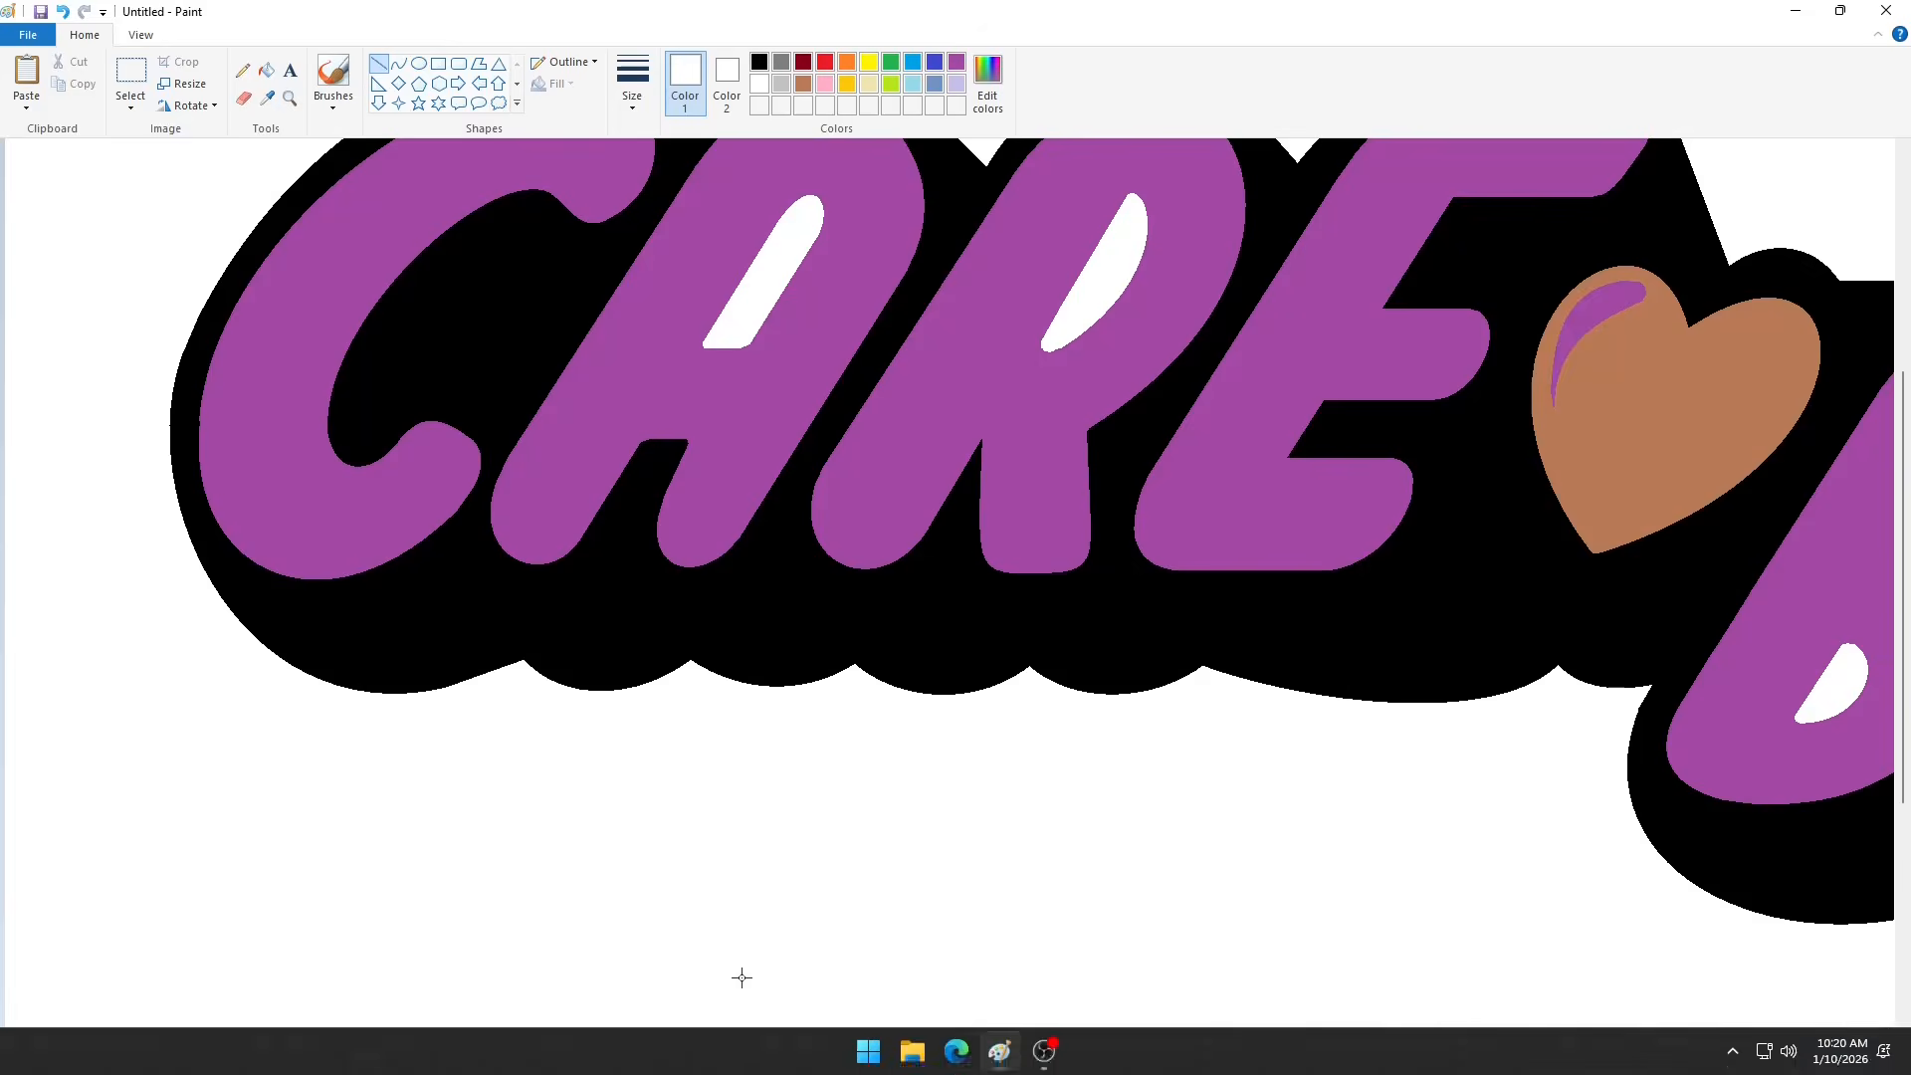
{"action": "left_click_drag", "start_coordinate": [748, 1040], "coordinate": [1677, 1037]}
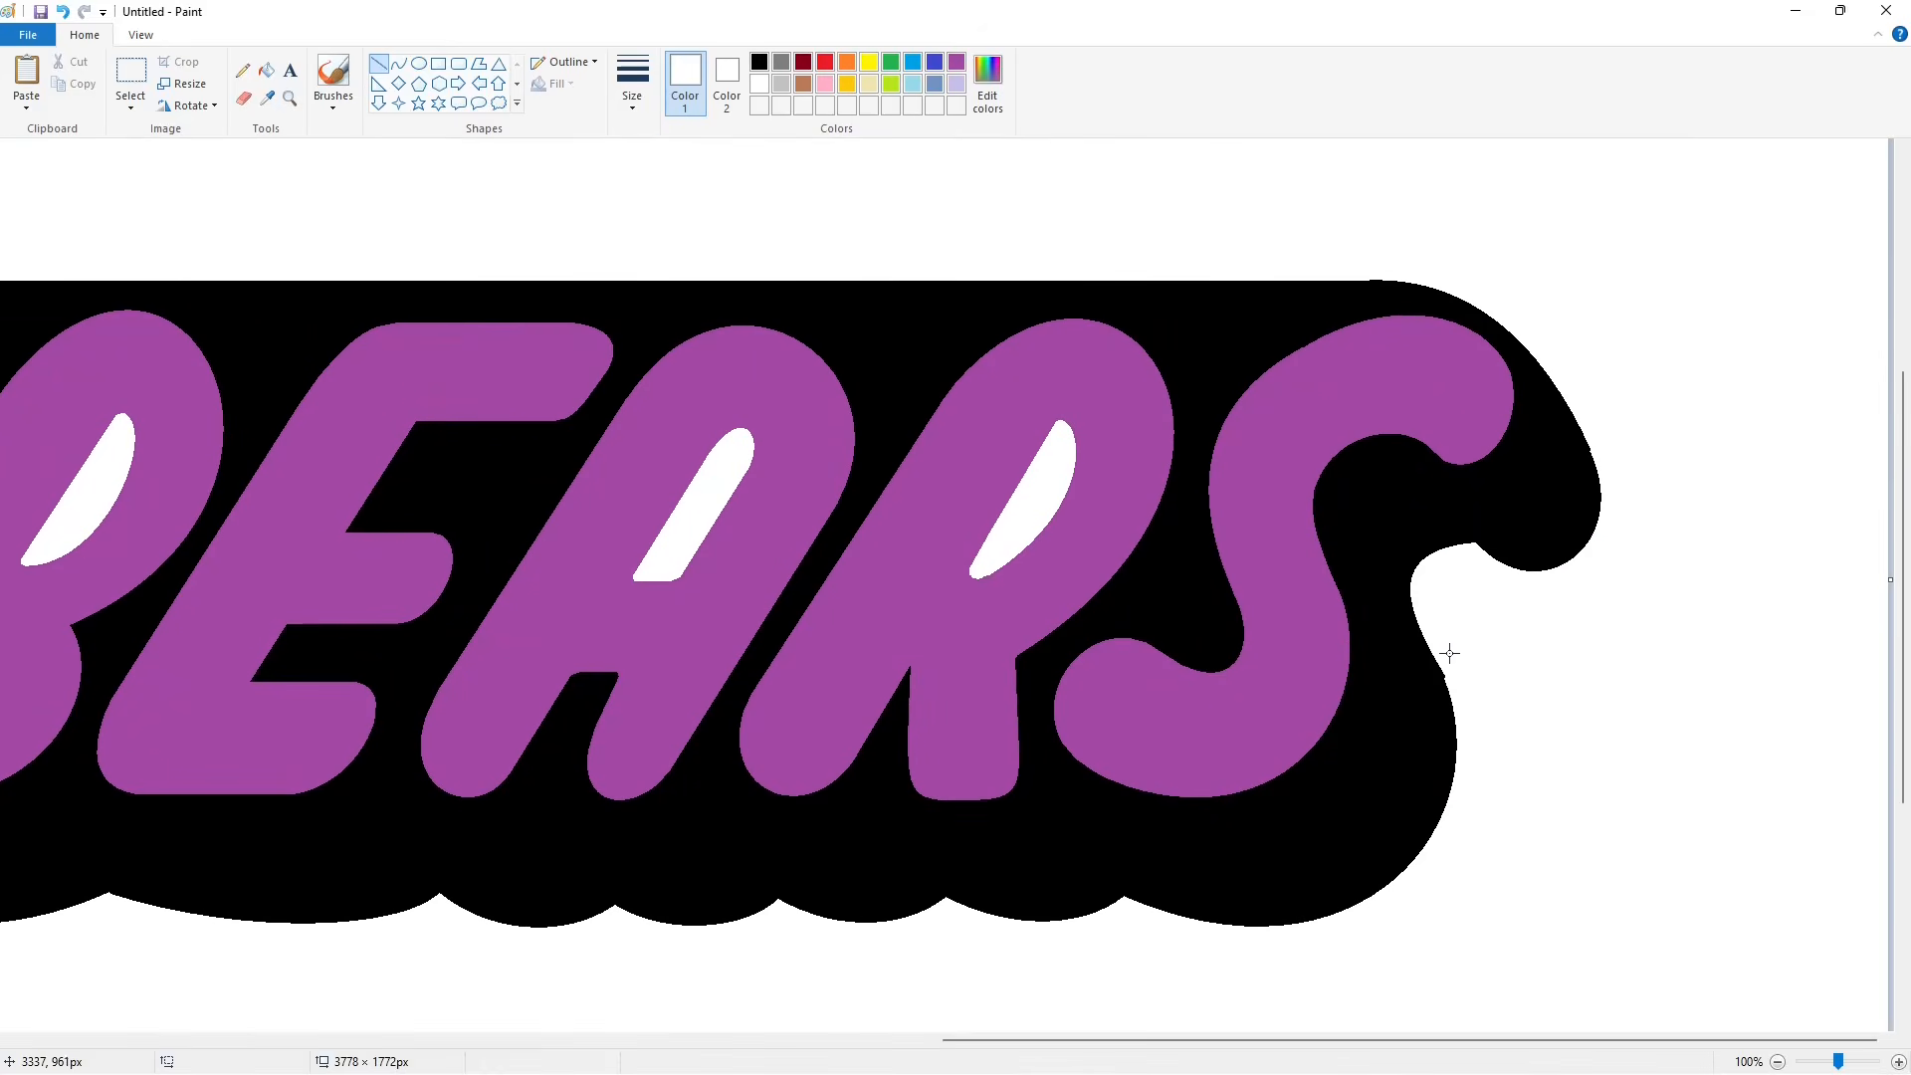
{"action": "scroll", "coordinate": [1459, 707], "scroll_direction": "up", "scroll_amount": 2}
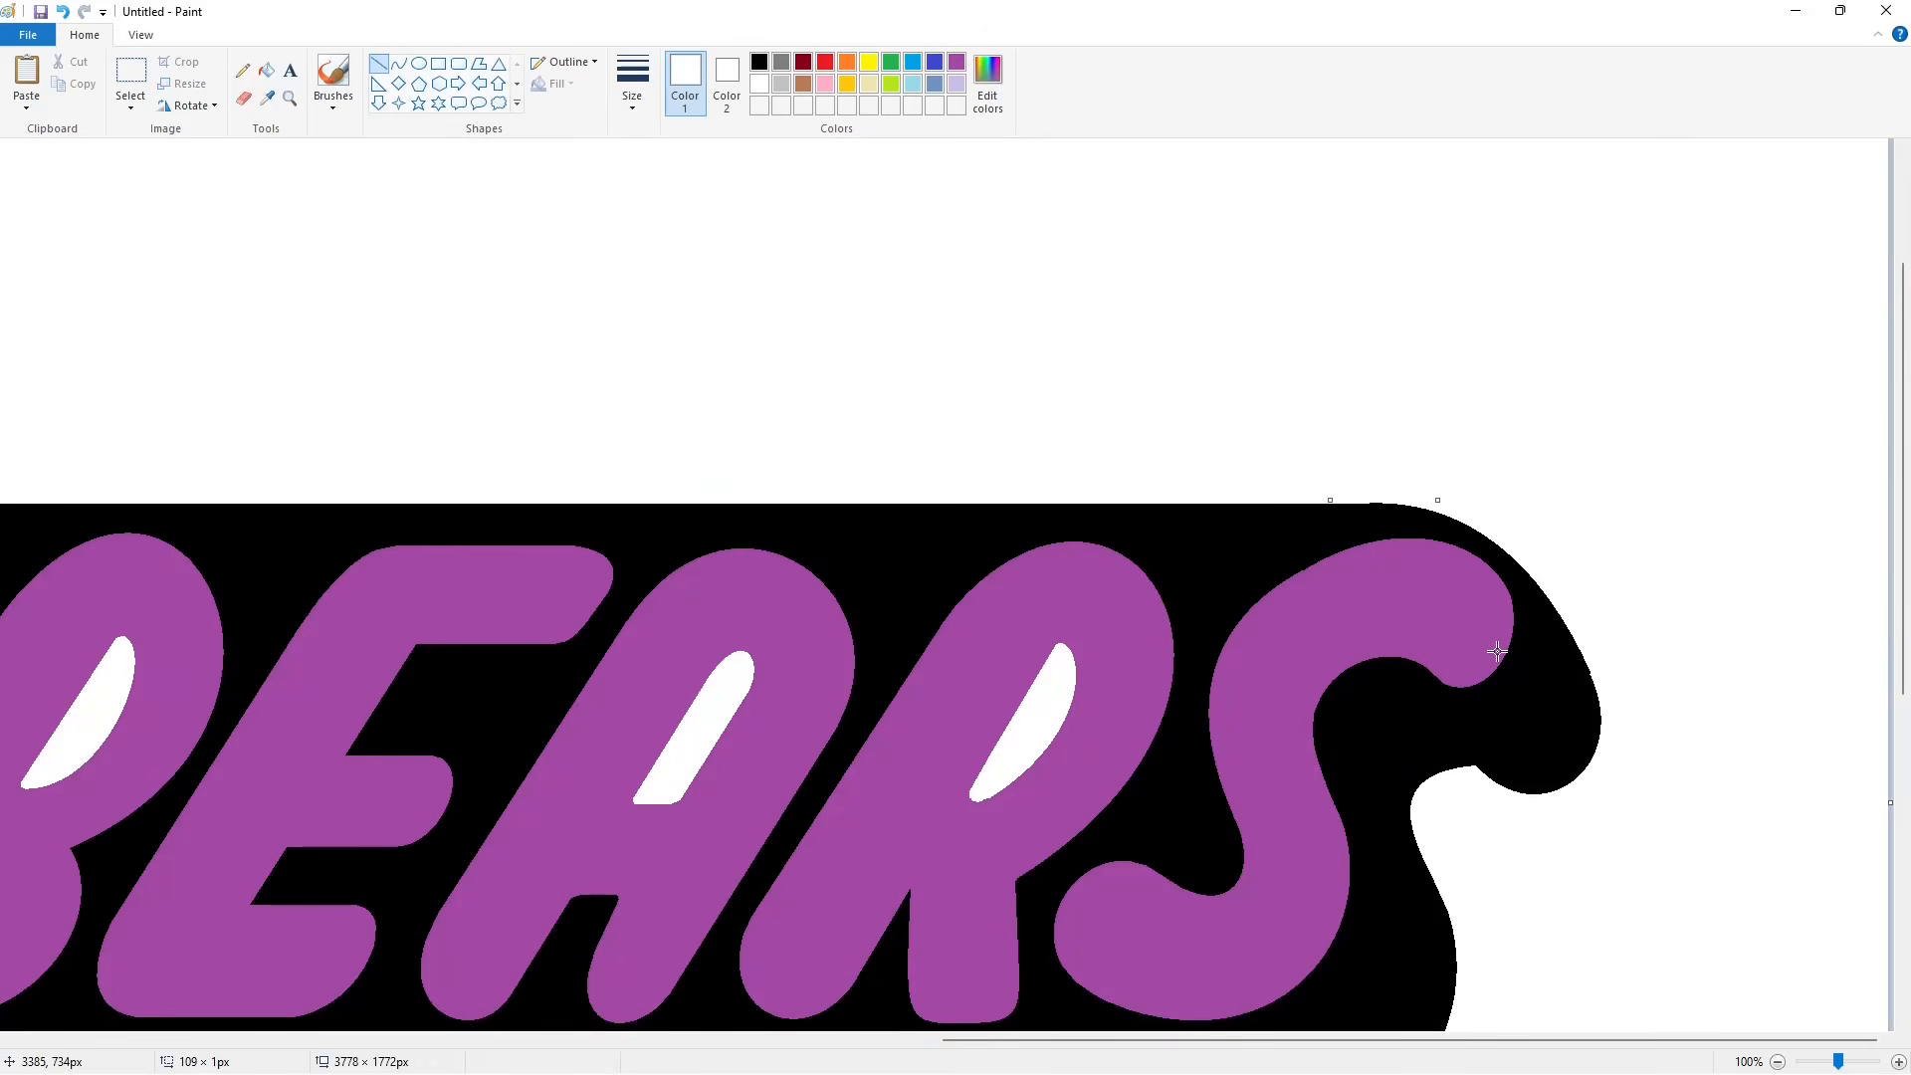
{"action": "left_click", "coordinate": [759, 63]}
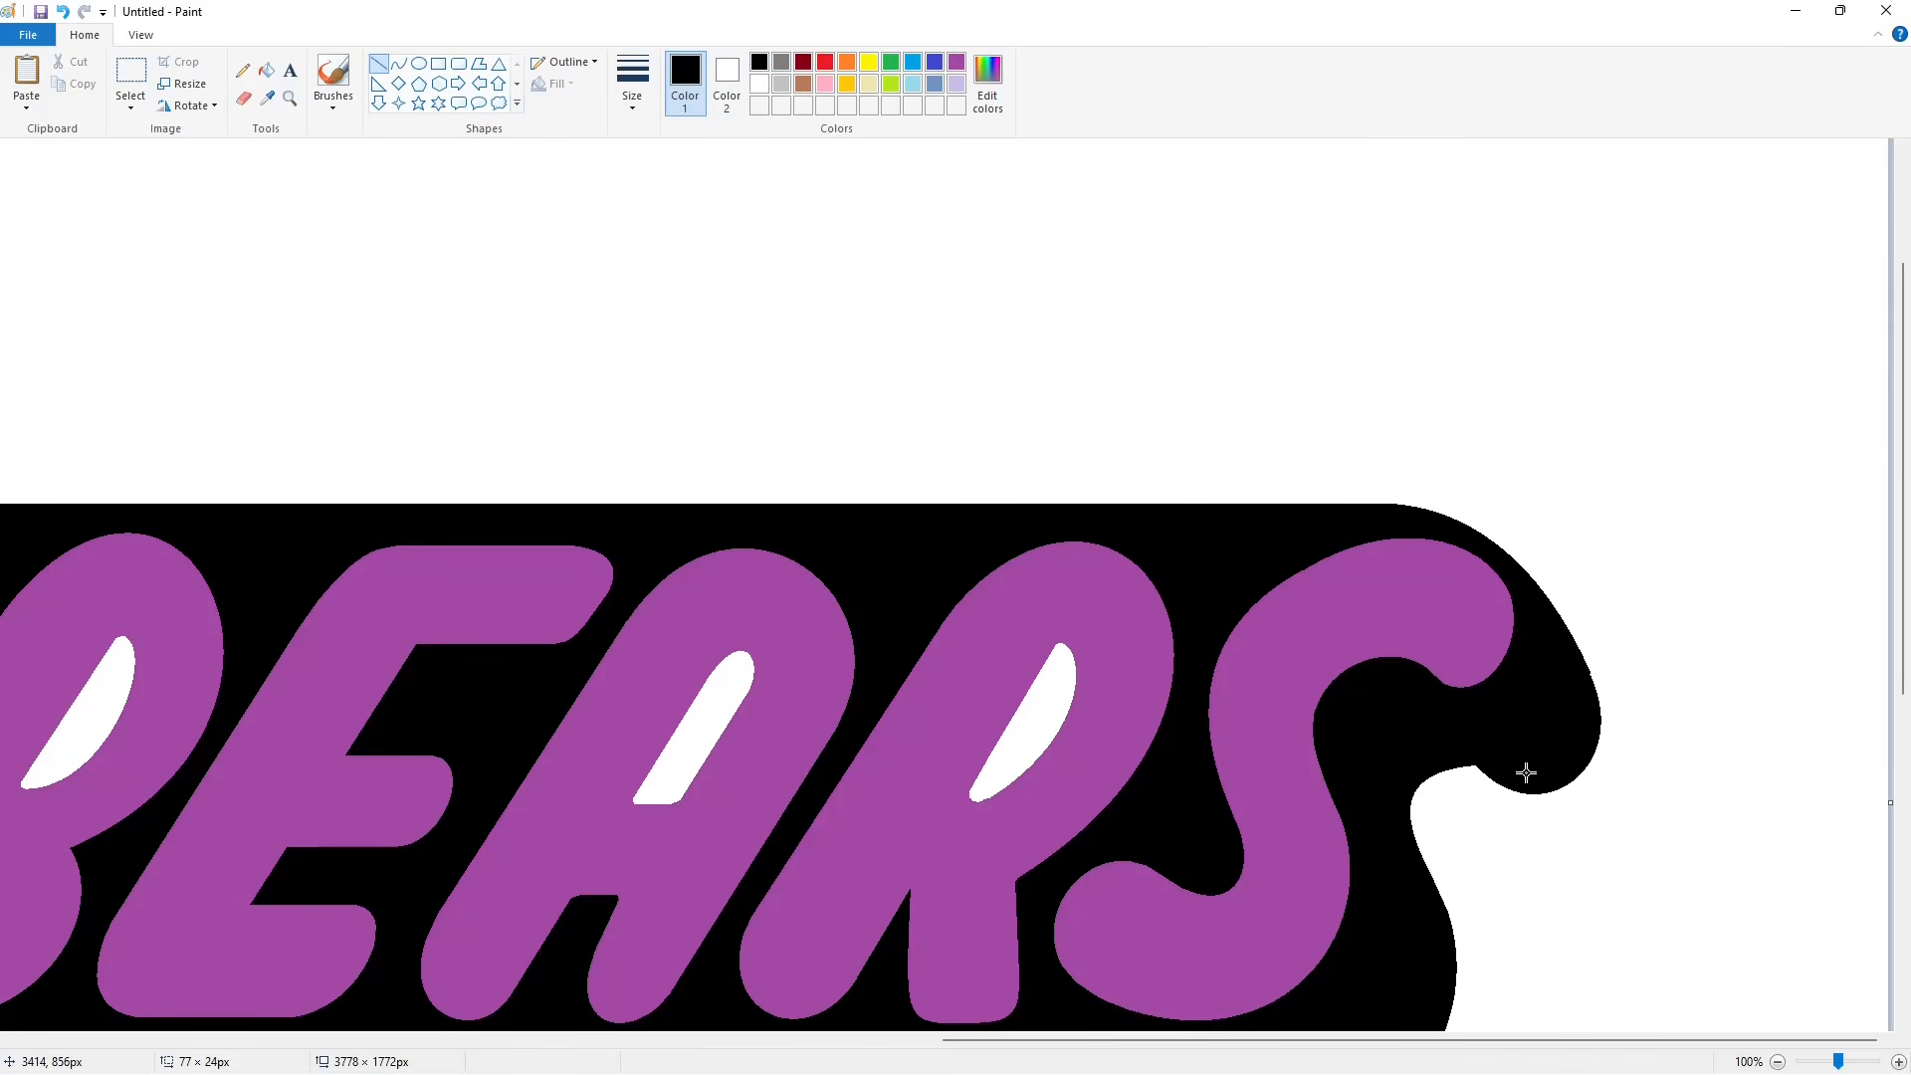
Step: Draw a straight horizontal black line along the backing's top edge above CARE's E
{"action": "left_click_drag", "start_coordinate": [1241, 1040], "coordinate": [636, 1046]}
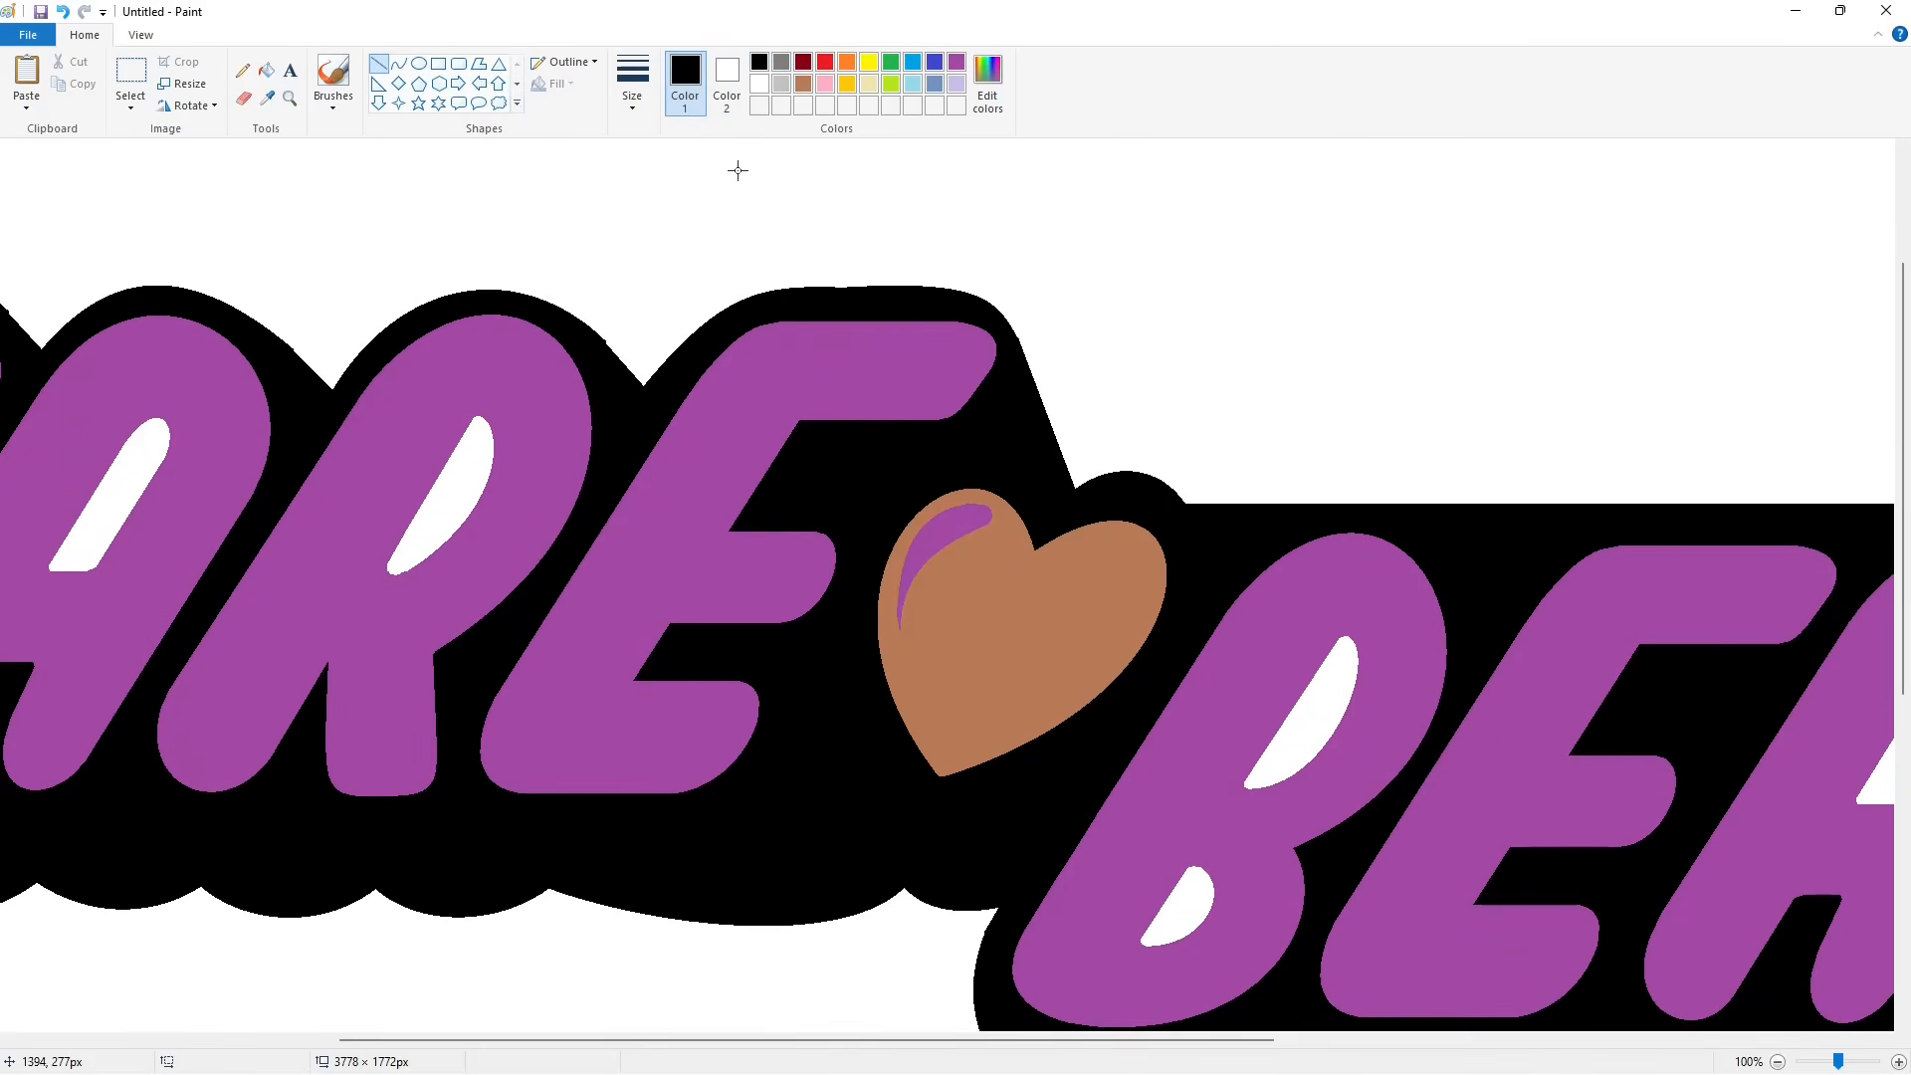
{"action": "left_click_drag", "start_coordinate": [816, 280], "coordinate": [968, 276]}
{"action": "key", "text": "Down"}
{"action": "key", "text": "Down"}
{"action": "key", "text": "Down"}
{"action": "key", "text": "Down"}
{"action": "key", "text": "Down"}
{"action": "key", "text": "Down"}
{"action": "key", "text": "Down"}
{"action": "key", "text": "Down"}
{"action": "key", "text": "Down"}
{"action": "key", "text": "Down"}
{"action": "key", "text": "Down"}
{"action": "key", "text": "Down"}
{"action": "key", "text": "Down"}
{"action": "key", "text": "Down"}
{"action": "left_click", "coordinate": [950, 380]}
Step: Trim the backing's top edge above CARE's E flat with a thin white line
{"action": "left_click", "coordinate": [760, 85]}
{"action": "key", "text": "Down"}
{"action": "key", "text": "Down"}
{"action": "key", "text": "Down"}
{"action": "key", "text": "Down"}
{"action": "key", "text": "Down"}
{"action": "key", "text": "Down"}
{"action": "key", "text": "Down"}
{"action": "left_click", "coordinate": [1053, 356]}
Step: Trim the backing's slopes after CARE's R, A and C with short diagonal white lines
{"action": "left_click_drag", "start_coordinate": [1134, 1046], "coordinate": [916, 1060]}
{"action": "left_click_drag", "start_coordinate": [1019, 313], "coordinate": [1070, 358]}
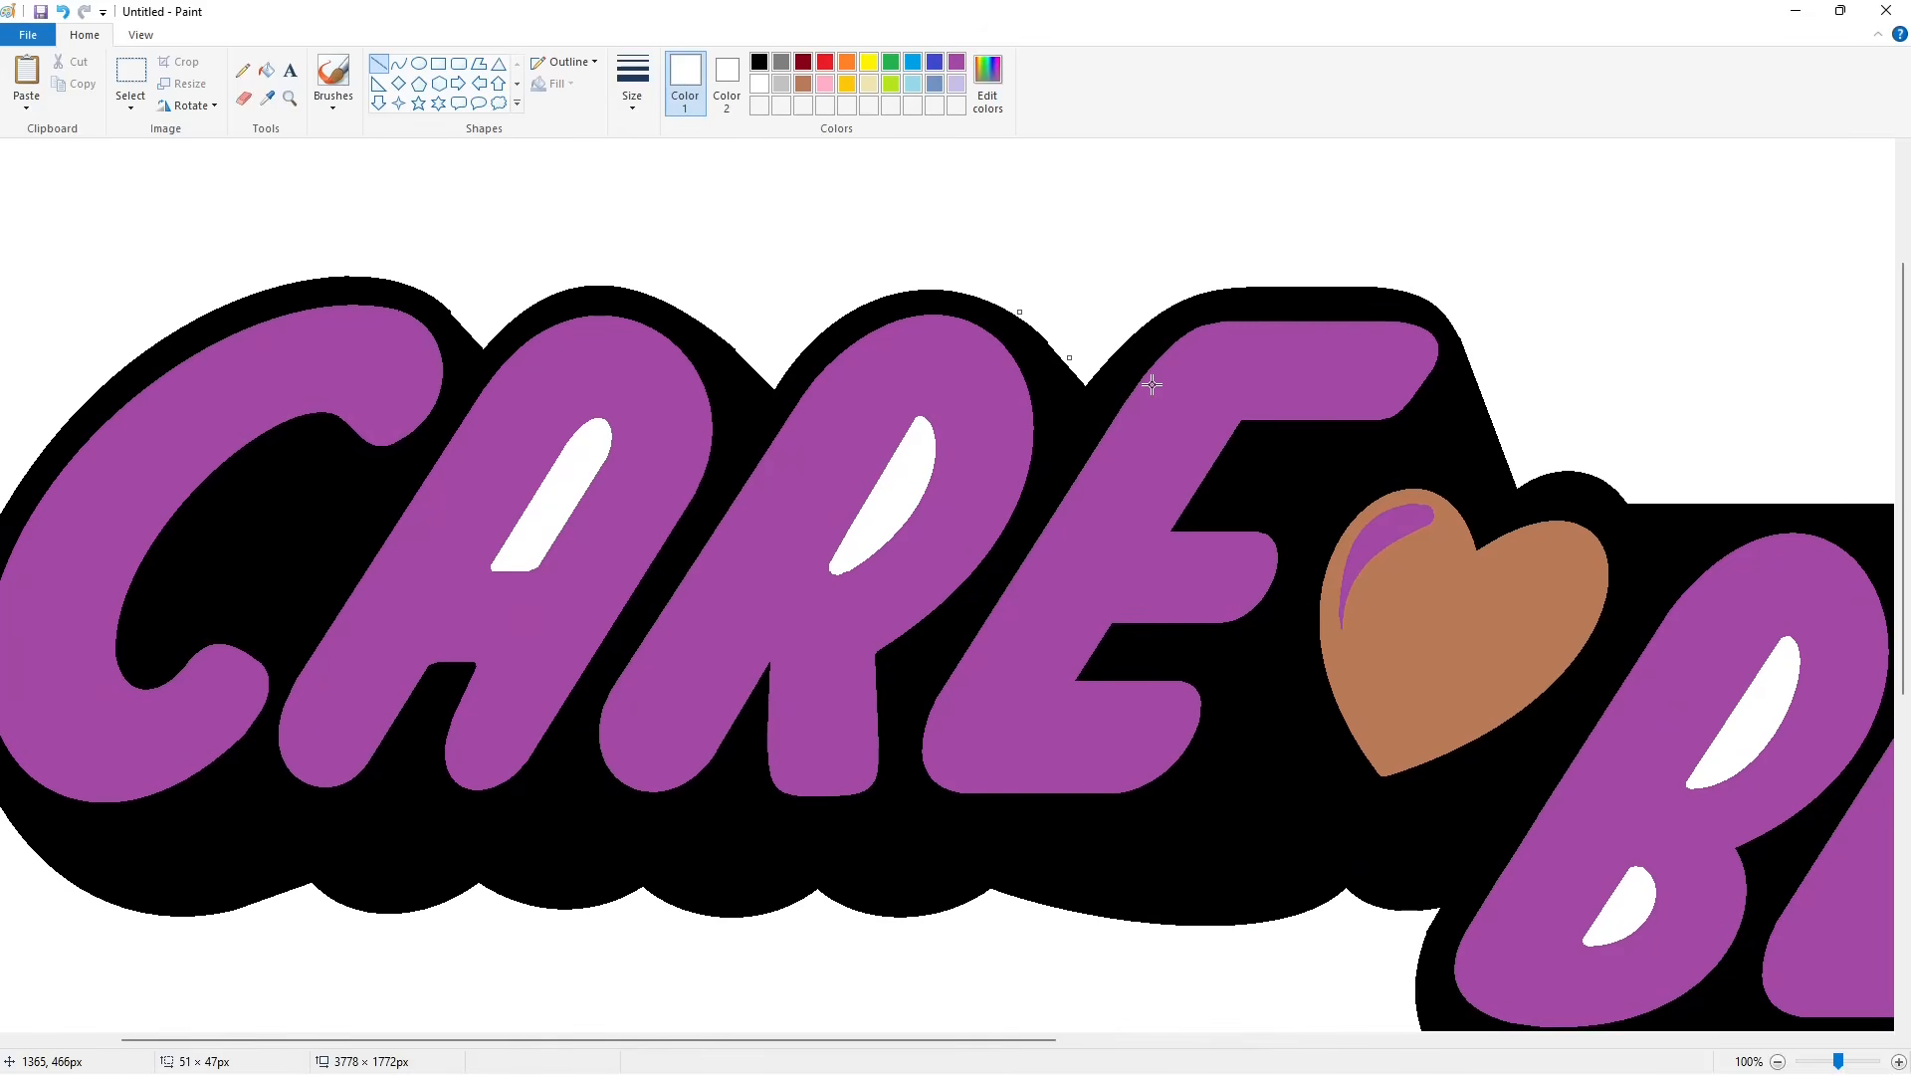
{"action": "left_click", "coordinate": [1152, 384]}
{"action": "left_click_drag", "start_coordinate": [711, 326], "coordinate": [746, 362]}
{"action": "left_click", "coordinate": [874, 364]}
{"action": "left_click_drag", "start_coordinate": [428, 289], "coordinate": [469, 325]}
{"action": "left_click", "coordinate": [590, 325]}
{"action": "scroll", "coordinate": [1466, 882], "scroll_direction": "down", "scroll_amount": 1, "text": "ctrl"}
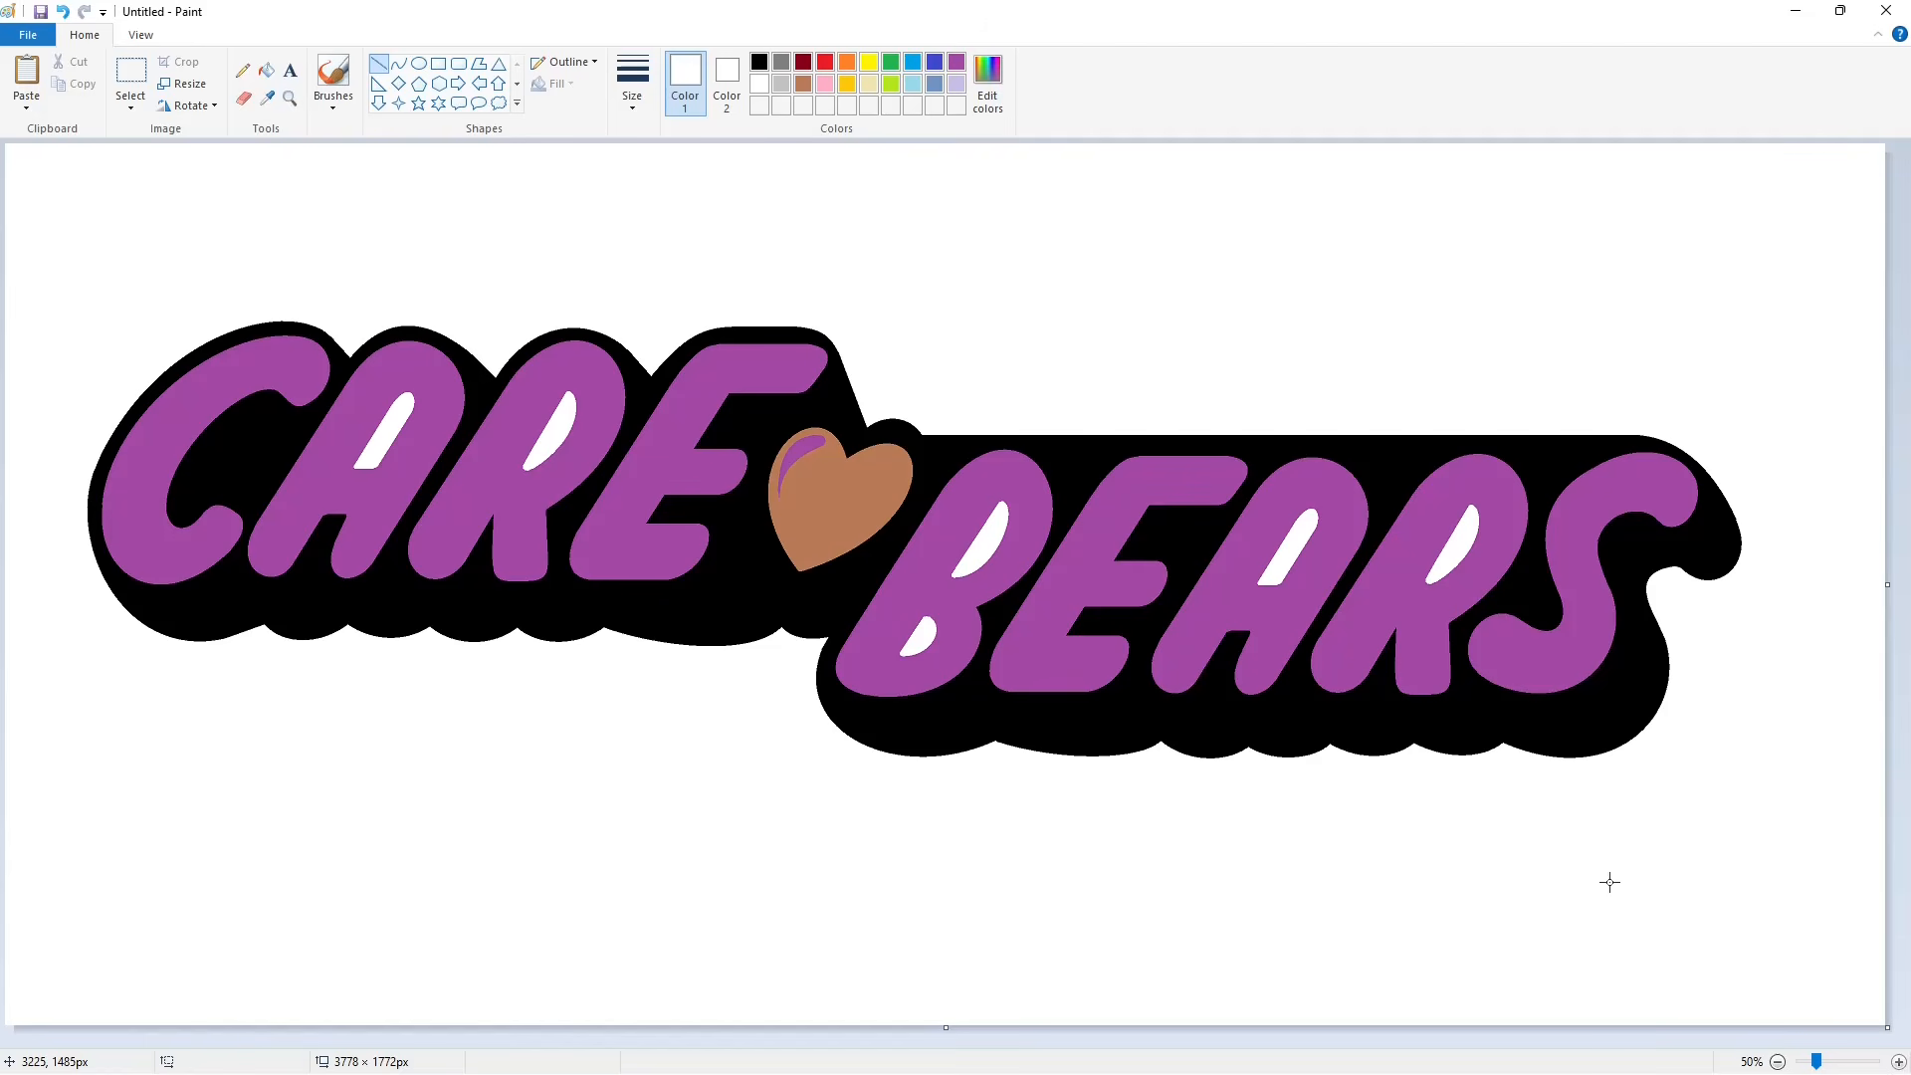
Step: Fill the black backing around the letters with blue-gray
{"action": "key", "text": "ctrl+a"}
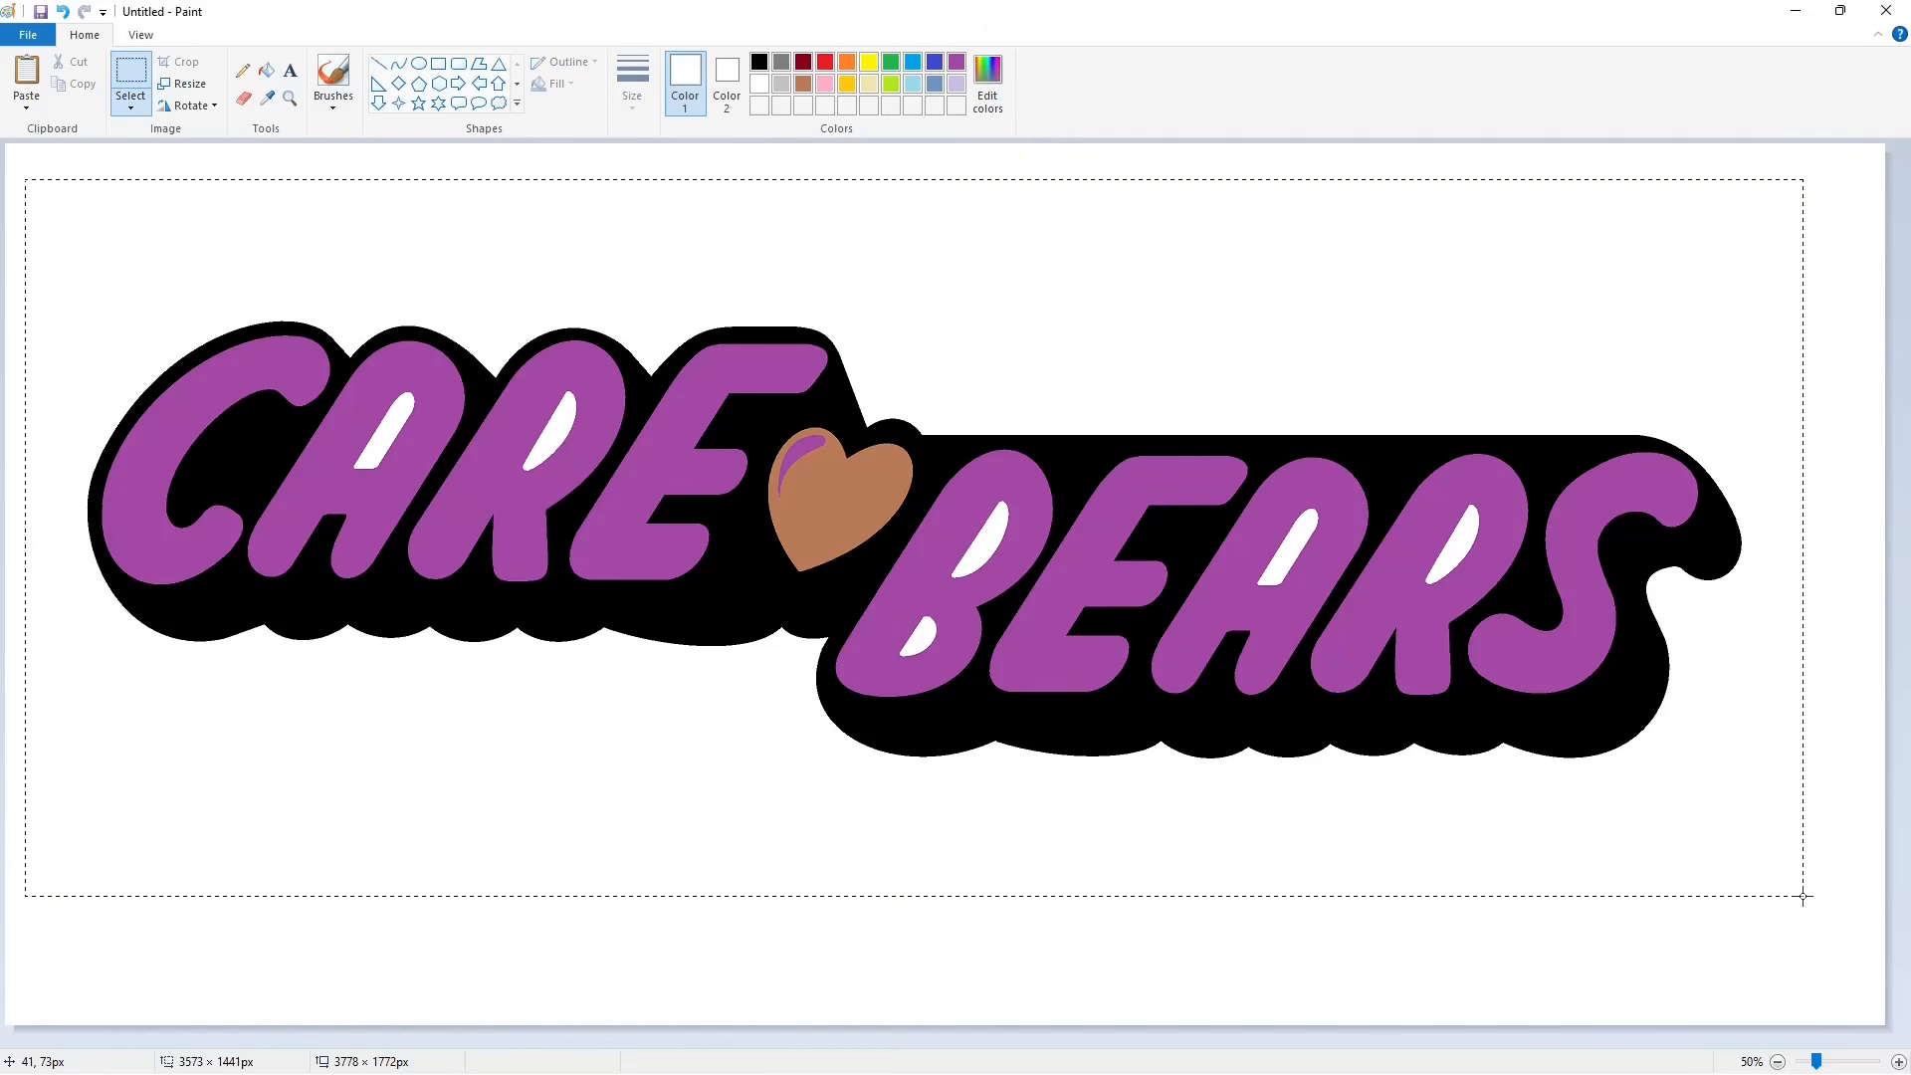
{"action": "key", "text": "Escape"}
{"action": "left_click", "coordinate": [266, 70]}
{"action": "left_click", "coordinate": [936, 86]}
{"action": "left_click", "coordinate": [785, 595]}
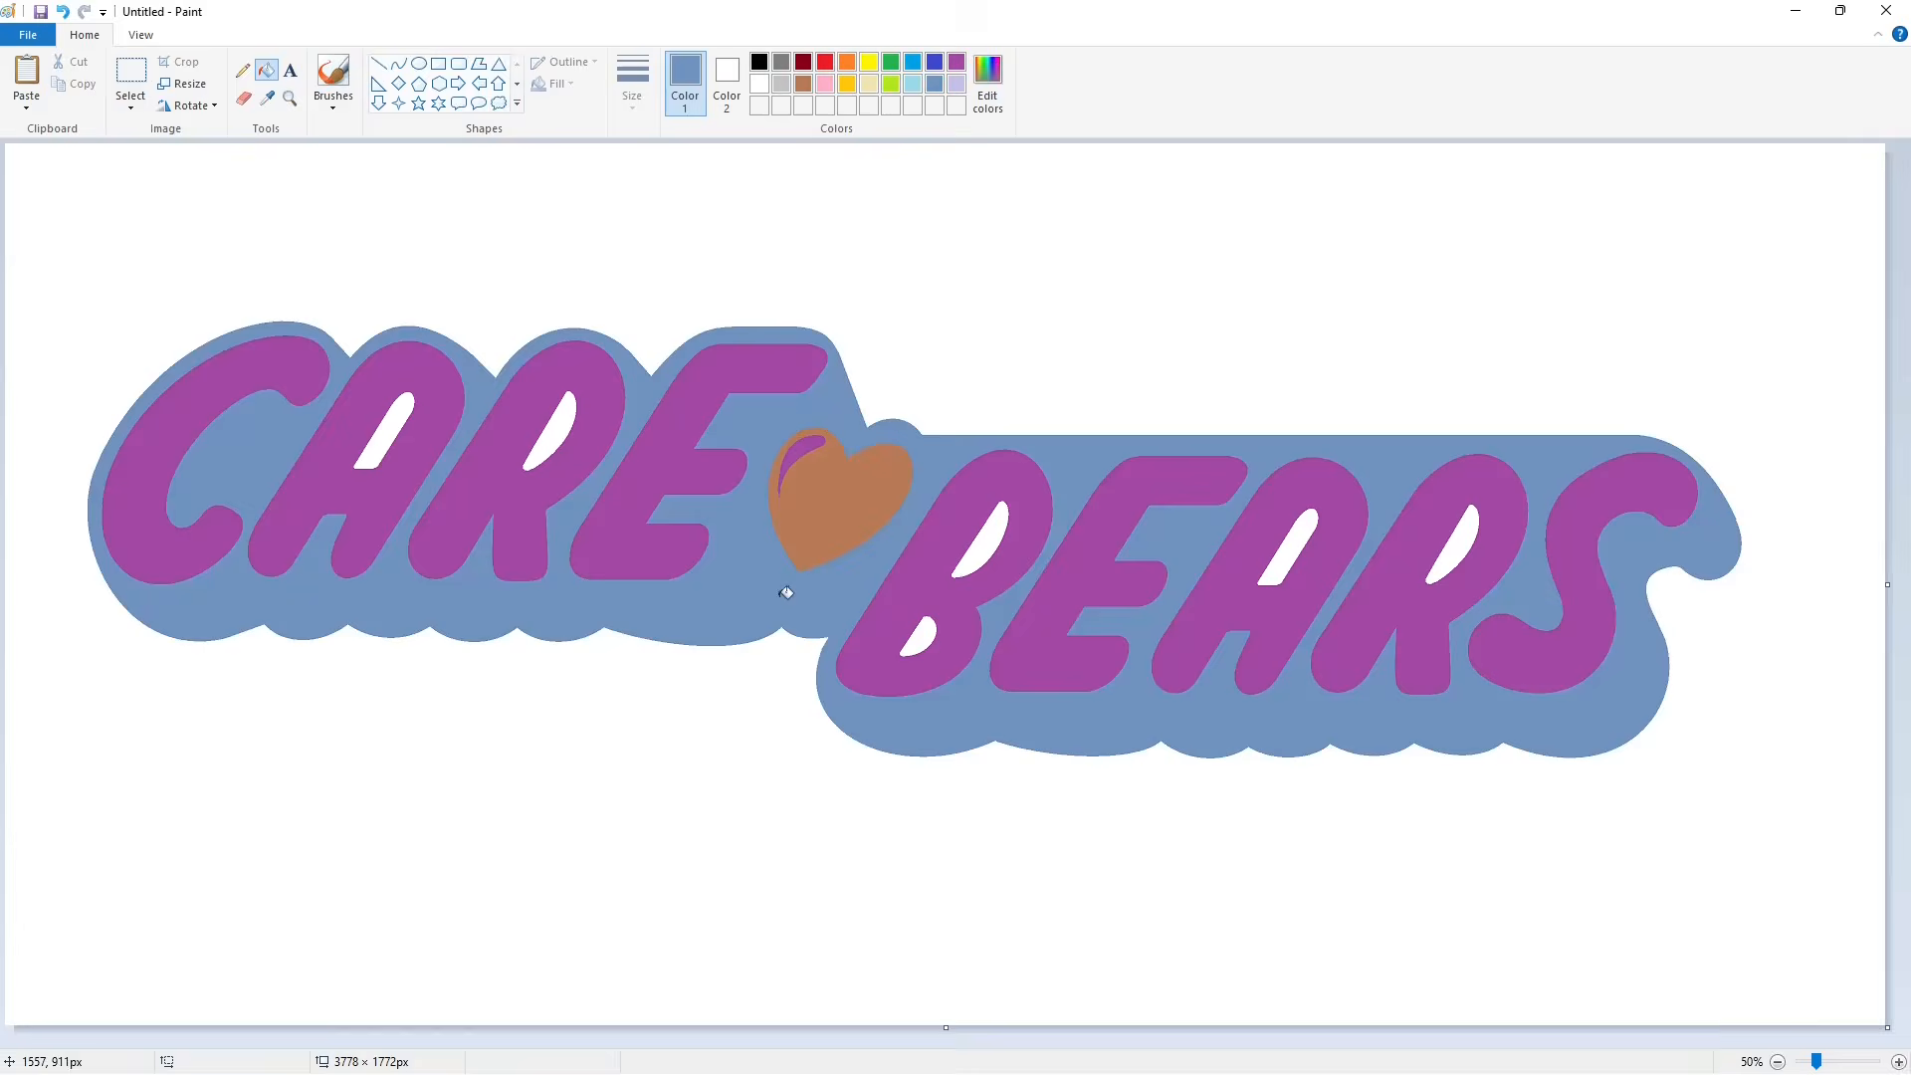
Step: Draw a thin black horizontal line just above BEARS, from beside the heart to the S, with its end curving down to the backing
{"action": "left_click", "coordinate": [376, 66]}
{"action": "left_click", "coordinate": [632, 89]}
{"action": "left_click", "coordinate": [677, 261]}
{"action": "left_click", "coordinate": [759, 63]}
{"action": "left_click_drag", "start_coordinate": [846, 407], "coordinate": [1610, 418]}
{"action": "left_click", "coordinate": [398, 63]}
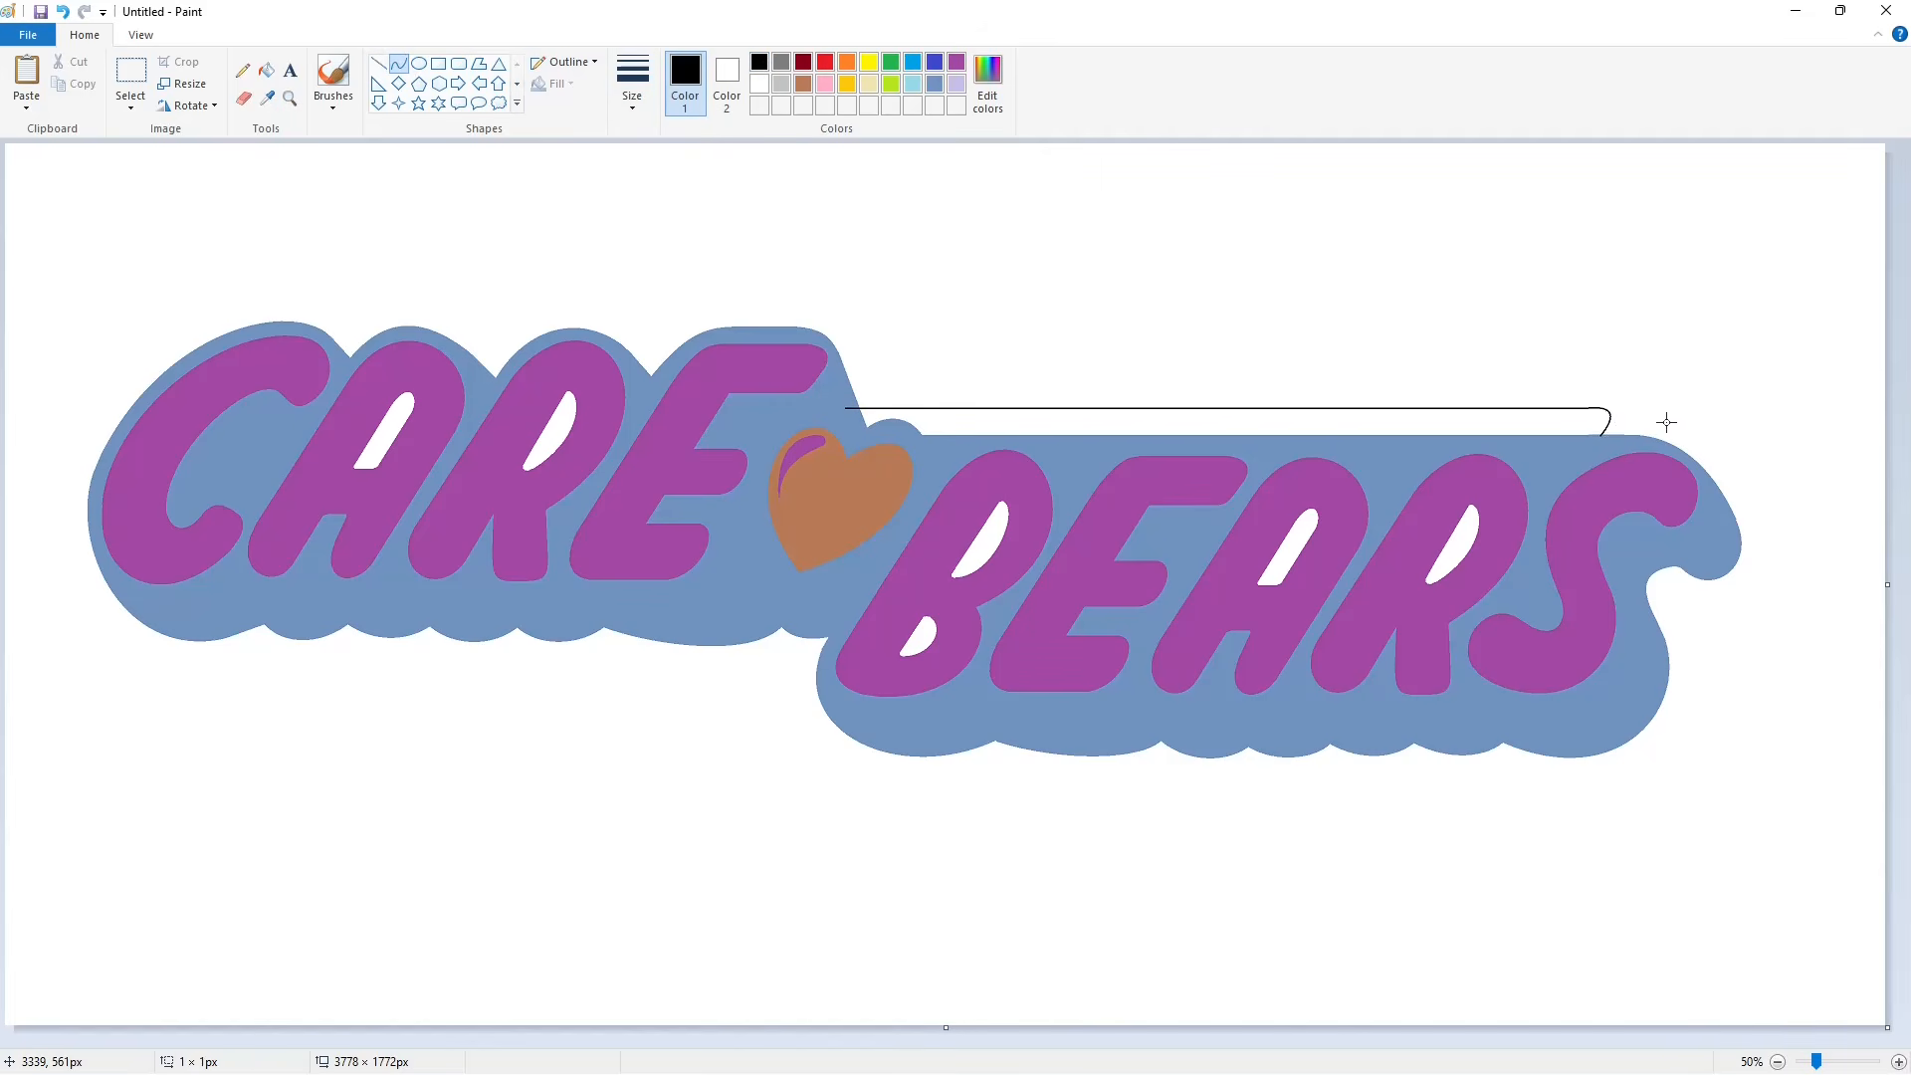
Step: Draw a second, longer black line above the first, rounding its end and slanting it down to the top of the S
{"action": "mouse_move", "coordinate": [839, 375]}
{"action": "left_mouse_down"}
{"action": "mouse_move", "coordinate": [1680, 381]}
{"action": "mouse_move", "coordinate": [1640, 442]}
{"action": "left_mouse_up"}
{"action": "left_click", "coordinate": [1740, 431]}
{"action": "left_click", "coordinate": [379, 63]}
{"action": "left_click", "coordinate": [1763, 429]}
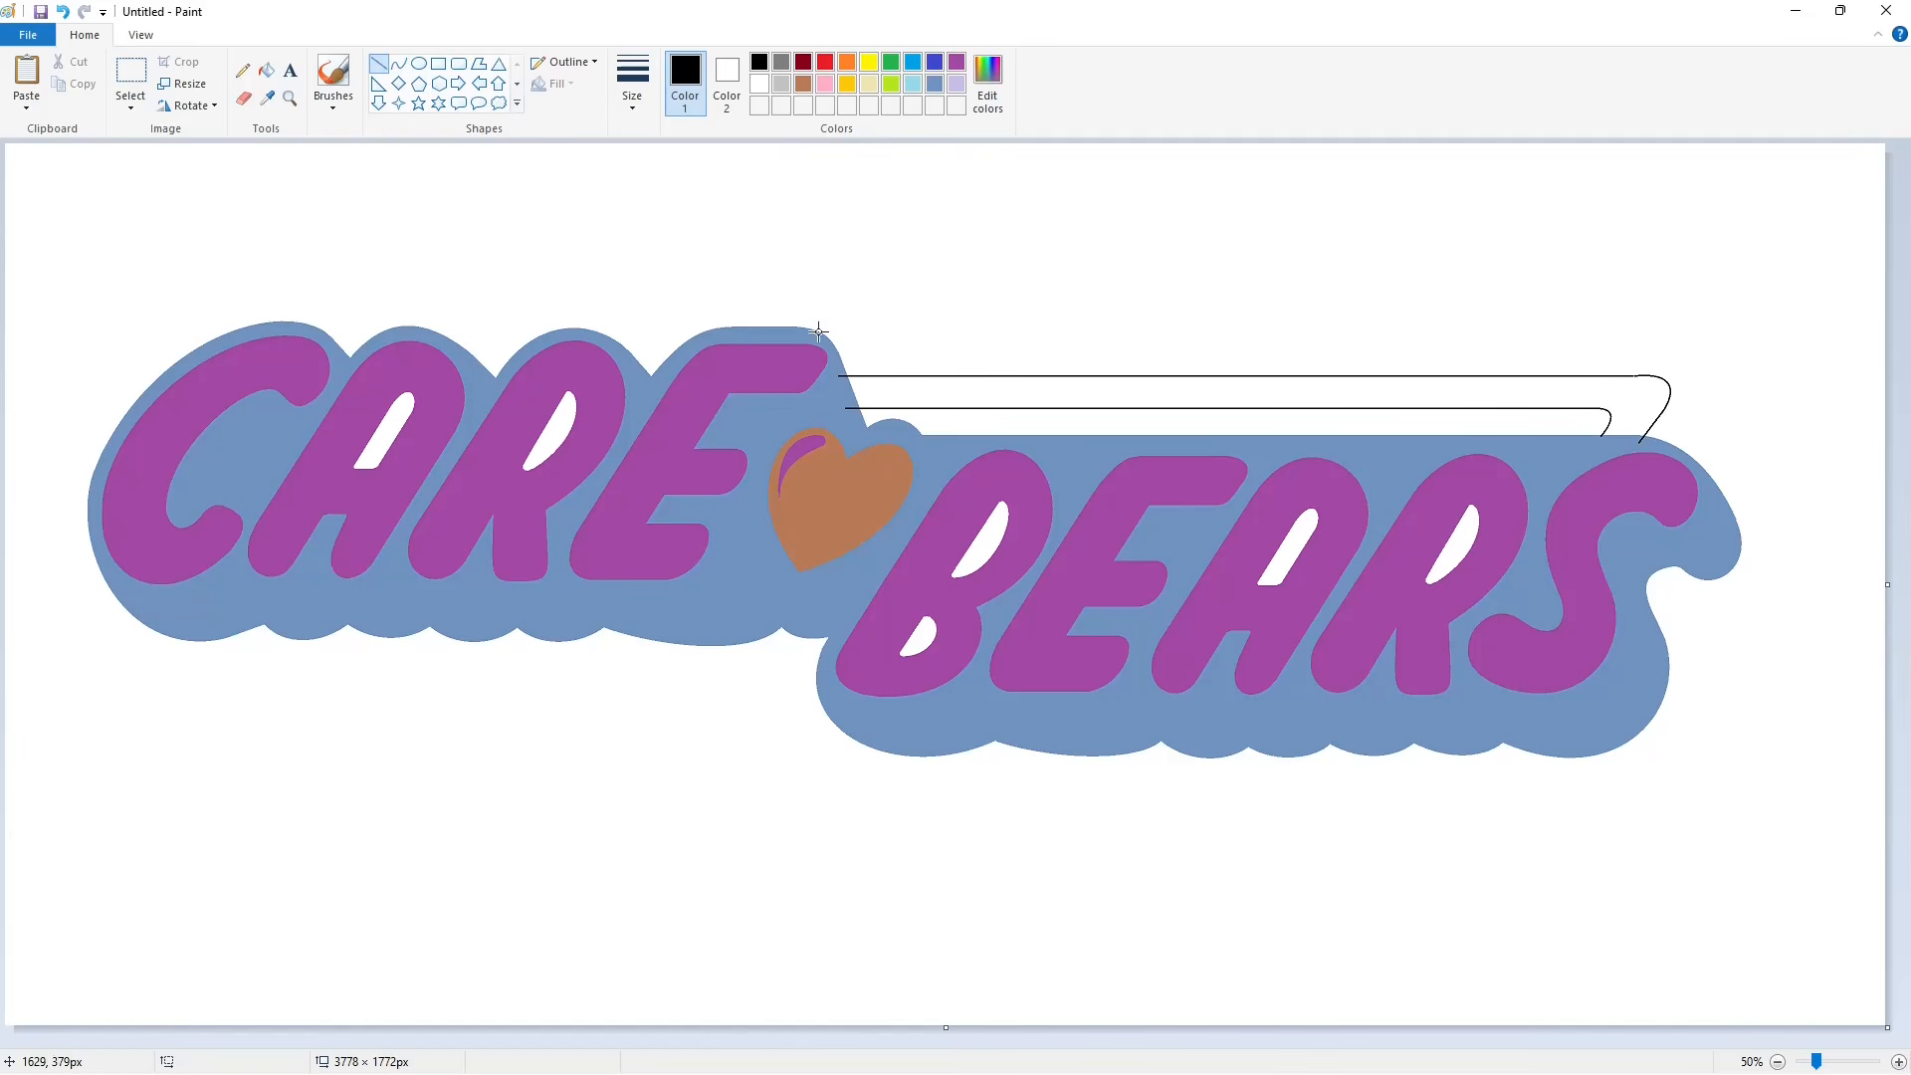
Step: Draw a third black line from CARE's E above the other two, with a rounded end slanting down to the S's backing
{"action": "mouse_move", "coordinate": [832, 344]}
{"action": "left_mouse_down"}
{"action": "mouse_move", "coordinate": [1655, 342]}
{"action": "mouse_move", "coordinate": [1706, 407]}
{"action": "mouse_move", "coordinate": [1675, 449]}
{"action": "left_mouse_up"}
{"action": "left_click", "coordinate": [399, 64]}
{"action": "left_click", "coordinate": [1711, 345]}
{"action": "left_click", "coordinate": [1733, 379]}
{"action": "left_click", "coordinate": [1758, 461]}
{"action": "left_click", "coordinate": [380, 63]}
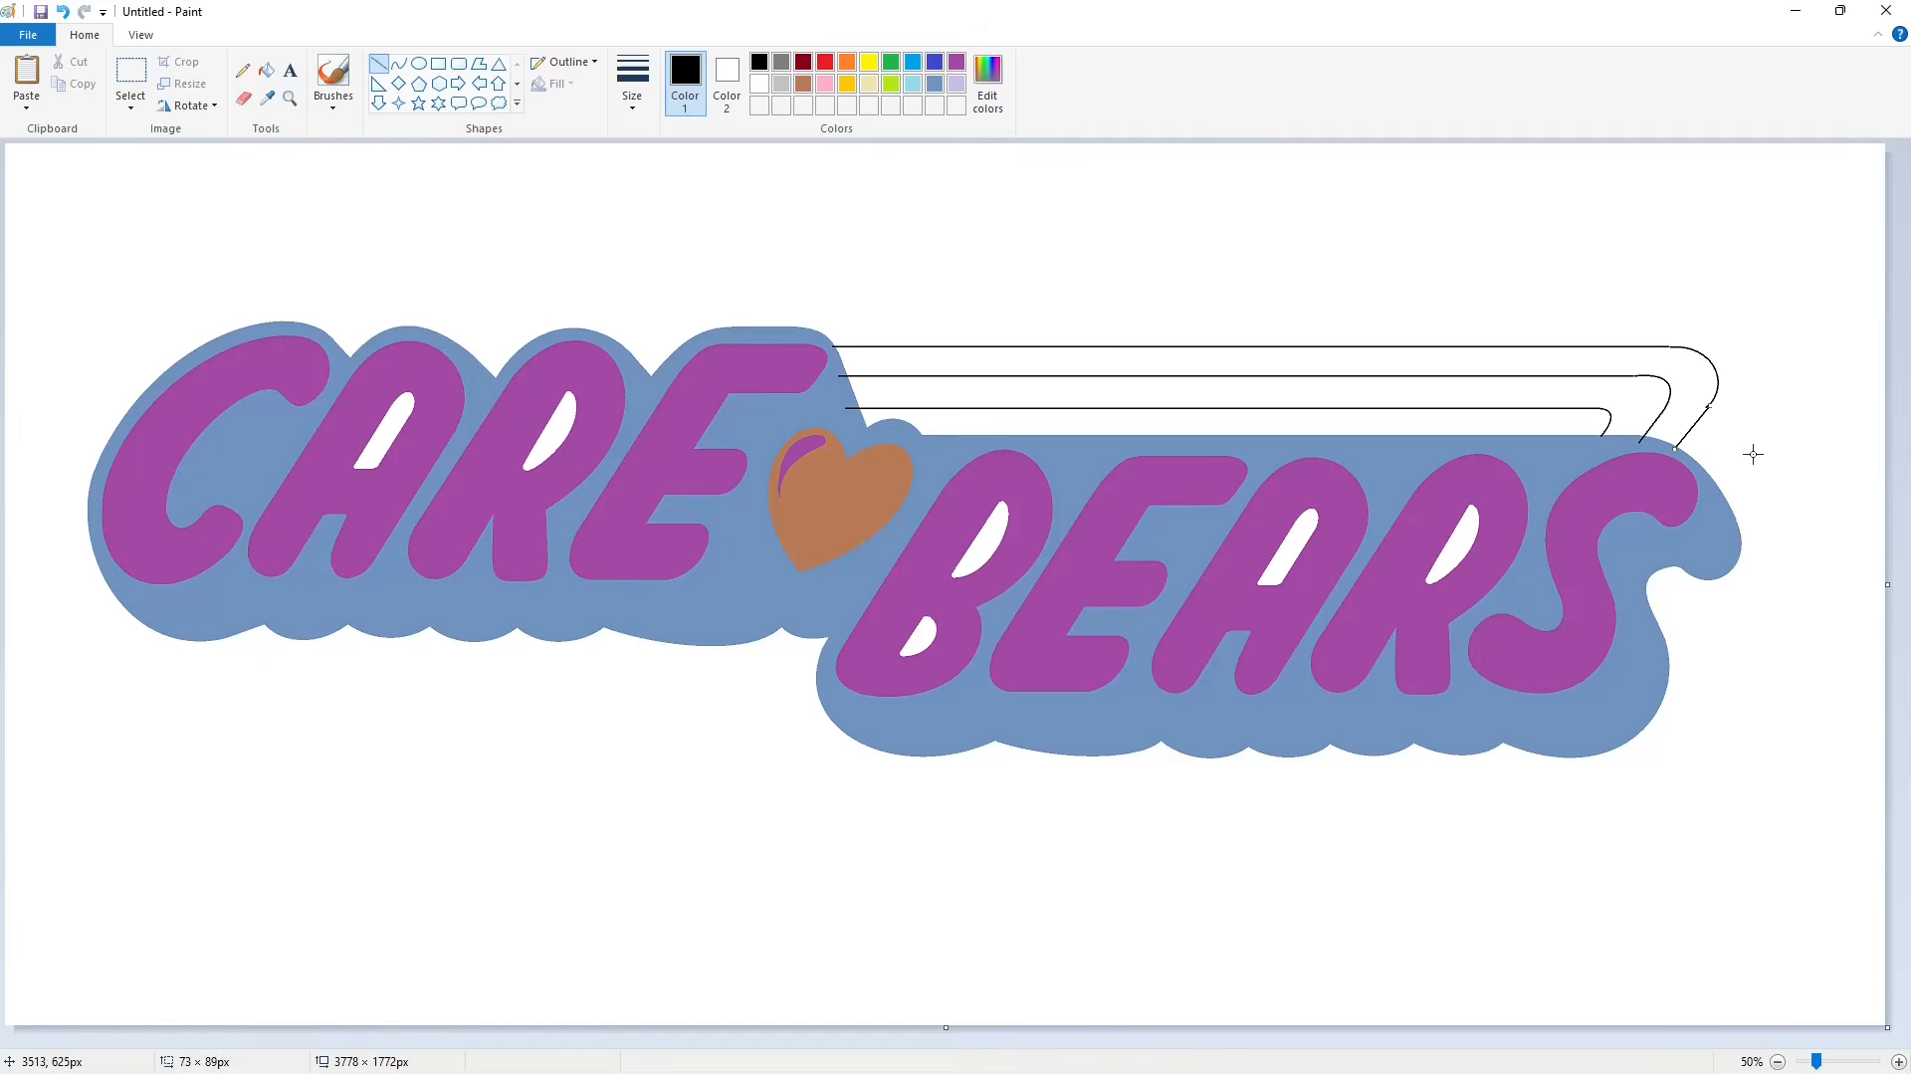
{"action": "left_click", "coordinate": [1752, 453]}
Step: Smooth the joints between the stripe lines and their curved ends above the S with short black lines
{"action": "left_click", "coordinate": [1899, 1062]}
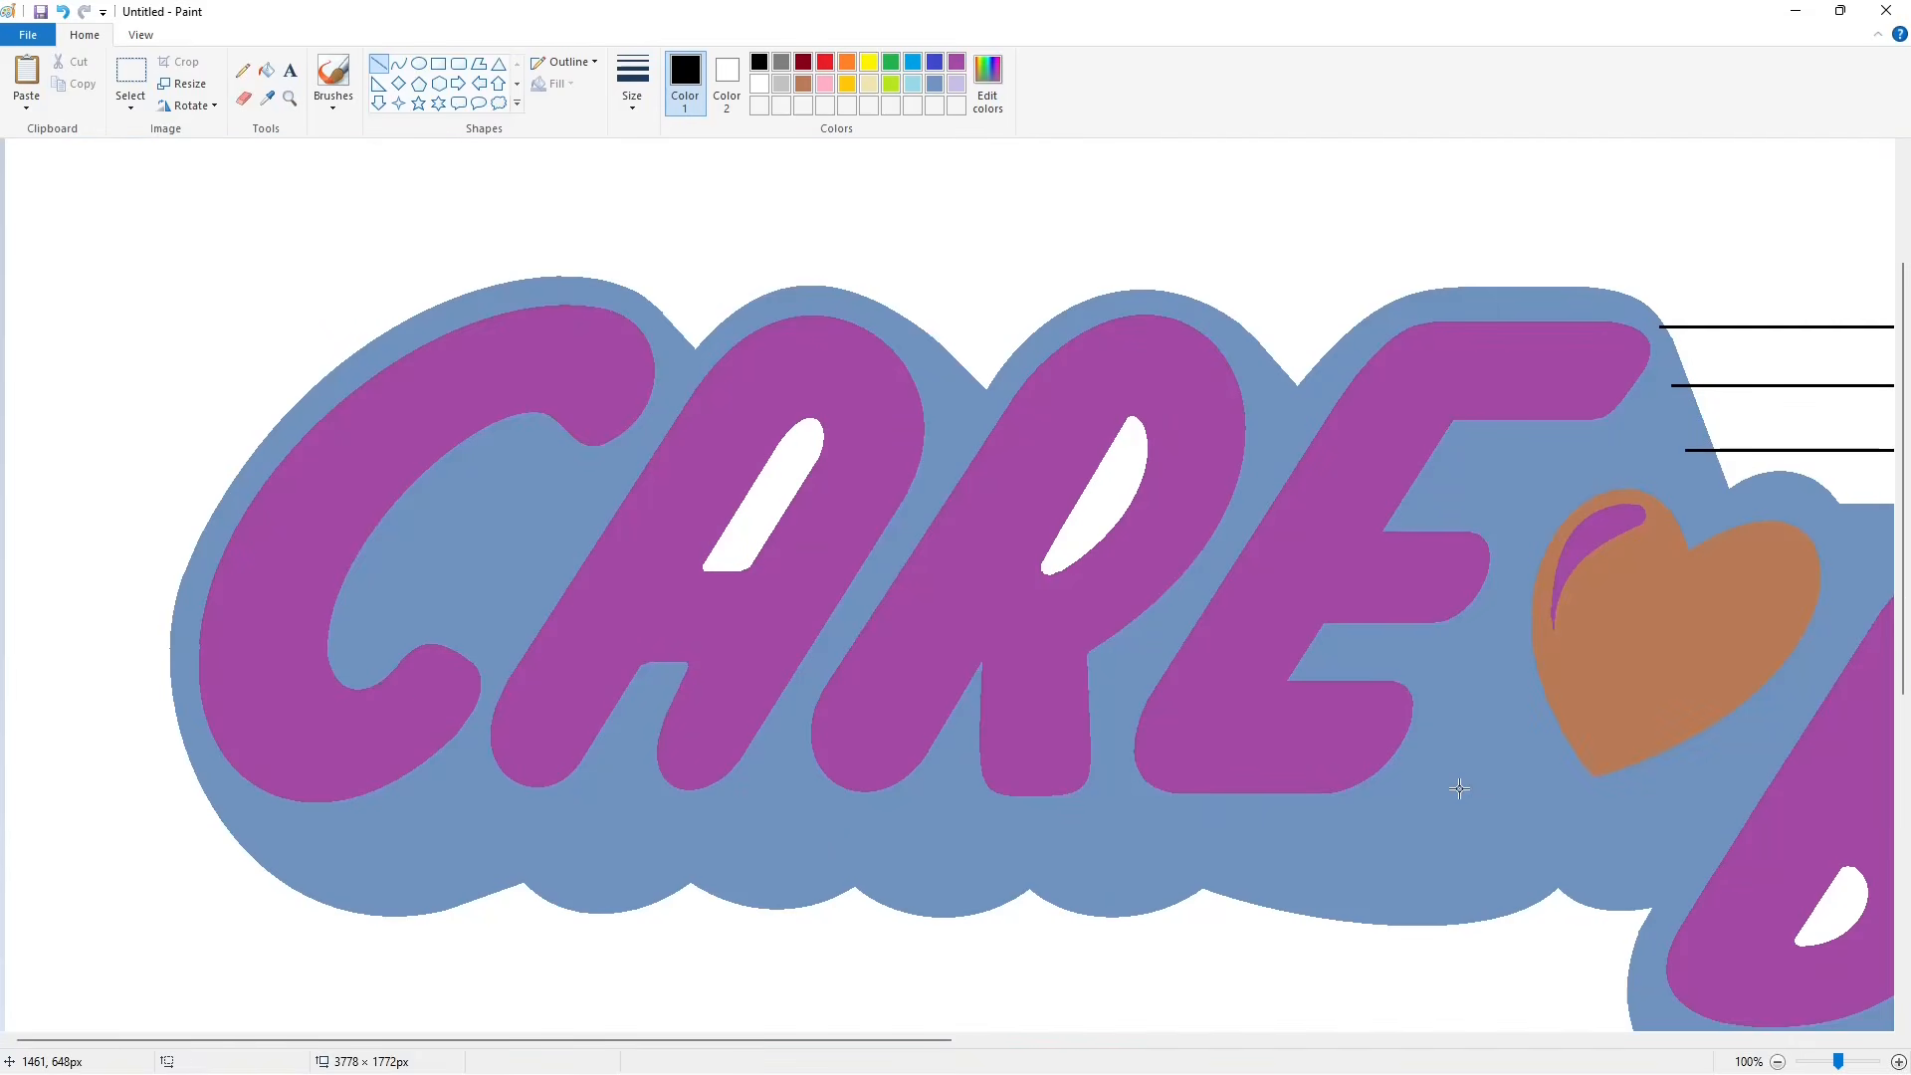
{"action": "scroll", "coordinate": [628, 771], "scroll_direction": "right", "scroll_amount": 15}
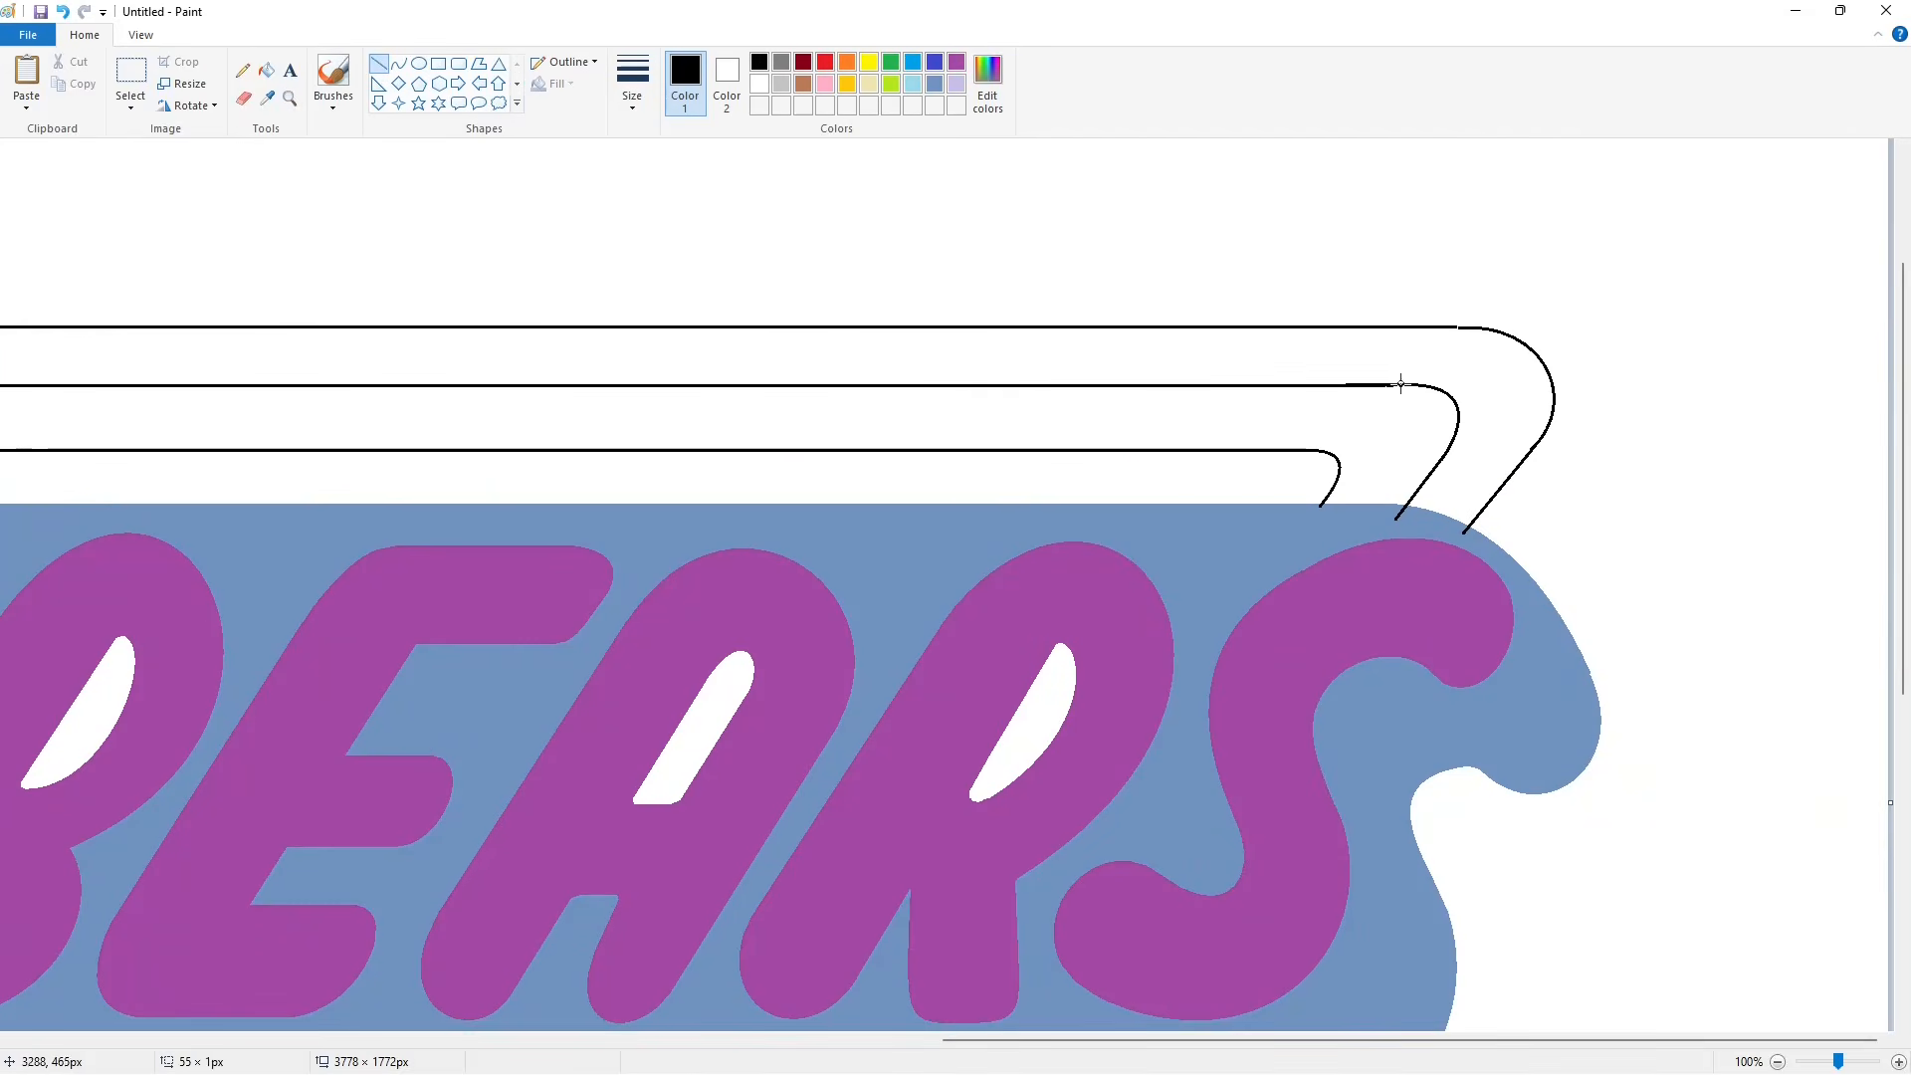
{"action": "left_click_drag", "start_coordinate": [1440, 328], "coordinate": [1464, 328]}
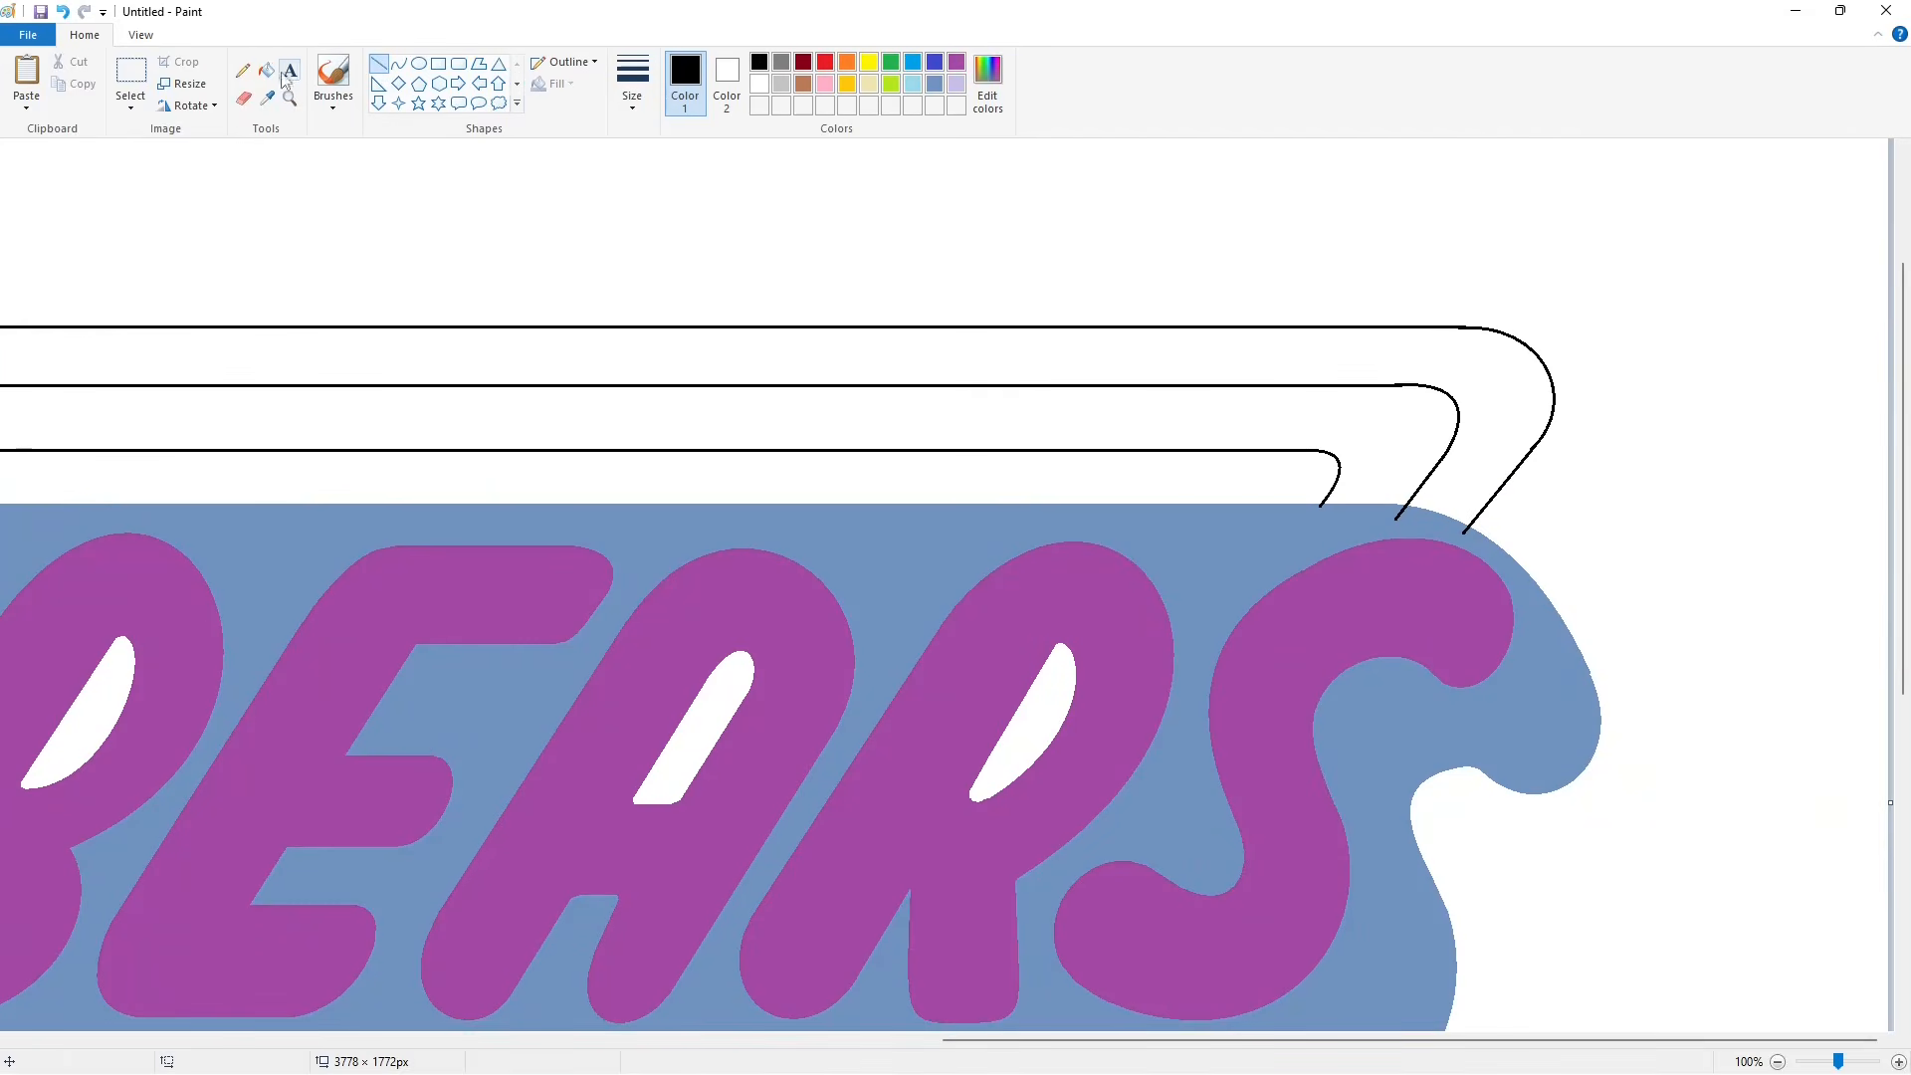
Step: Fill the band between the lower two stripe lines with black and trim its upper edge above the S with a white line
{"action": "left_click", "coordinate": [266, 69]}
{"action": "left_click", "coordinate": [1357, 411]}
{"action": "left_click", "coordinate": [759, 84]}
{"action": "left_click", "coordinate": [379, 63]}
{"action": "left_click_drag", "start_coordinate": [1349, 377], "coordinate": [1438, 377]}
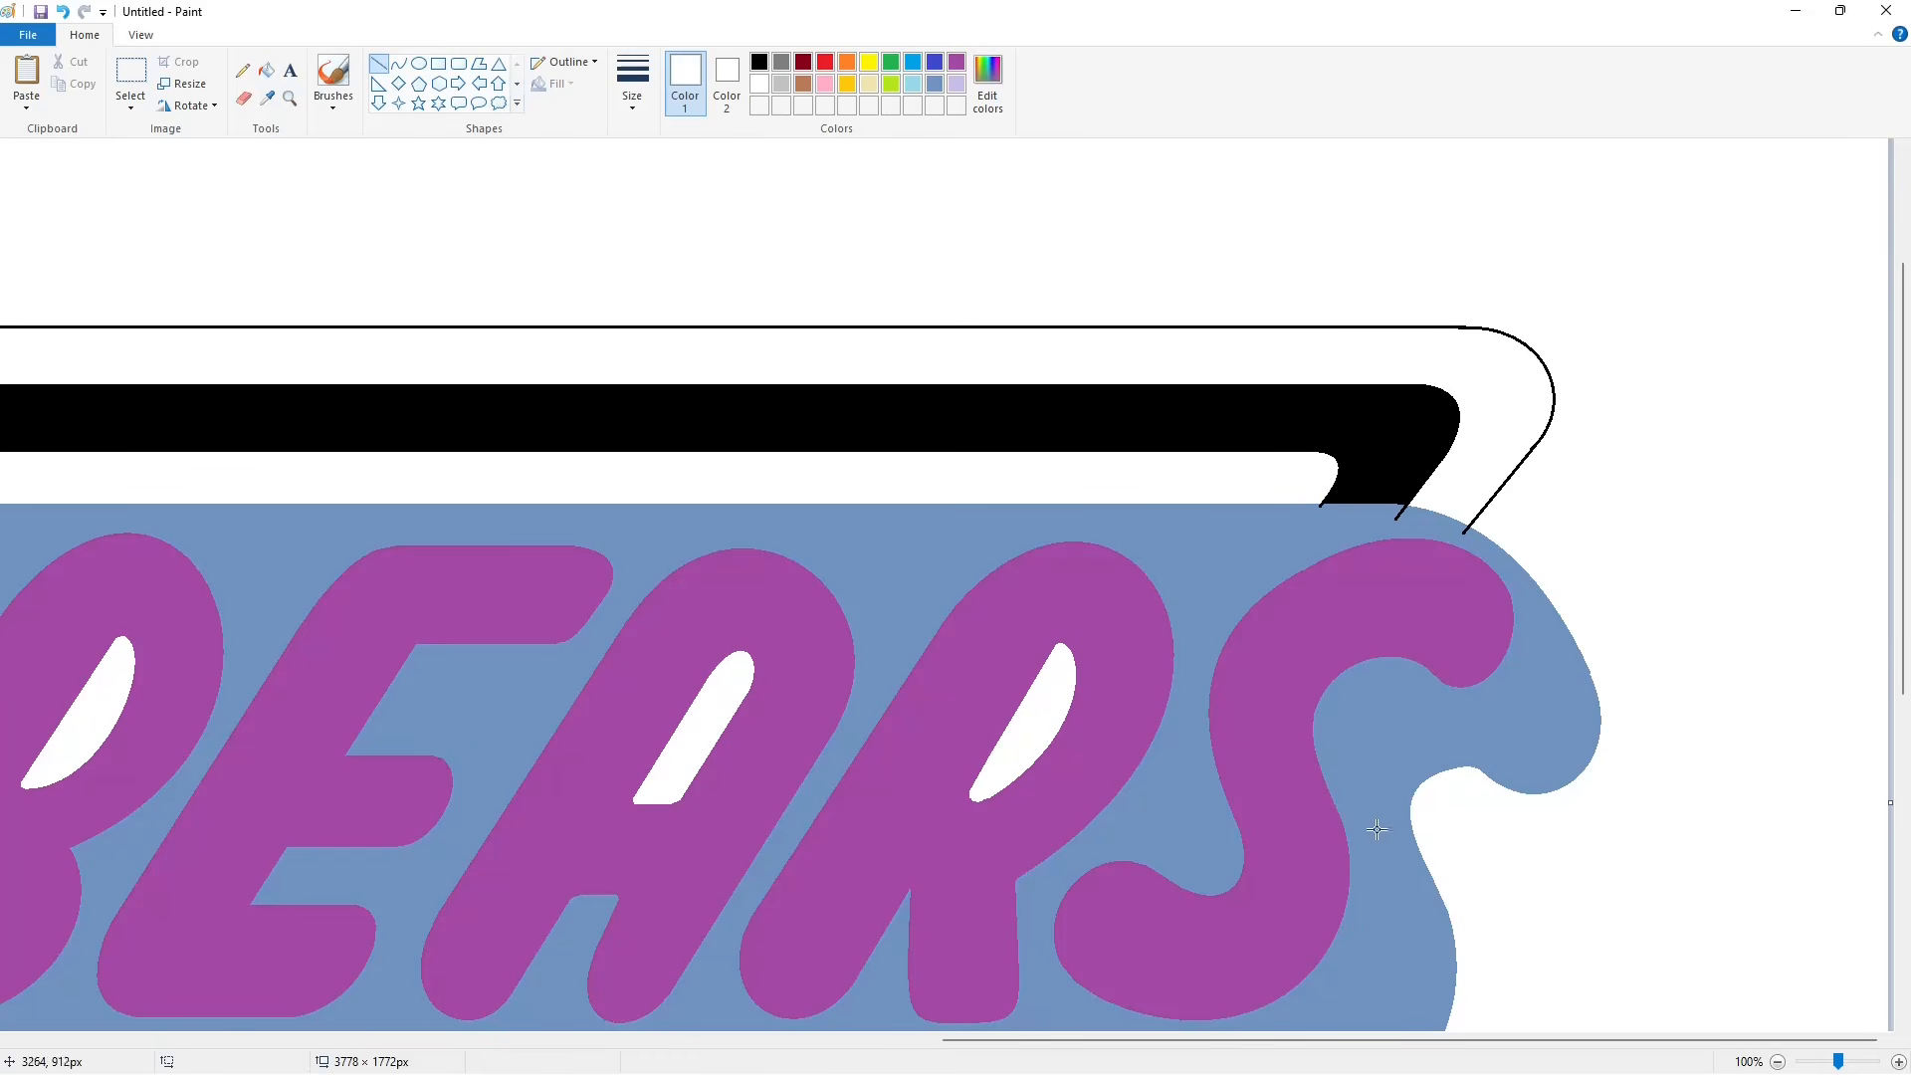
Step: Fill the black stripe above BEARS with brown
{"action": "scroll", "coordinate": [1378, 829], "scroll_direction": "left", "scroll_amount": 5}
{"action": "left_click", "coordinate": [265, 75]}
{"action": "left_click", "coordinate": [801, 86]}
{"action": "left_click", "coordinate": [818, 415]}
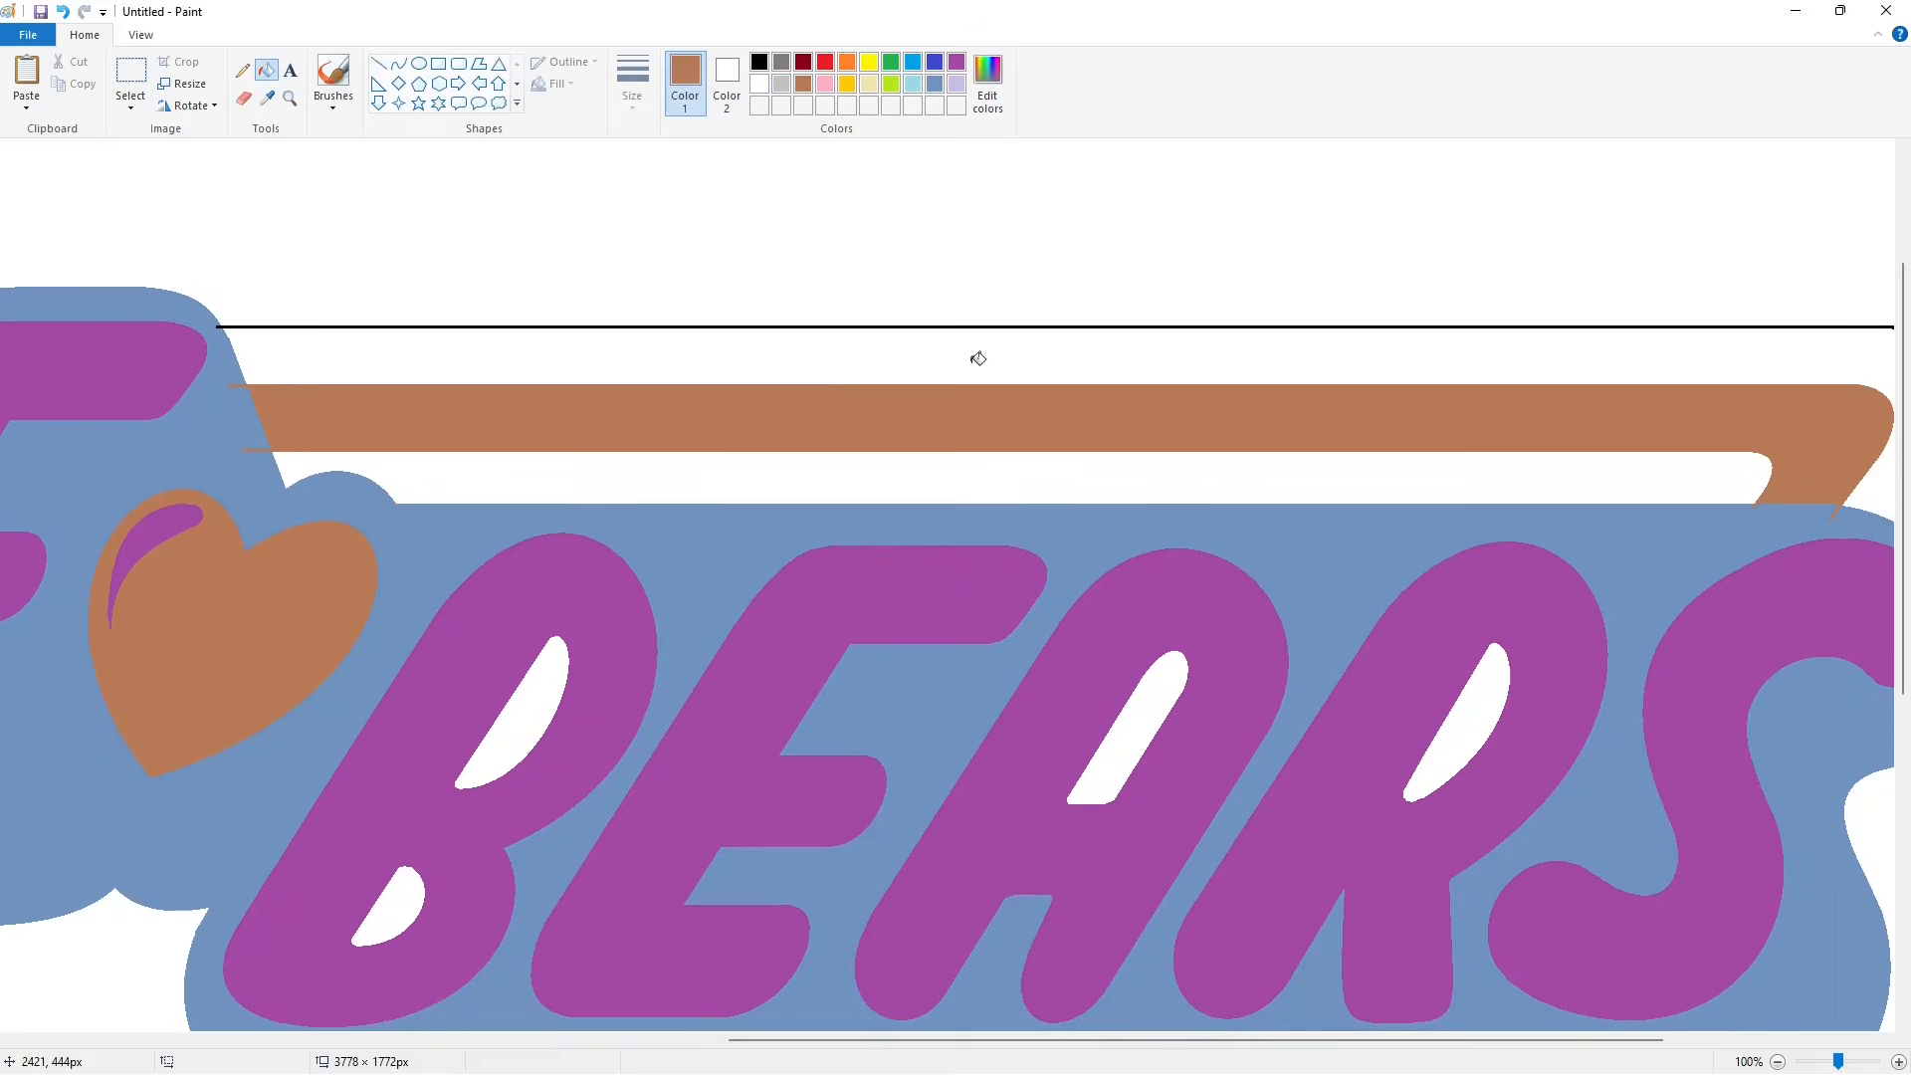
Step: Fill the white top stripe above BEARS and its black outline with purple
{"action": "left_click", "coordinate": [956, 62]}
{"action": "left_click", "coordinate": [981, 353]}
{"action": "left_click", "coordinate": [985, 326]}
Step: Paste the copied lettering with the black backing and align it exactly over the blue-gray backed logo
{"action": "left_click_drag", "start_coordinate": [840, 1040], "coordinate": [1472, 611]}
{"action": "key", "text": "ctrl+v"}
{"action": "left_click_drag", "start_coordinate": [1732, 733], "coordinate": [398, 587]}
{"action": "left_click_drag", "start_coordinate": [1718, 697], "coordinate": [1279, 678]}
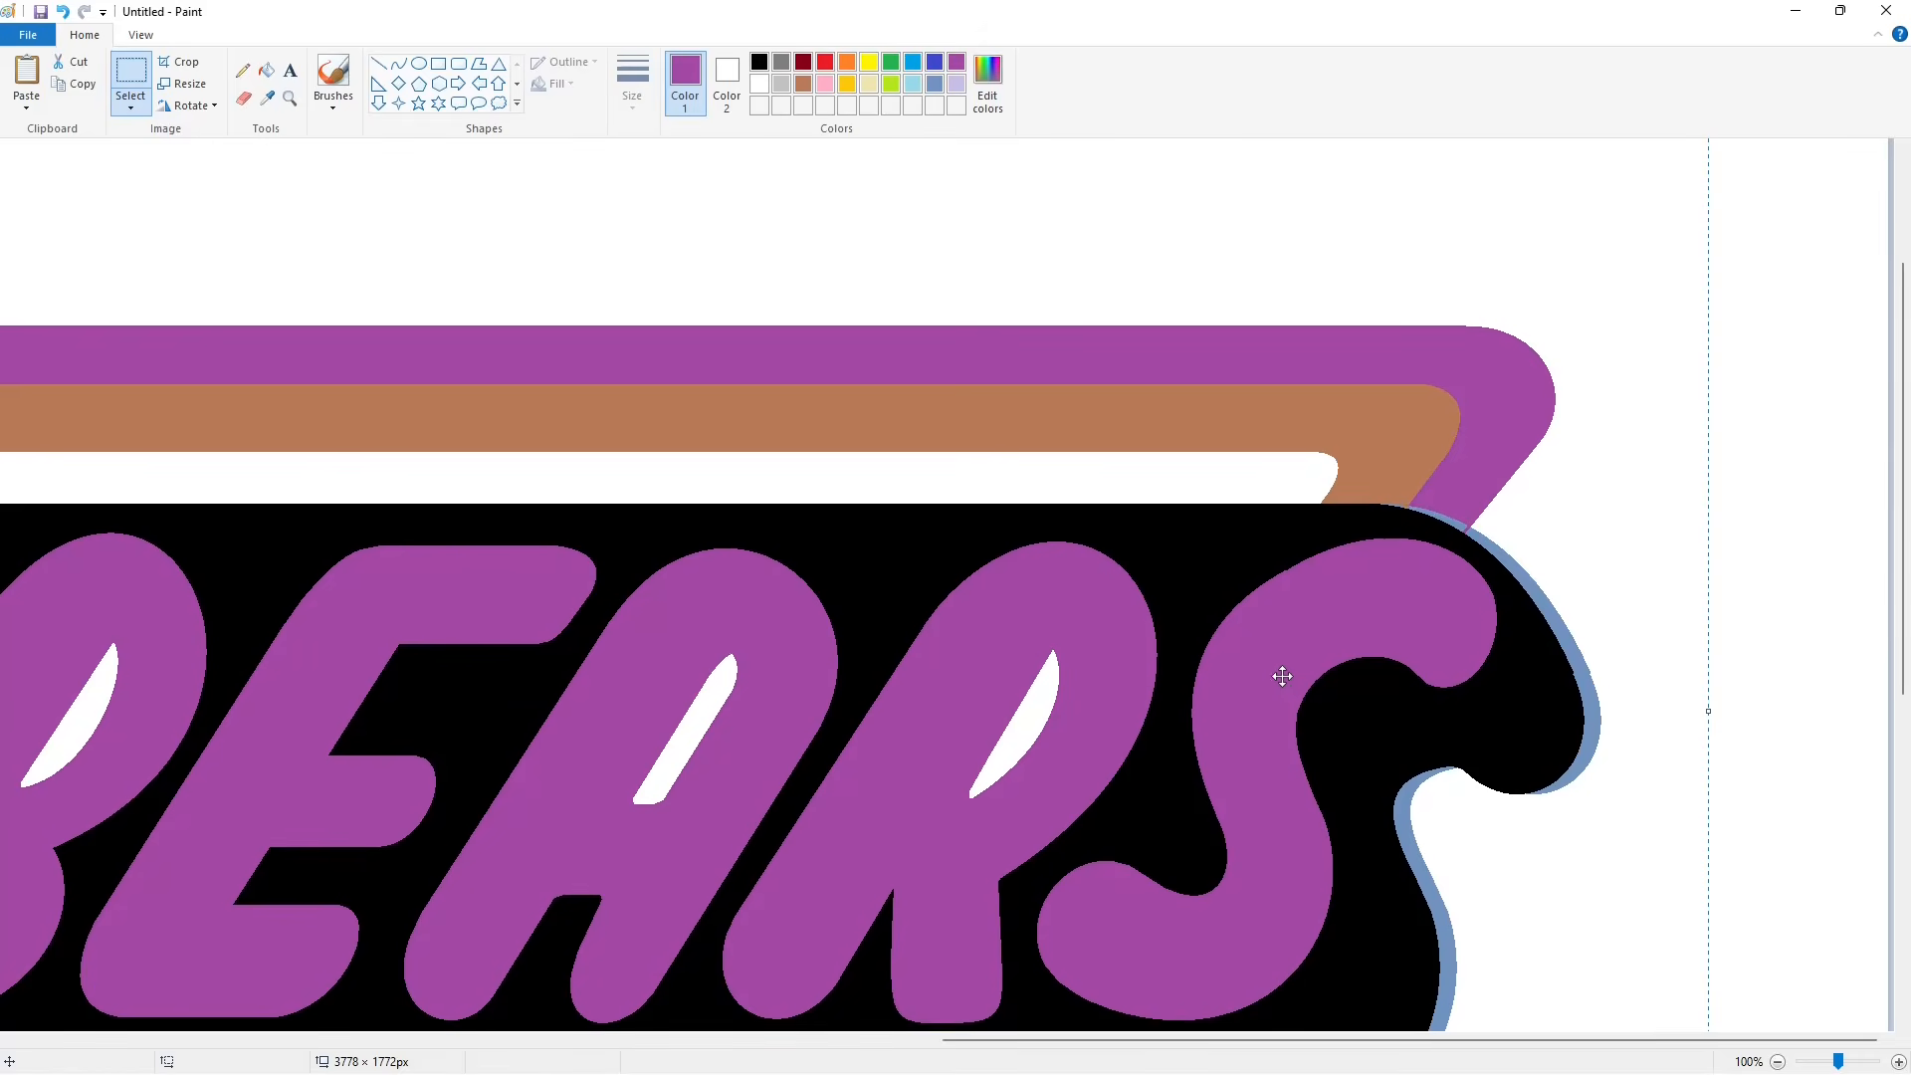
{"action": "key", "text": "Right"}
{"action": "key", "text": "Right"}
{"action": "key", "text": "Right"}
{"action": "key", "text": "Right"}
{"action": "key", "text": "Right"}
{"action": "key", "text": "Right"}
{"action": "key", "text": "Right"}
{"action": "key", "text": "Right"}
{"action": "key", "text": "Right"}
{"action": "key", "text": "Right"}
{"action": "key", "text": "Right"}
{"action": "key", "text": "Right"}
{"action": "key", "text": "Right"}
{"action": "key", "text": "Right"}
{"action": "key", "text": "Right"}
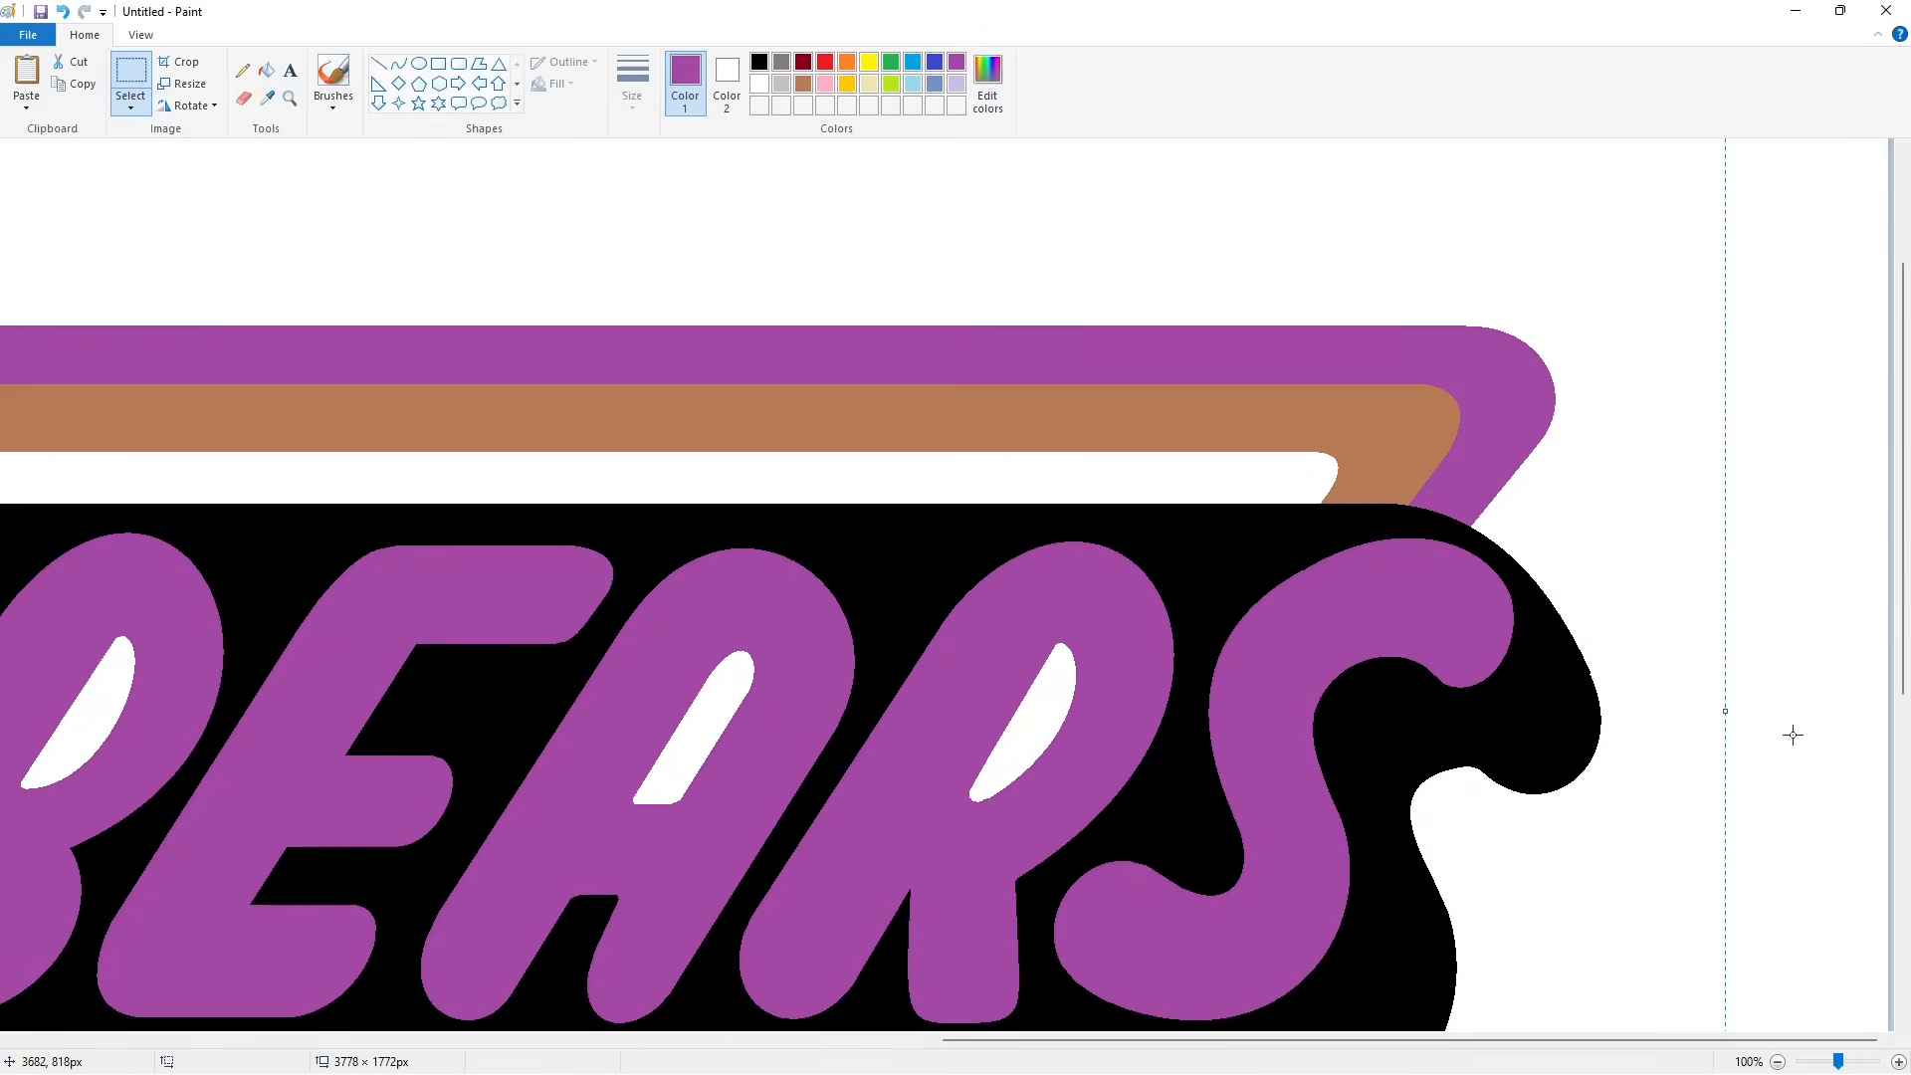
Step: Deselect the pasted logo and trim the outer edge of the black backing beside the S with a short white line
{"action": "left_click", "coordinate": [1793, 734]}
{"action": "left_click", "coordinate": [378, 63]}
{"action": "left_click", "coordinate": [758, 83]}
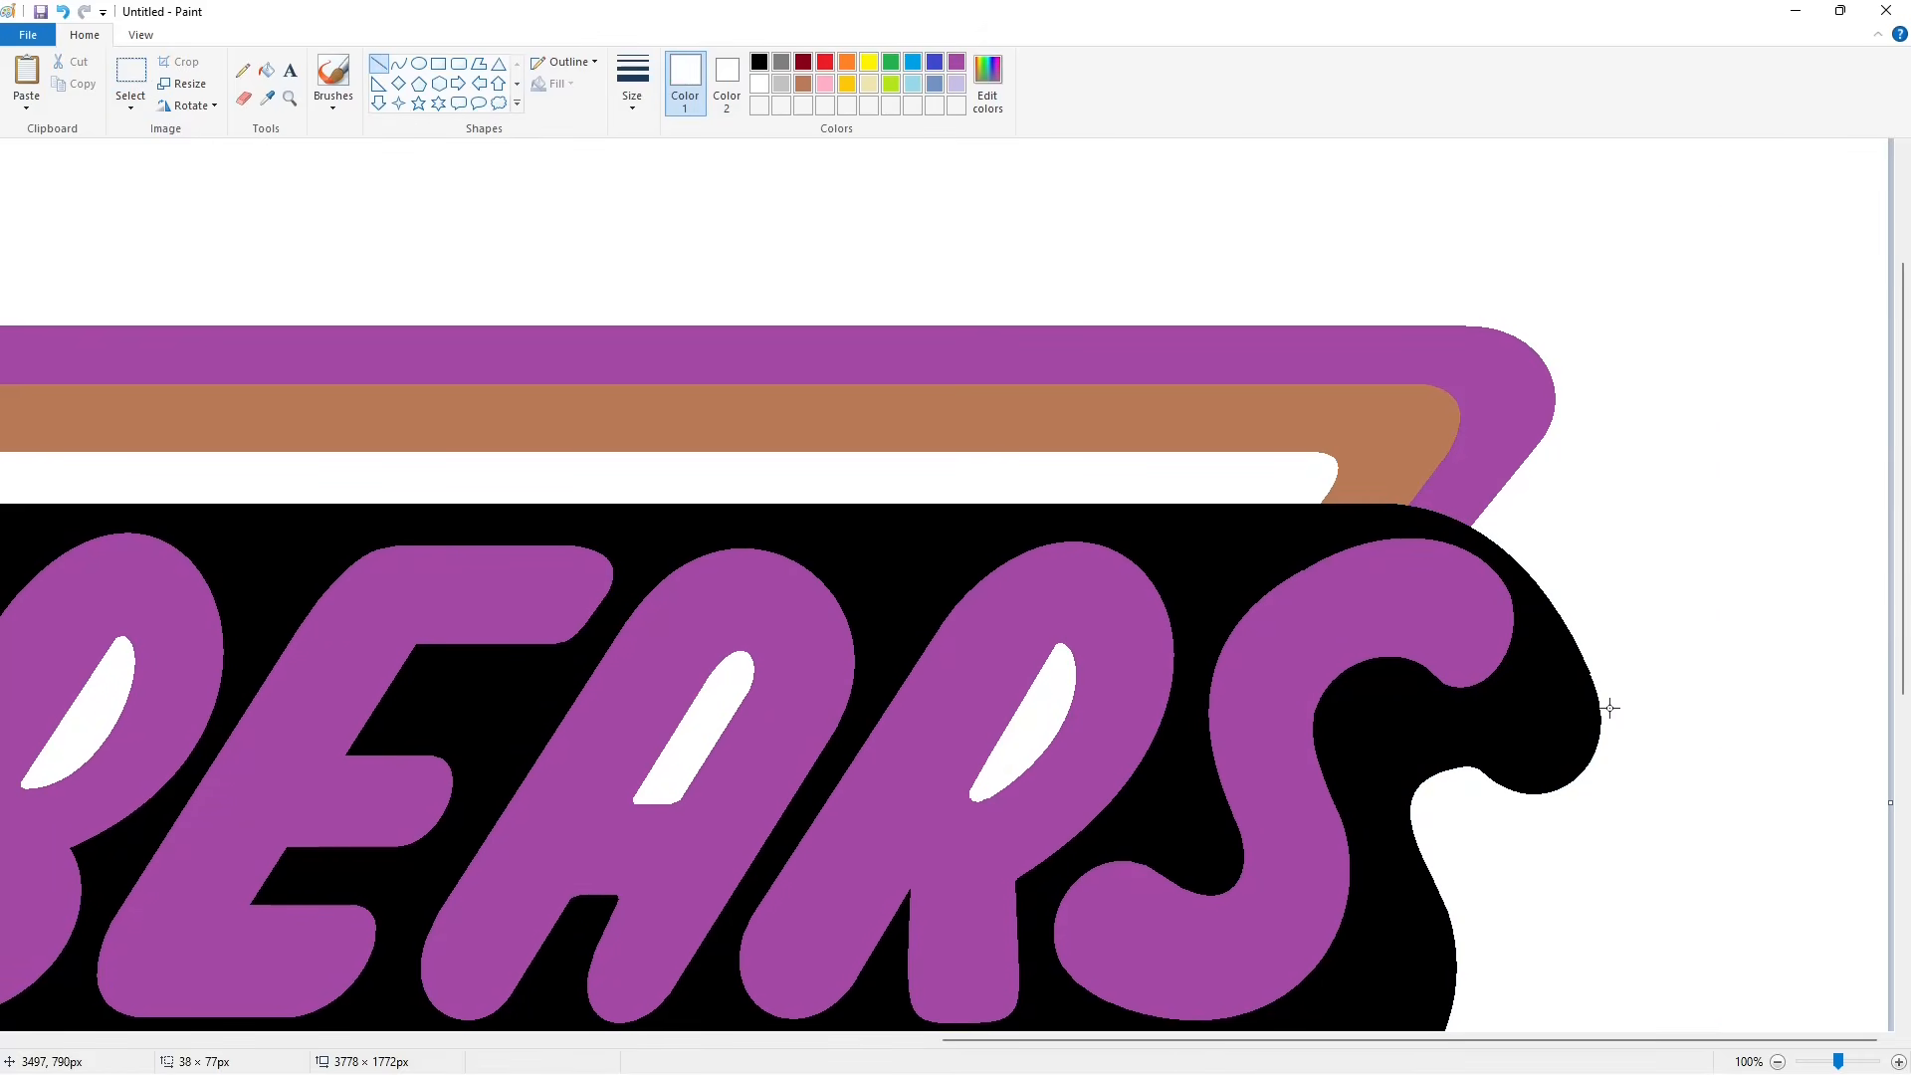
{"action": "left_click_drag", "start_coordinate": [1609, 708], "coordinate": [1609, 713]}
{"action": "scroll", "coordinate": [1637, 885], "scroll_direction": "down", "scroll_amount": 1}
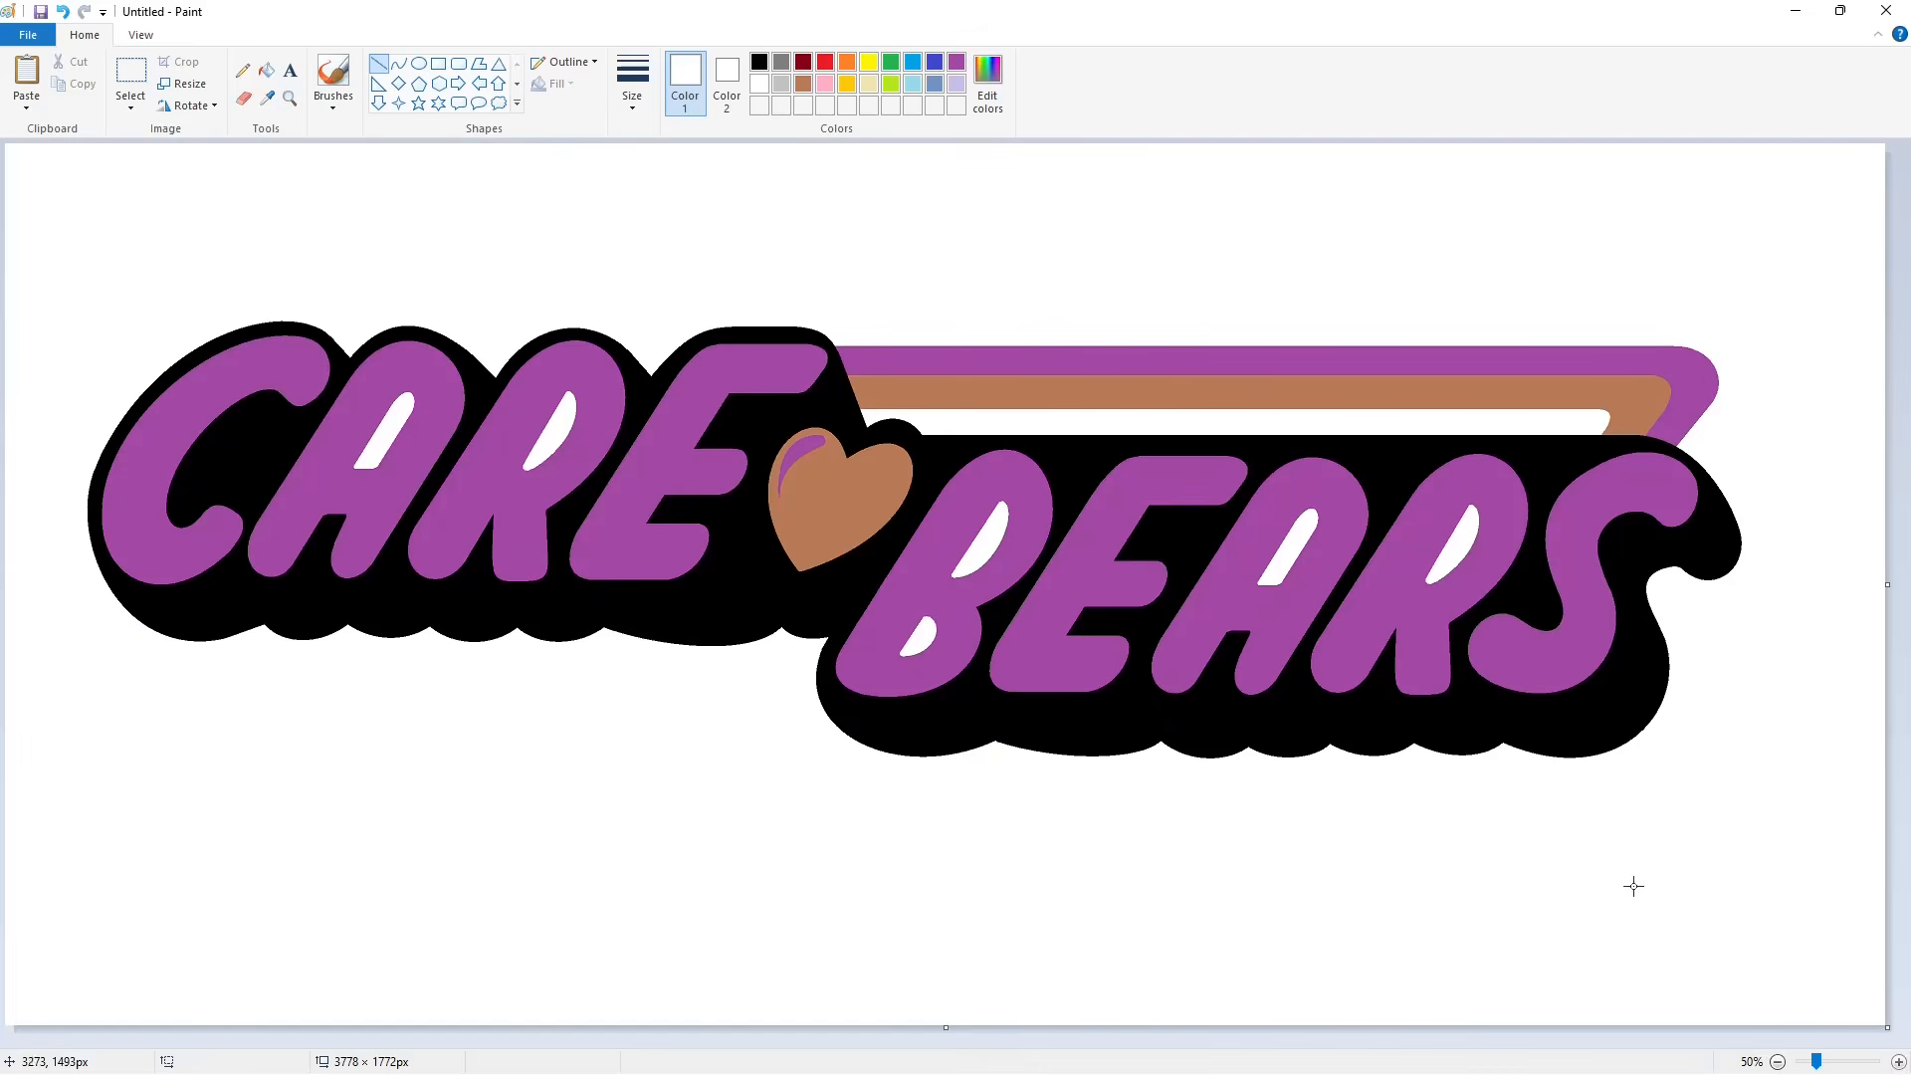
Step: Mix a dark, saturated violet as a custom colour, starting from the palette's indigo
{"action": "left_click", "coordinate": [935, 61]}
{"action": "left_click", "coordinate": [987, 117]}
{"action": "left_click_drag", "start_coordinate": [1075, 484], "coordinate": [1093, 414]}
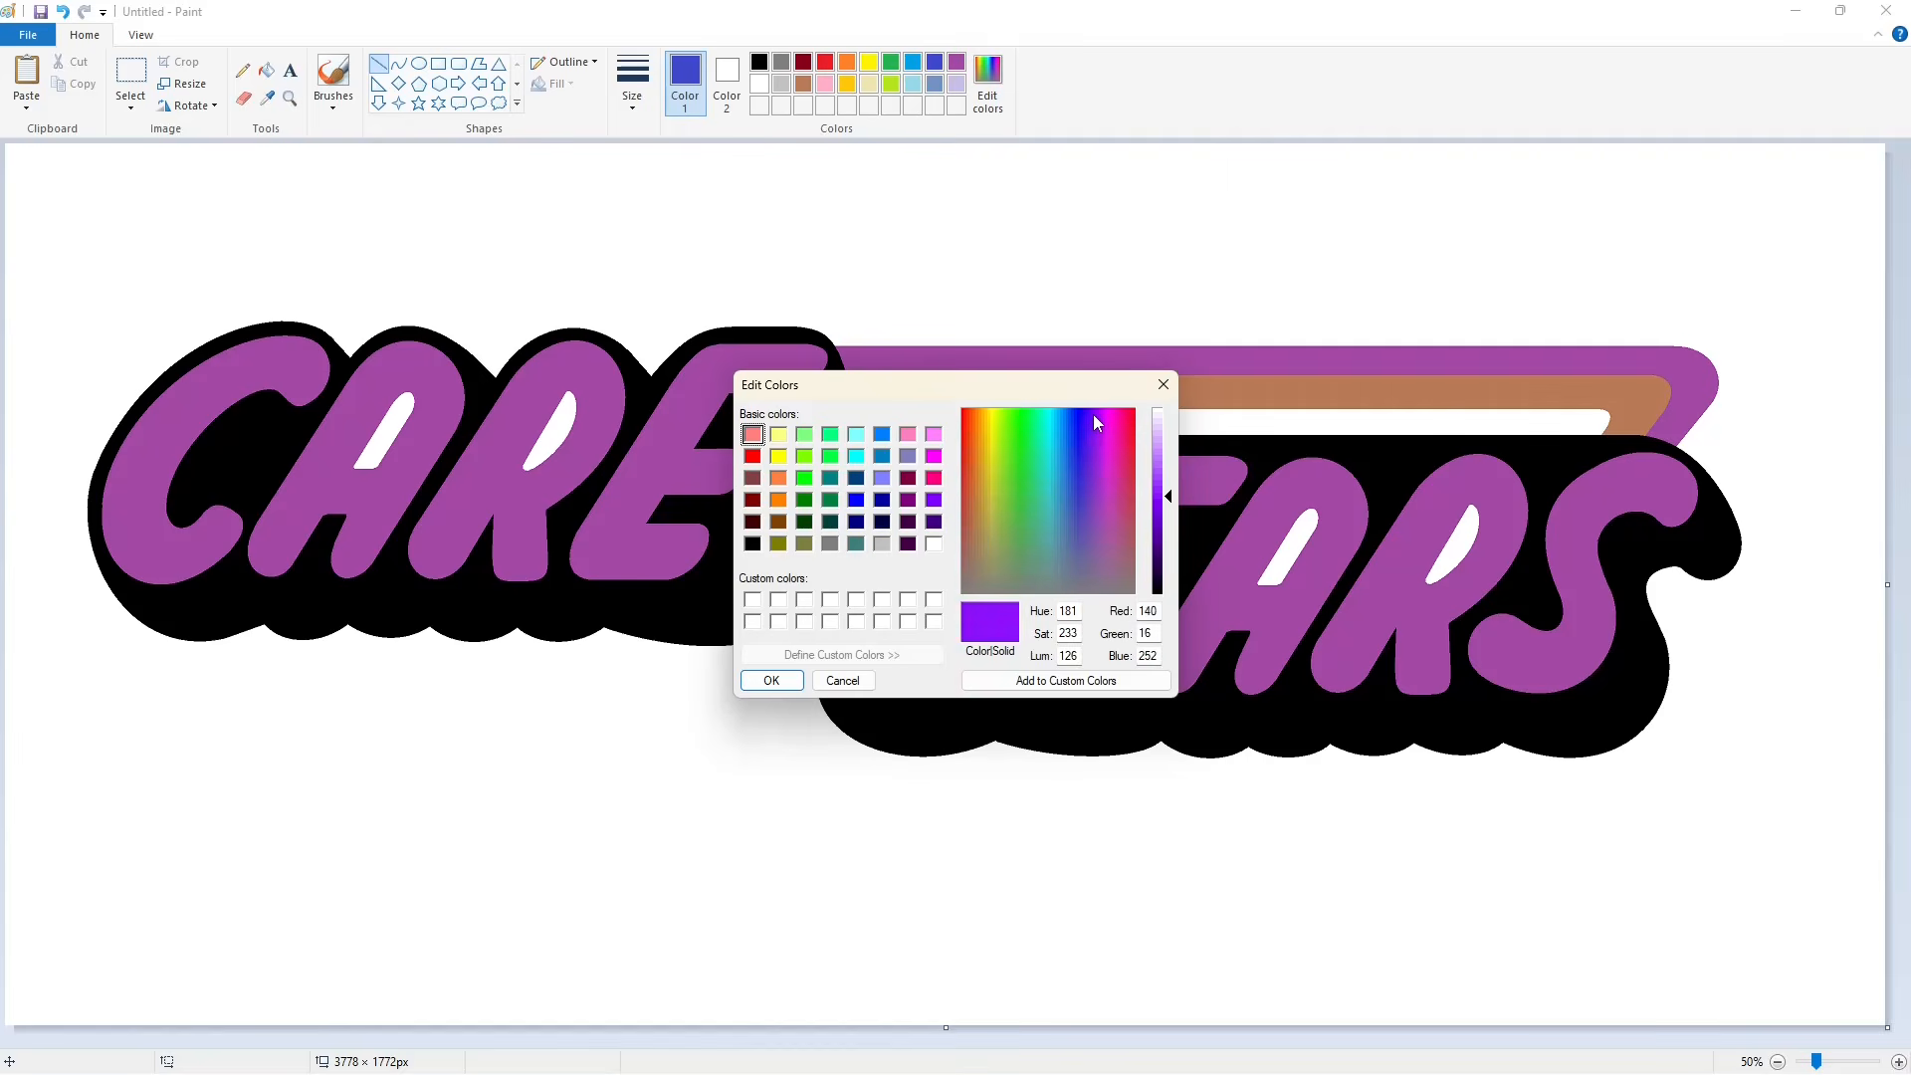
{"action": "left_click", "coordinate": [1157, 520]}
{"action": "left_click", "coordinate": [771, 679]}
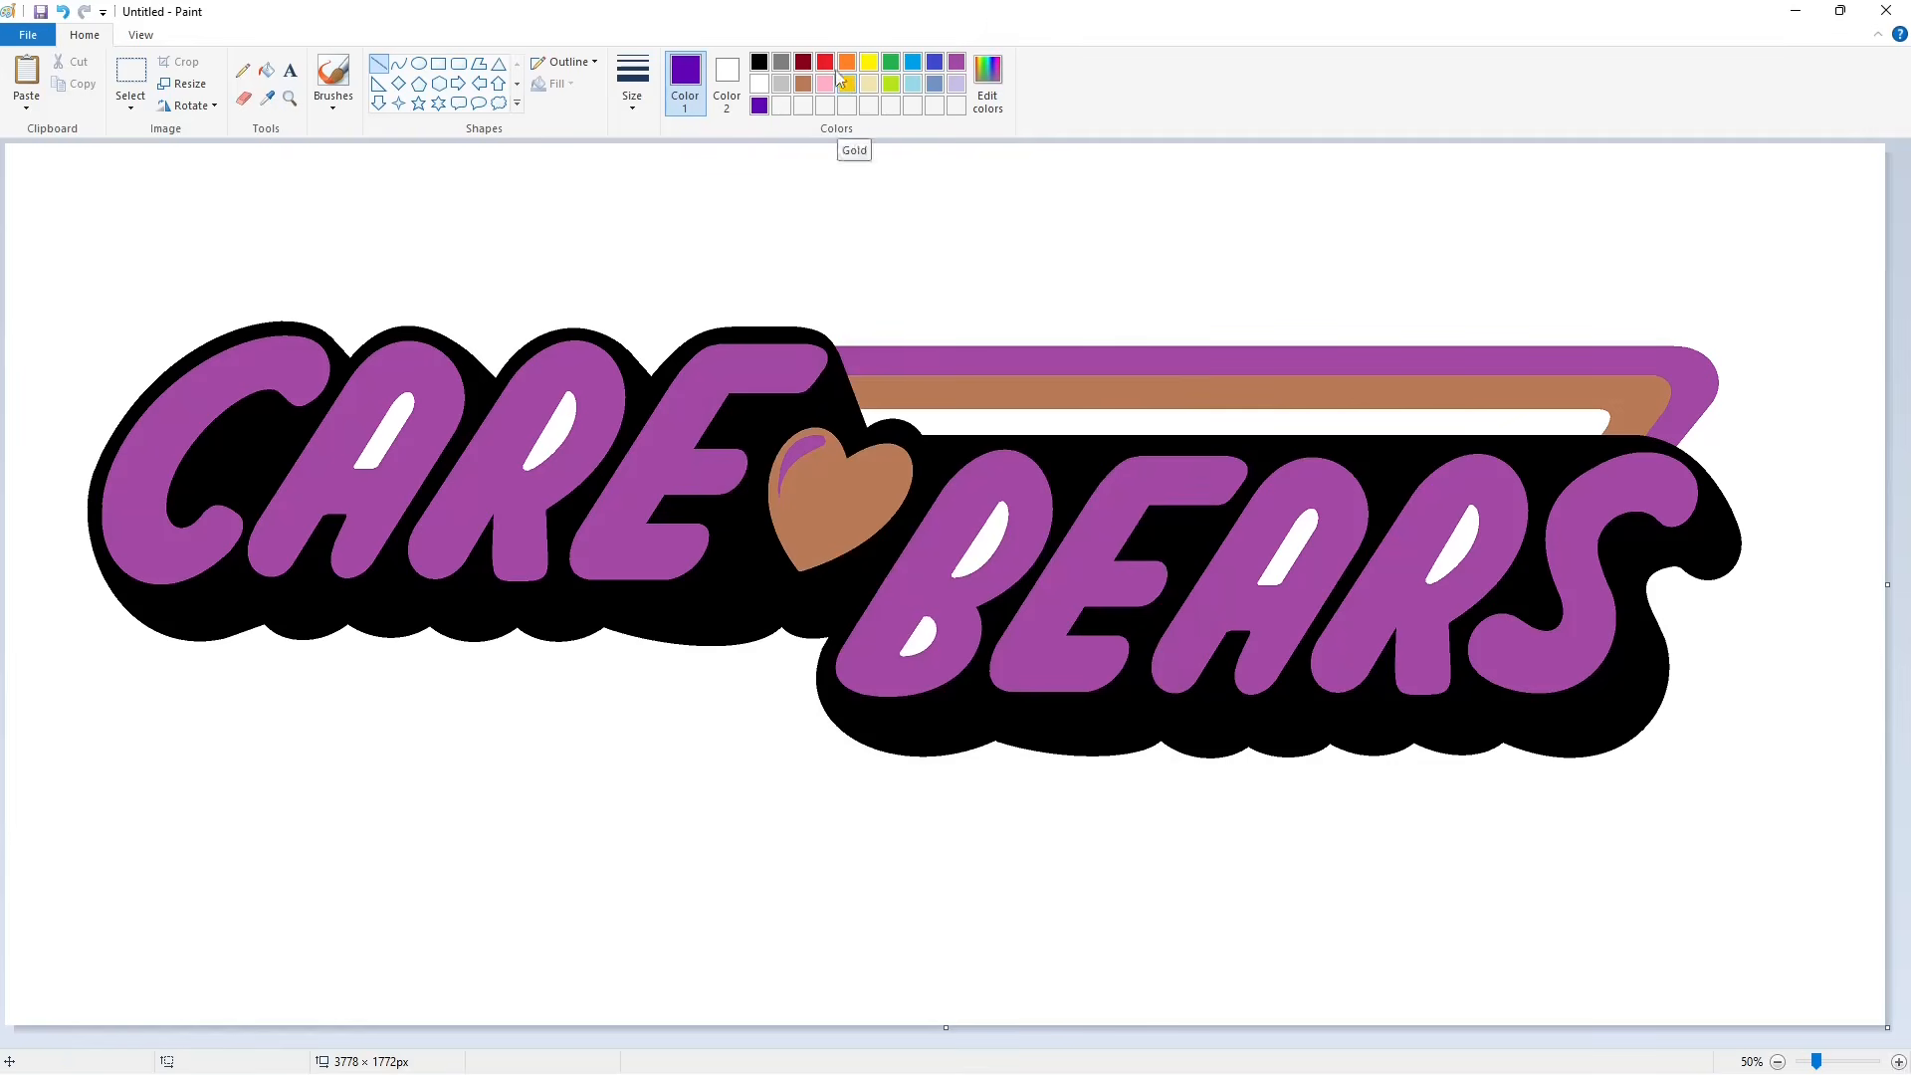
Step: Add a custom red, a lighter sky blue and a gold to the palette, each starting from the matching preset colour
{"action": "double_click", "coordinate": [826, 64]}
{"action": "left_click", "coordinate": [772, 681]}
{"action": "left_click", "coordinate": [913, 63]}
{"action": "left_click", "coordinate": [995, 105]}
{"action": "left_click_drag", "start_coordinate": [1169, 509], "coordinate": [1168, 486]}
{"action": "left_click", "coordinate": [783, 681]}
{"action": "left_click", "coordinate": [847, 84]}
{"action": "left_click", "coordinate": [986, 86]}
{"action": "left_click", "coordinate": [773, 681]}
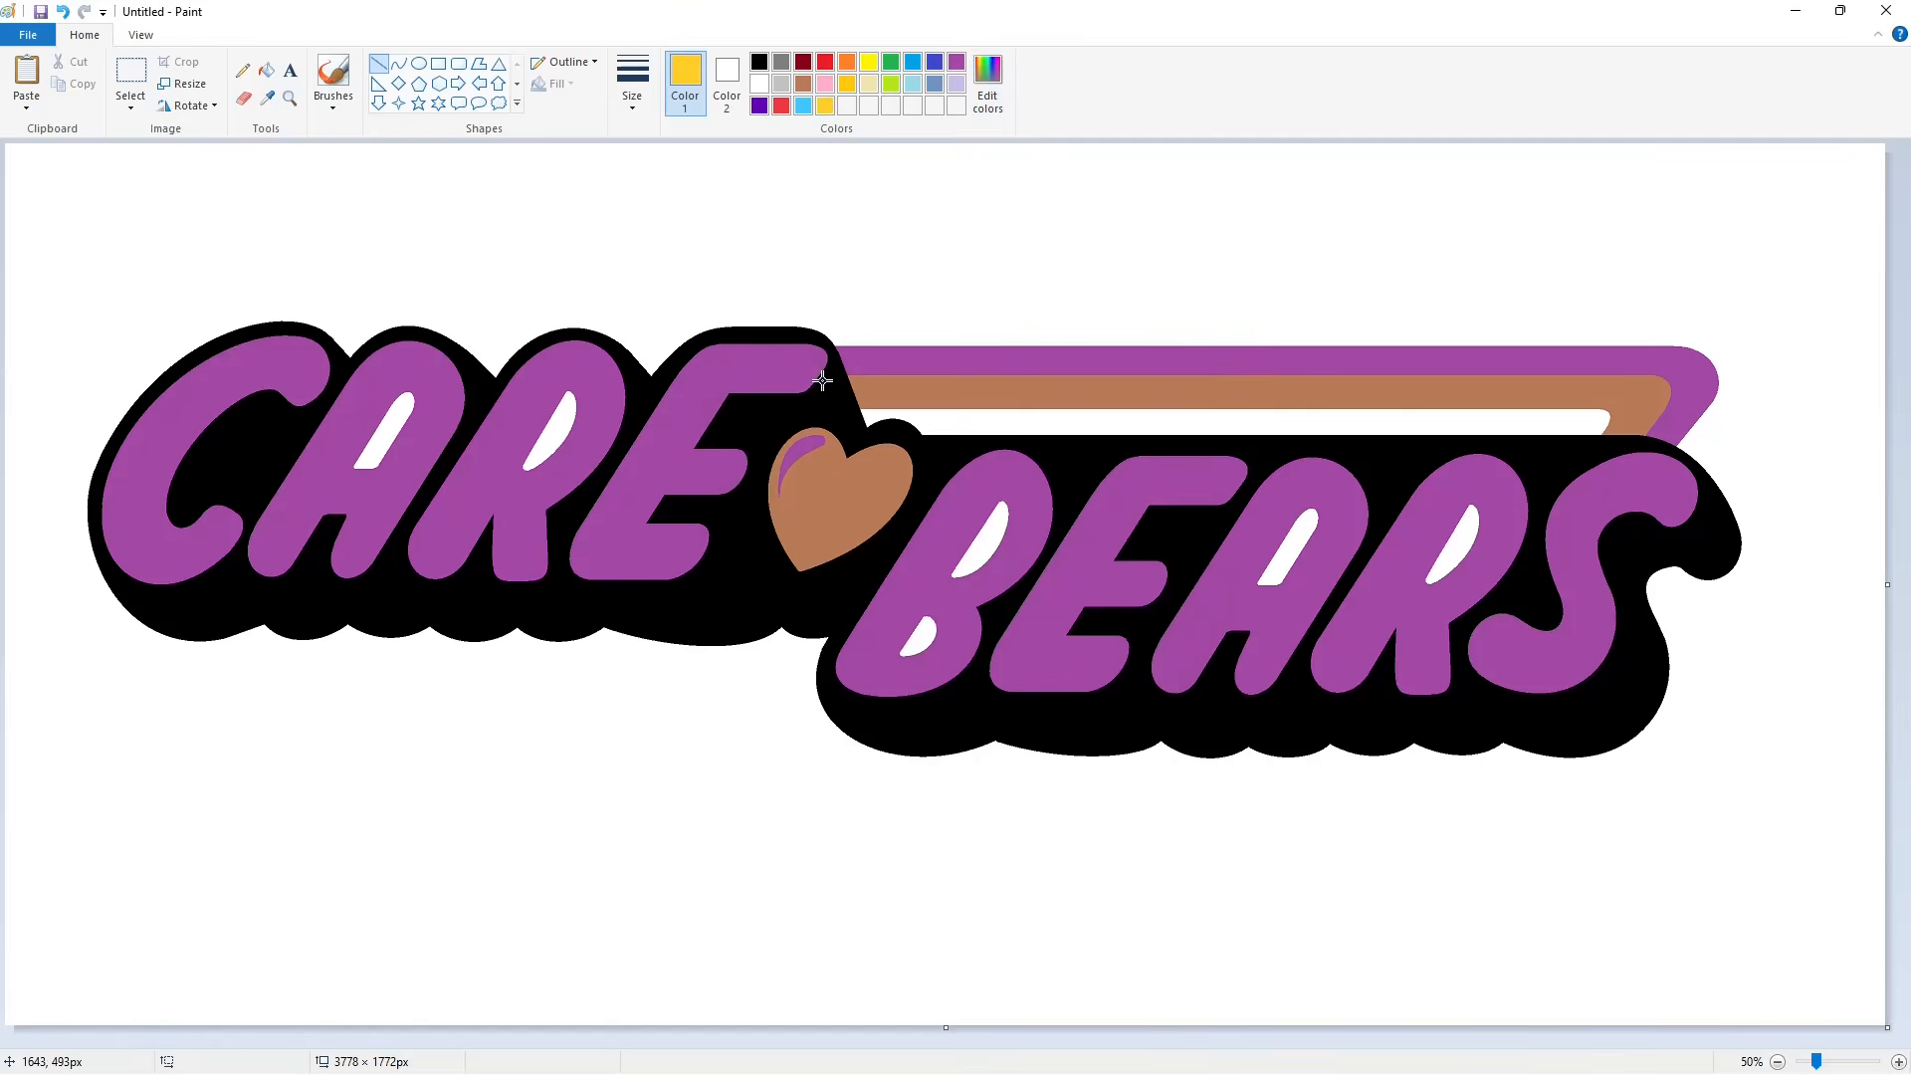
Step: Mix a magenta-pink from the rose preset and a paler pink variant of it as custom colours
{"action": "left_click", "coordinate": [825, 83]}
{"action": "left_click", "coordinate": [986, 86]}
{"action": "left_click", "coordinate": [1163, 384]}
{"action": "left_click", "coordinate": [987, 86]}
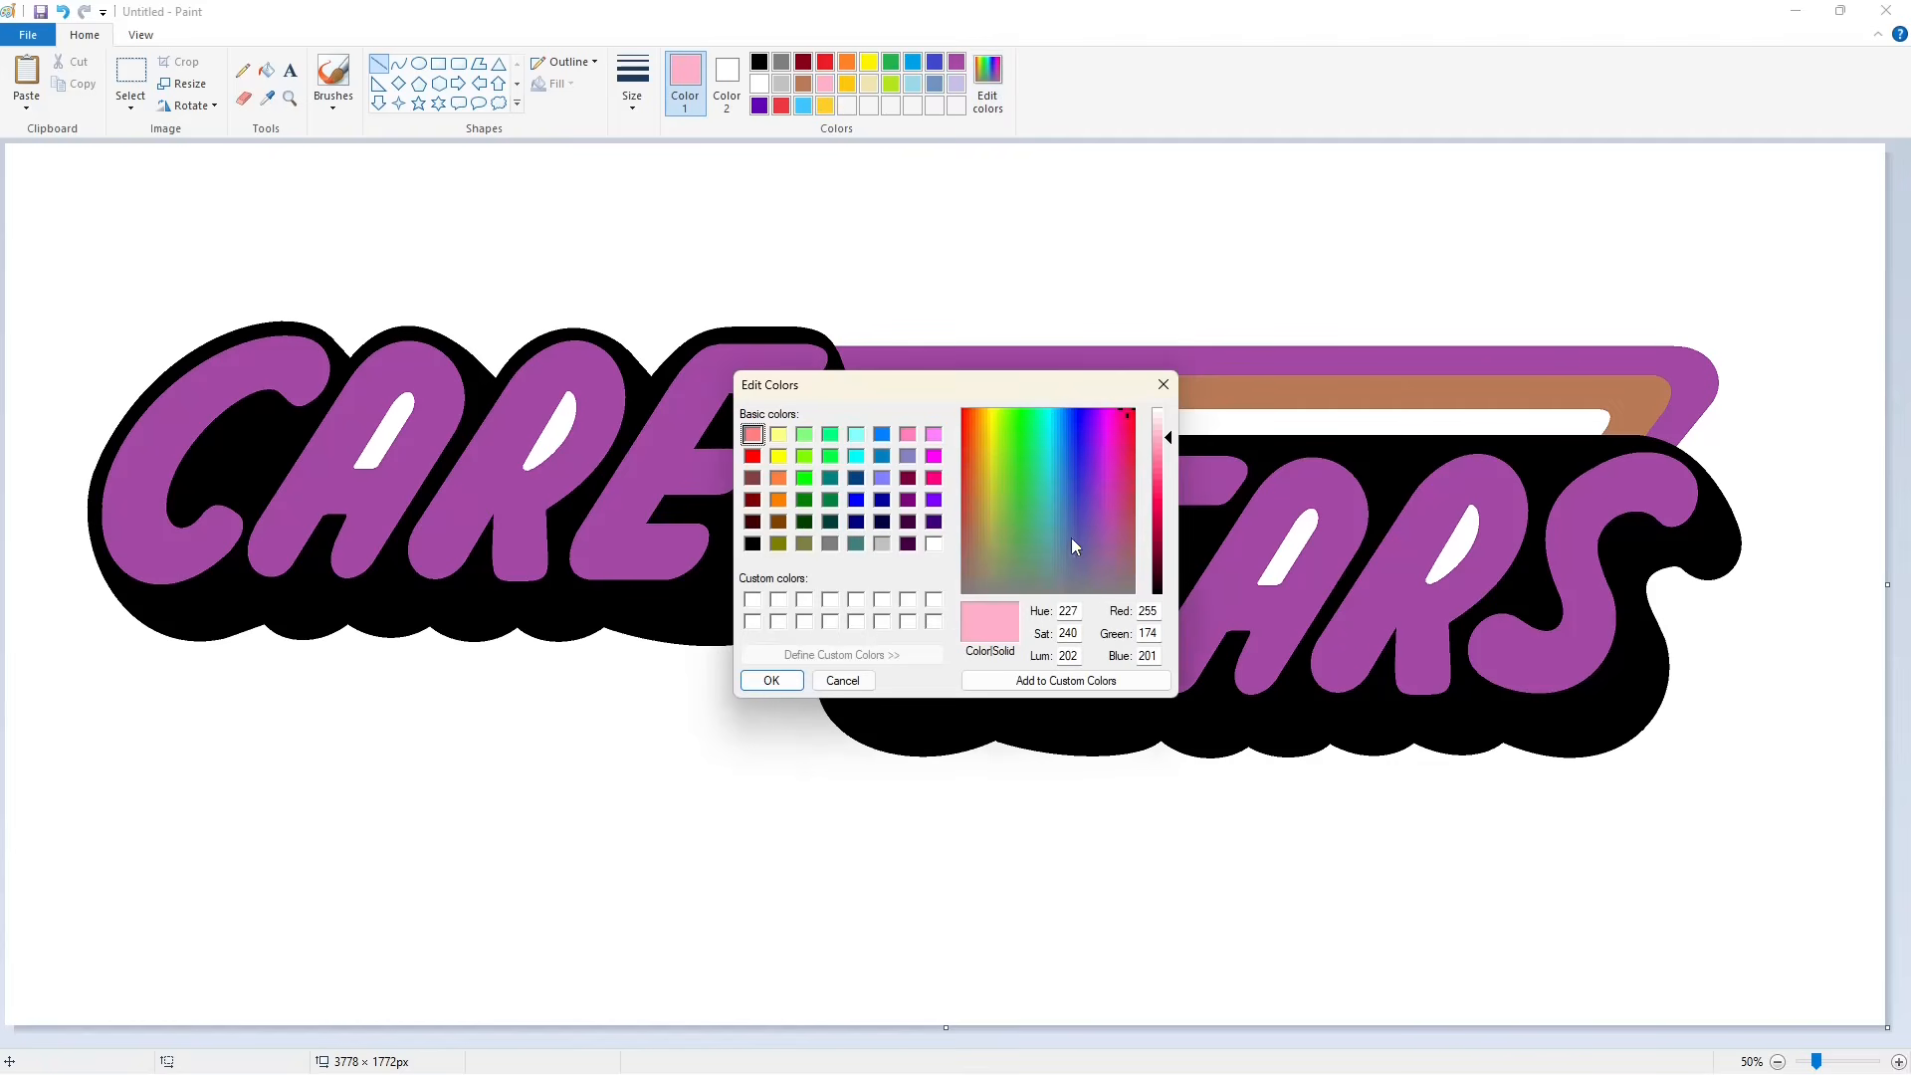
{"action": "left_click_drag", "start_coordinate": [1168, 438], "coordinate": [1130, 492]}
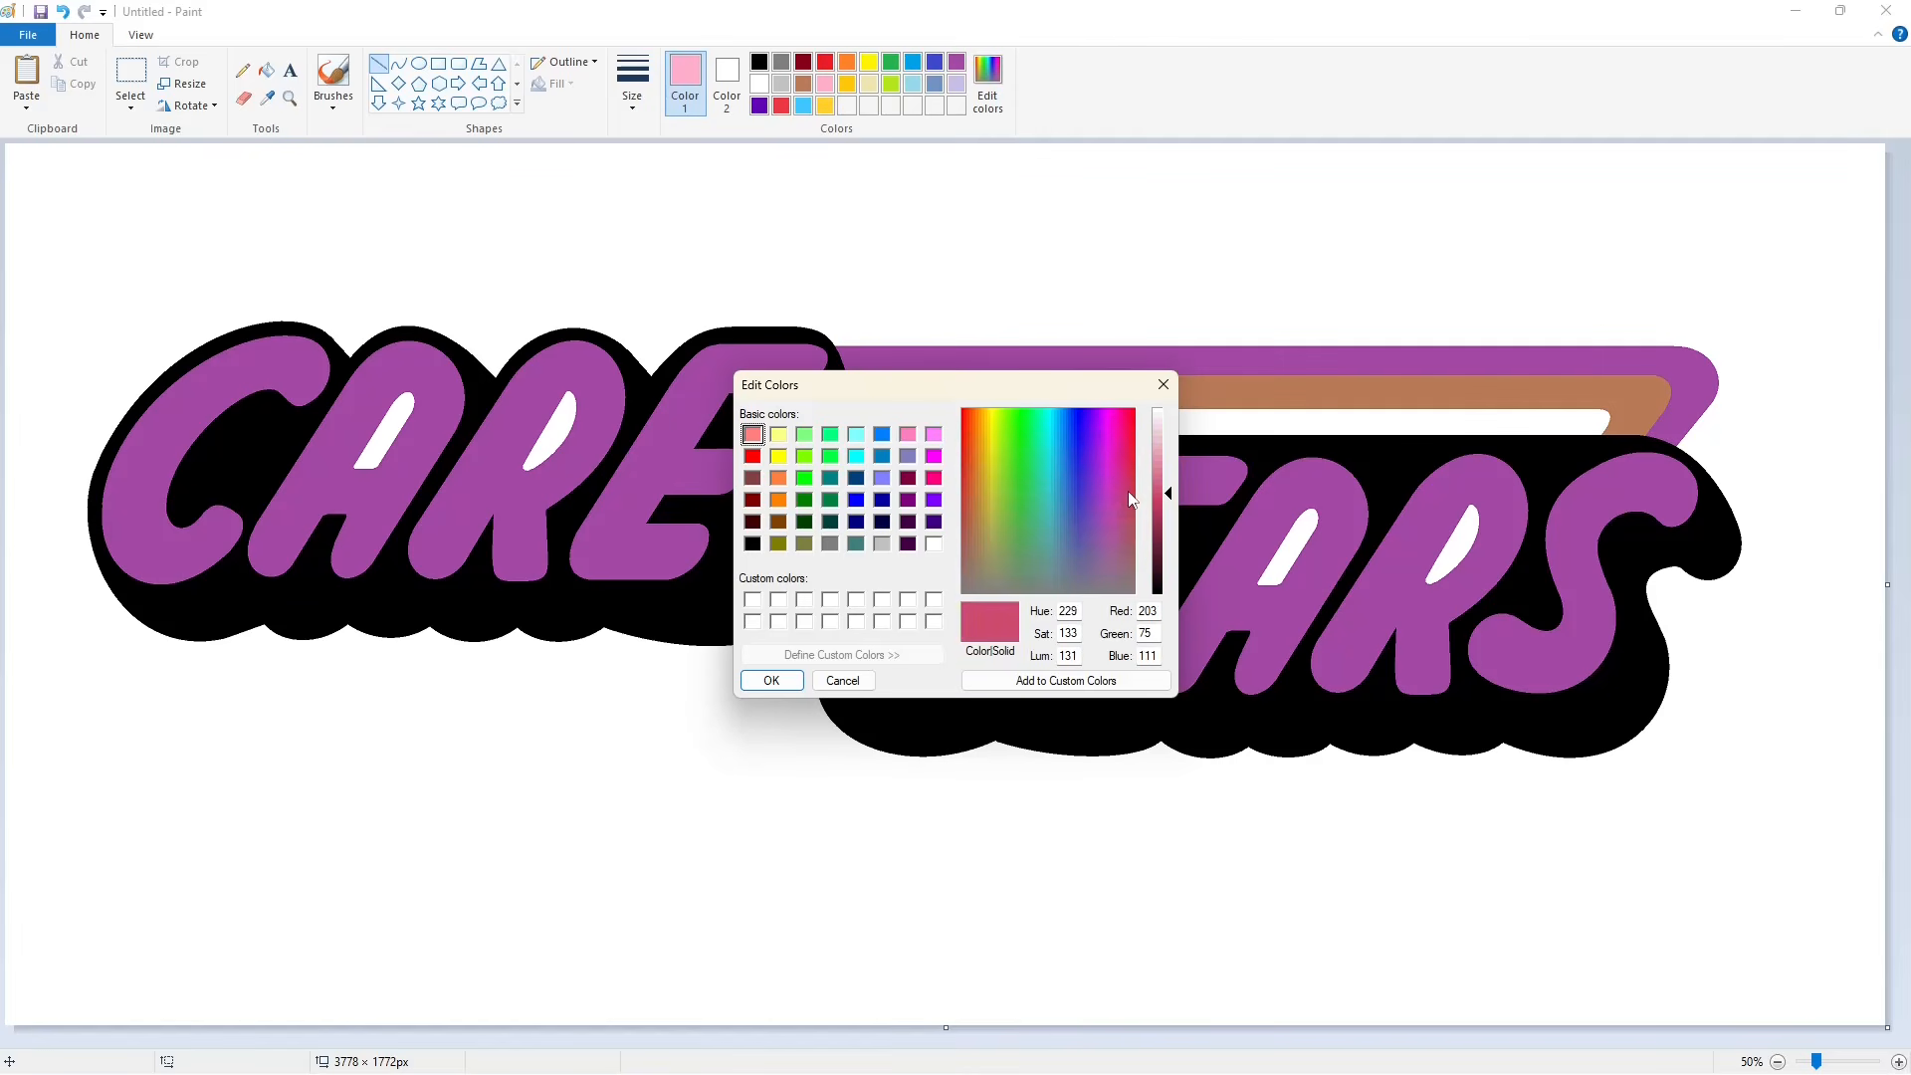
{"action": "left_click", "coordinate": [772, 680]}
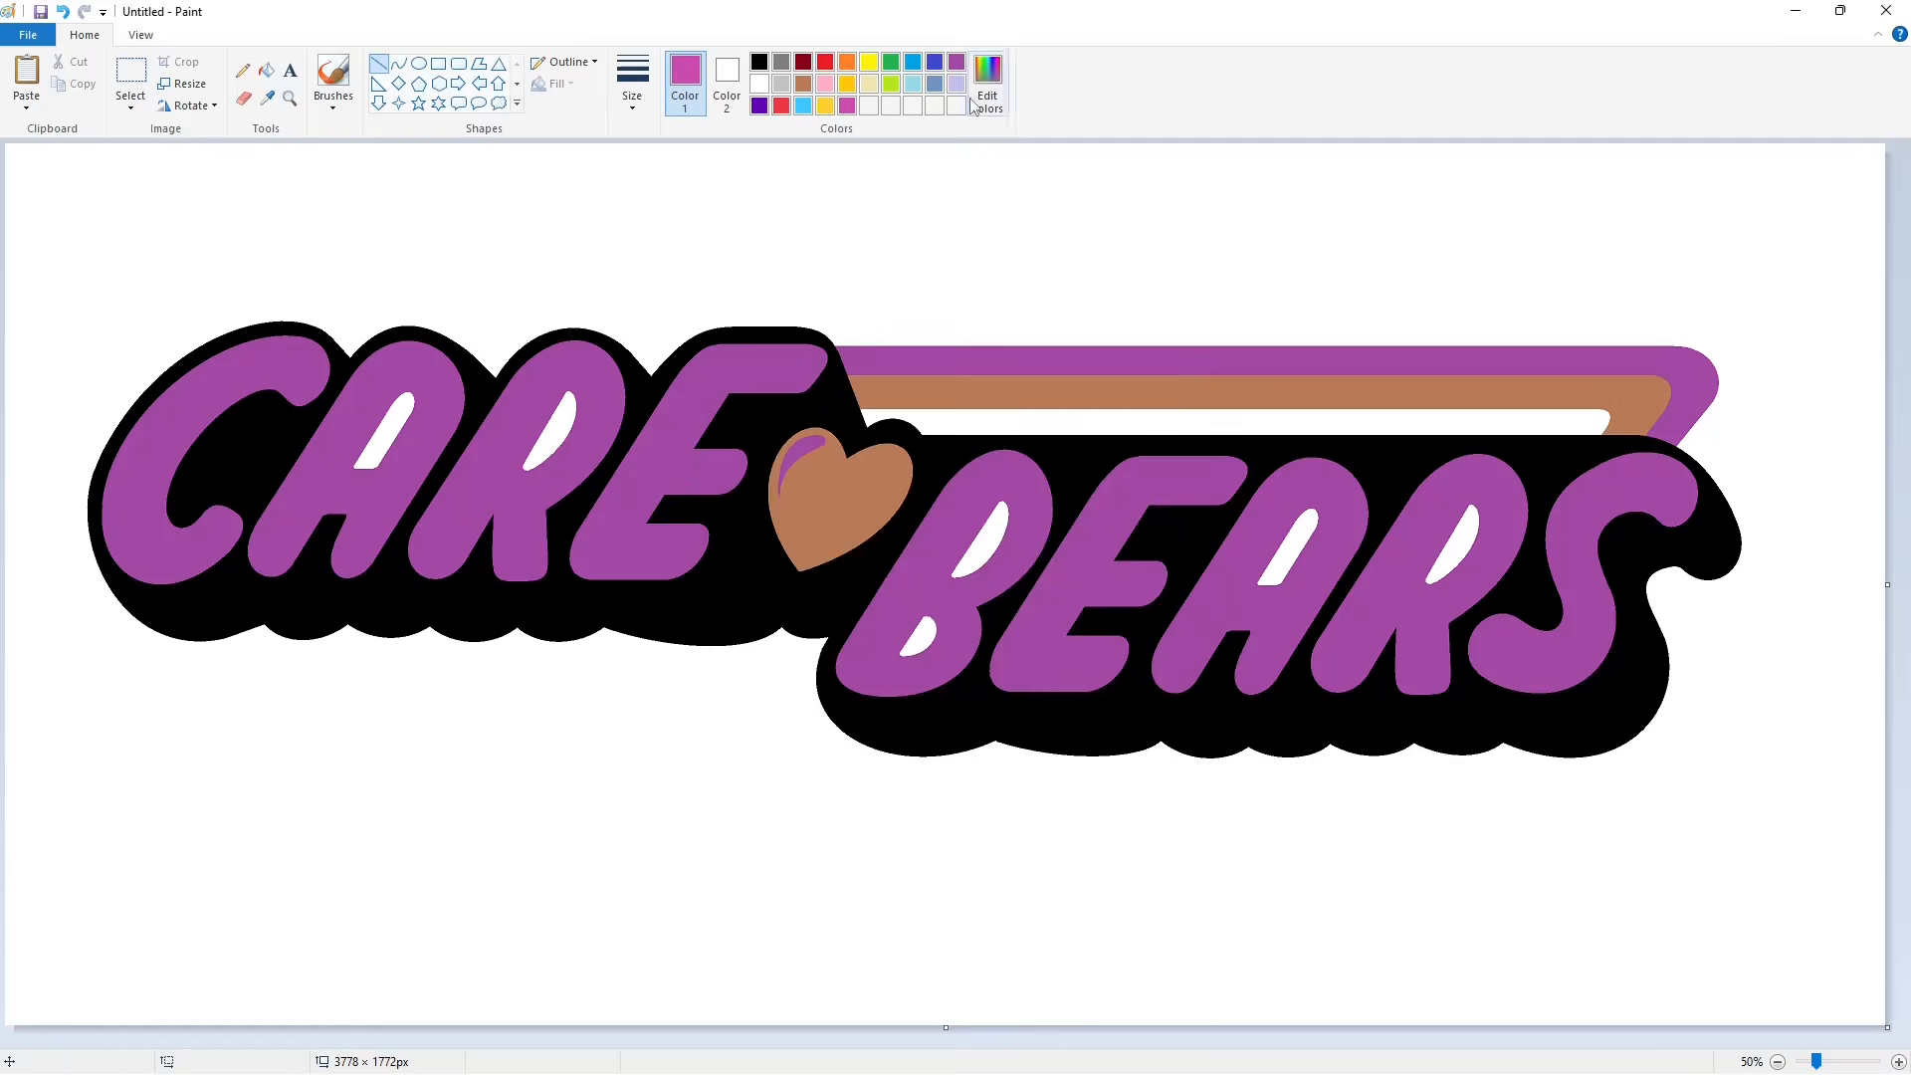
{"action": "left_click", "coordinate": [986, 85]}
{"action": "left_click", "coordinate": [1168, 451]}
{"action": "left_click", "coordinate": [771, 680]}
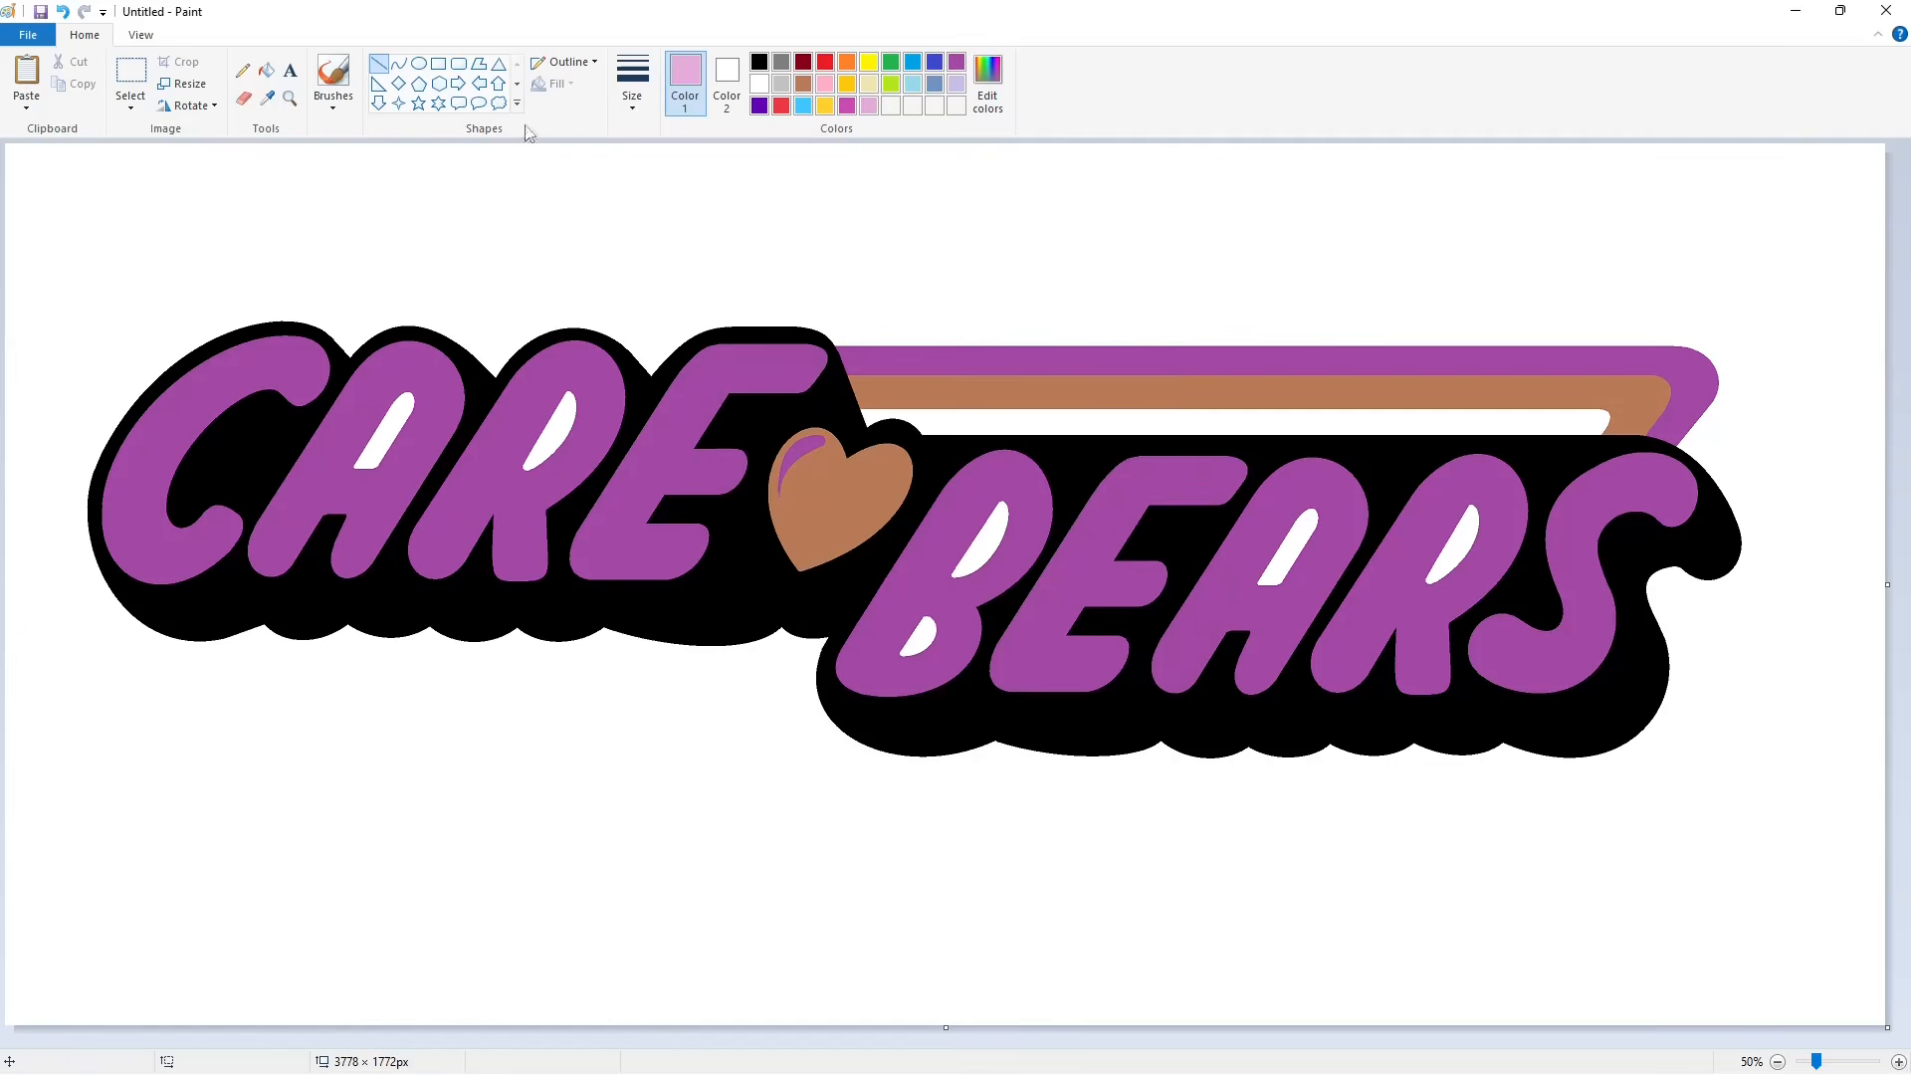
Step: Fill the logo's black backing with the dark, saturated custom violet
{"action": "left_click", "coordinate": [758, 105]}
{"action": "left_click", "coordinate": [267, 70]}
{"action": "left_click", "coordinate": [498, 602]}
{"action": "left_click", "coordinate": [986, 86]}
{"action": "left_click", "coordinate": [1101, 427]}
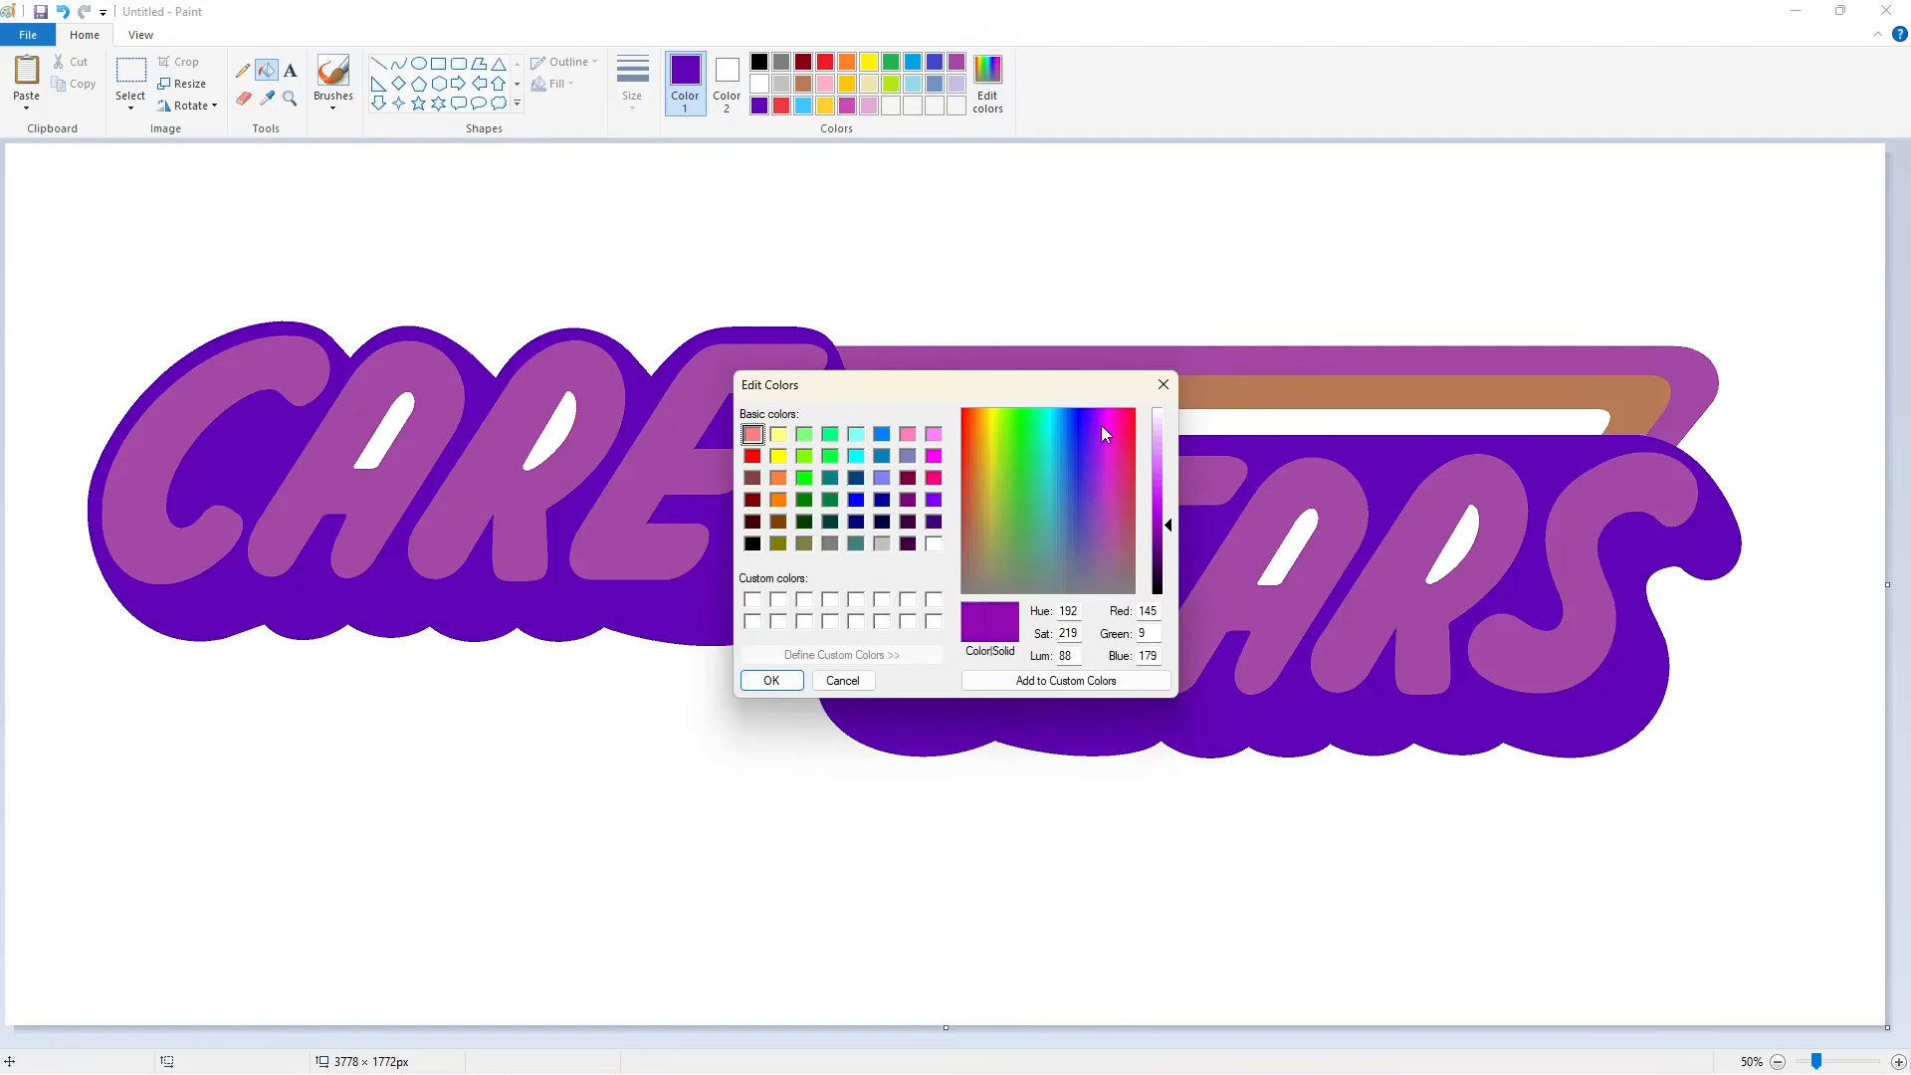
{"action": "left_click_drag", "start_coordinate": [1167, 525], "coordinate": [1167, 549]}
{"action": "left_click", "coordinate": [1163, 385]}
Step: Mix a muted medium purple as a custom colour and fill the logo's backing with it
{"action": "left_click", "coordinate": [985, 100]}
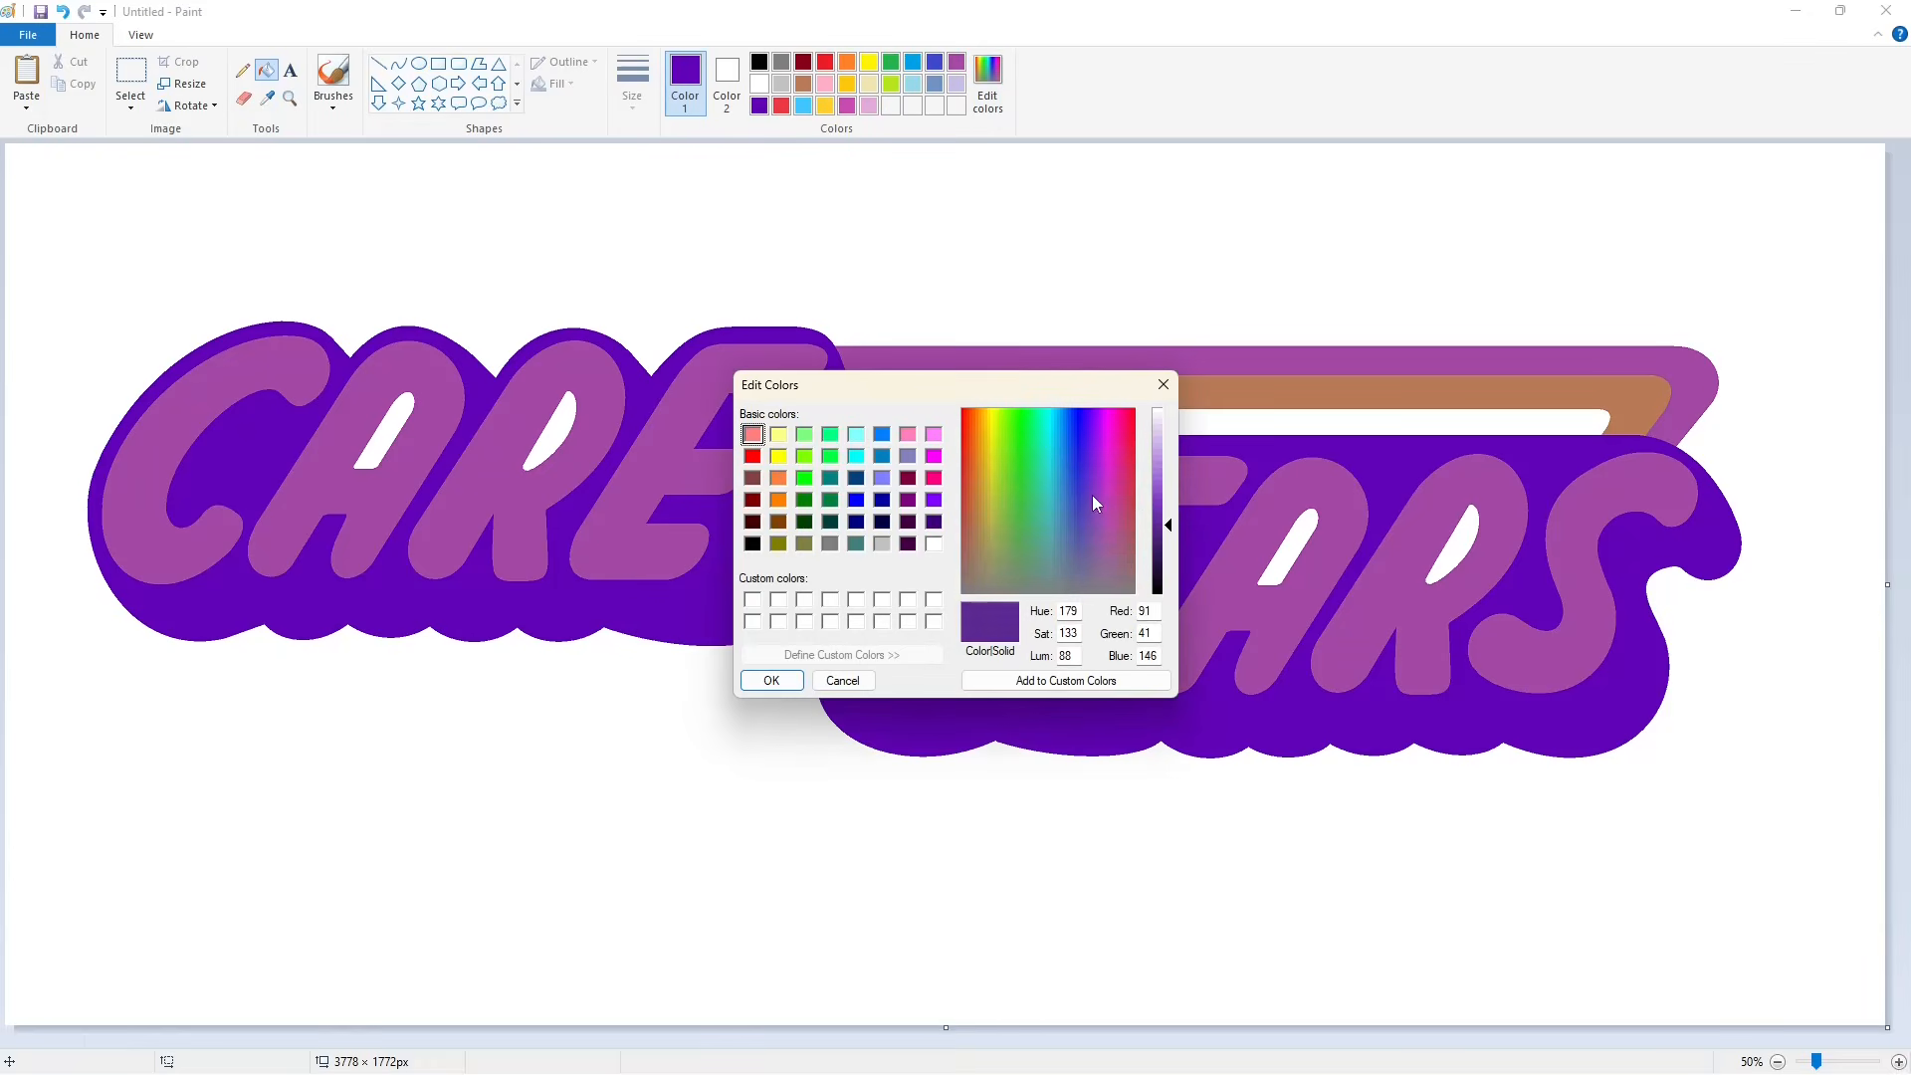
{"action": "left_click", "coordinate": [1166, 503]}
{"action": "left_click", "coordinate": [1166, 514]}
{"action": "left_click", "coordinate": [772, 681]}
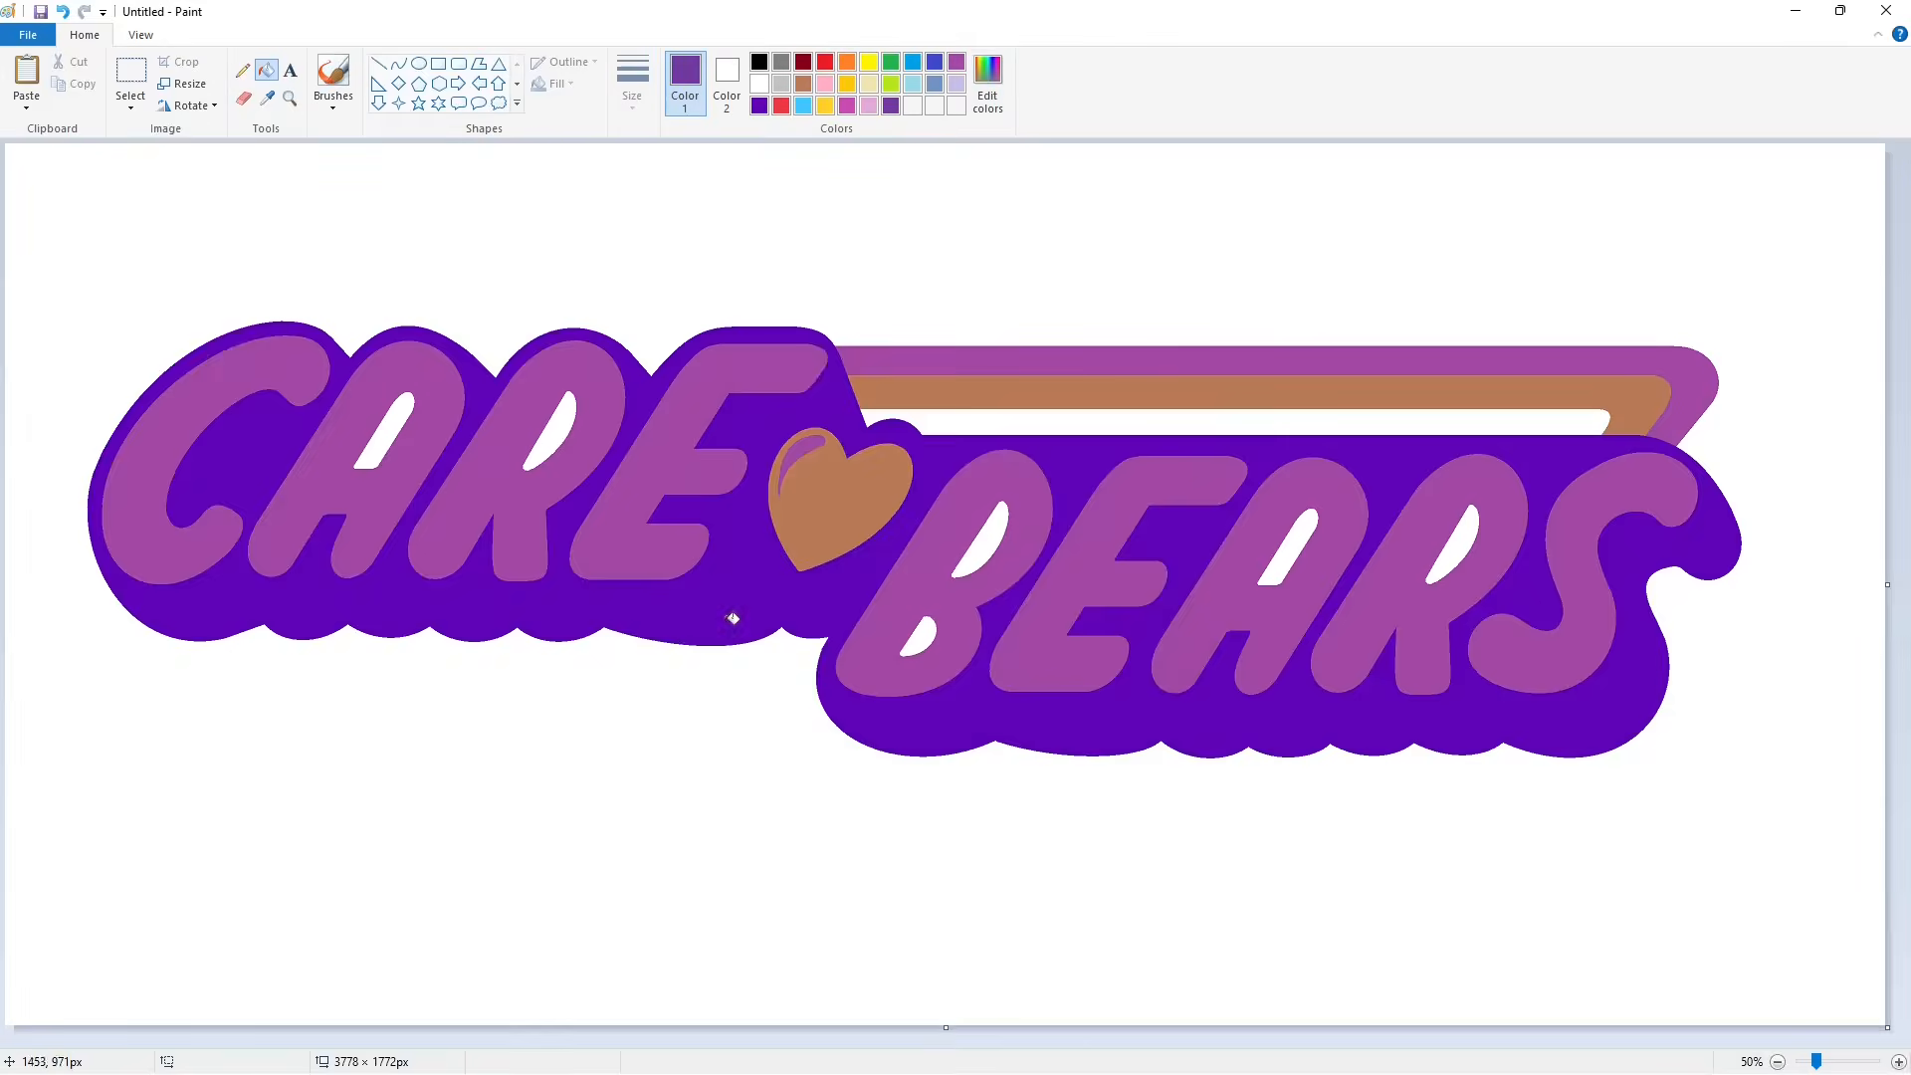
{"action": "left_click", "coordinate": [733, 617]}
{"action": "left_click", "coordinate": [984, 109]}
{"action": "left_click", "coordinate": [791, 679]}
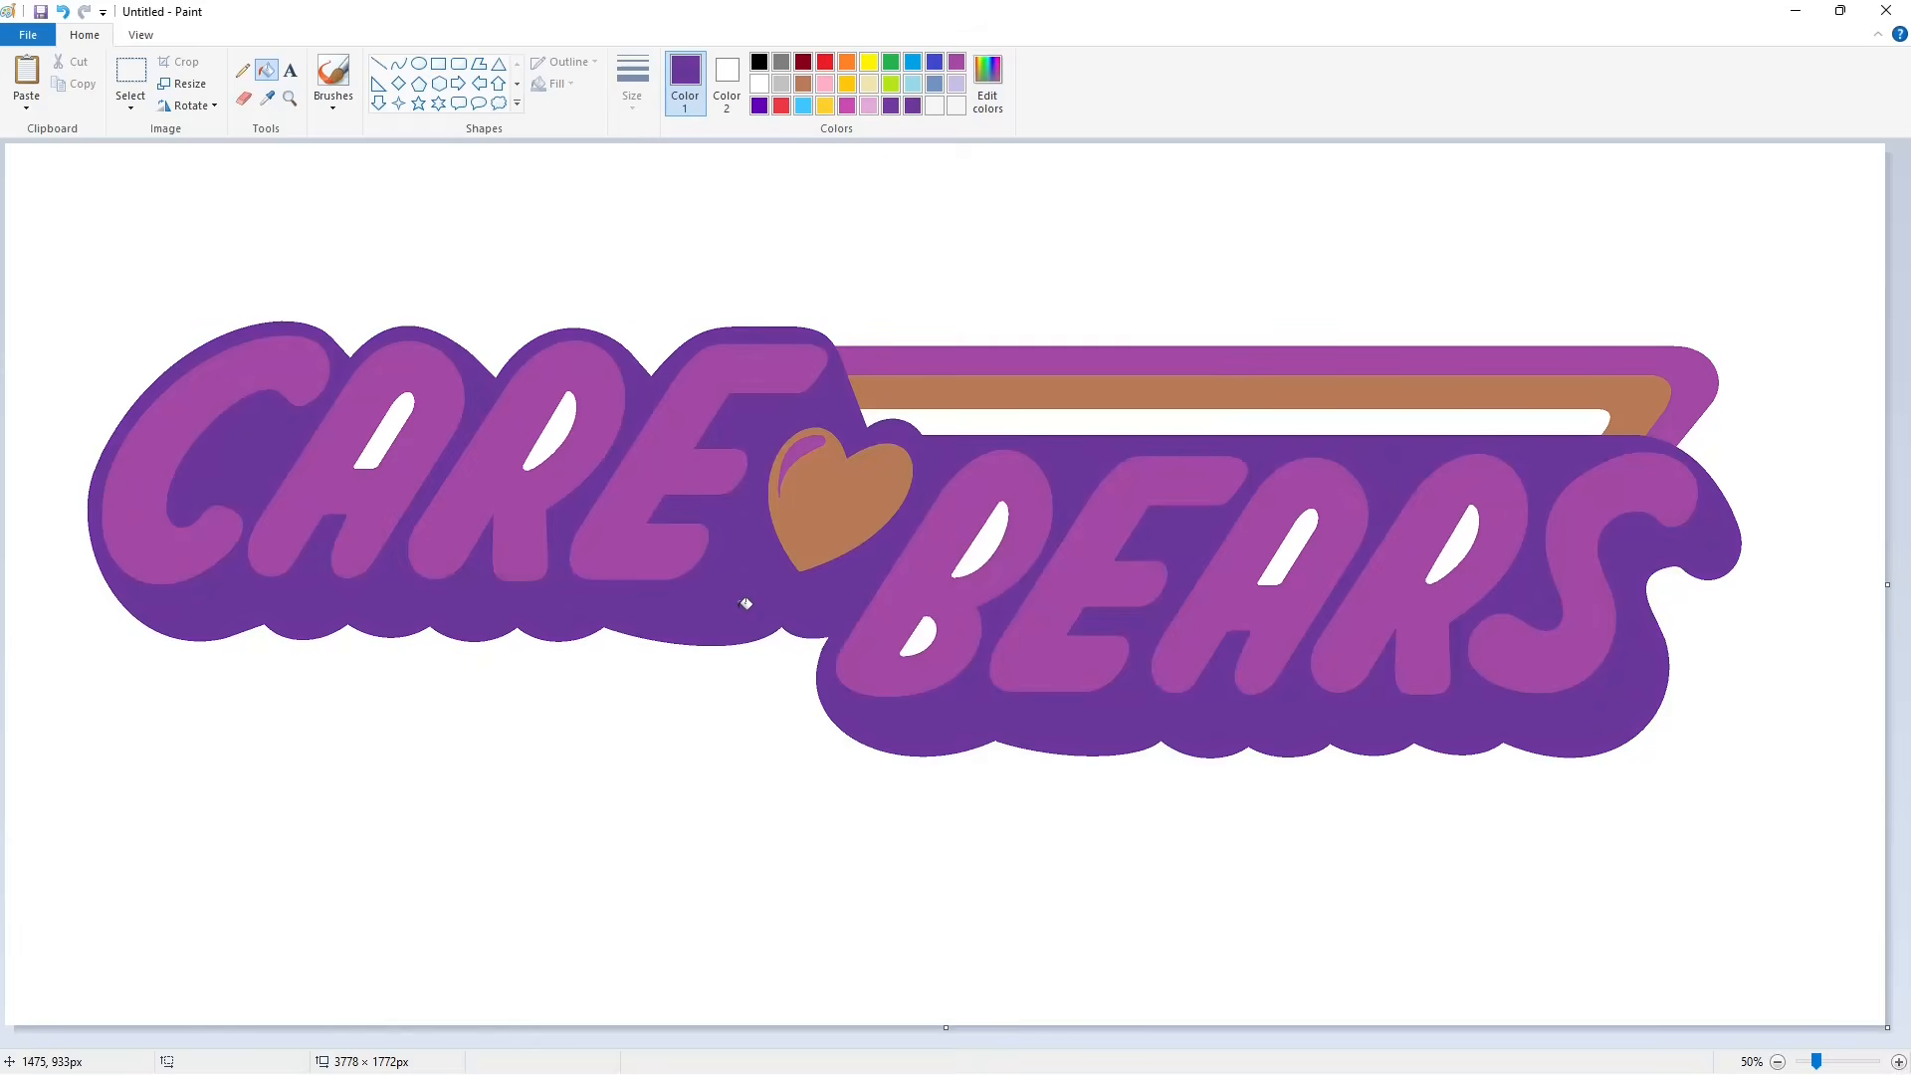
Step: Fill the white openings inside the A, R and B letters of both words with the backing's muted purple
{"action": "left_click", "coordinate": [398, 423]}
{"action": "left_click", "coordinate": [569, 418]}
{"action": "left_click", "coordinate": [964, 552]}
{"action": "left_click", "coordinate": [930, 629]}
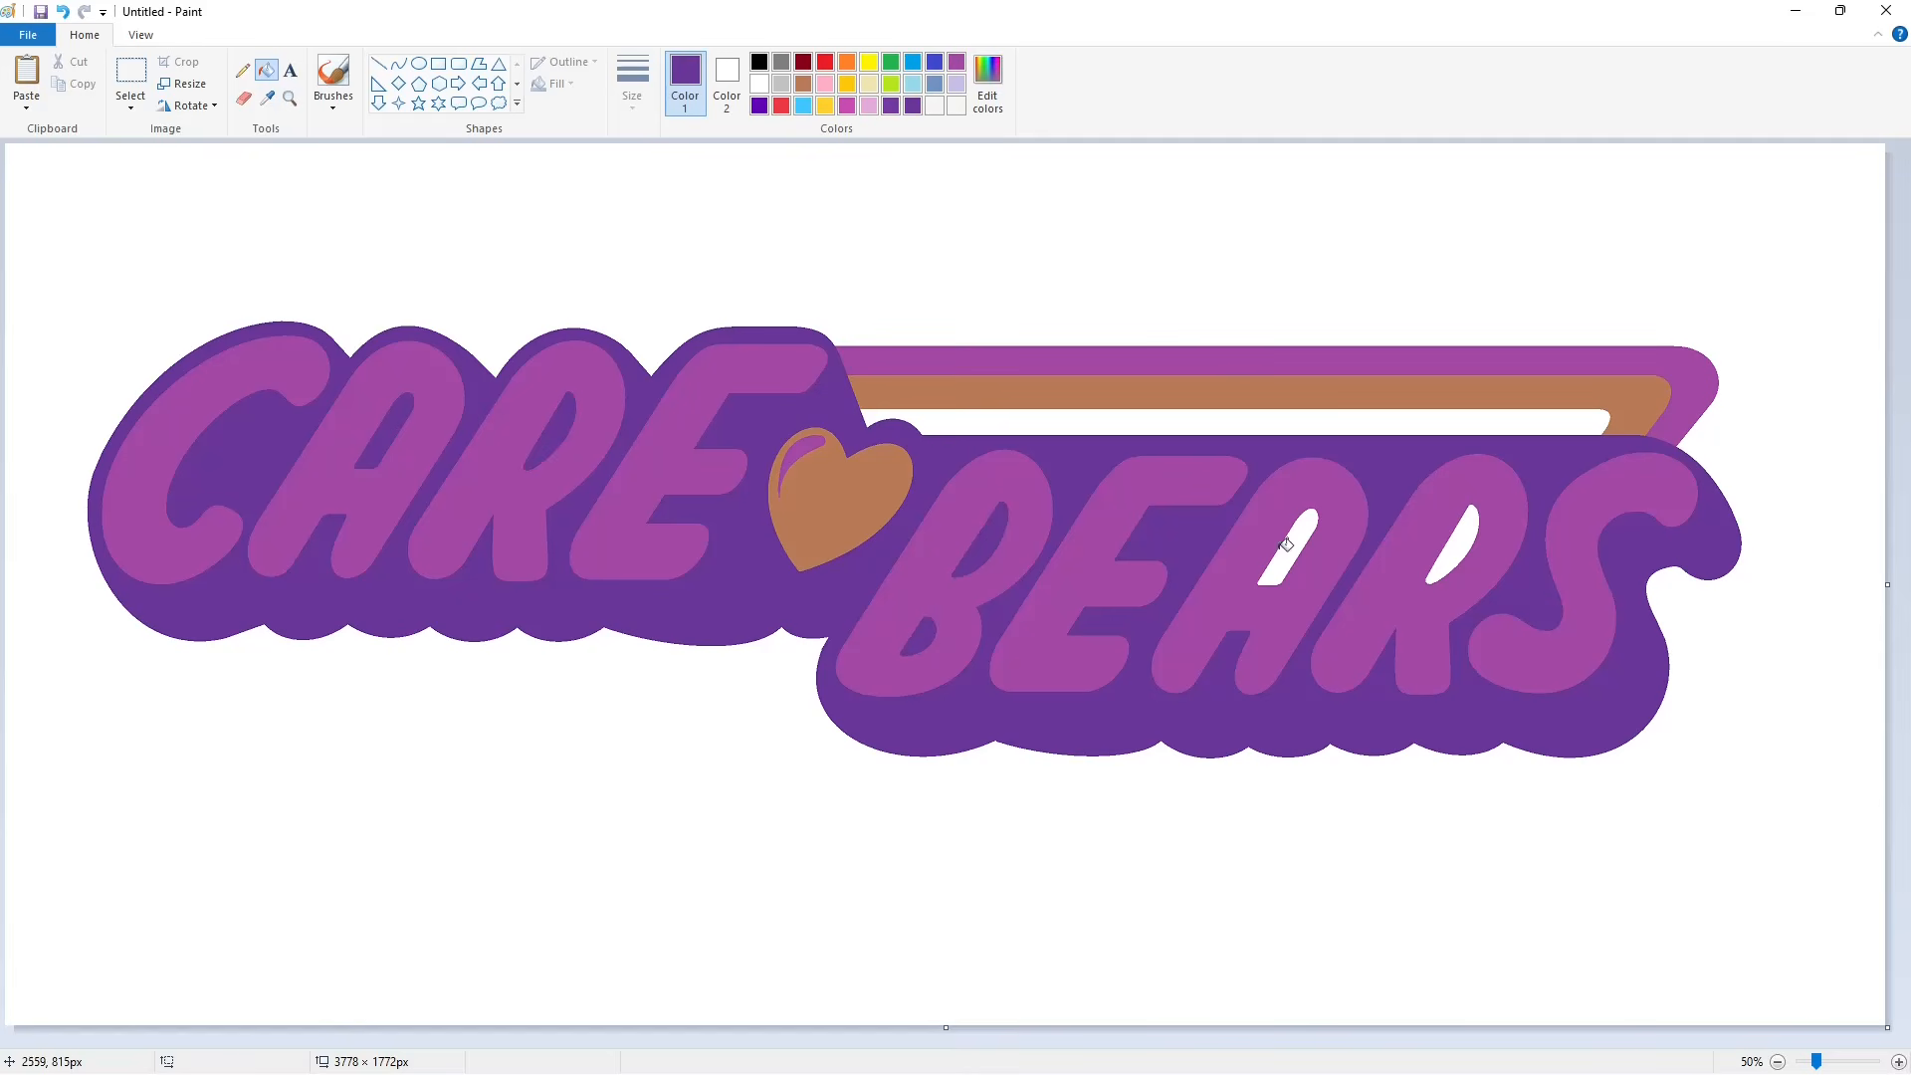
{"action": "left_click", "coordinate": [1287, 544]}
{"action": "left_click", "coordinate": [1469, 543]}
Step: Fill all the letters of CARE and BEARS with white
{"action": "left_click", "coordinate": [758, 86]}
{"action": "left_click", "coordinate": [299, 374]}
{"action": "left_click", "coordinate": [438, 414]}
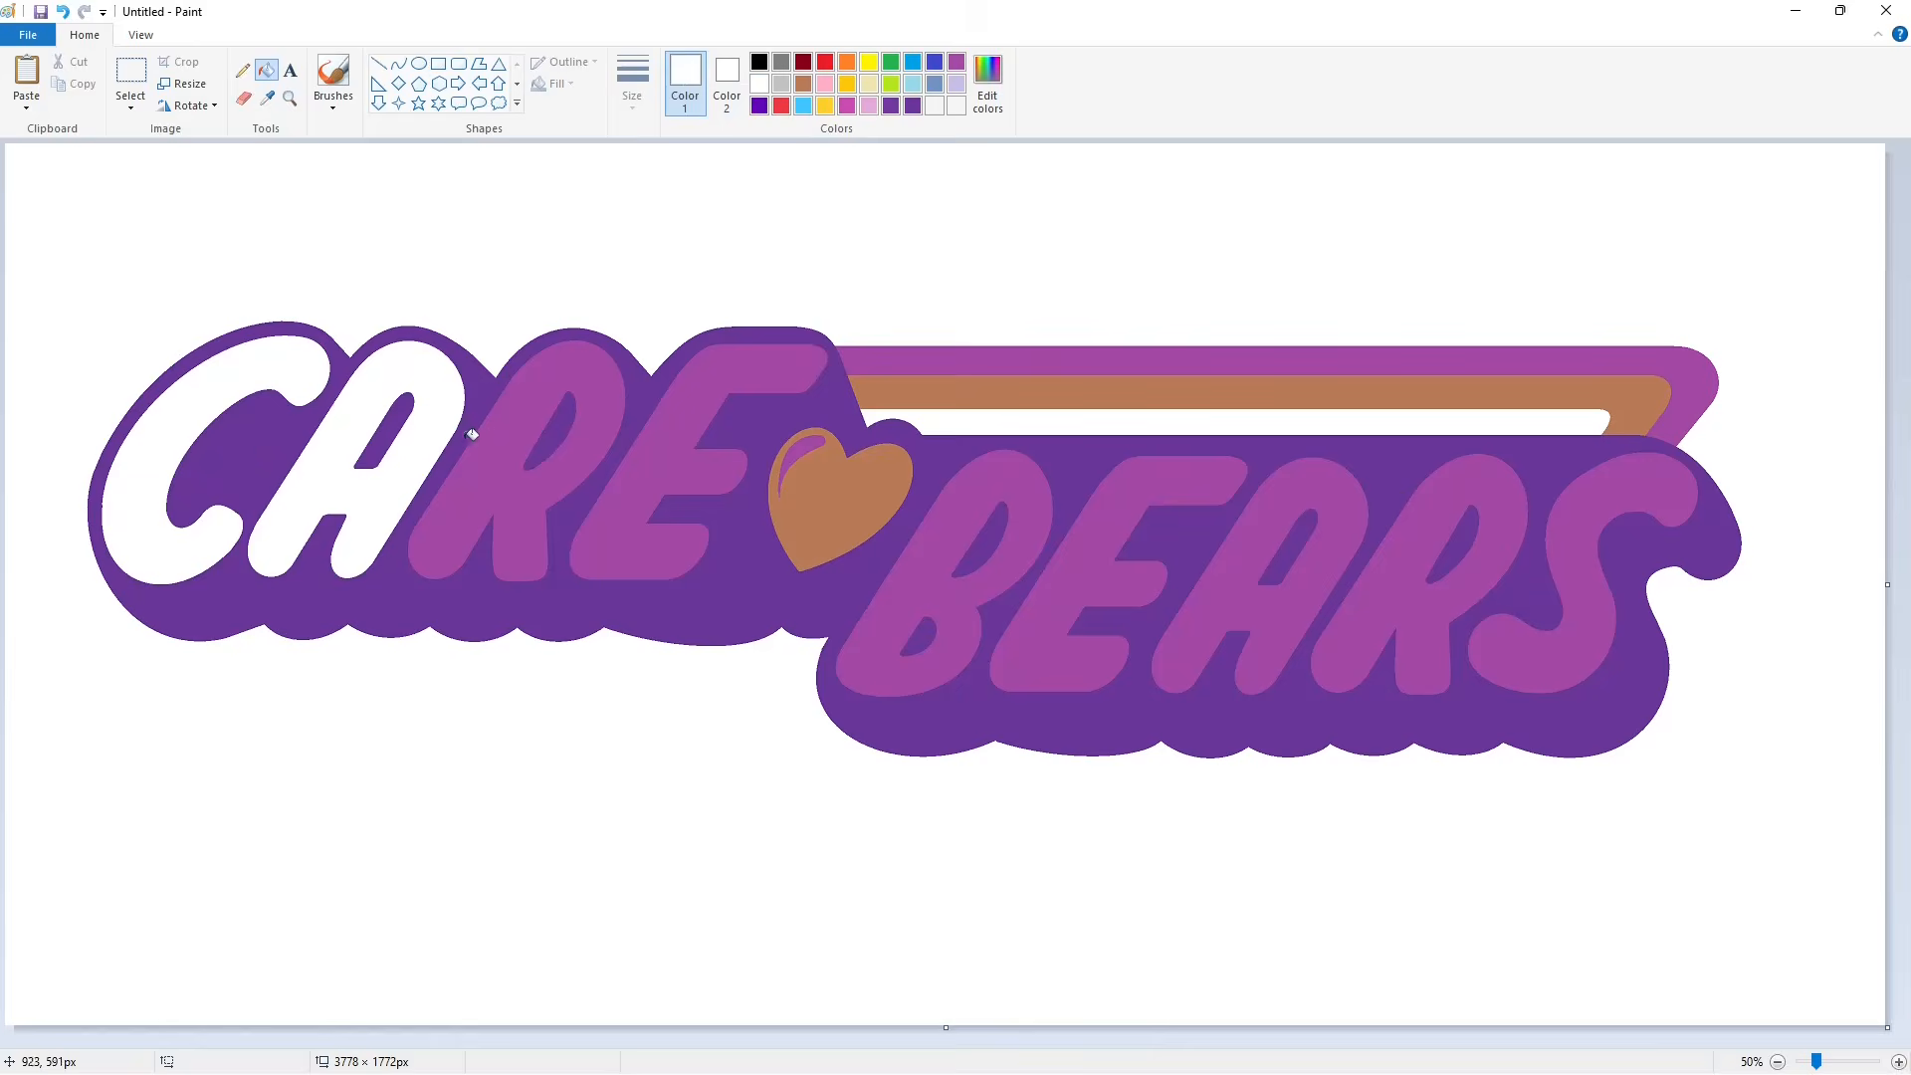
{"action": "left_click", "coordinate": [511, 473]}
{"action": "left_click", "coordinate": [657, 537]}
{"action": "left_click", "coordinate": [907, 662]}
{"action": "left_click", "coordinate": [1055, 663]}
{"action": "left_click", "coordinate": [1258, 663]}
{"action": "left_click", "coordinate": [1423, 657]}
{"action": "left_click", "coordinate": [1504, 651]}
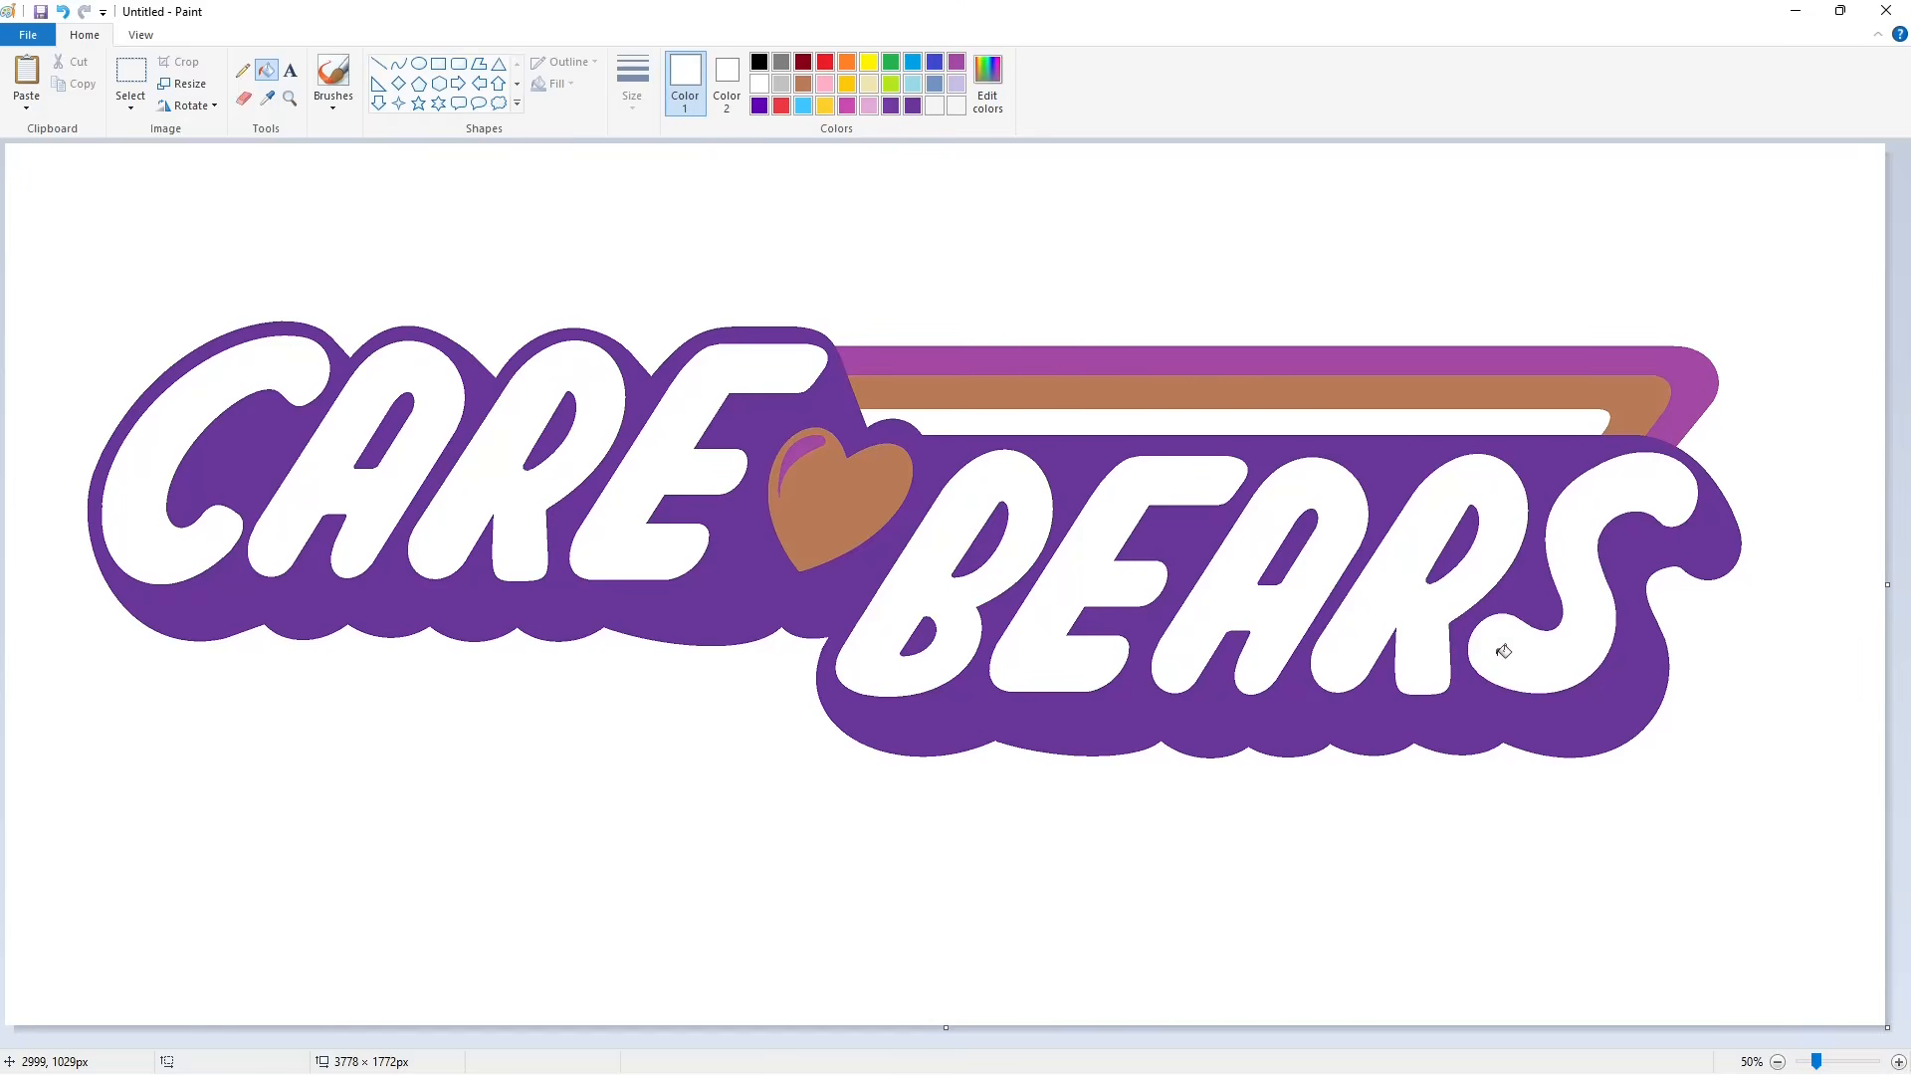
Step: Fill the heart with the custom magenta-pink and its highlight with the pale pink
{"action": "left_click", "coordinate": [847, 107]}
{"action": "left_click", "coordinate": [863, 492]}
{"action": "left_click", "coordinate": [869, 106]}
{"action": "left_click", "coordinate": [802, 446]}
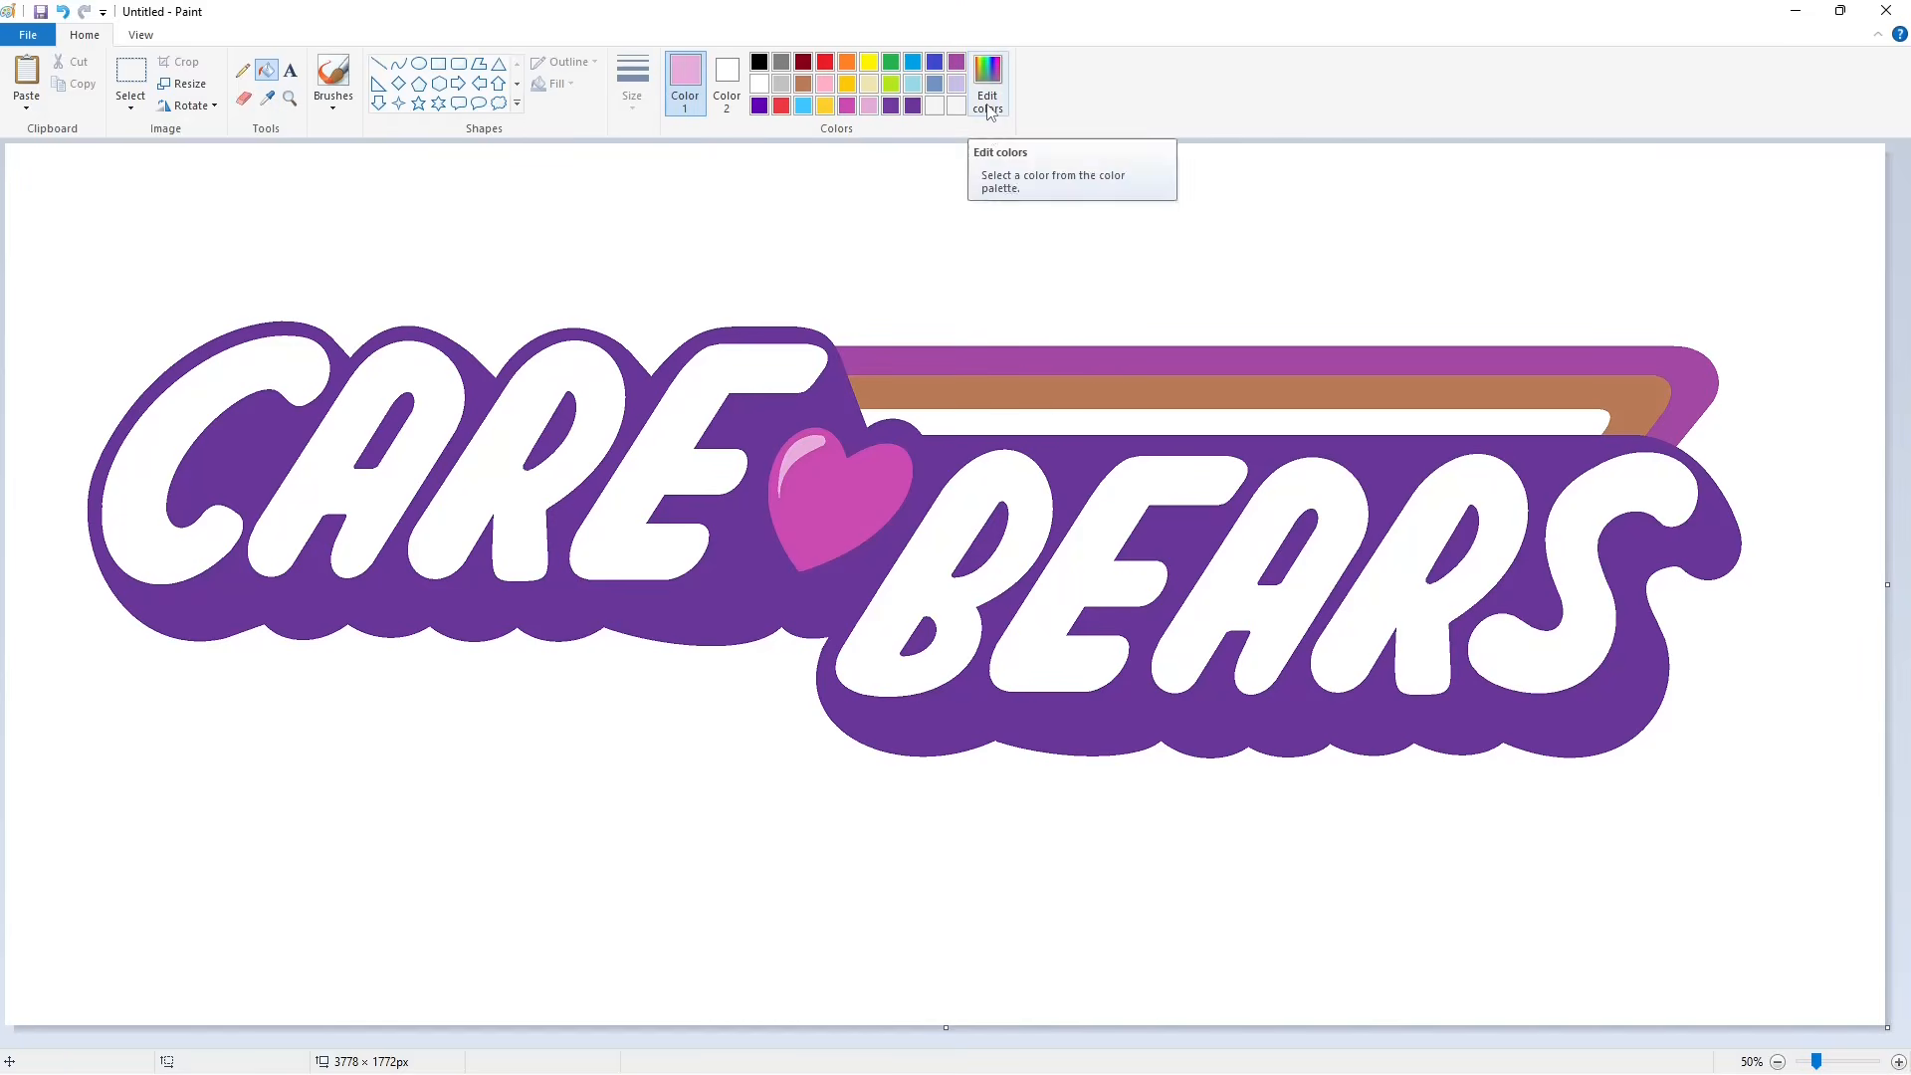
Step: Fill the purple top stripe above BEARS with the custom sky blue
{"action": "left_click", "coordinate": [803, 106]}
{"action": "left_click", "coordinate": [981, 358]}
Step: Fill the middle stripe with red and the bottom stripe with the custom gold
{"action": "left_click", "coordinate": [825, 61]}
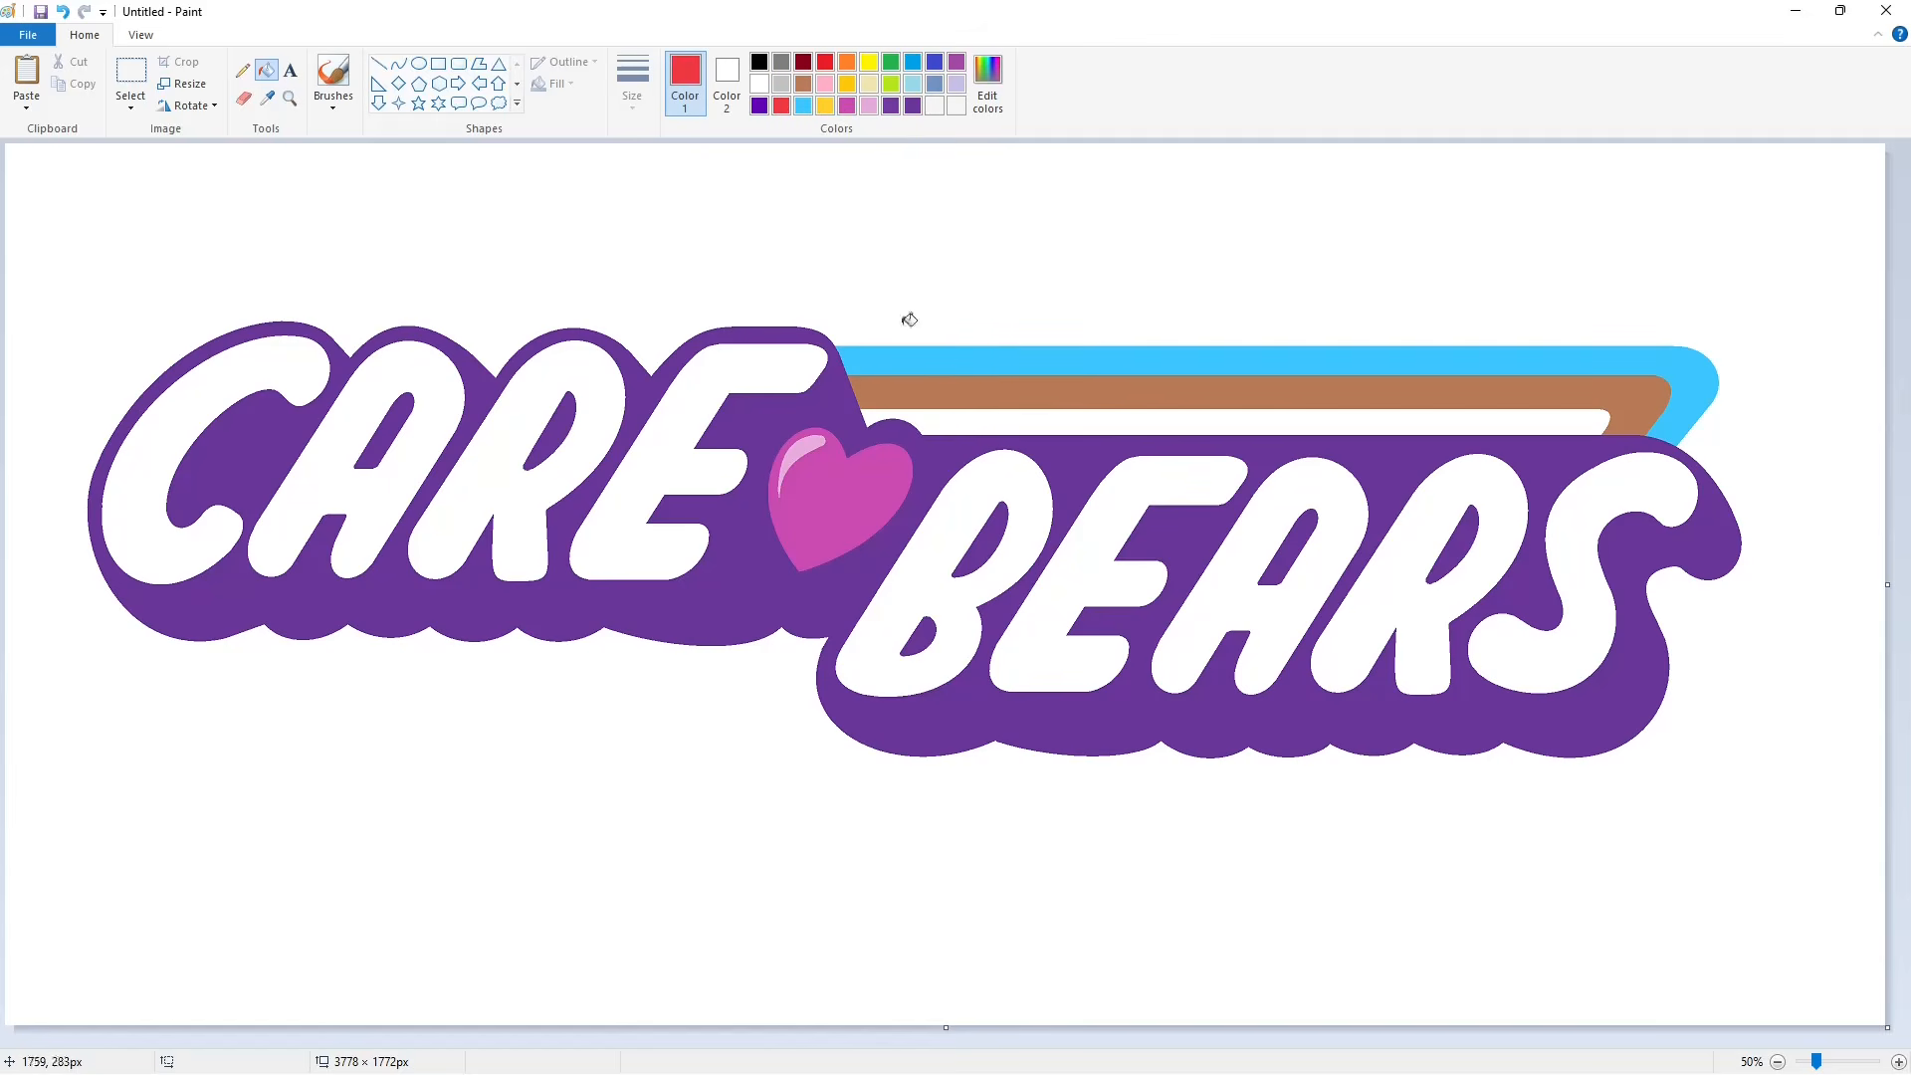
{"action": "left_click", "coordinate": [957, 392]}
{"action": "left_click", "coordinate": [825, 106]}
{"action": "left_click", "coordinate": [1019, 426]}
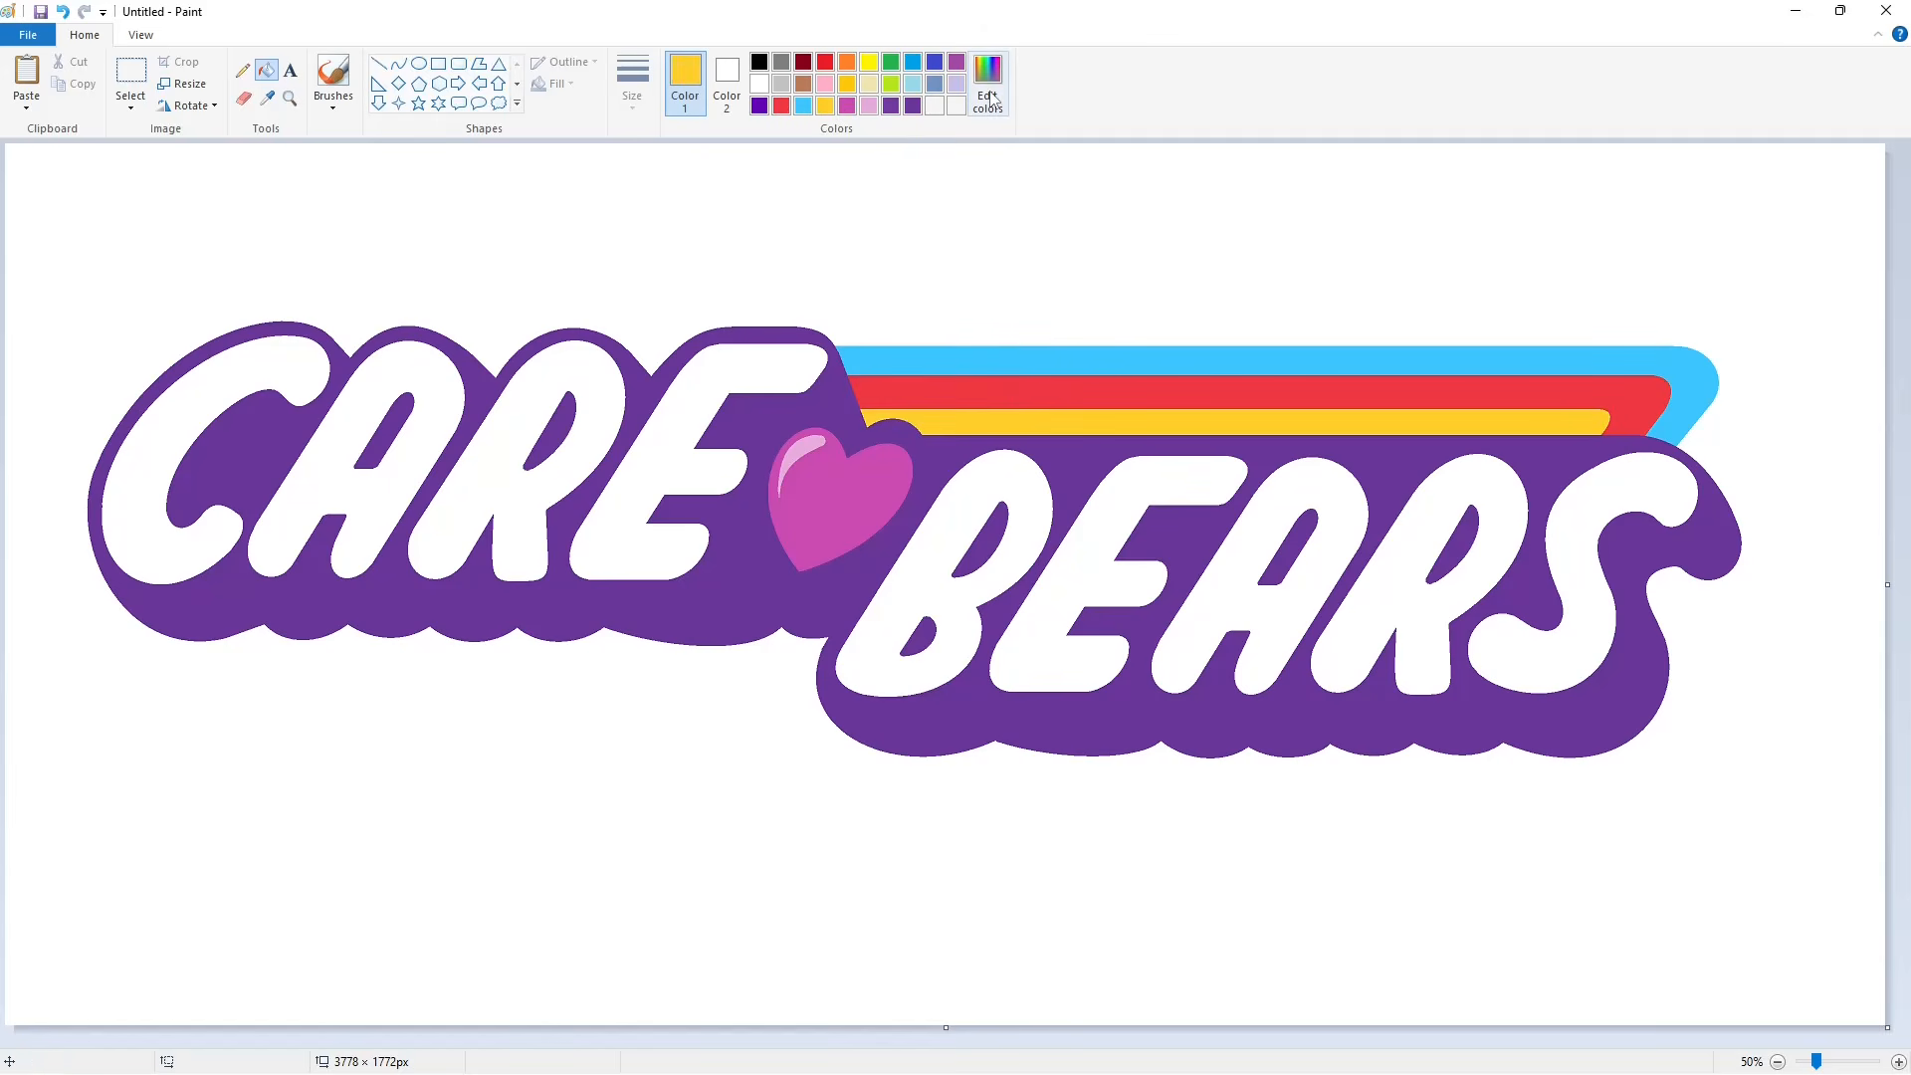
Step: Add a lighter yellow to the custom colours and refill the middle stripe with brown
{"action": "left_click", "coordinate": [988, 81]}
{"action": "left_click", "coordinate": [846, 680]}
{"action": "left_click", "coordinate": [806, 85]}
{"action": "left_click", "coordinate": [964, 392]}
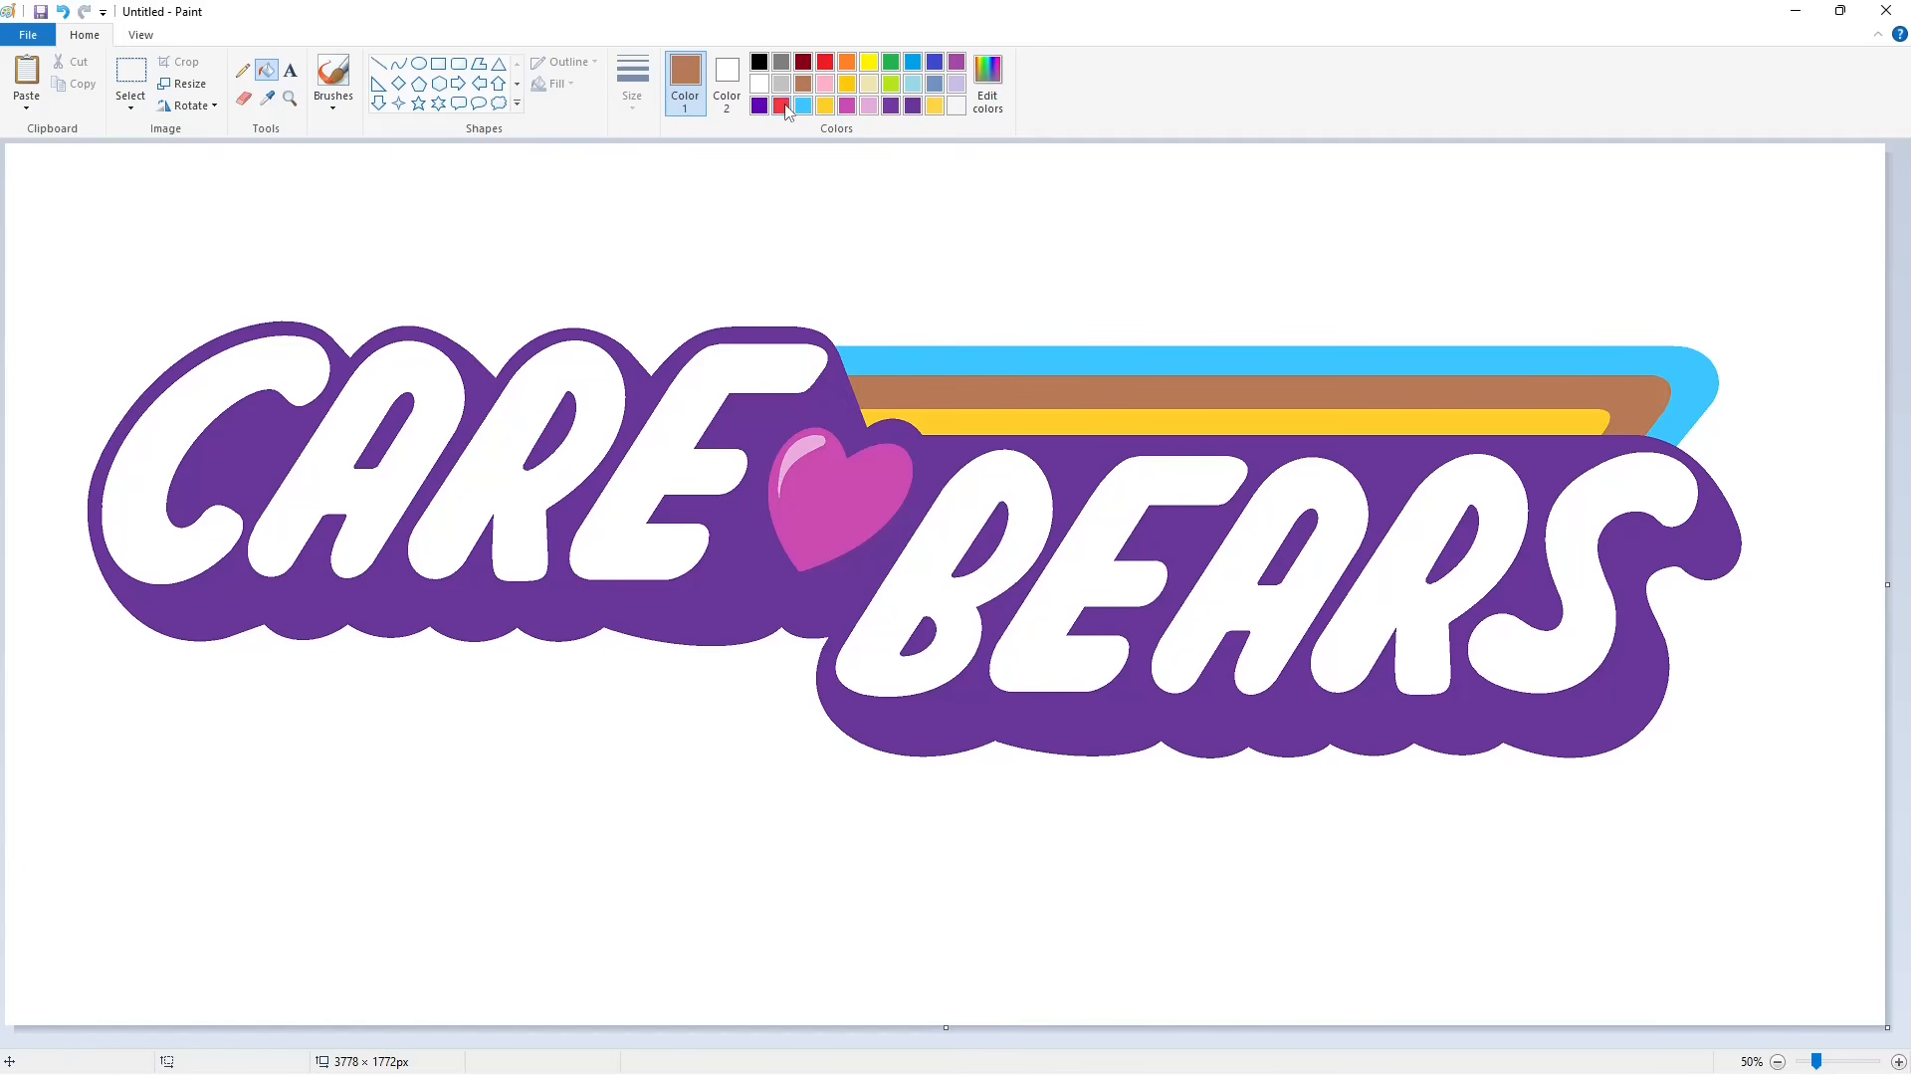
Step: Fill the bottom stripe with the custom red and the middle stripe with the lighter custom yellow
{"action": "left_click", "coordinate": [783, 106]}
{"action": "left_click", "coordinate": [945, 422]}
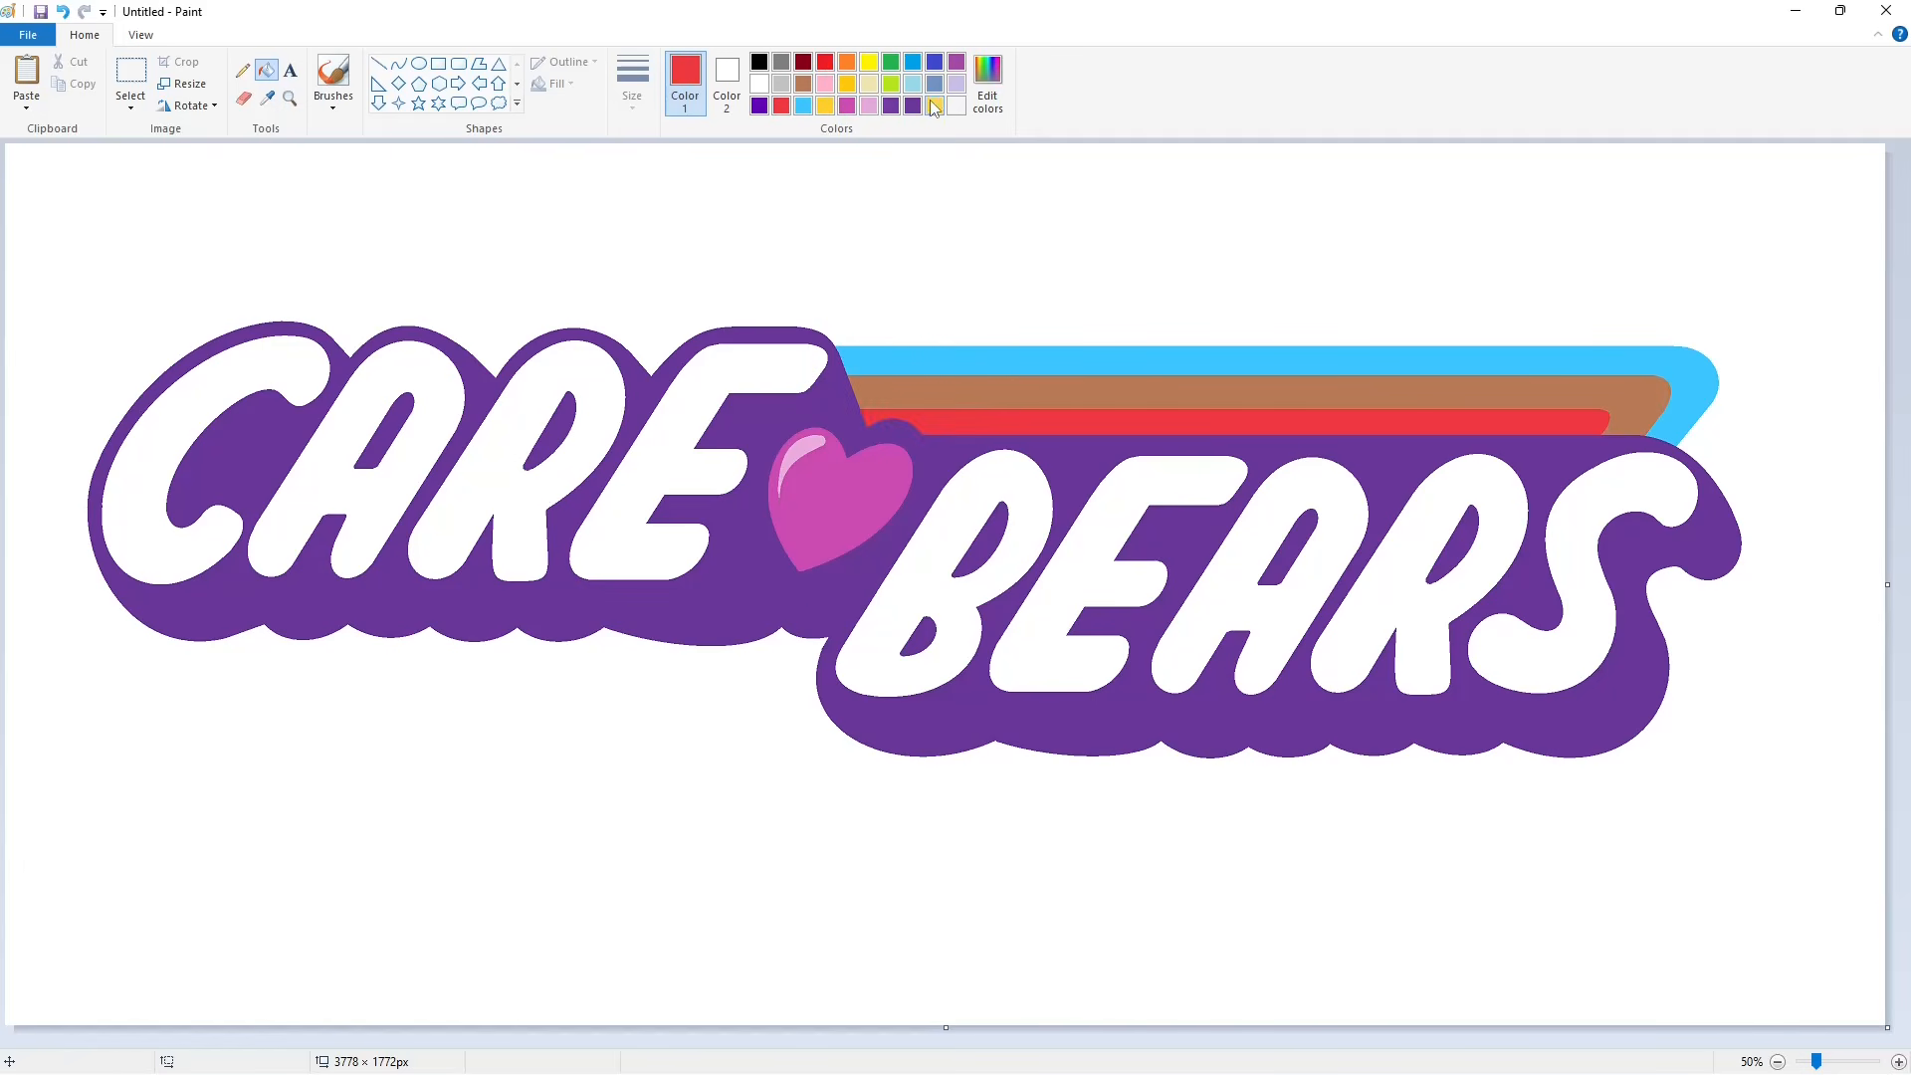
{"action": "left_click", "coordinate": [936, 106]}
{"action": "left_click", "coordinate": [1066, 390]}
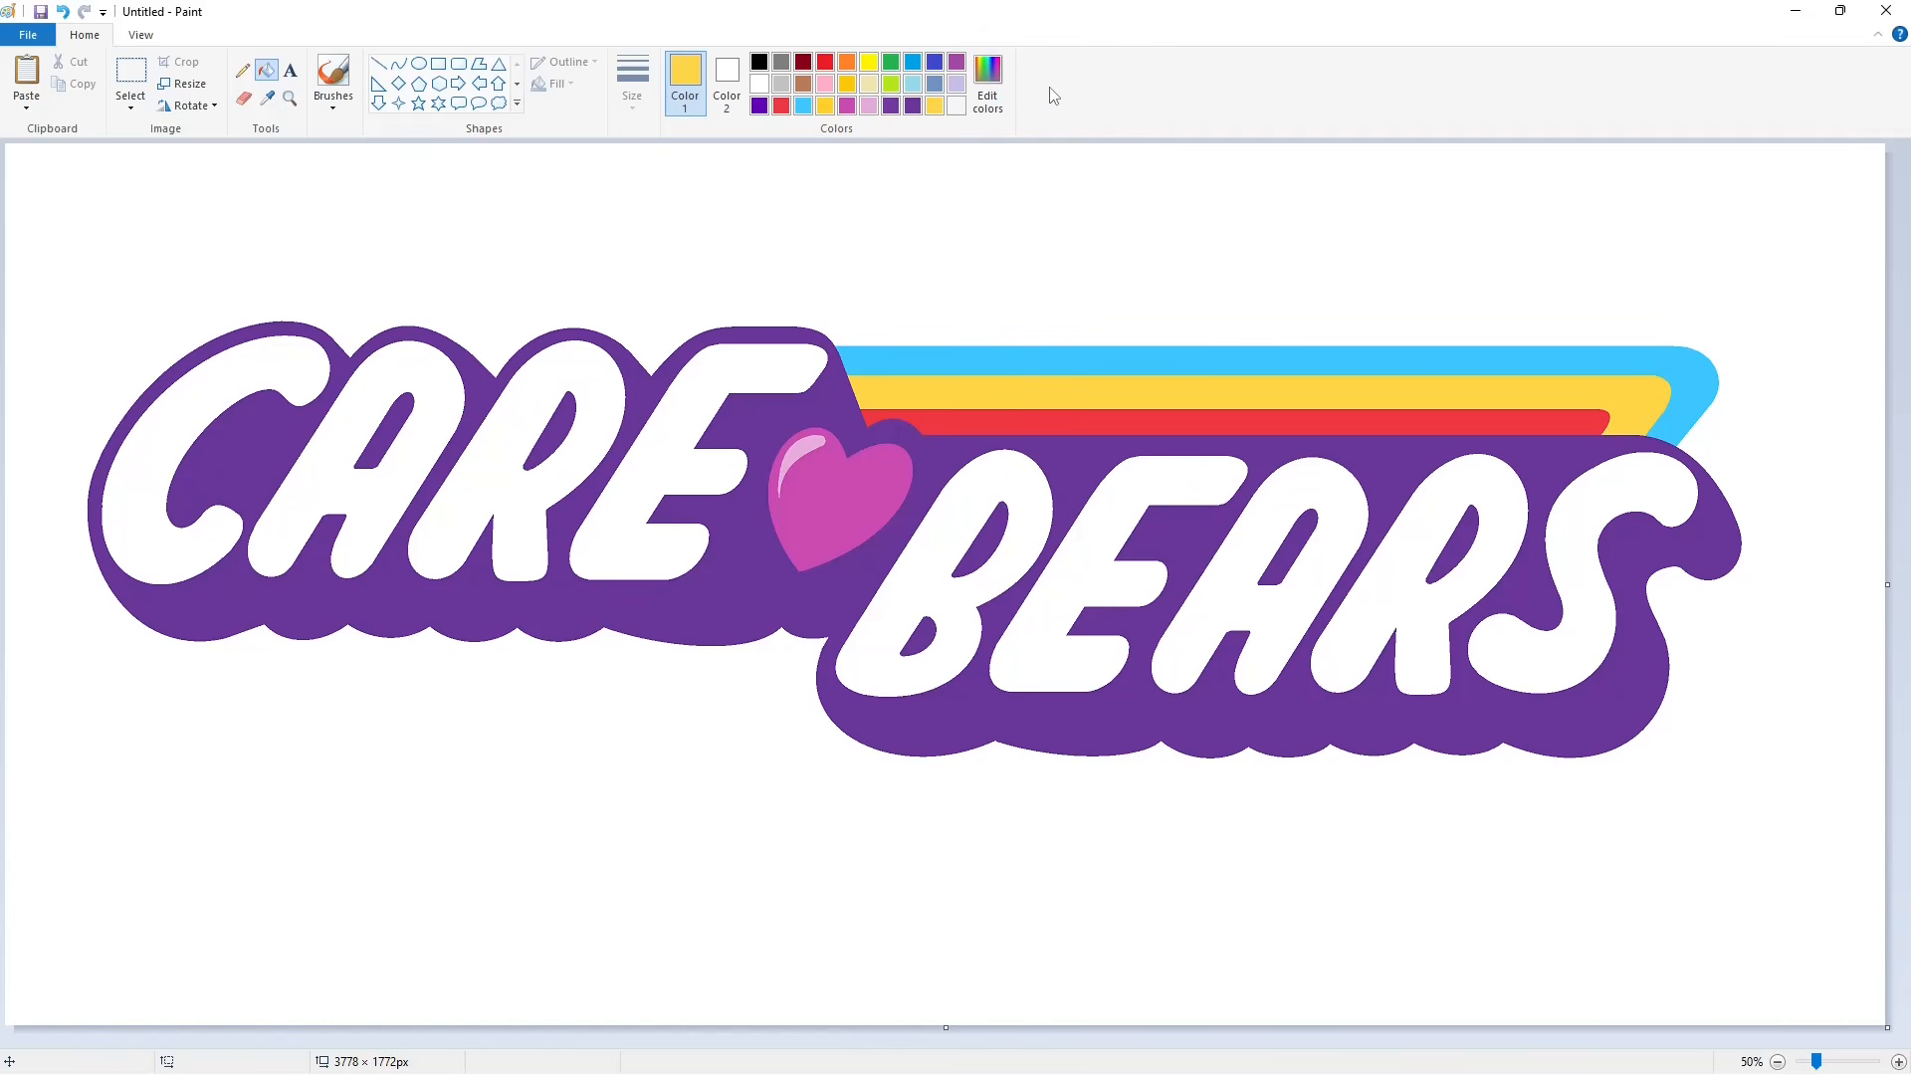